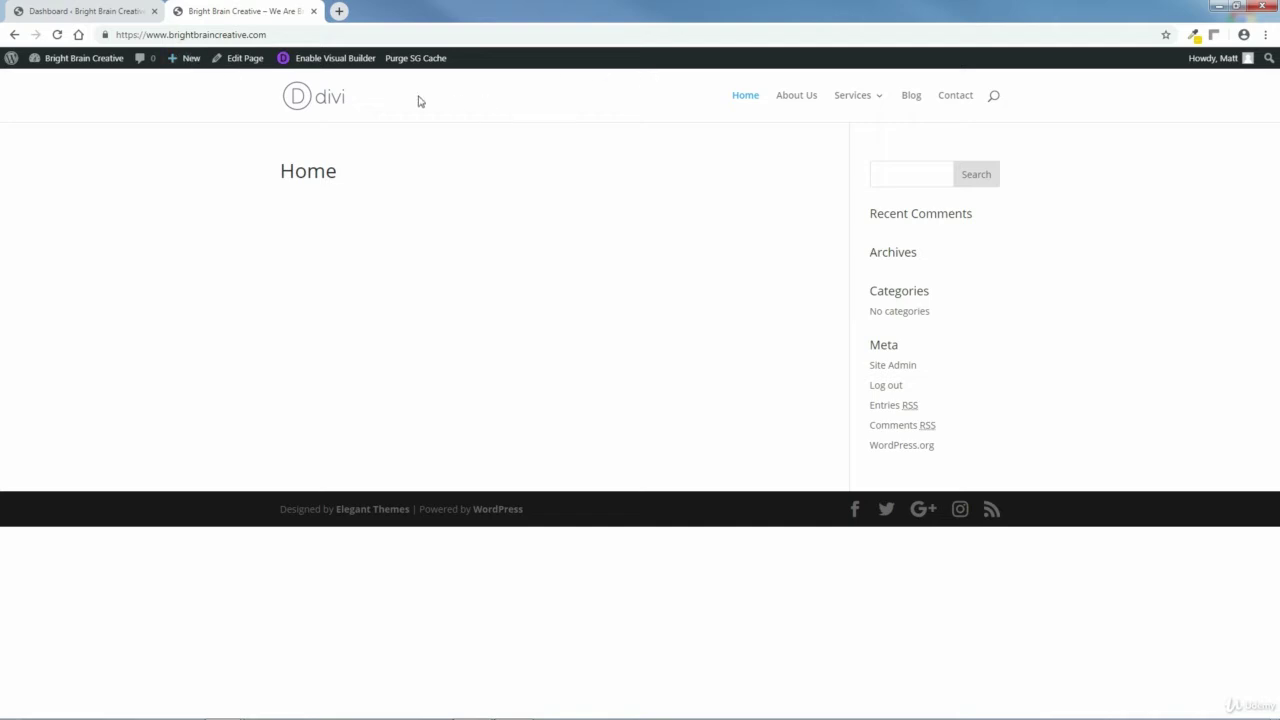
# Enable the Visual Builder on the Home page, choose to build from scratch, and dismiss the row insertion dialog.
pyautogui.click(334, 61)
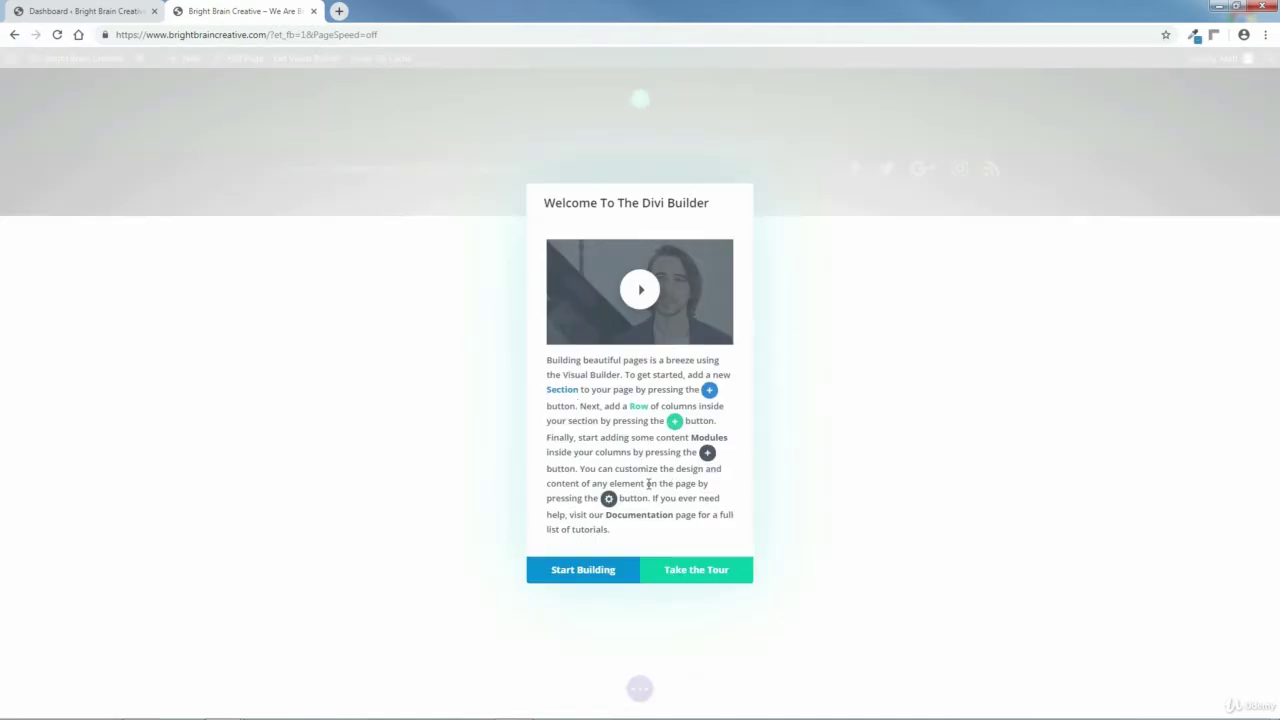
pyautogui.click(582, 572)
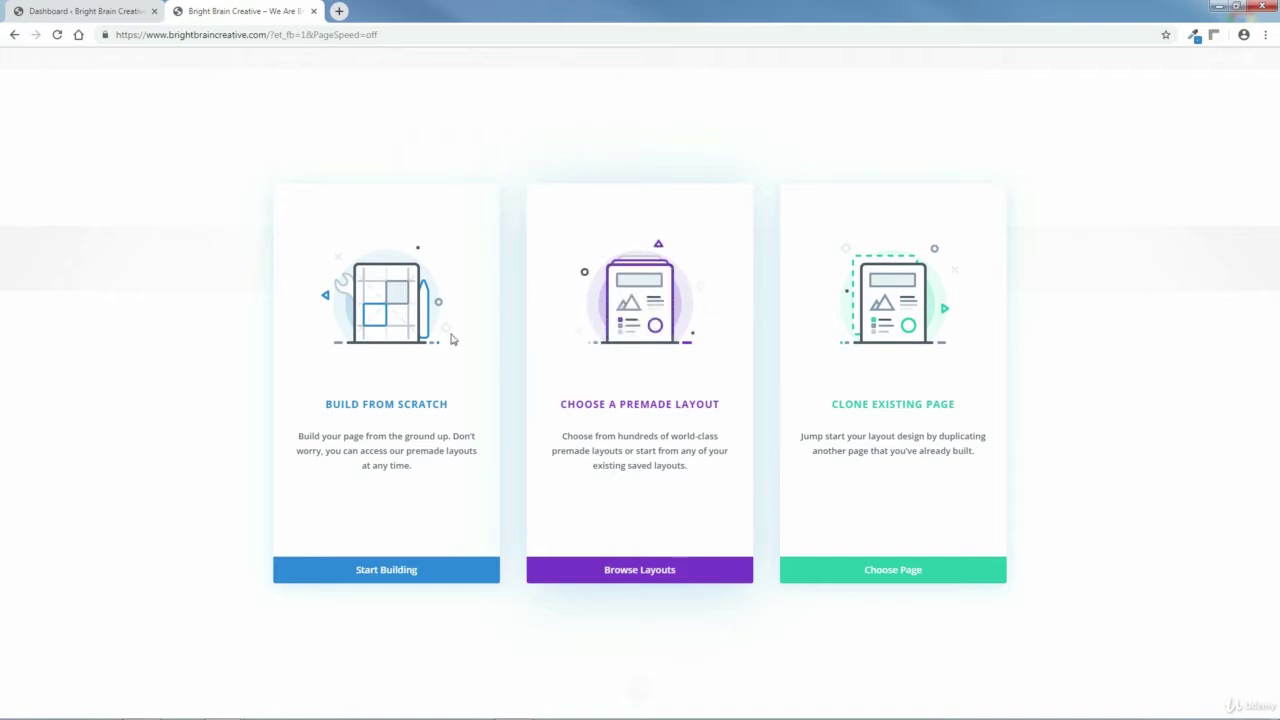
pyautogui.click(385, 576)
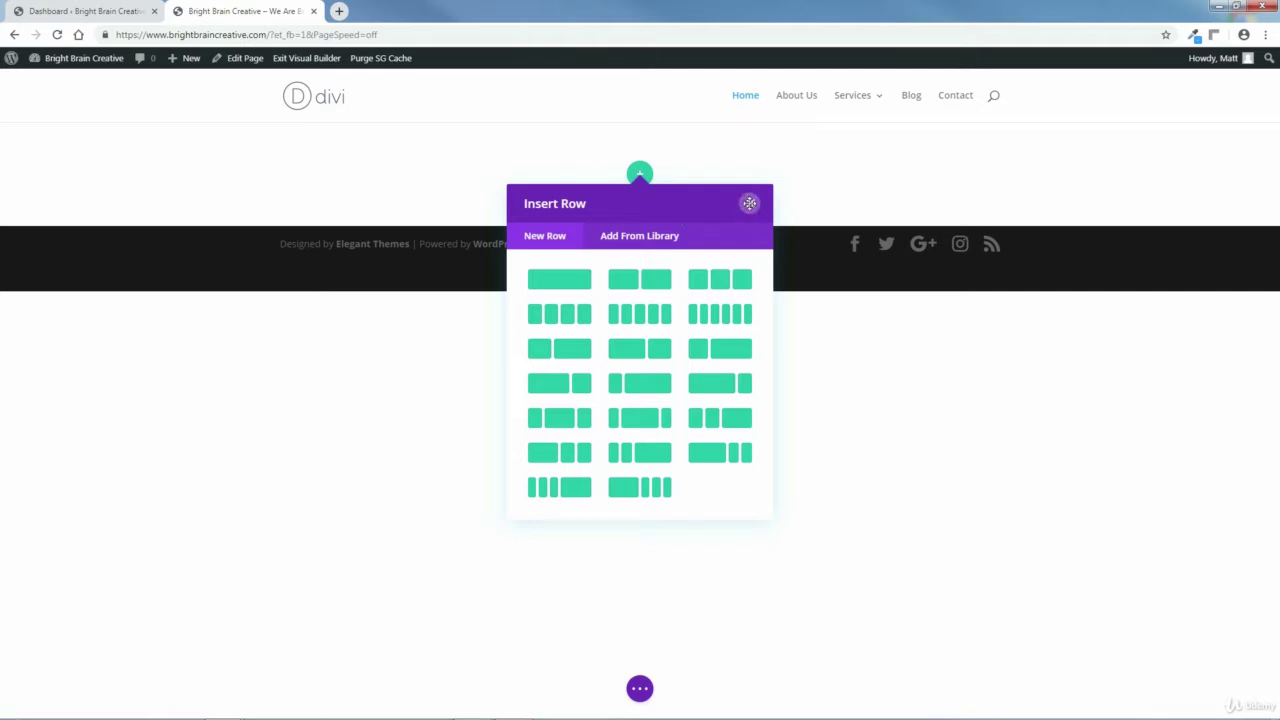
pyautogui.click(750, 206)
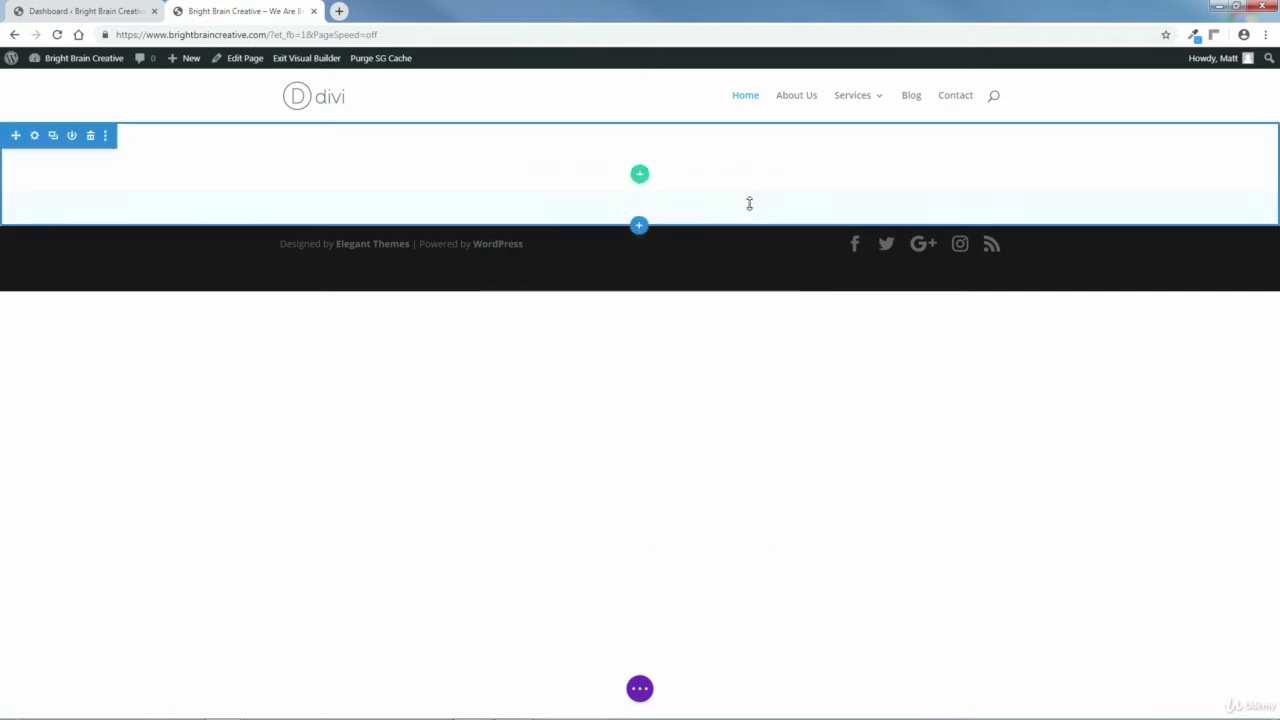
# Upload Parallax-Hero-Blue-2.jpg from the DESKTOP SIZE folder and set it as the section's background image.
pyautogui.click(35, 136)
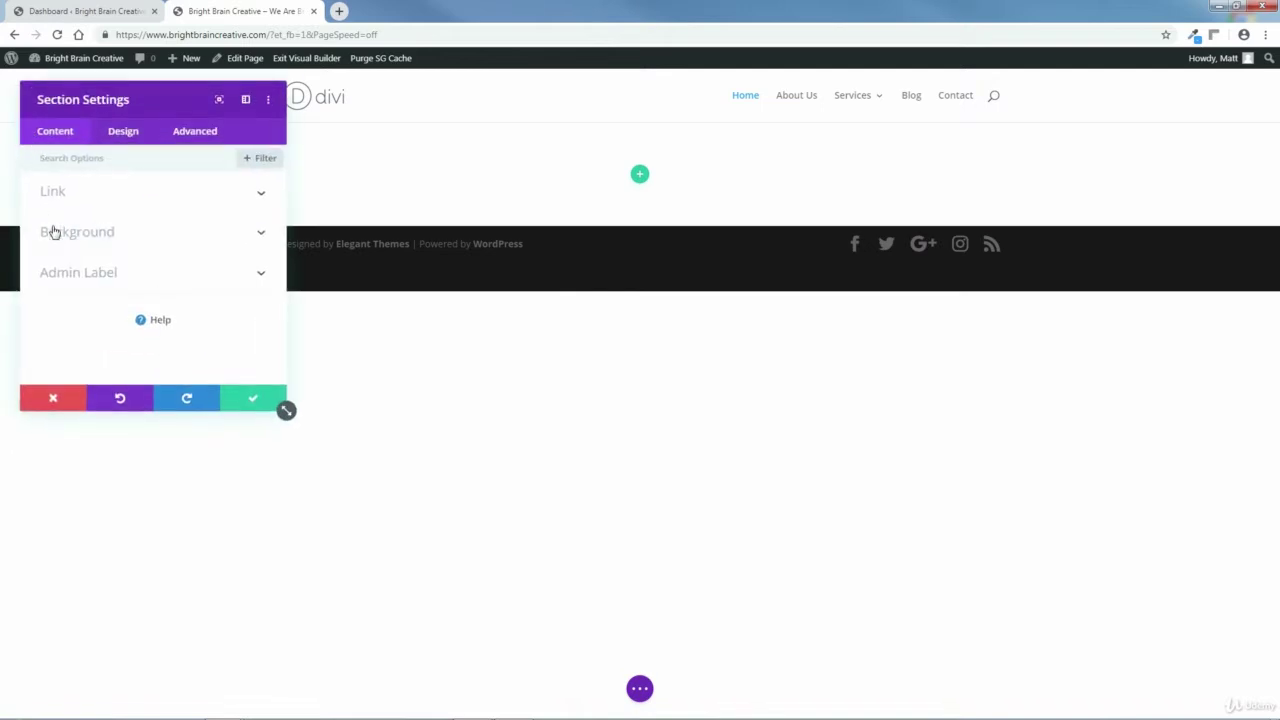
pyautogui.click(91, 233)
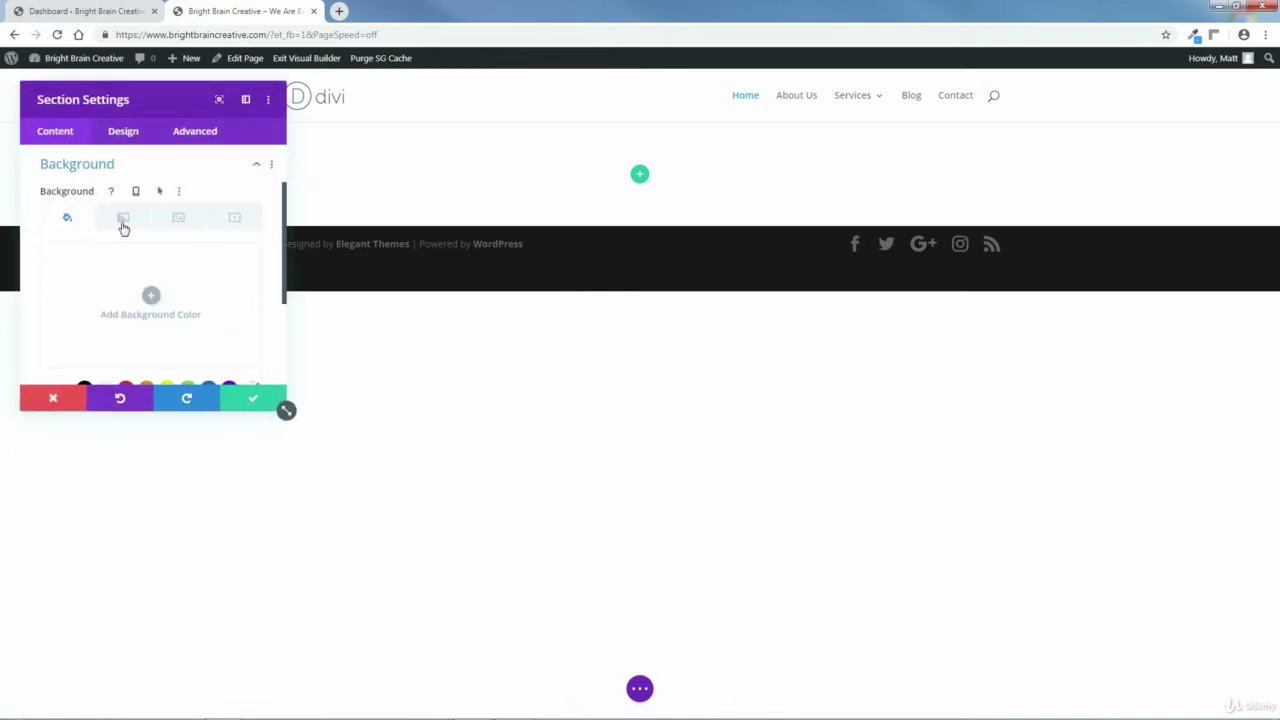
pyautogui.click(180, 220)
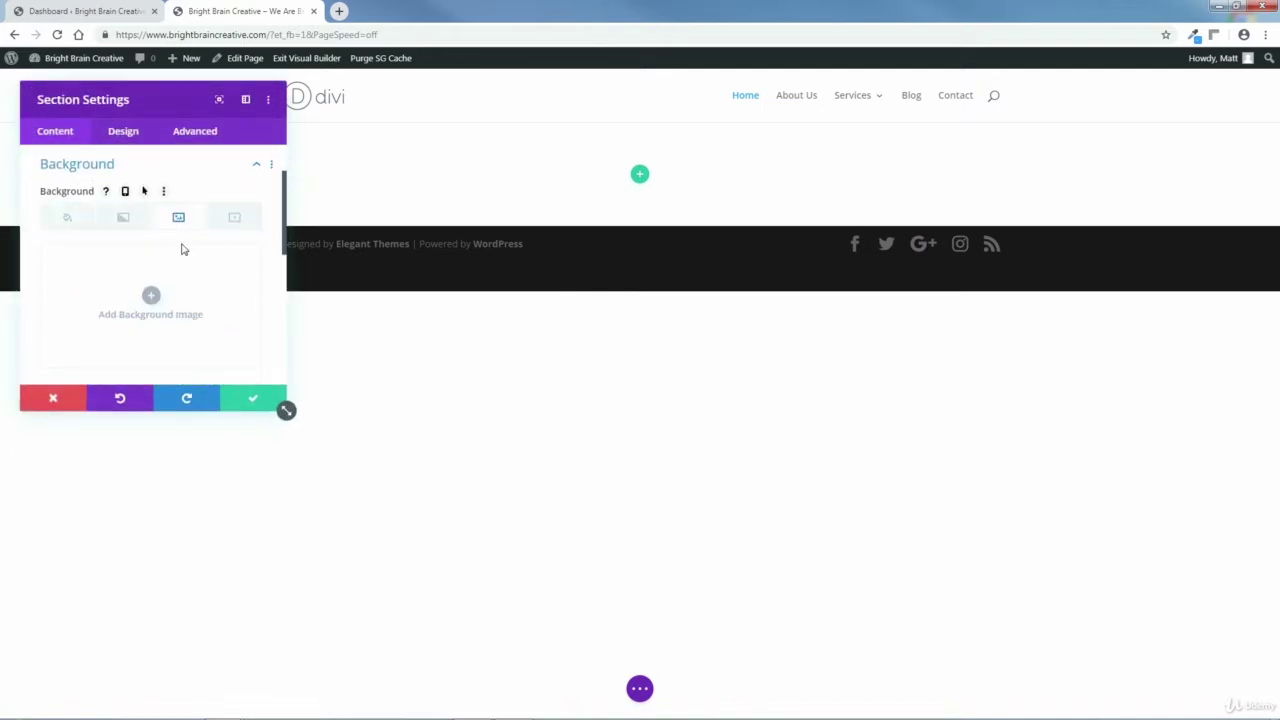
pyautogui.click(151, 297)
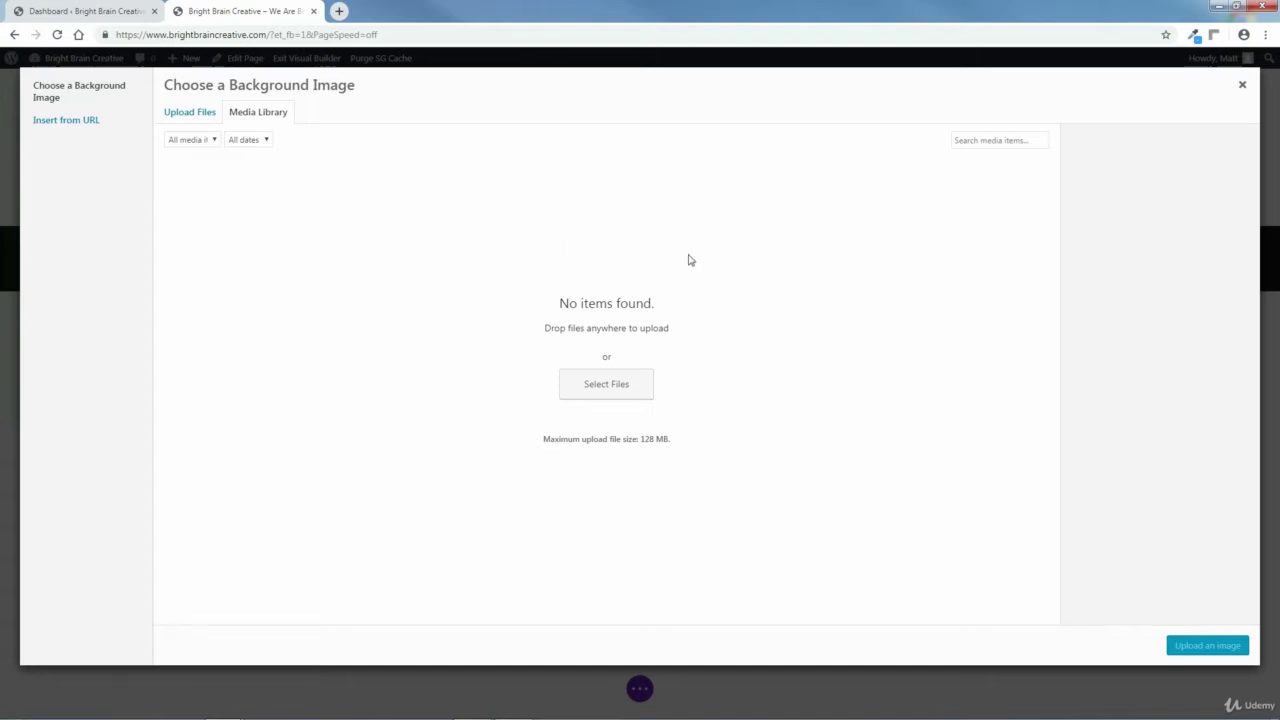
pyautogui.click(606, 394)
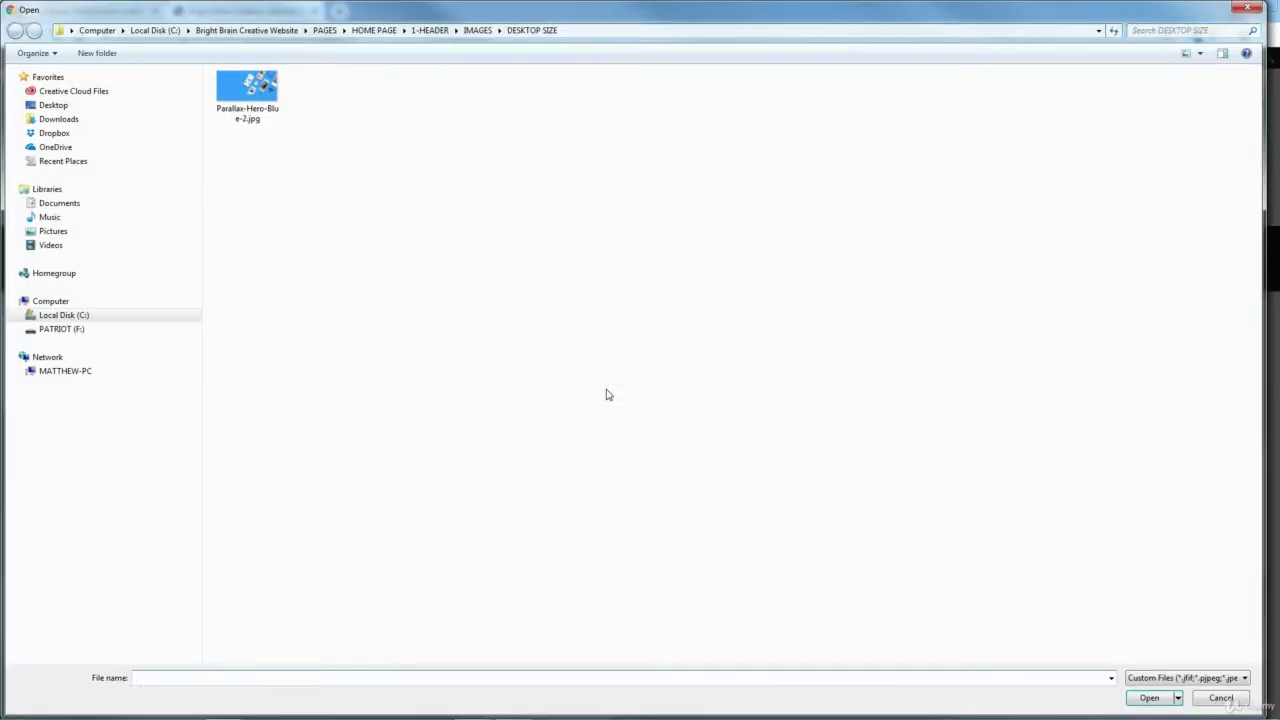
pyautogui.click(248, 88)
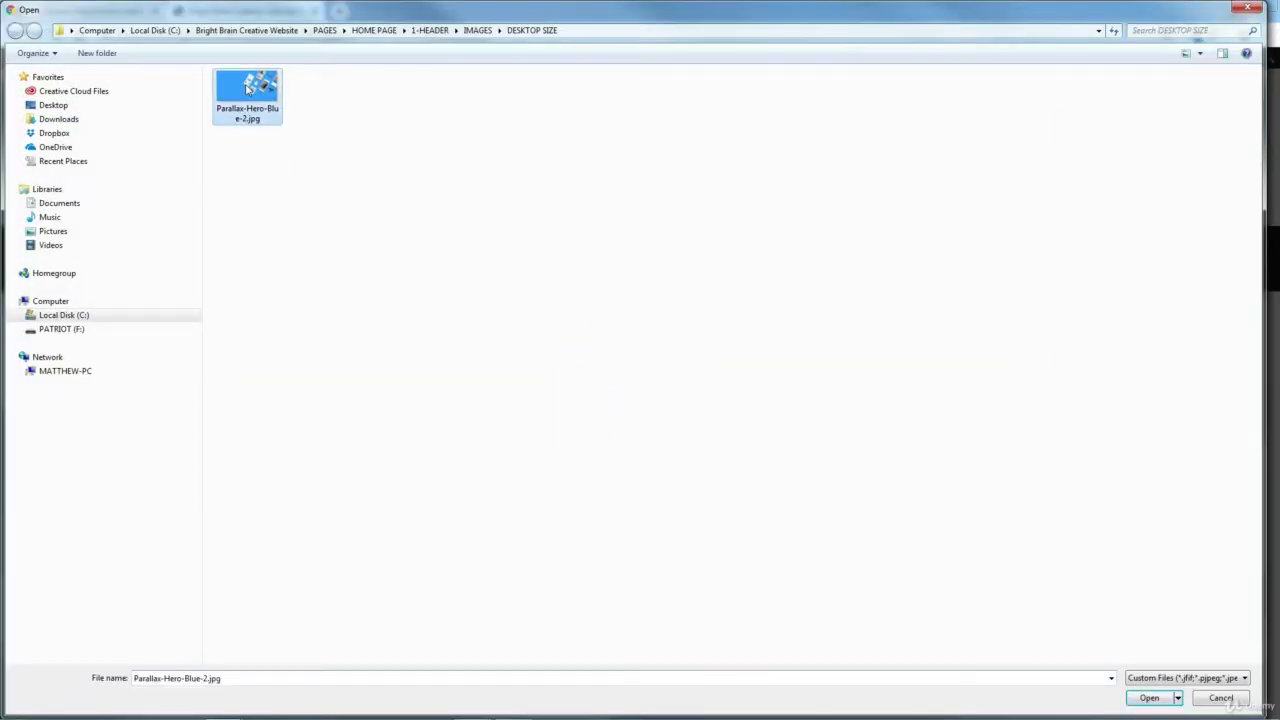
pyautogui.click(1150, 698)
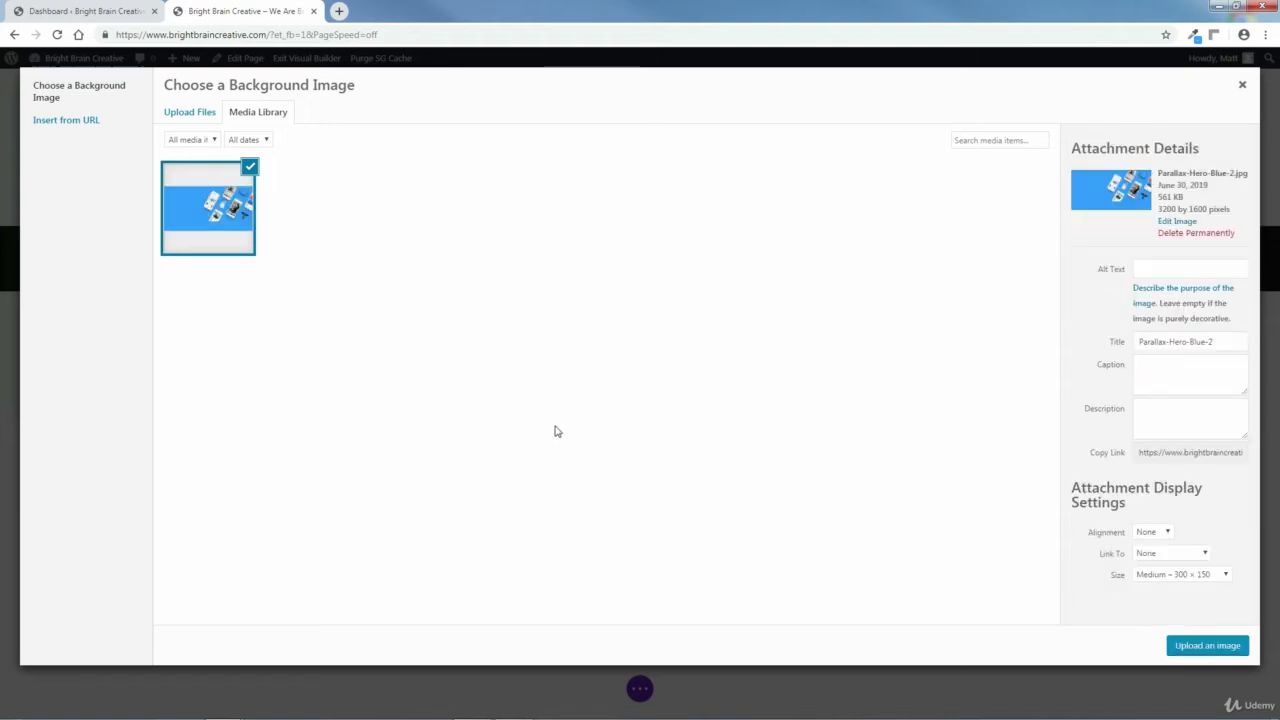
pyautogui.click(1205, 642)
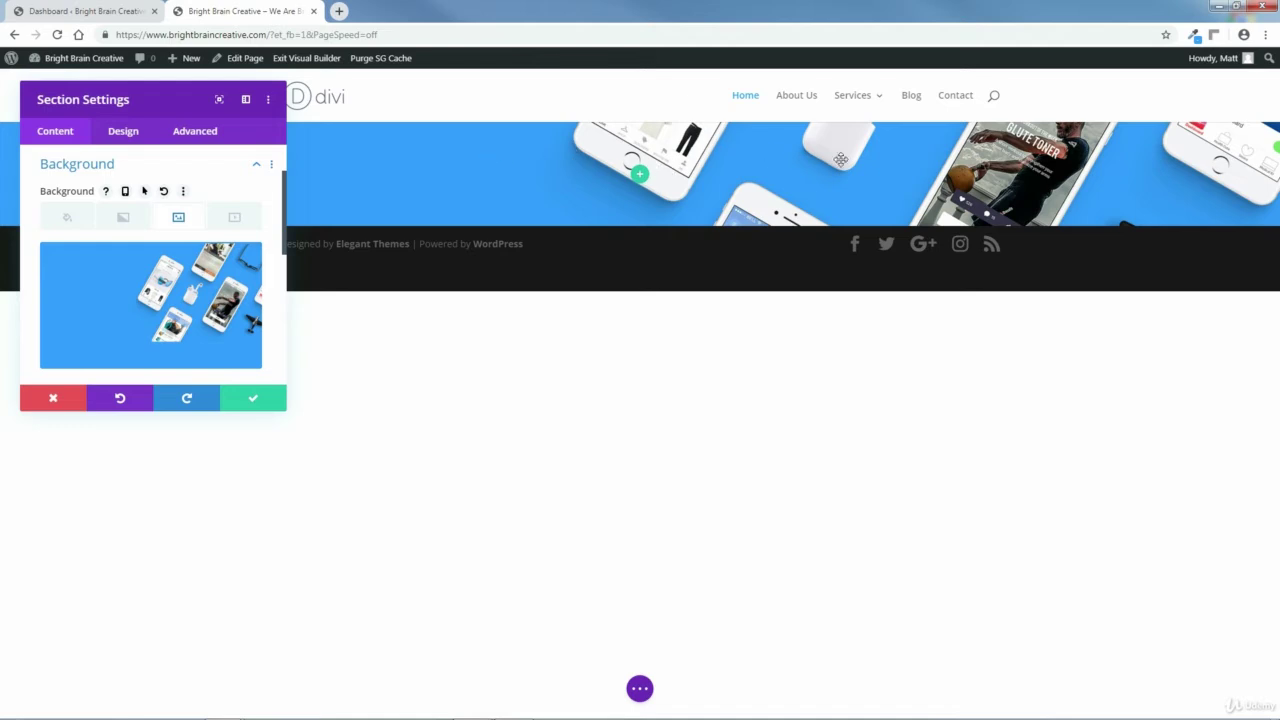
# Set the section's bottom padding to 275px and save the section settings.
pyautogui.click(122, 135)
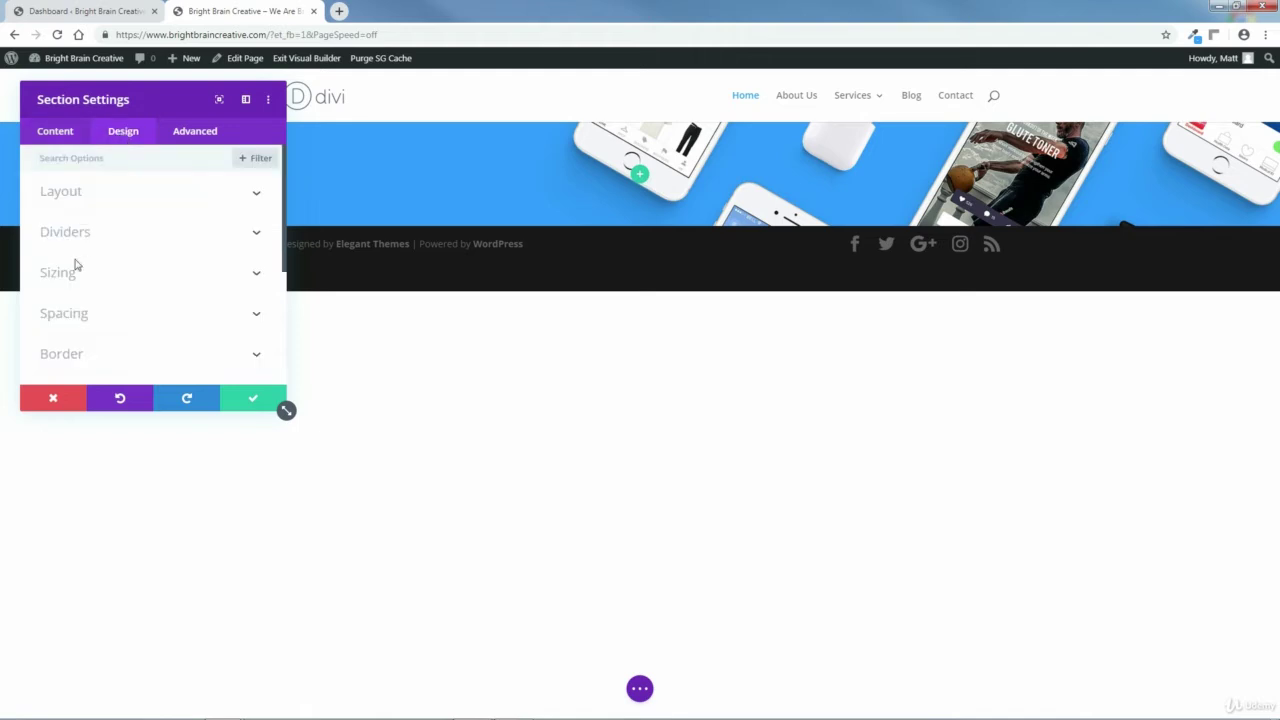
pyautogui.click(258, 318)
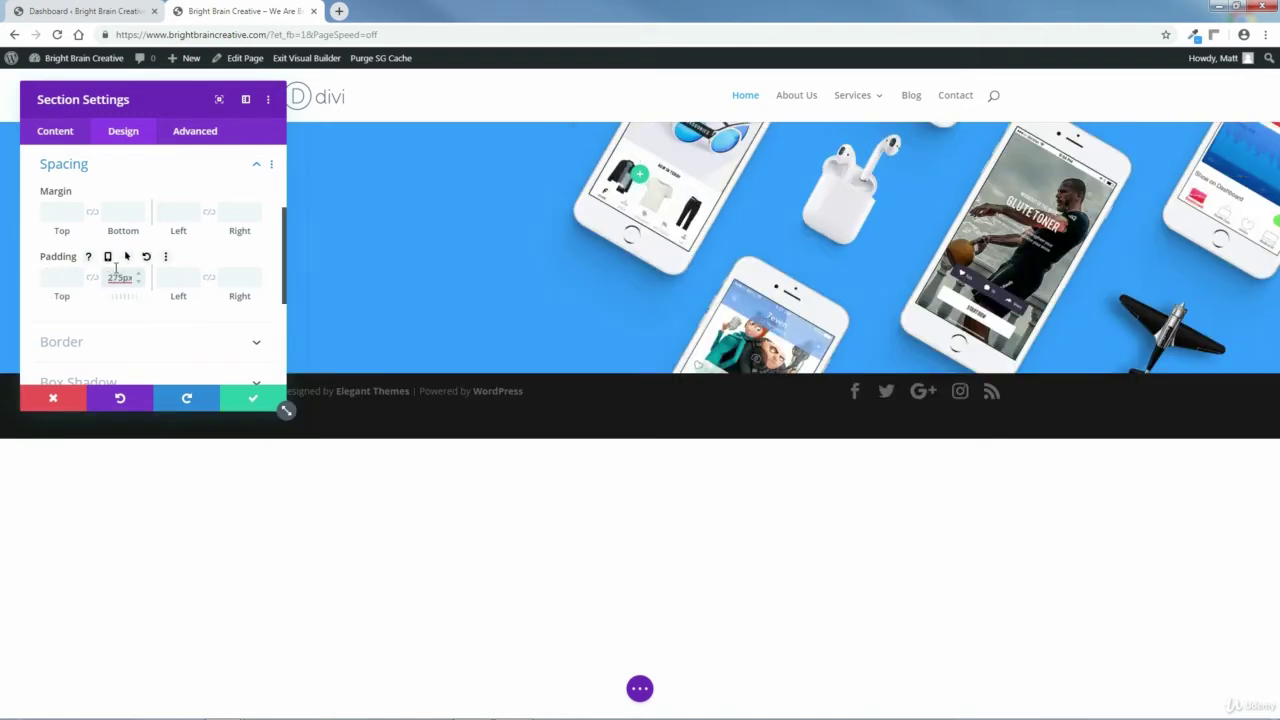
pyautogui.click(254, 401)
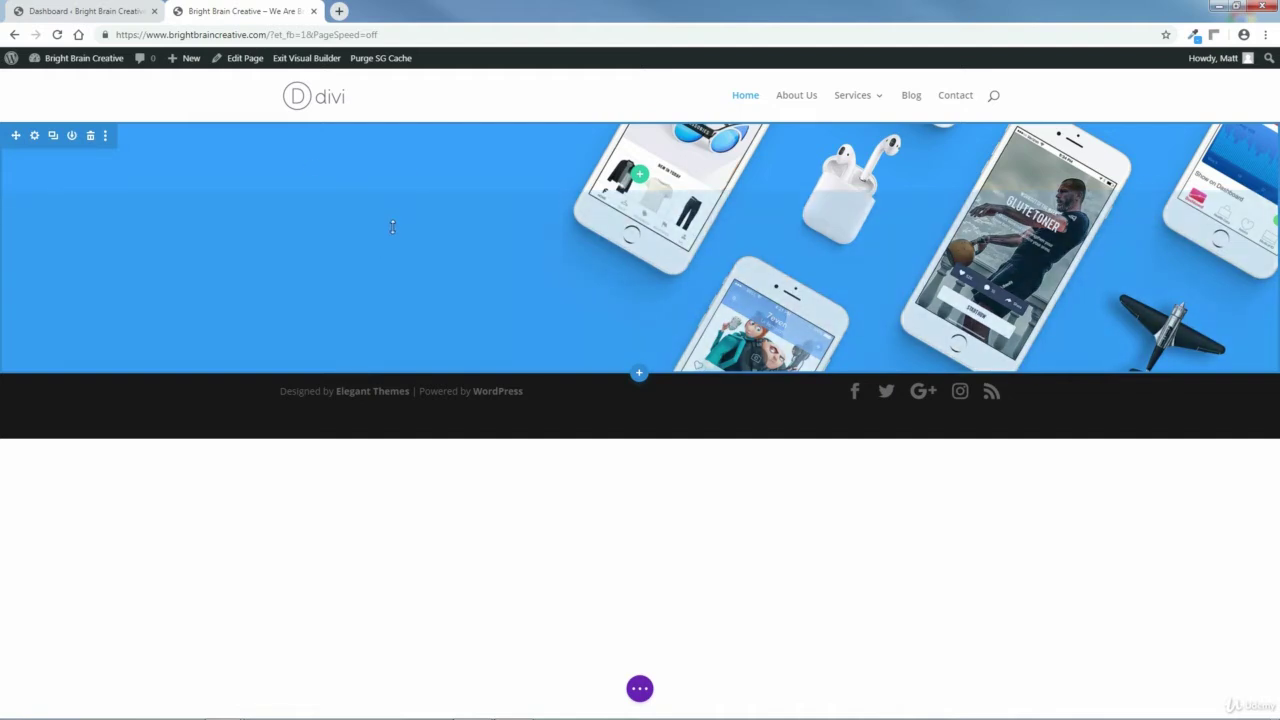
# Insert a row with two equal columns in the hero section and add a Text module to its first column.
pyautogui.click(640, 176)
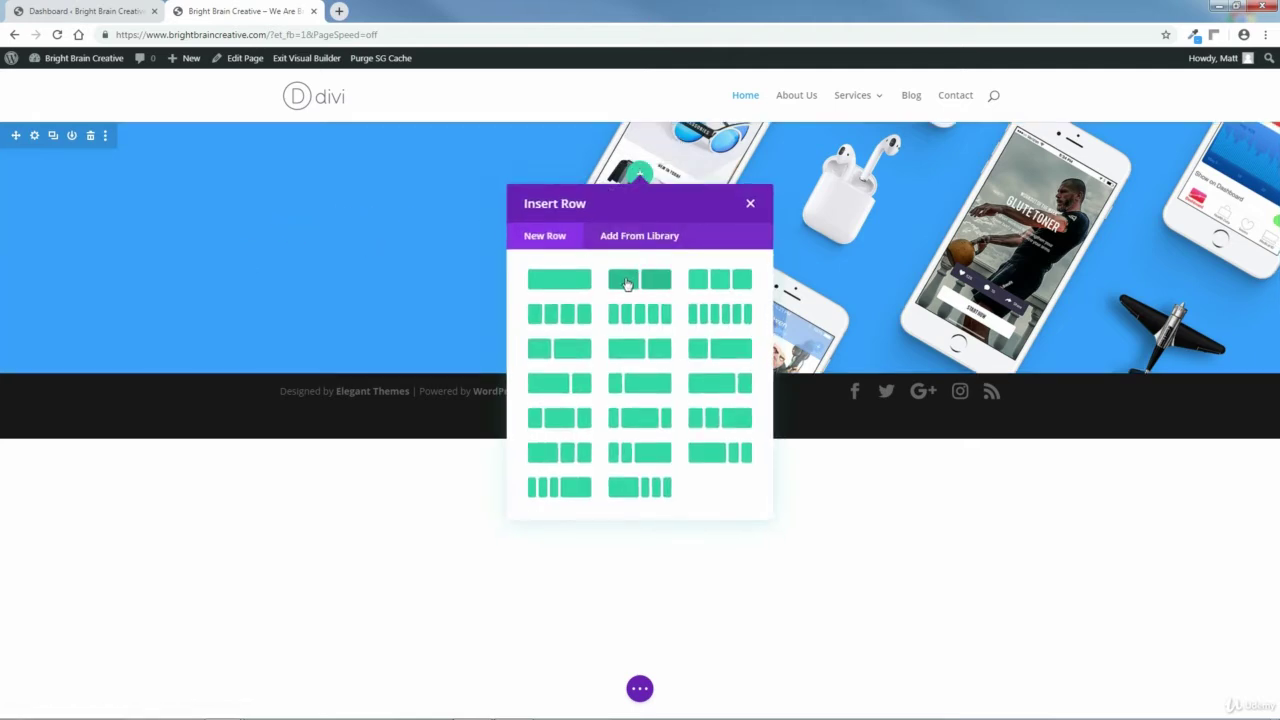
pyautogui.click(624, 284)
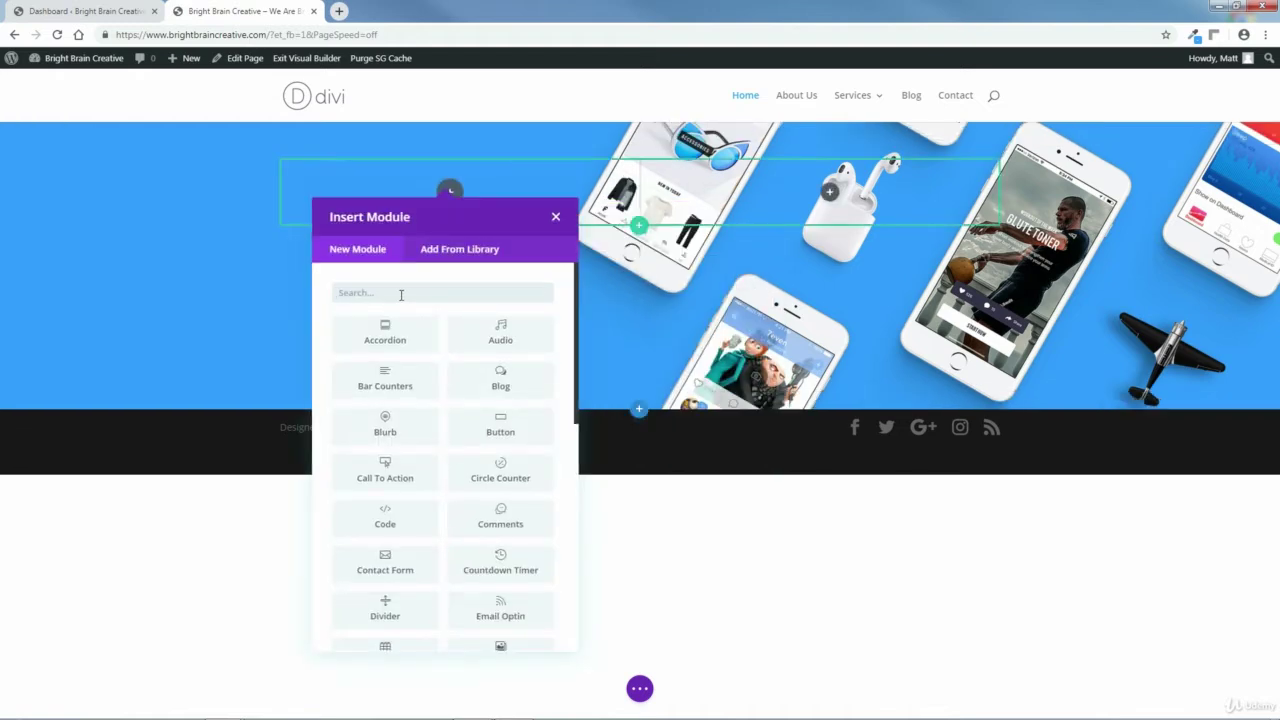
pyautogui.write('text')
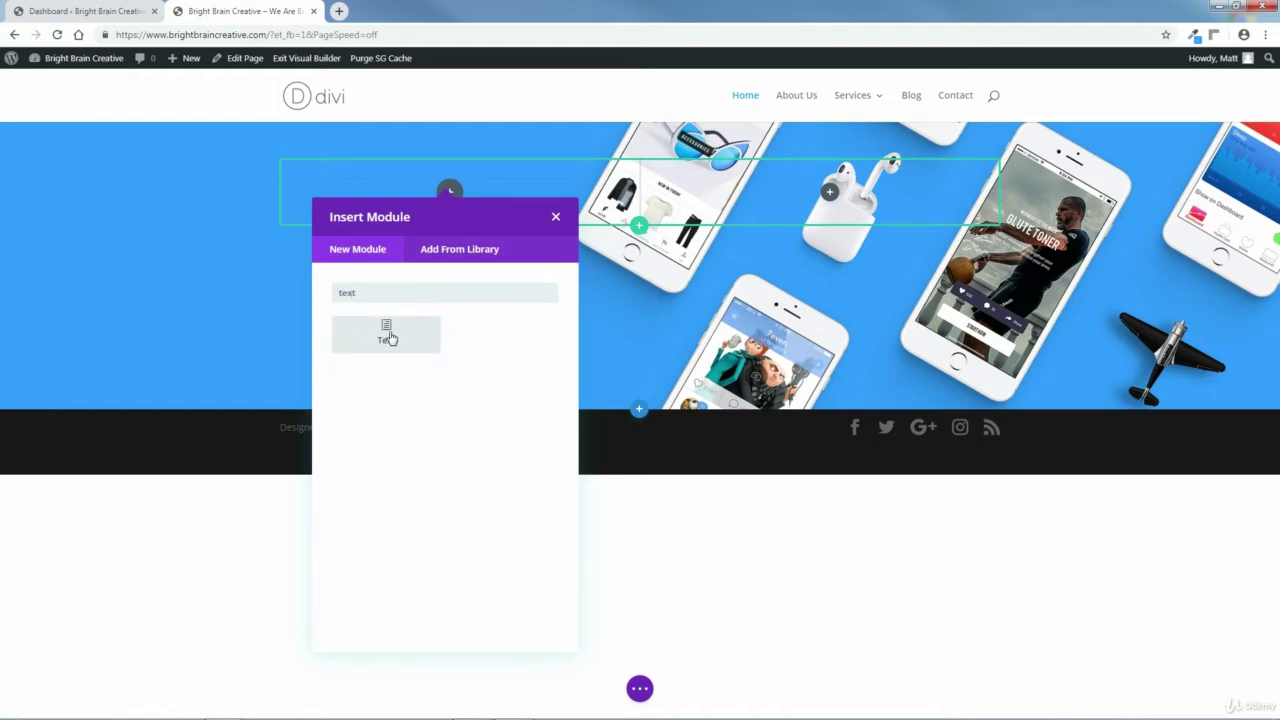
pyautogui.click(390, 334)
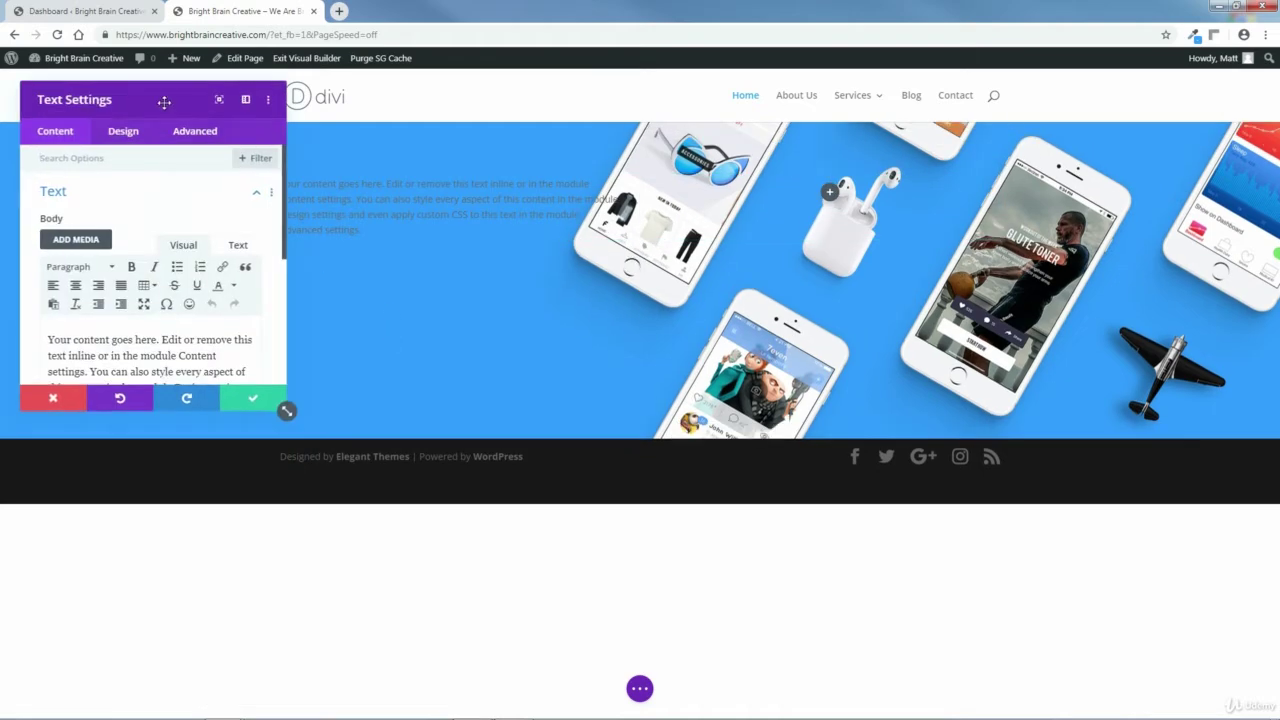
# Replace the module's placeholder text with "How to Create a Beautiful" and "WordPress Website" on separate lines, both centred.
pyautogui.moveTo(160, 99); pyautogui.dragTo(843, 152)
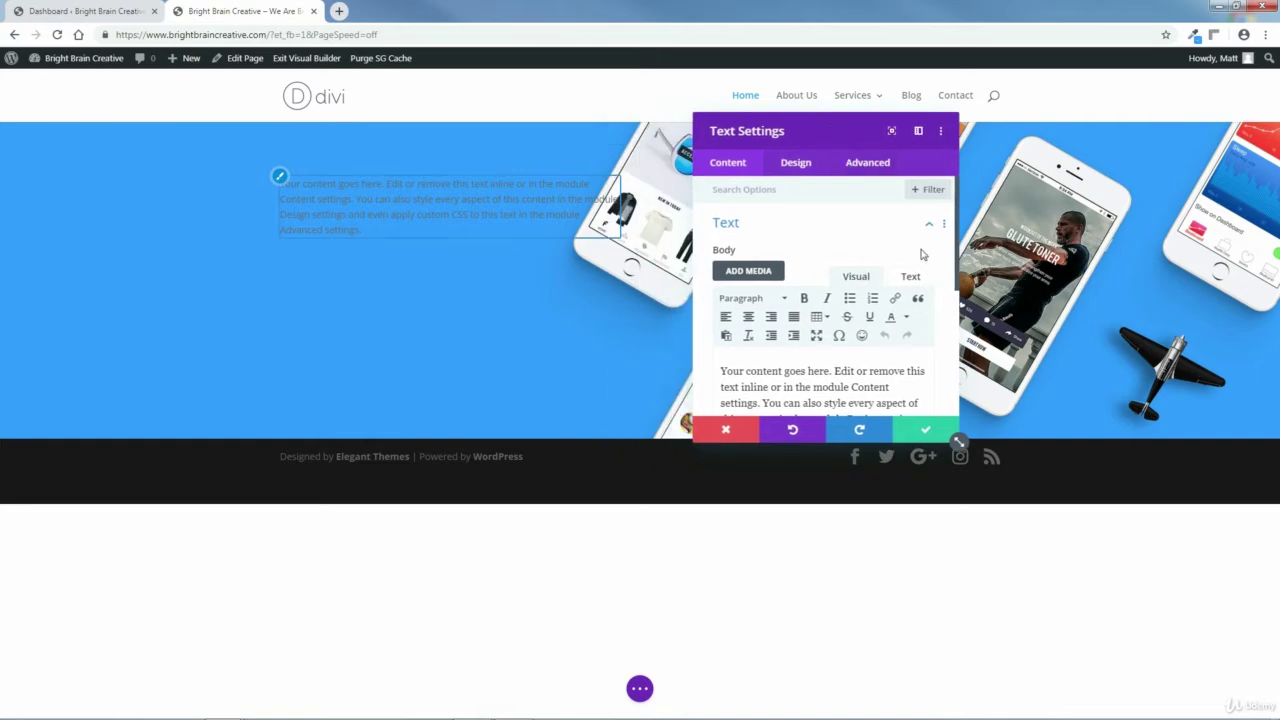
pyautogui.scroll(-2, 914, 331)
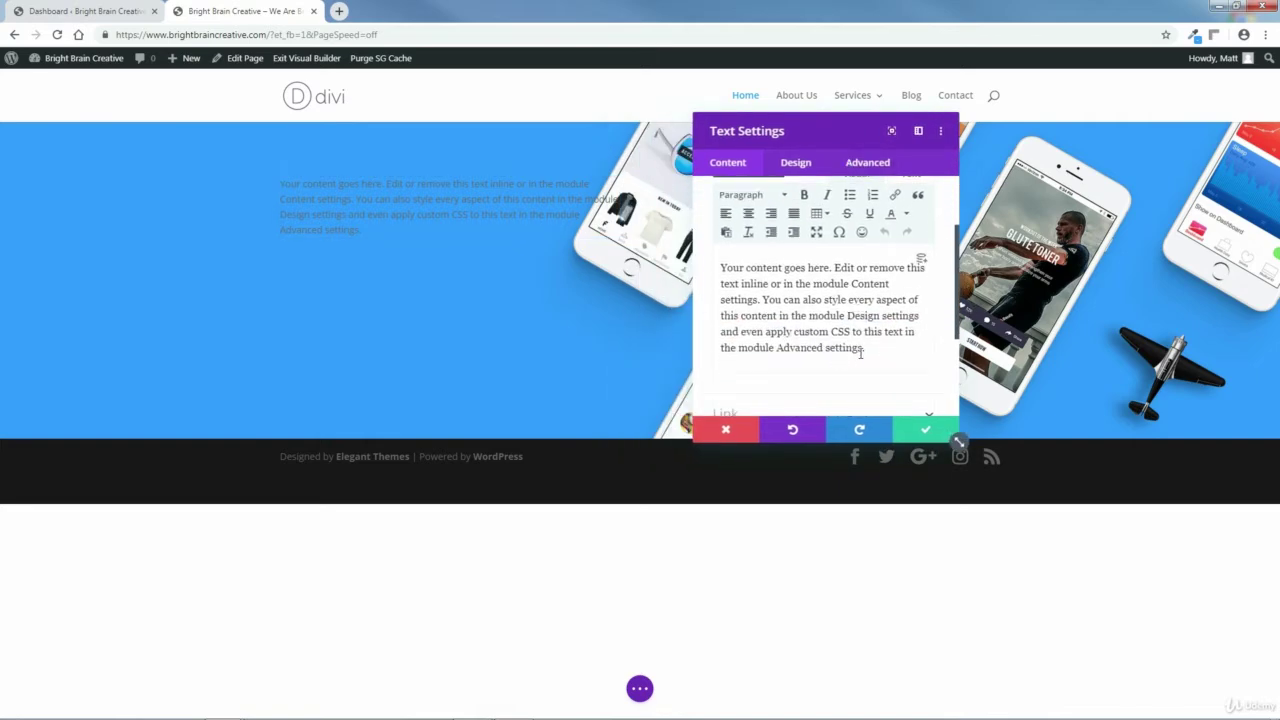
pyautogui.moveTo(868, 349); pyautogui.dragTo(722, 261)
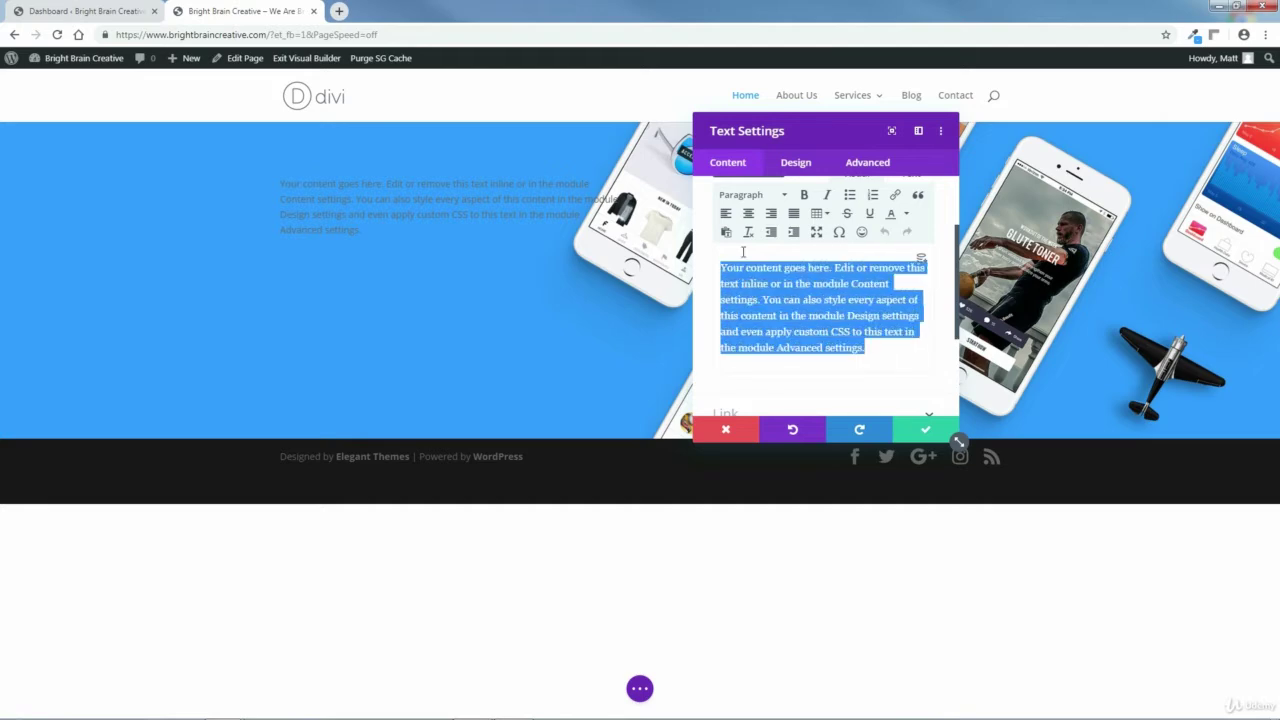
pyautogui.press('BackSpace')
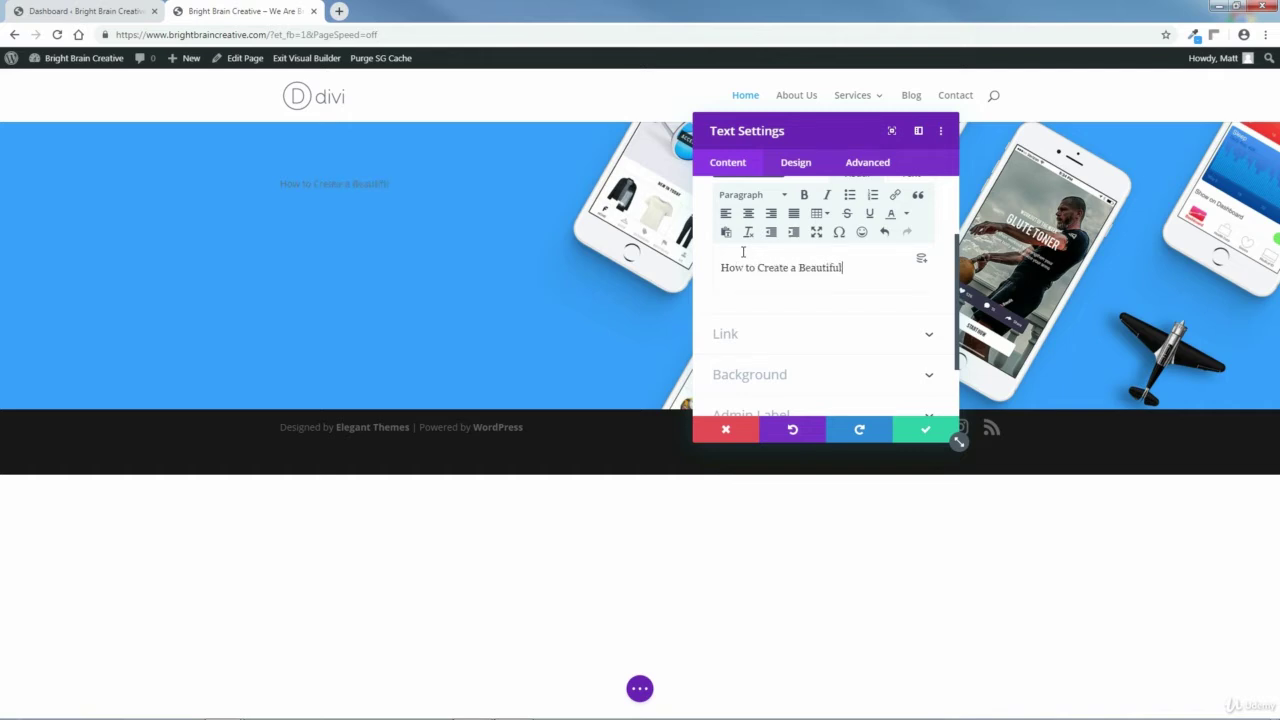
pyautogui.press('Return')
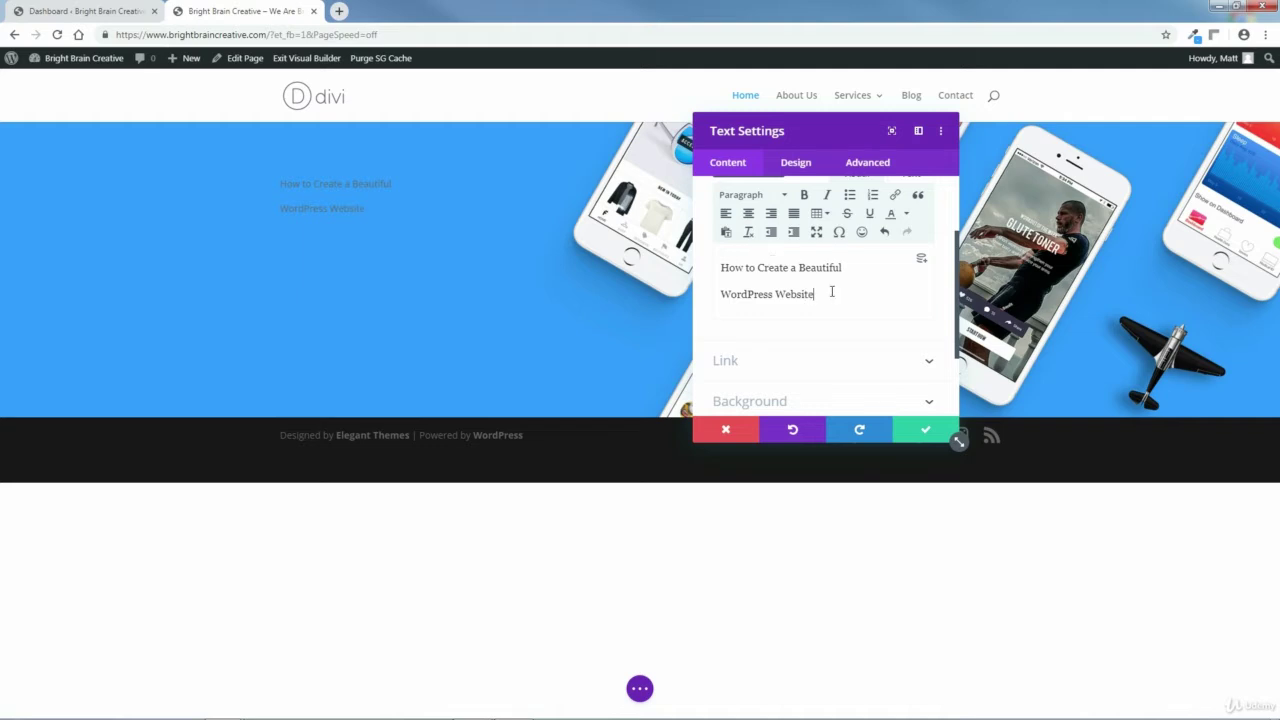
pyautogui.moveTo(810, 293); pyautogui.dragTo(716, 273)
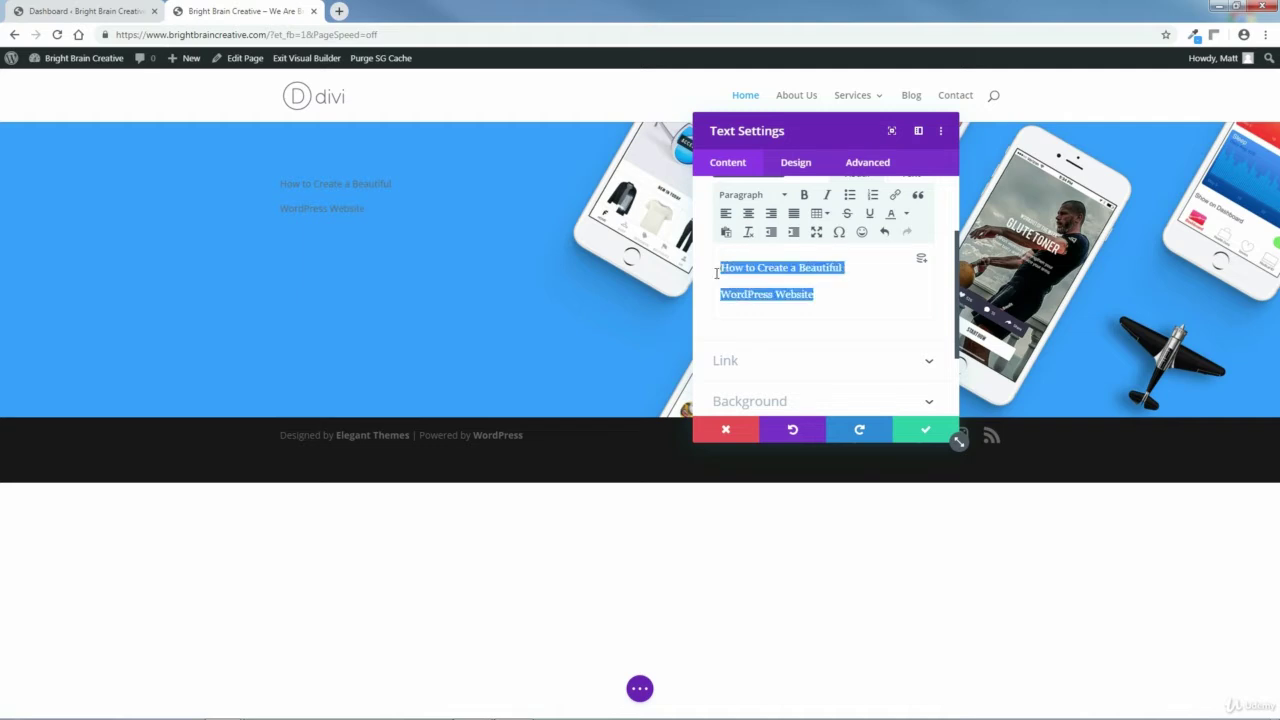
pyautogui.click(748, 216)
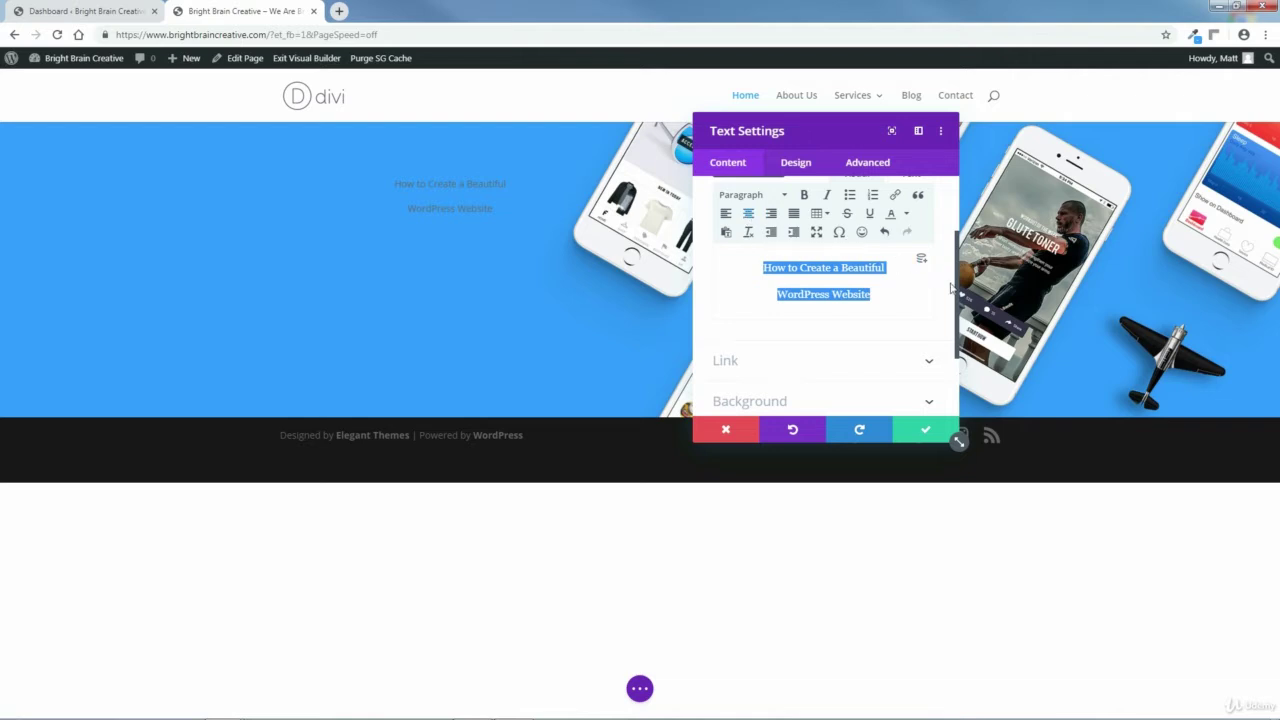
# Format the line "How to Create a Beautiful" as Heading 1.
pyautogui.moveTo(958, 295); pyautogui.dragTo(953, 265)
pyautogui.click(889, 323)
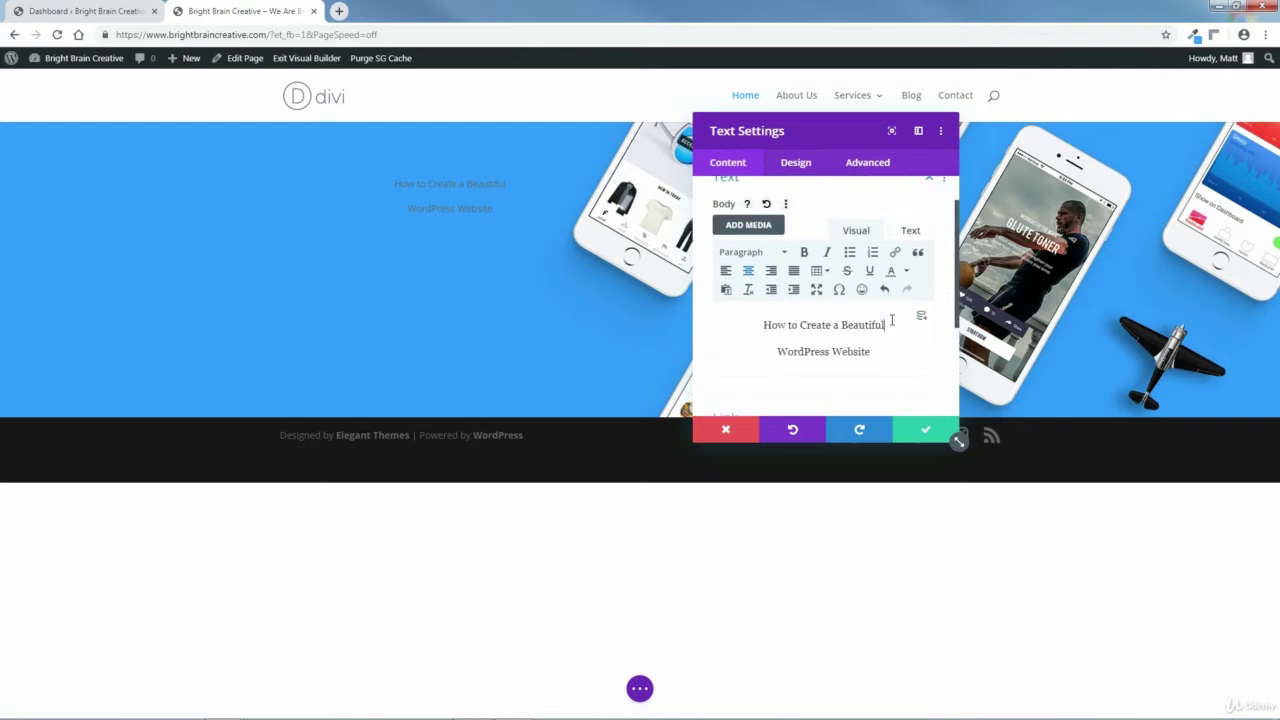
pyautogui.moveTo(887, 323); pyautogui.dragTo(770, 321)
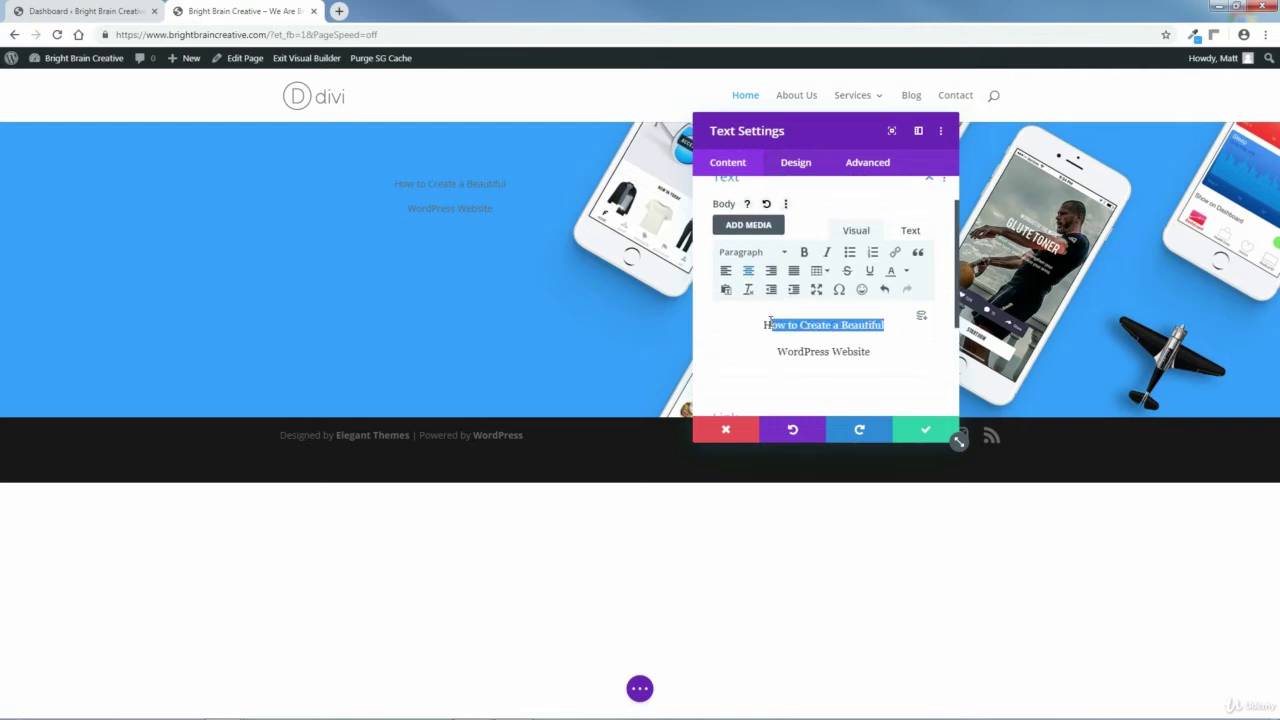
pyautogui.click(760, 254)
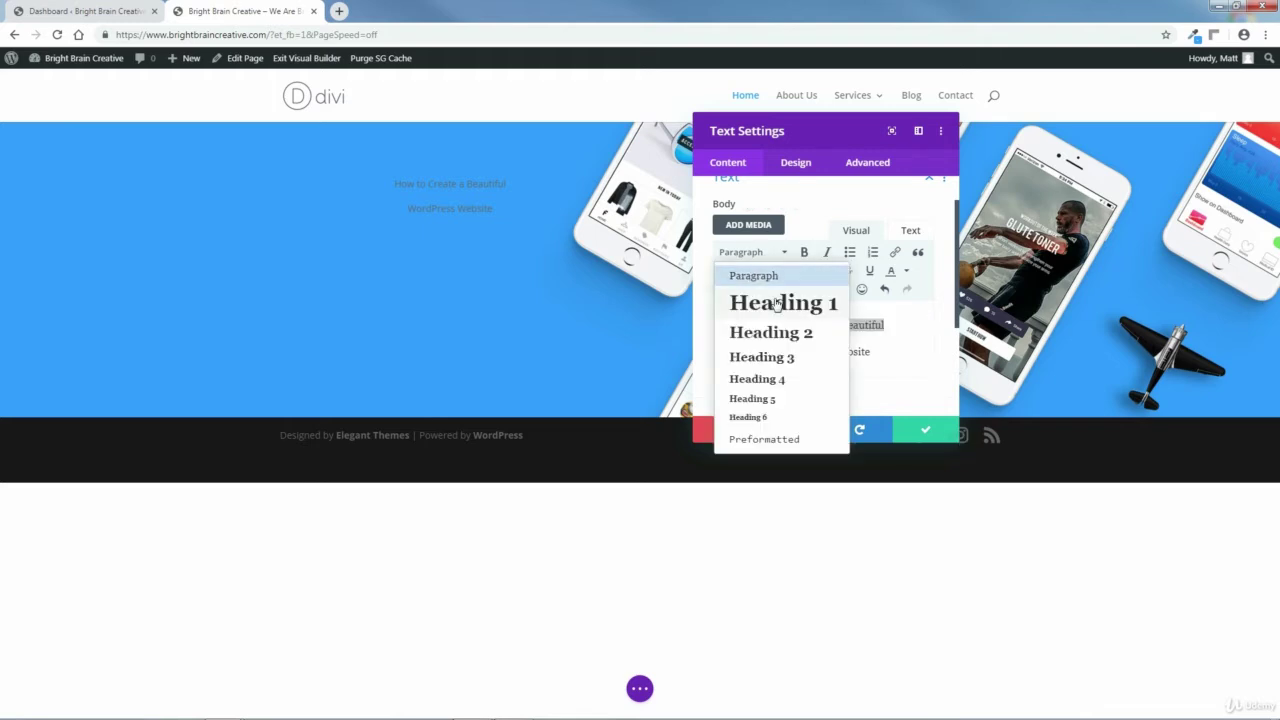
pyautogui.click(777, 304)
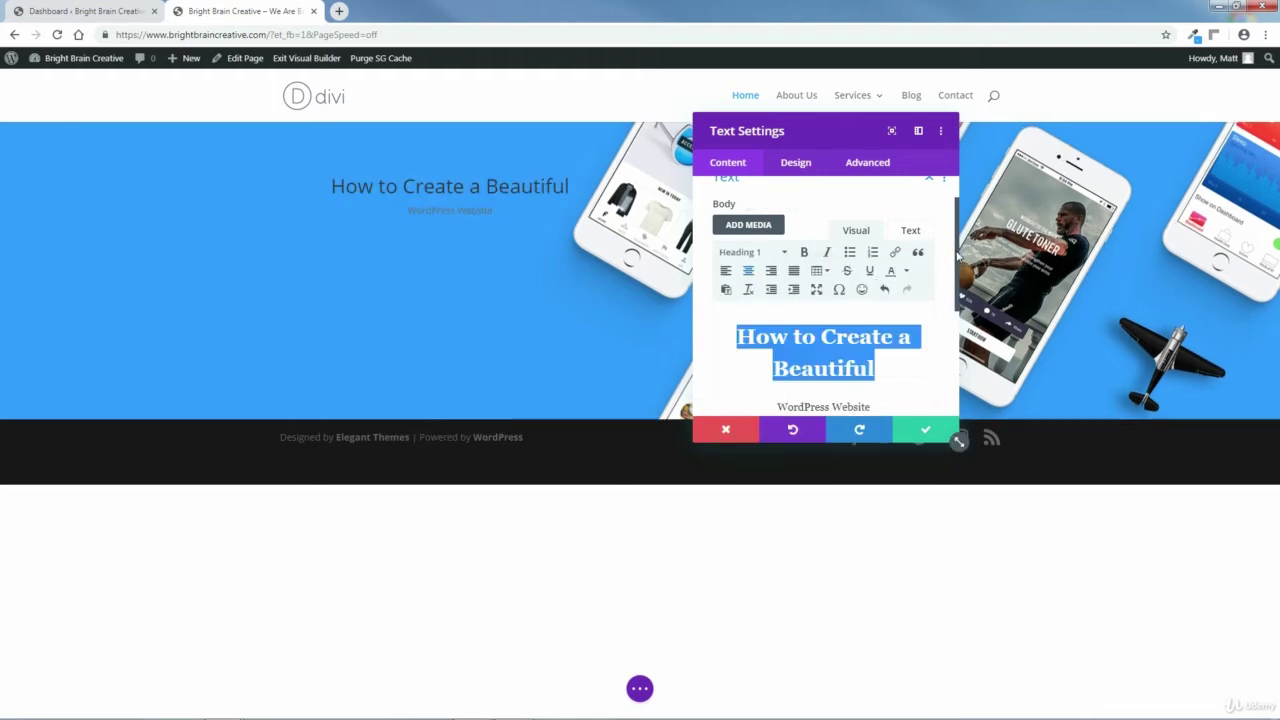
# Format the line "WordPress Website" as Heading 2.
pyautogui.scroll(-1, 957, 256)
pyautogui.moveTo(872, 361); pyautogui.dragTo(779, 361)
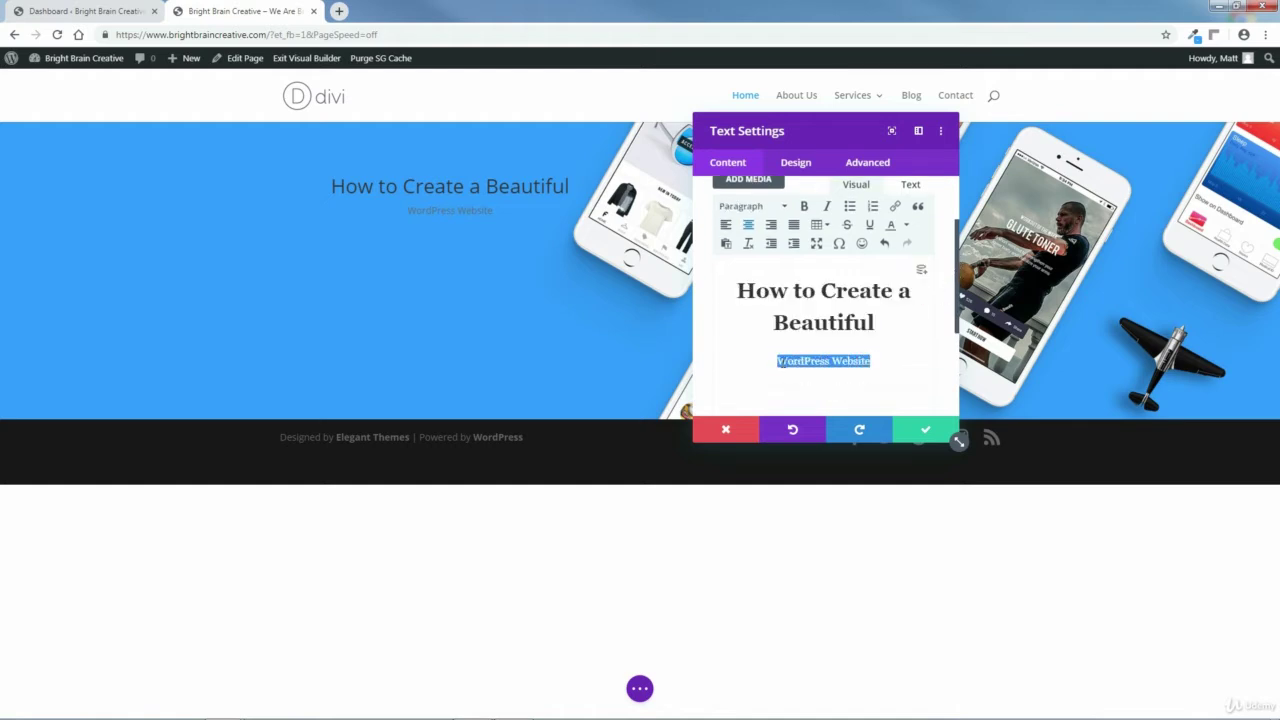
pyautogui.click(755, 208)
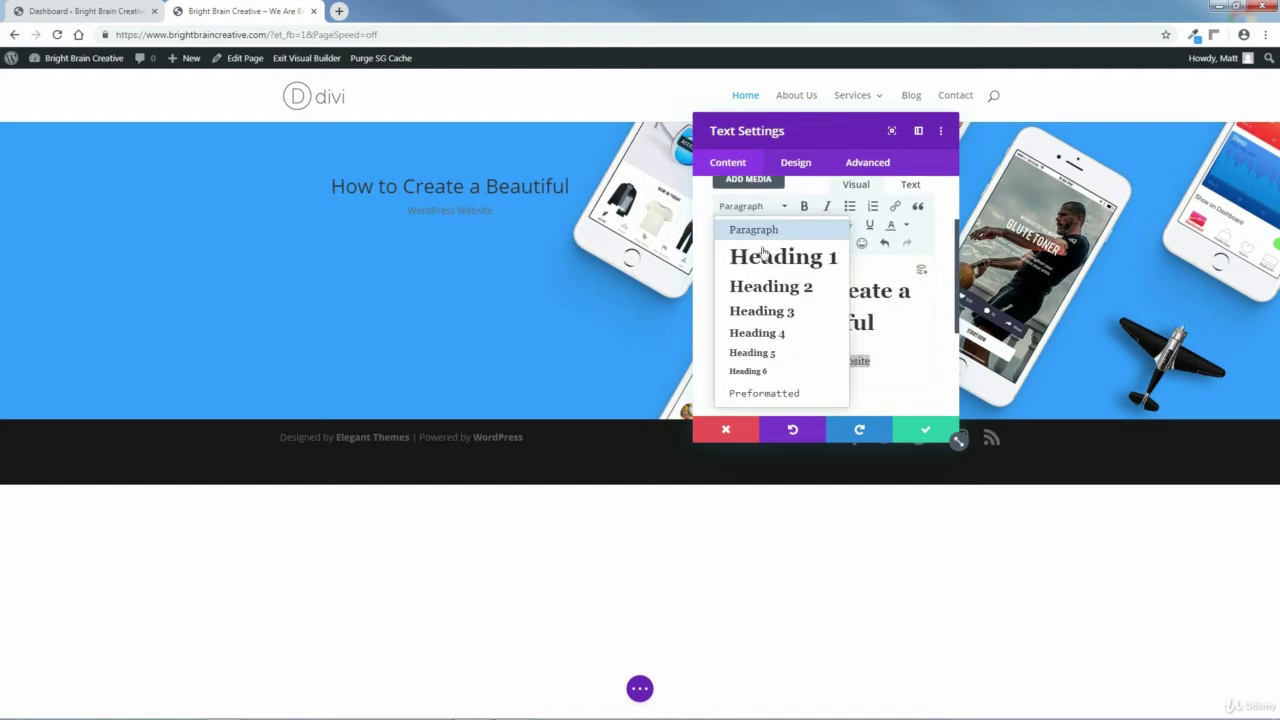
pyautogui.click(765, 286)
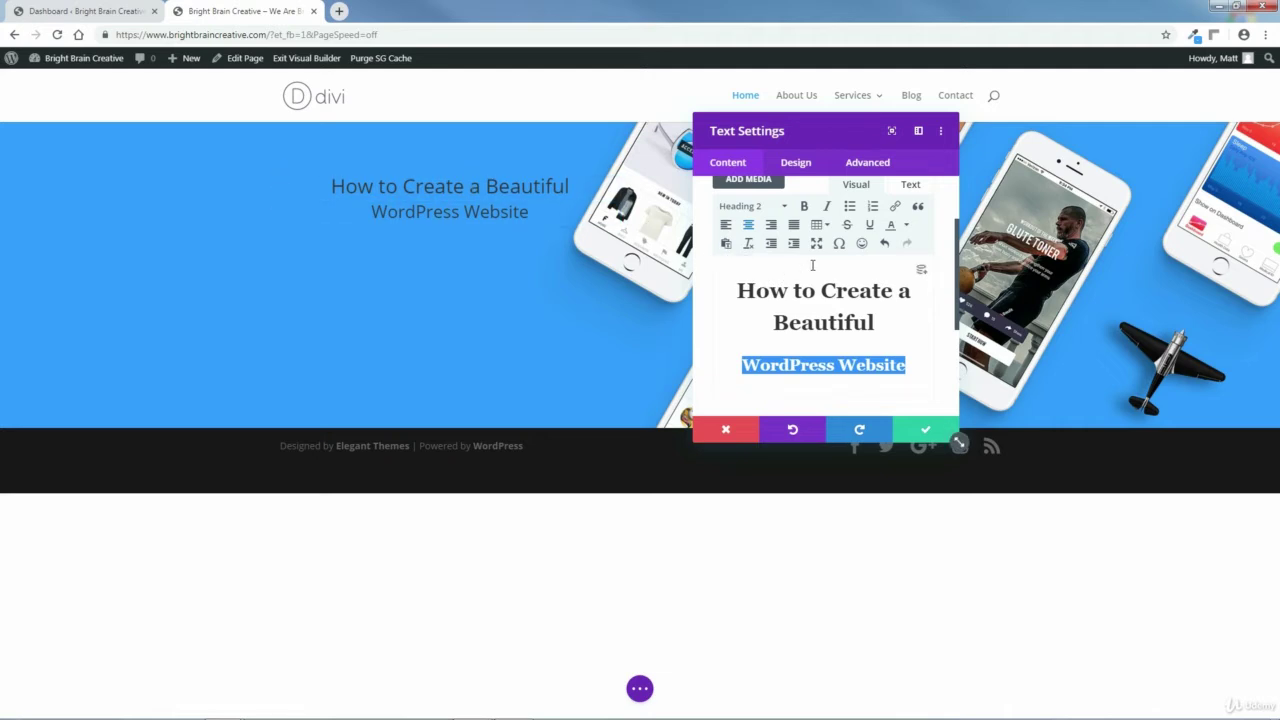
# Set the Heading 1 font of the headline text module to Arial with Light weight.
pyautogui.click(796, 164)
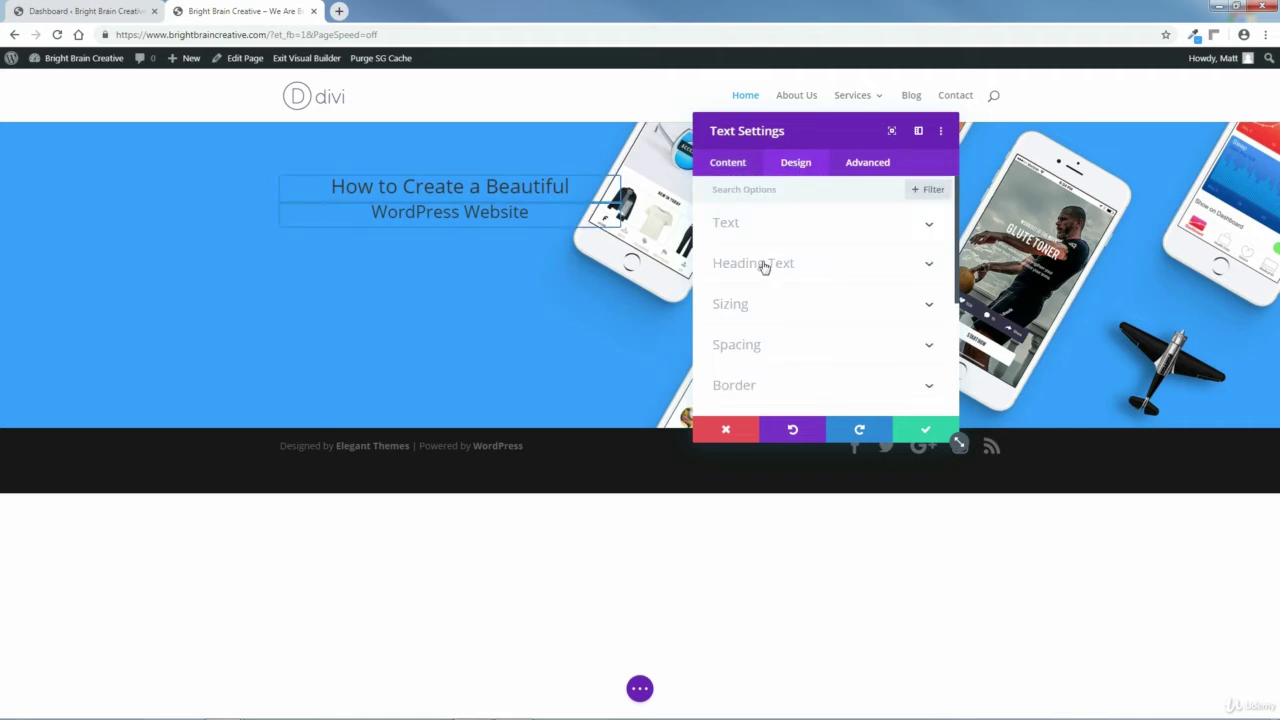
pyautogui.click(929, 268)
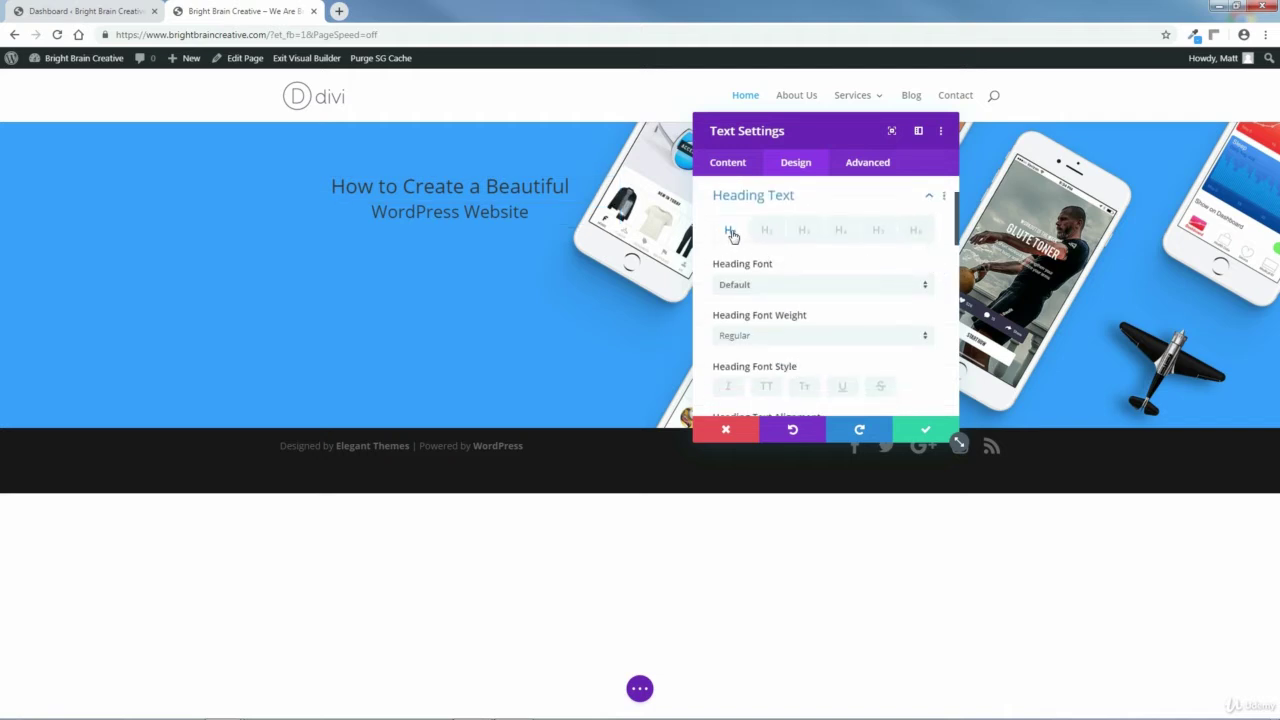
pyautogui.scroll(-1, 957, 226)
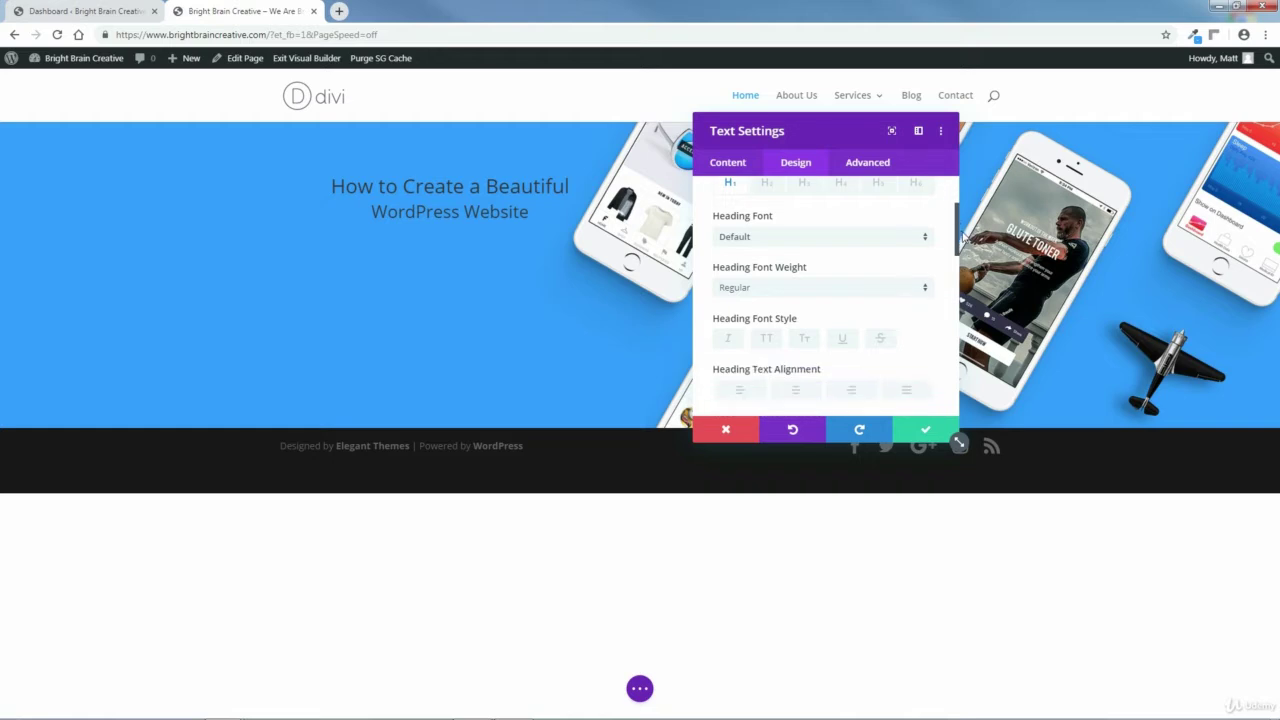
pyautogui.click(864, 240)
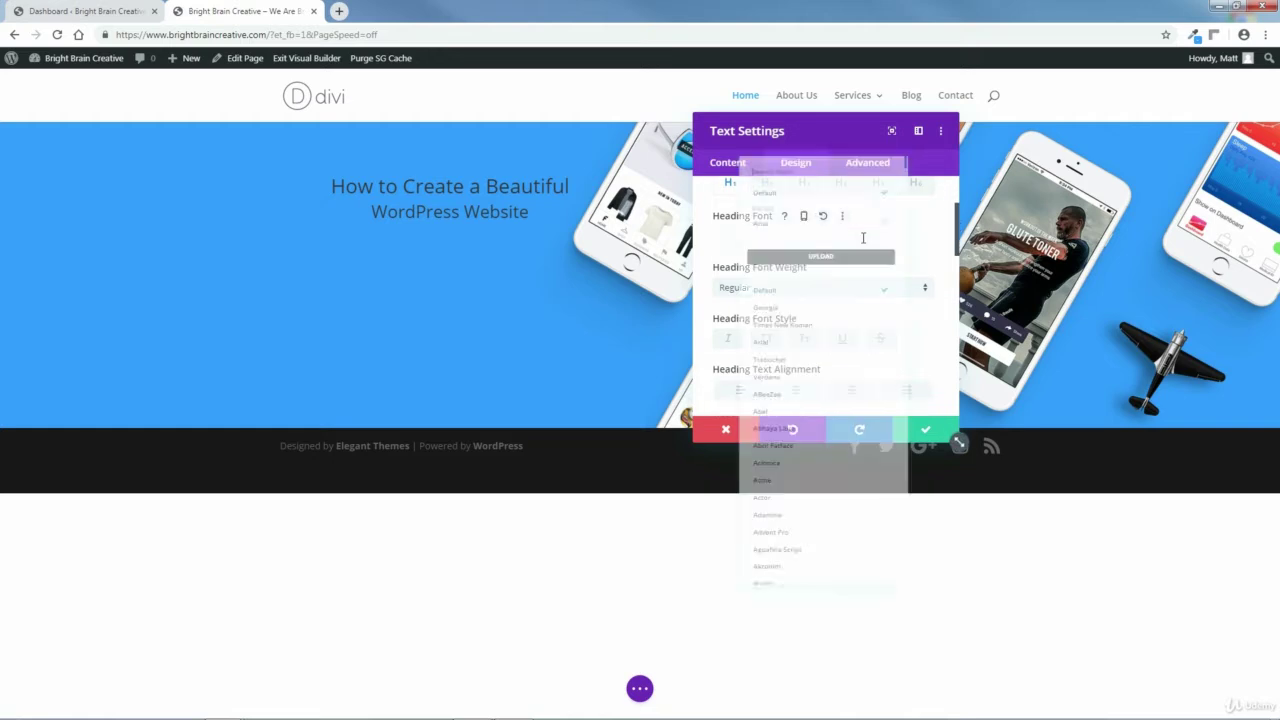
pyautogui.click(744, 334)
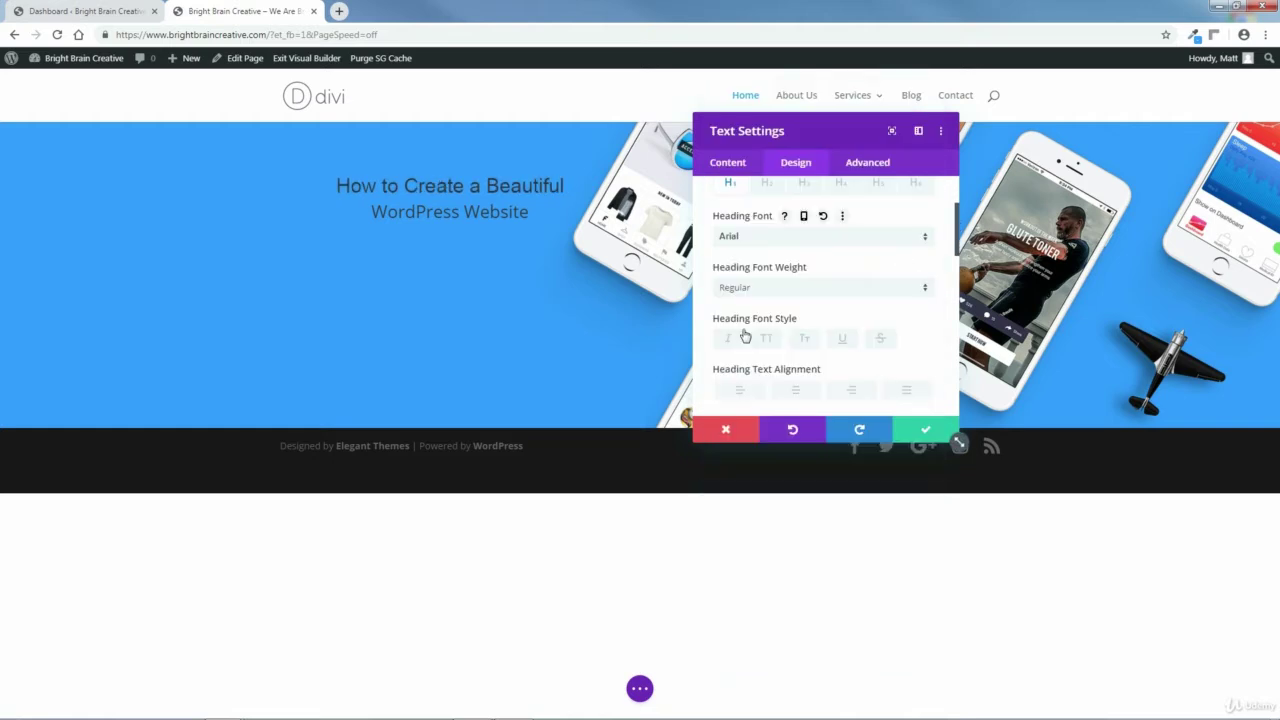
pyautogui.click(781, 292)
pyautogui.click(741, 302)
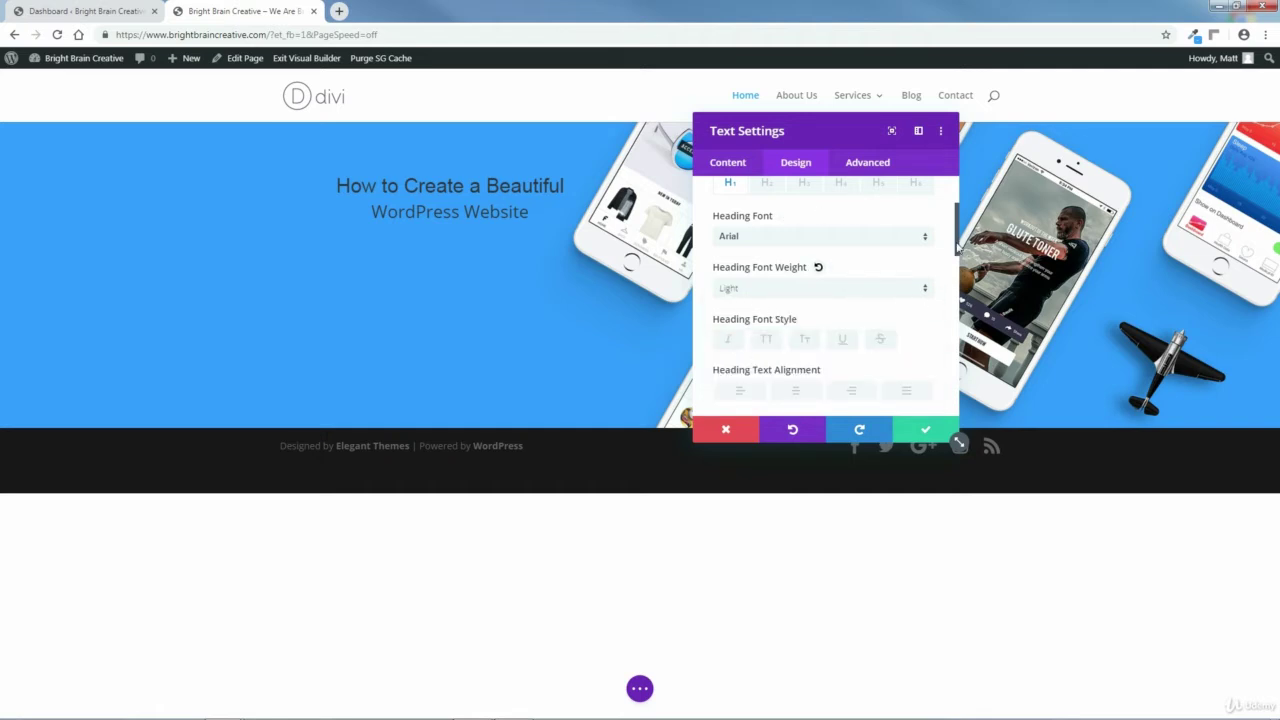
# Colour the Heading 1 text white and set its text size to 38px.
pyautogui.scroll(-1, 960, 256)
pyautogui.scroll(-3, 962, 260)
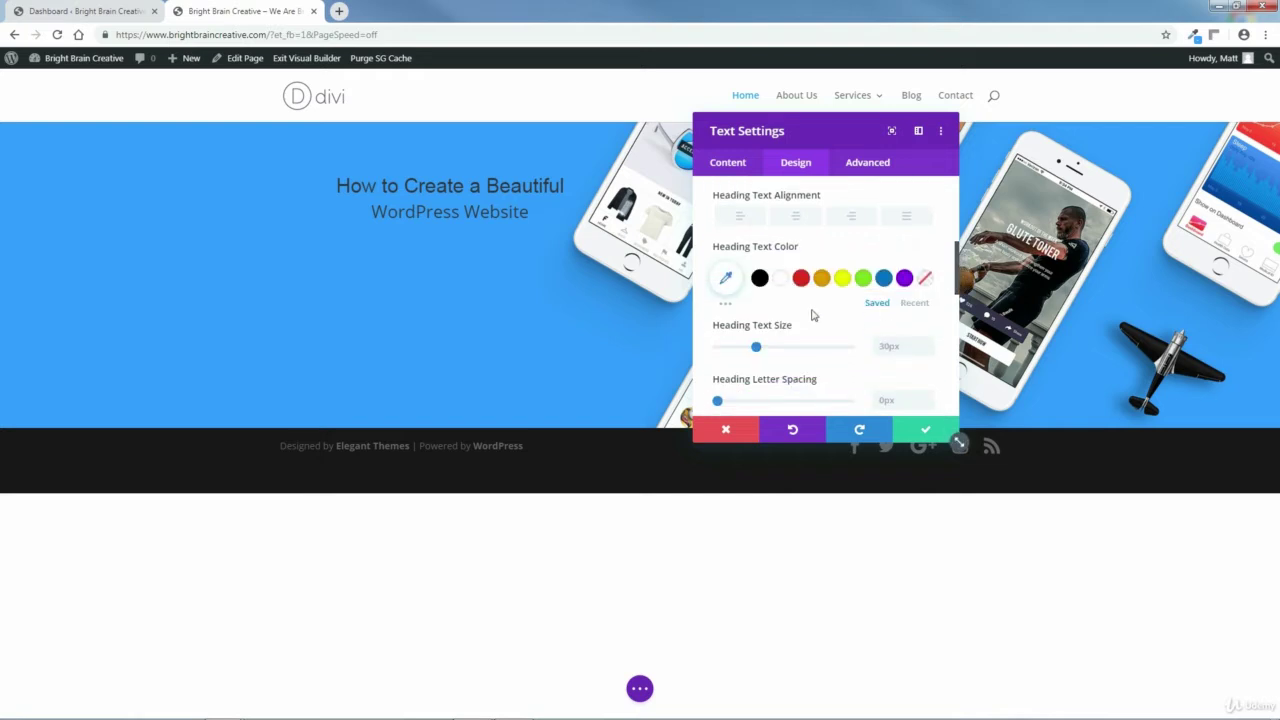
pyautogui.click(781, 280)
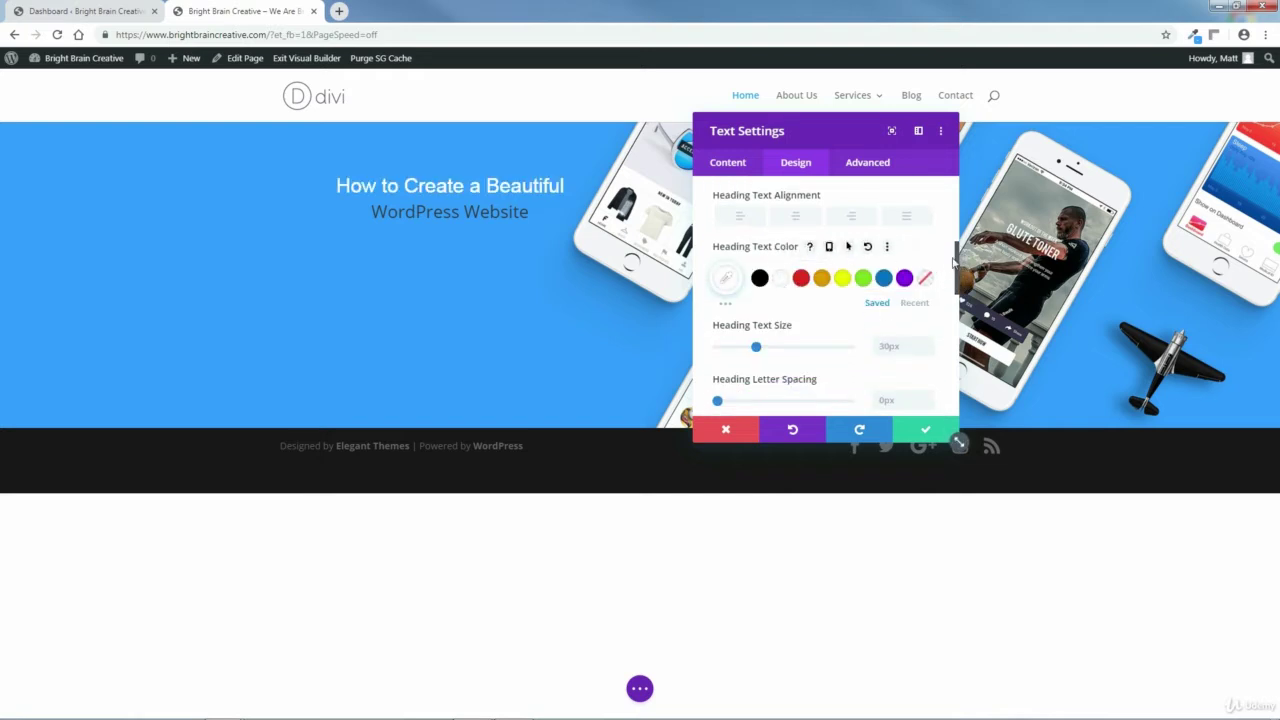
pyautogui.scroll(-1, 958, 258)
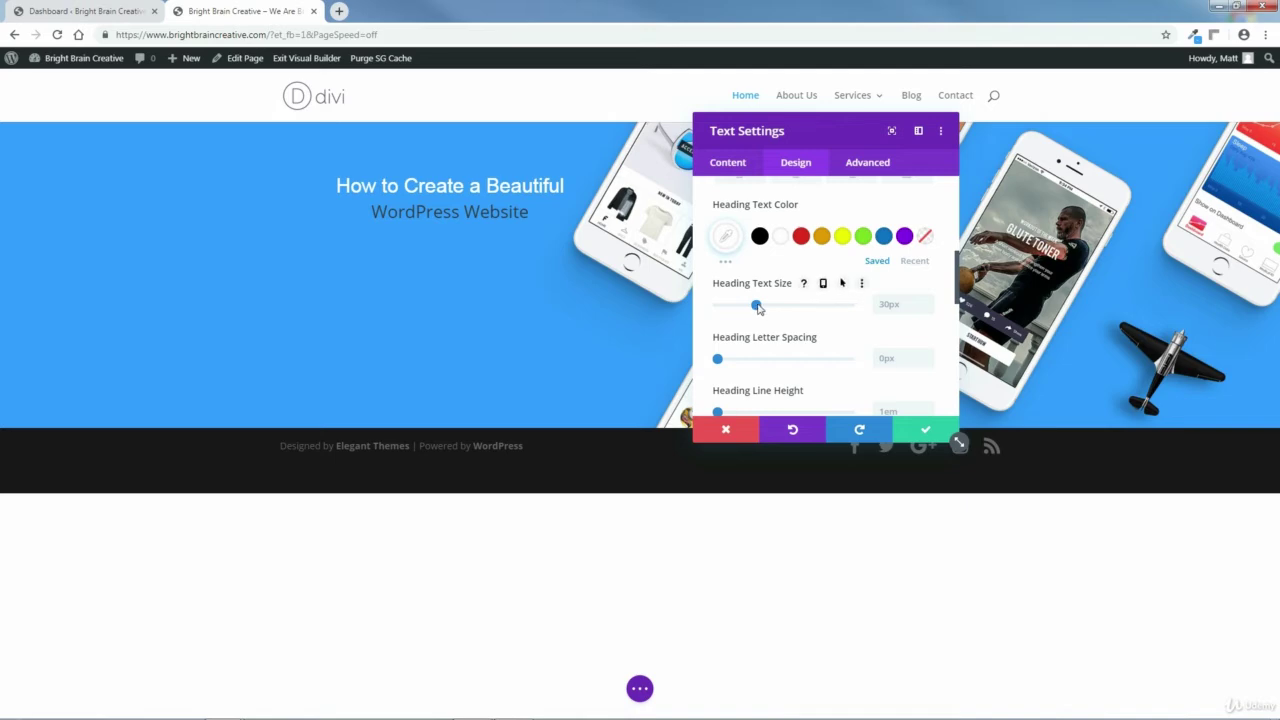
pyautogui.moveTo(757, 307); pyautogui.dragTo(768, 309)
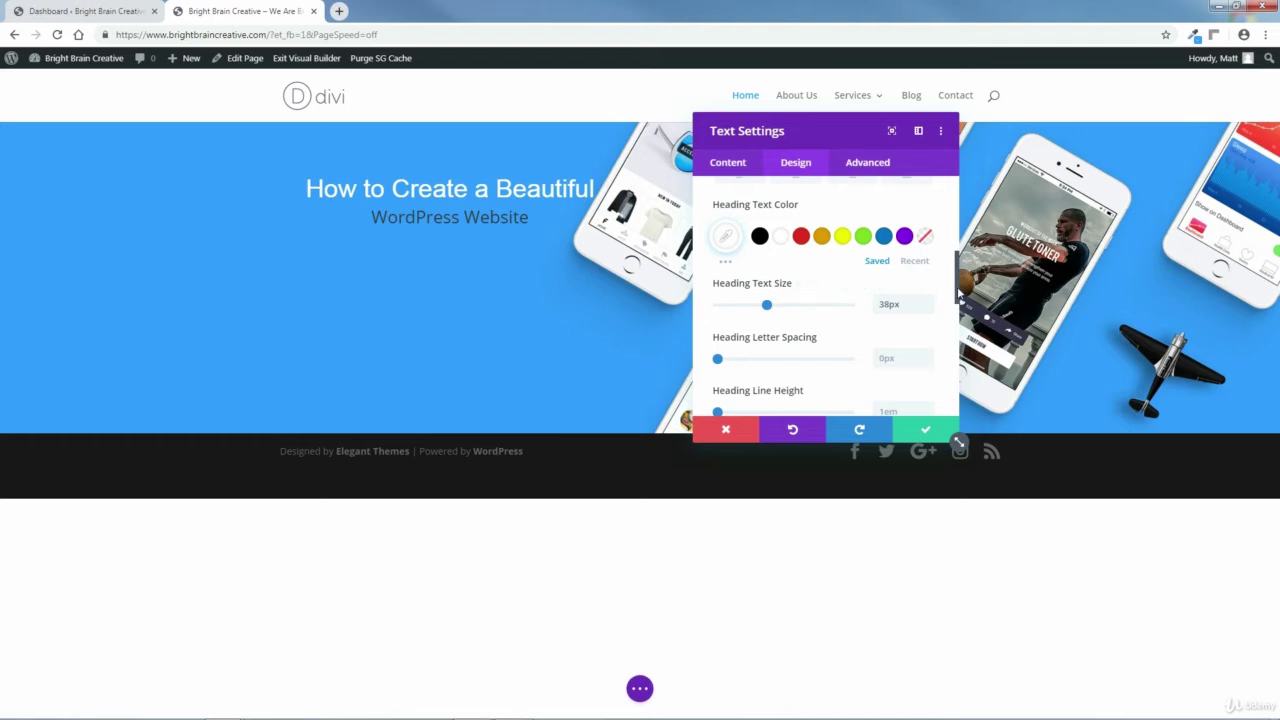
# Set the Heading 2 font of the headline module to Arial with Bold weight.
pyautogui.moveTo(957, 295); pyautogui.dragTo(951, 239)
pyautogui.click(766, 239)
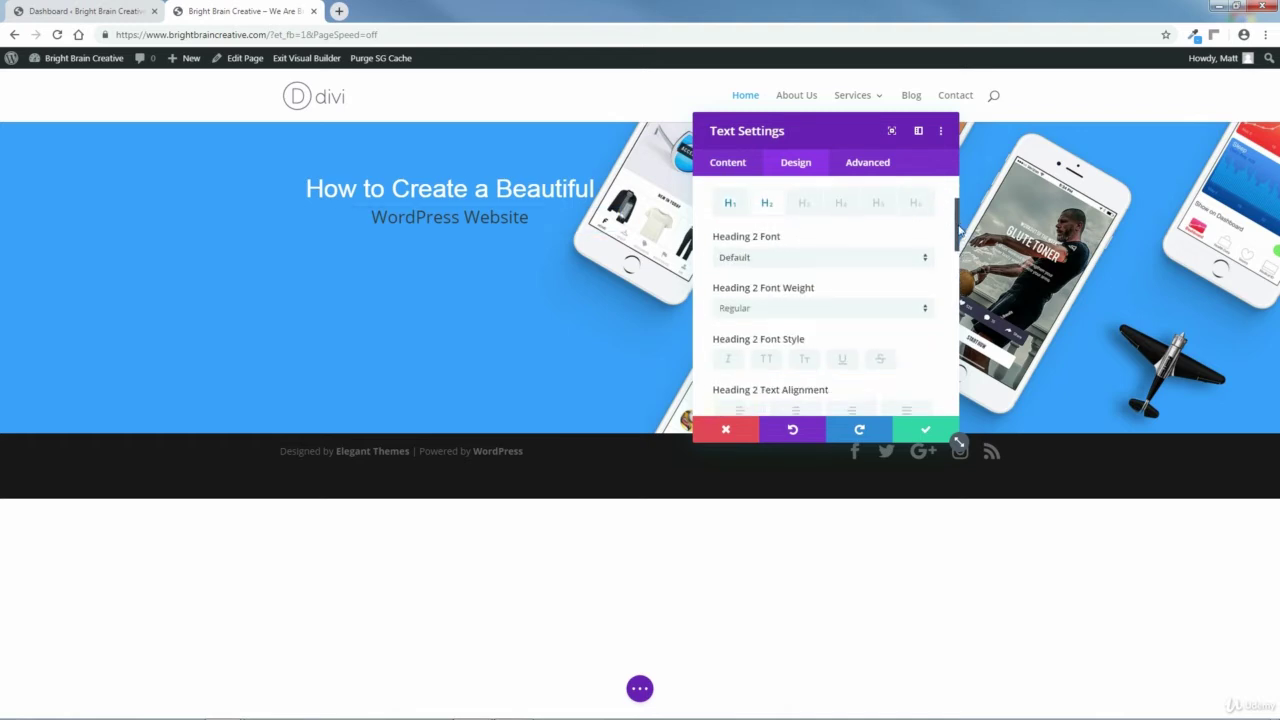
pyautogui.click(911, 263)
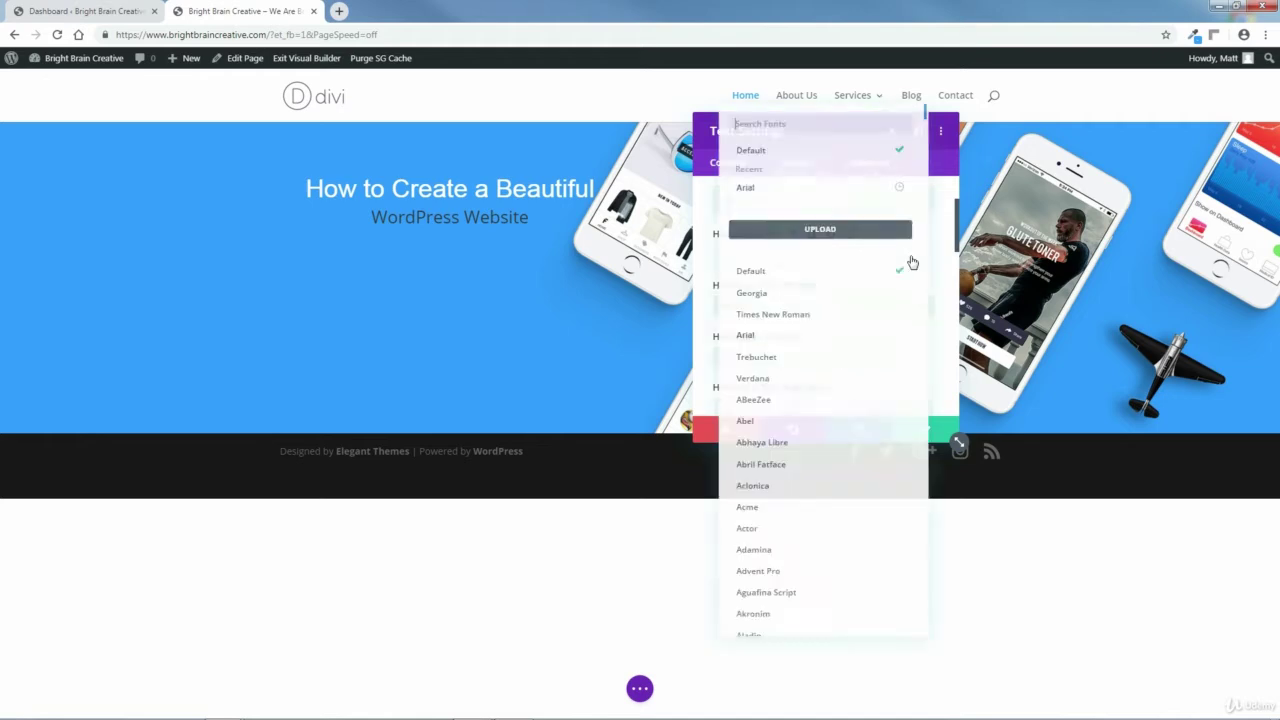
pyautogui.click(752, 335)
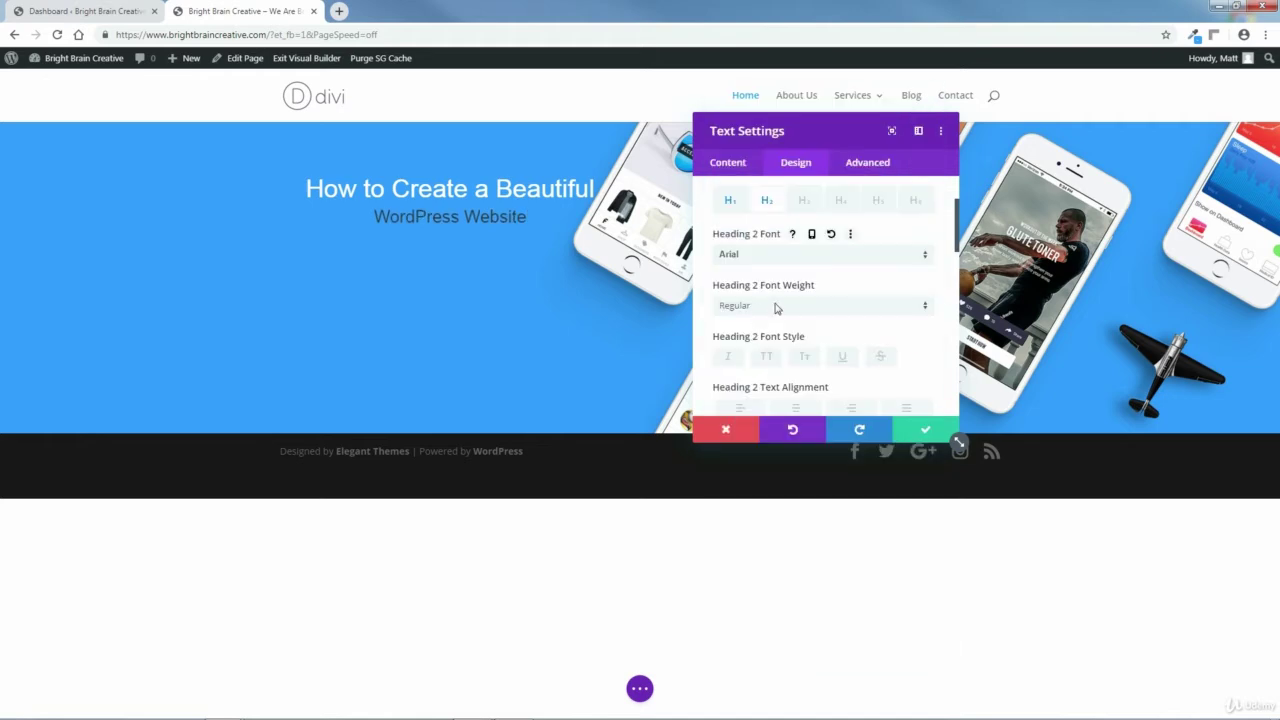
pyautogui.click(776, 308)
pyautogui.click(740, 385)
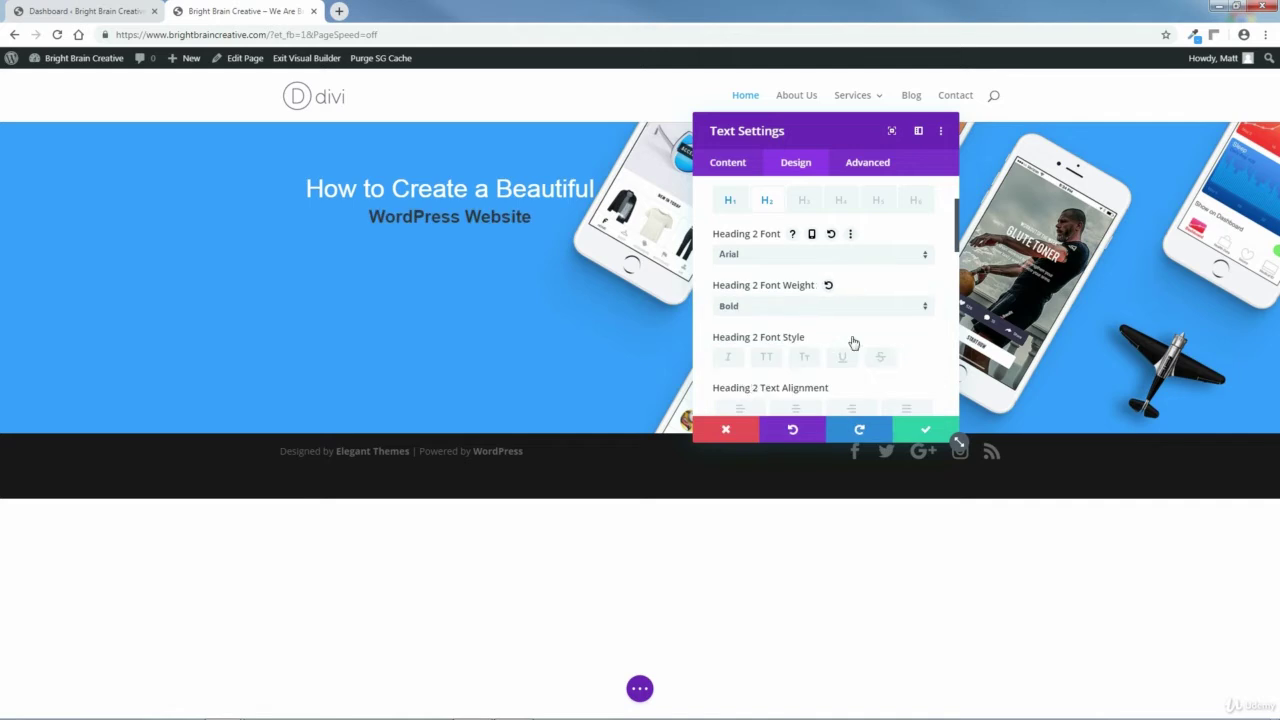
# Colour the Heading 2 text white (#FFFFFF) and set its text size to 46px.
pyautogui.scroll(-3, 790, 300)
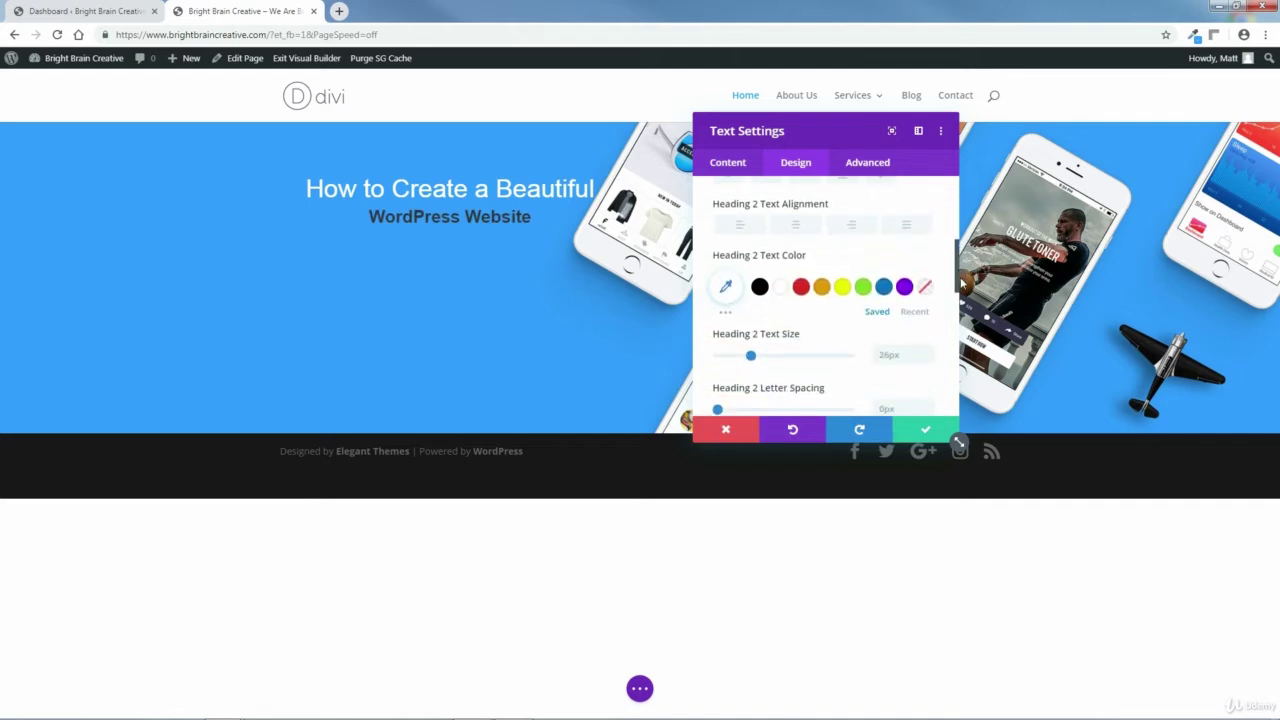
pyautogui.click(780, 287)
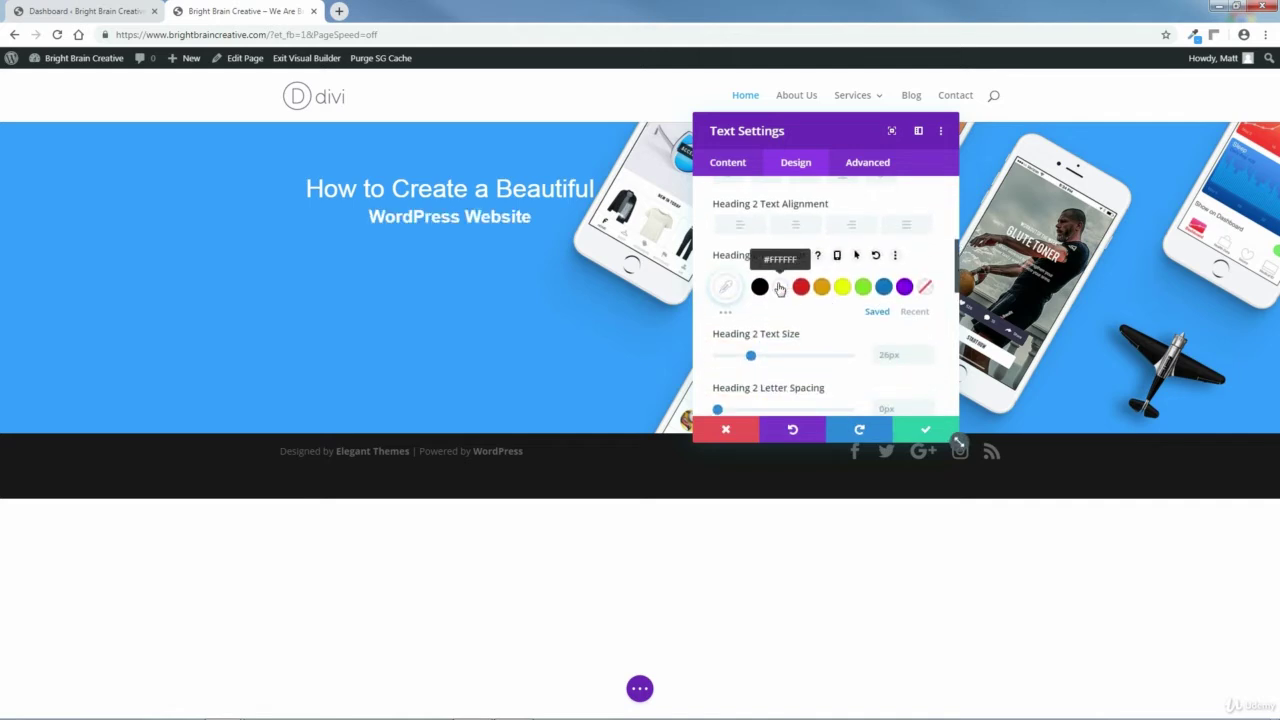
pyautogui.moveTo(751, 356); pyautogui.dragTo(778, 357)
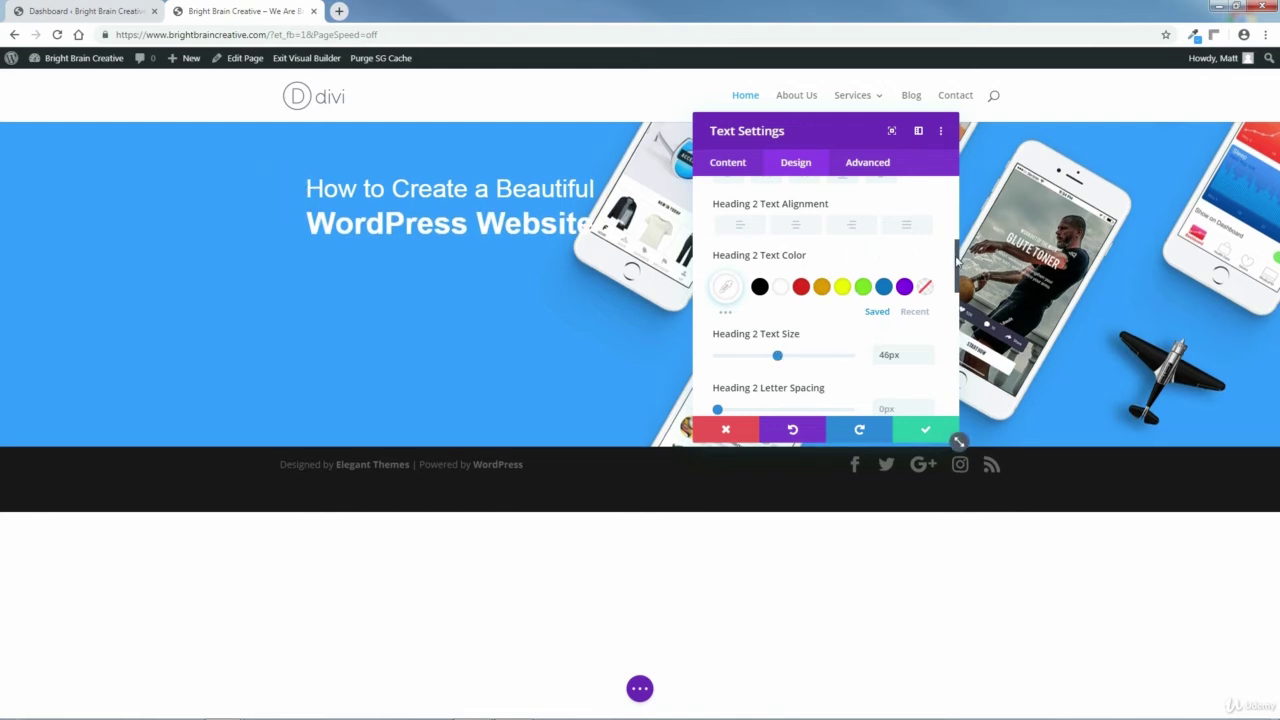
# Reduce the Heading 2 line height to 0.7em and save the headline module's settings.
pyautogui.moveTo(956, 261); pyautogui.dragTo(957, 287)
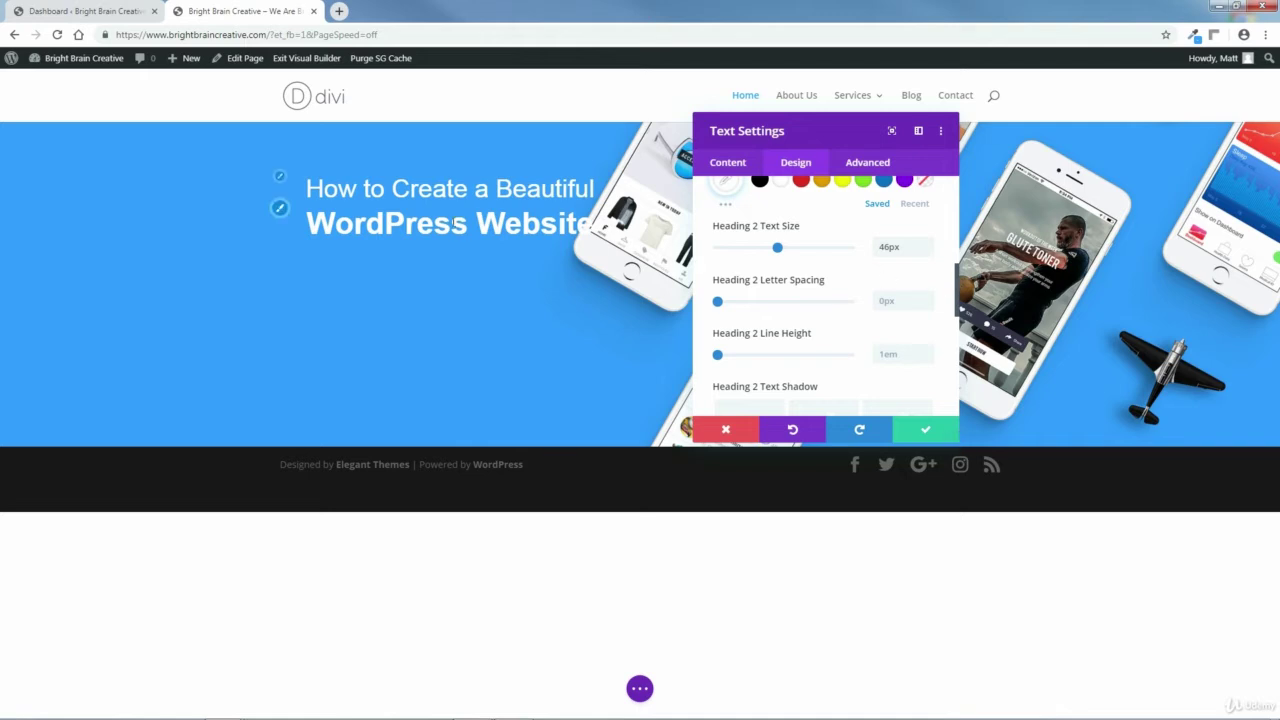
pyautogui.click(929, 360)
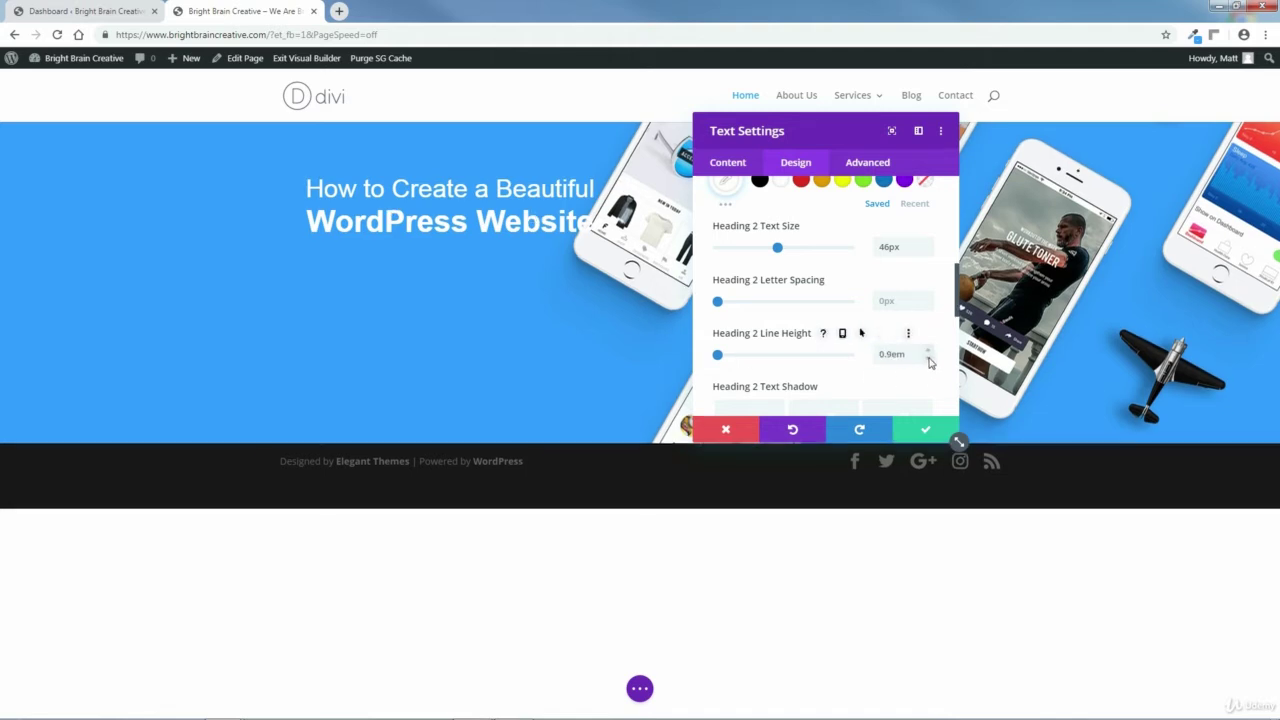
pyautogui.click(929, 361)
pyautogui.click(929, 361)
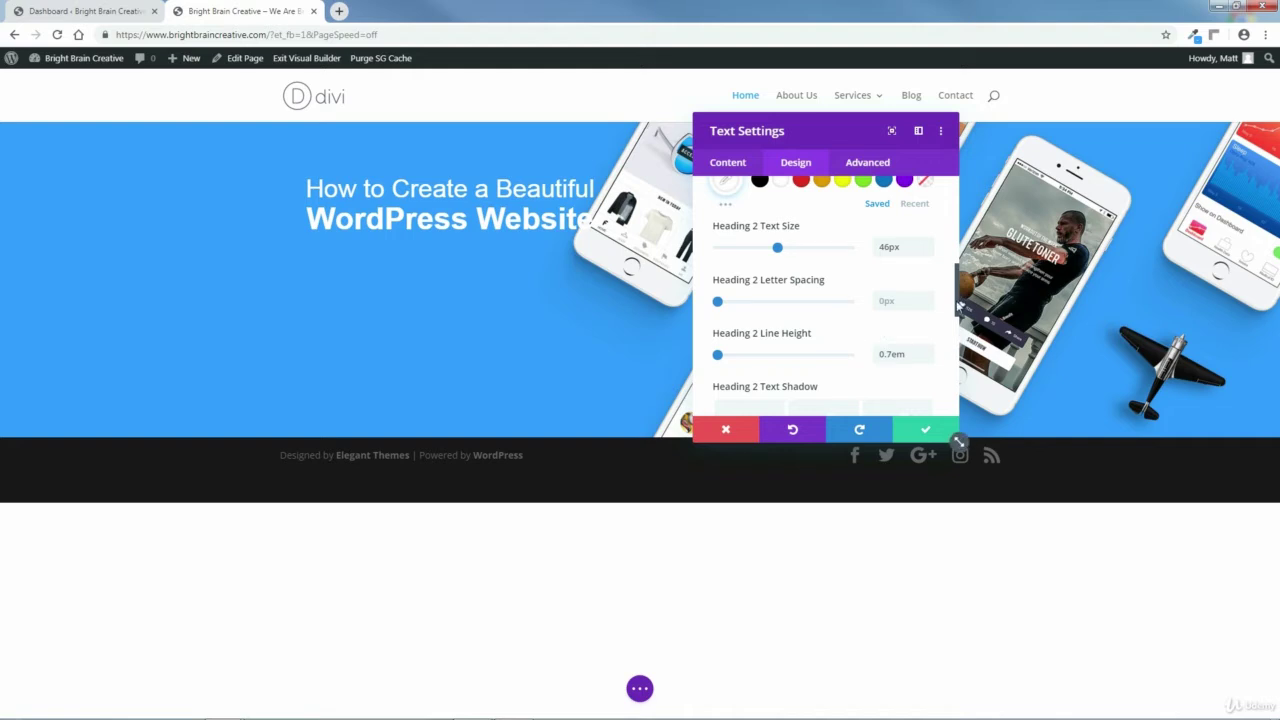
pyautogui.scroll(3, 958, 305)
pyautogui.moveTo(957, 303); pyautogui.dragTo(947, 215)
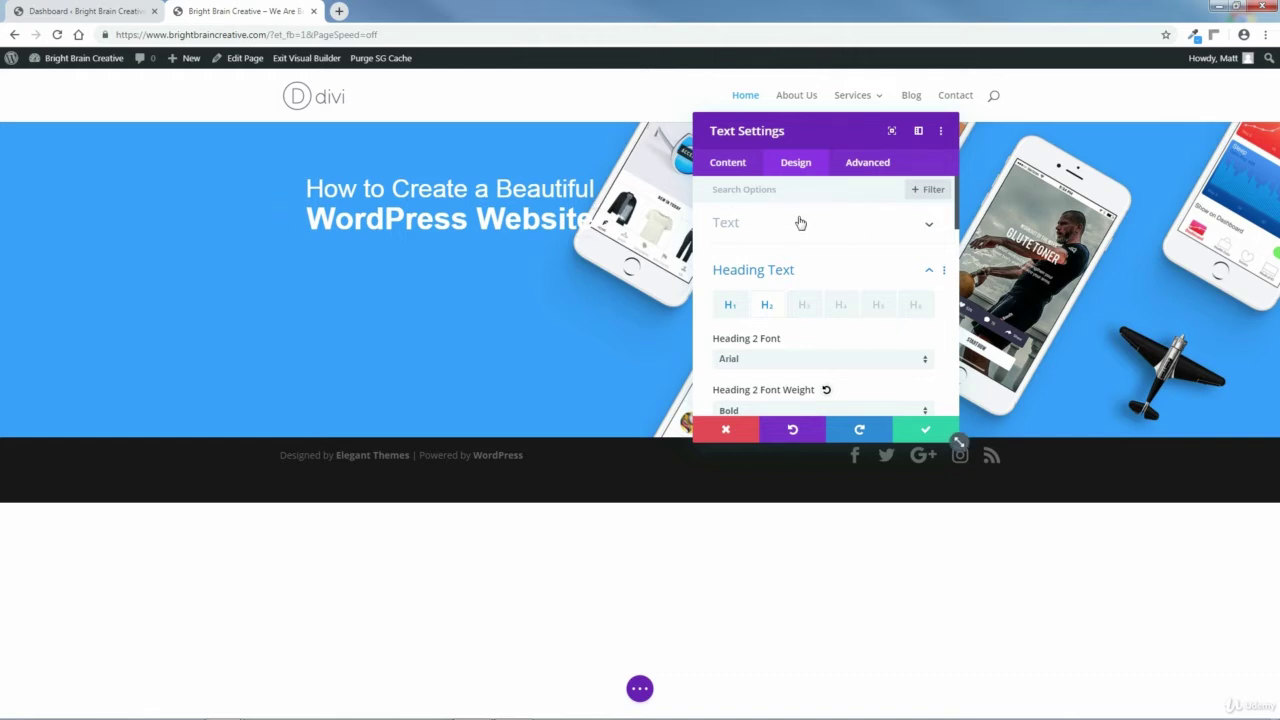
pyautogui.click(925, 432)
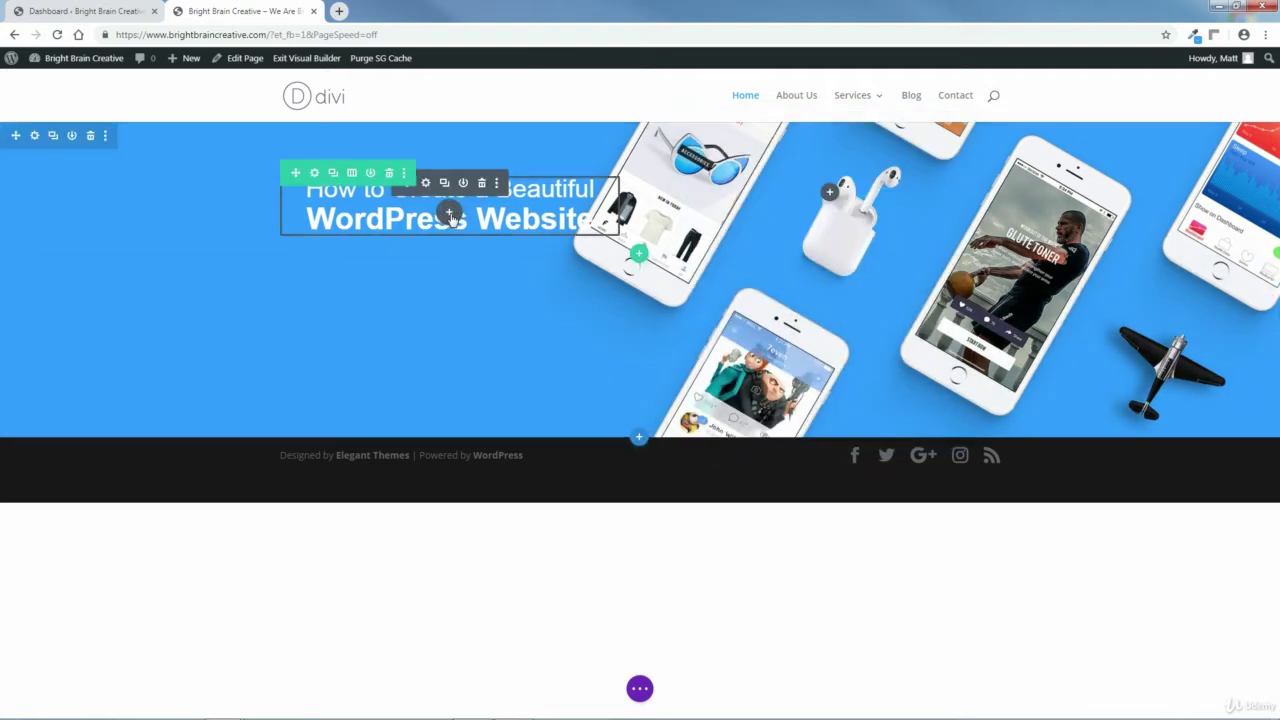
# Add a second Text module below the headline in the hero row's first column.
pyautogui.click(449, 215)
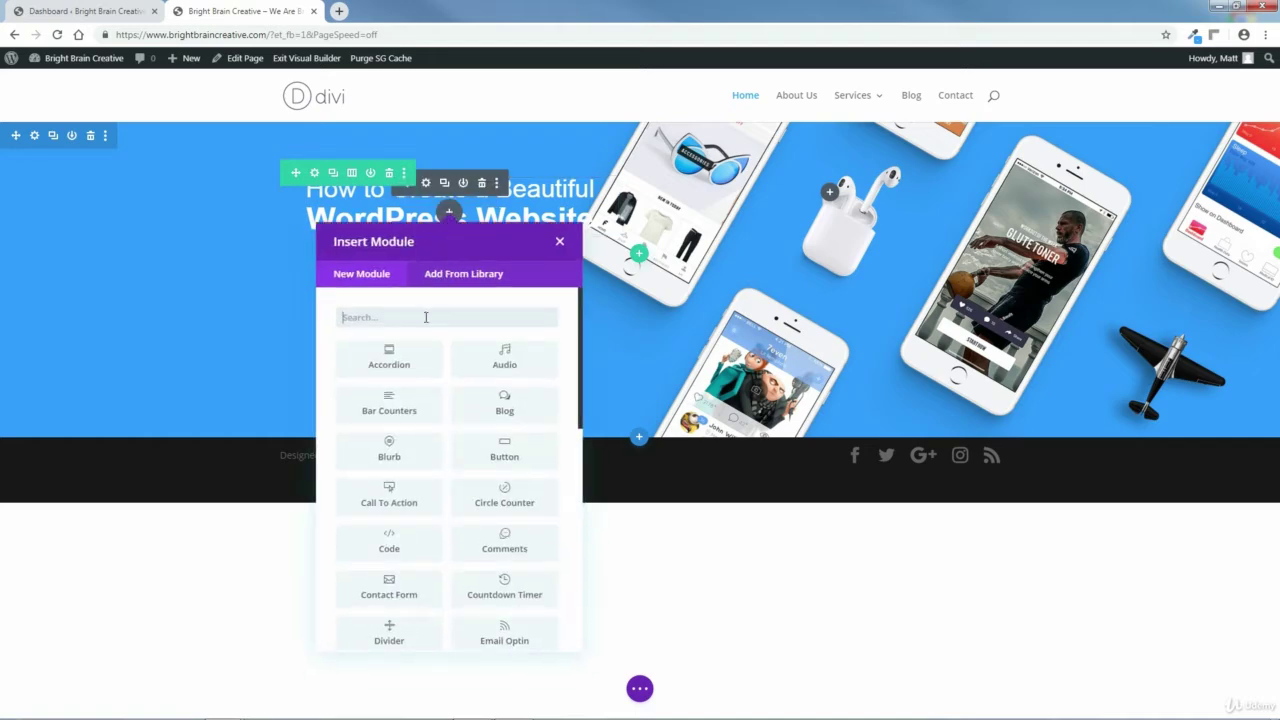
pyautogui.write('text')
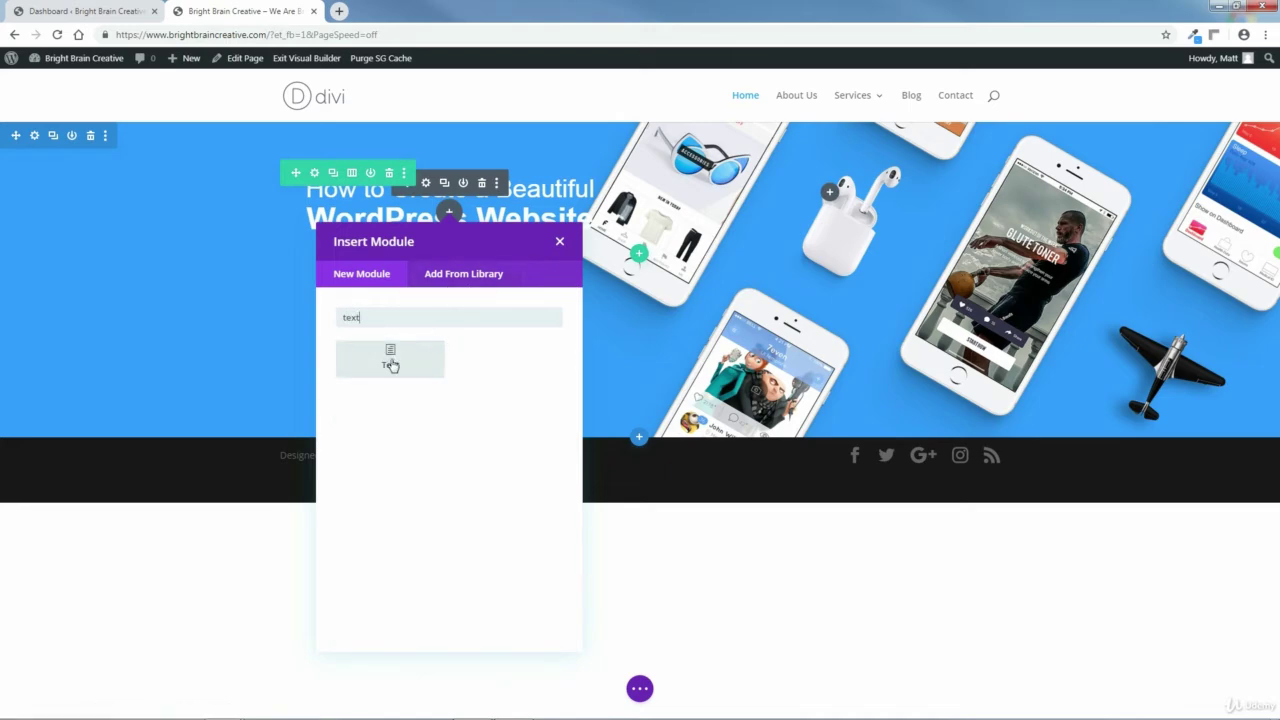
pyautogui.click(391, 362)
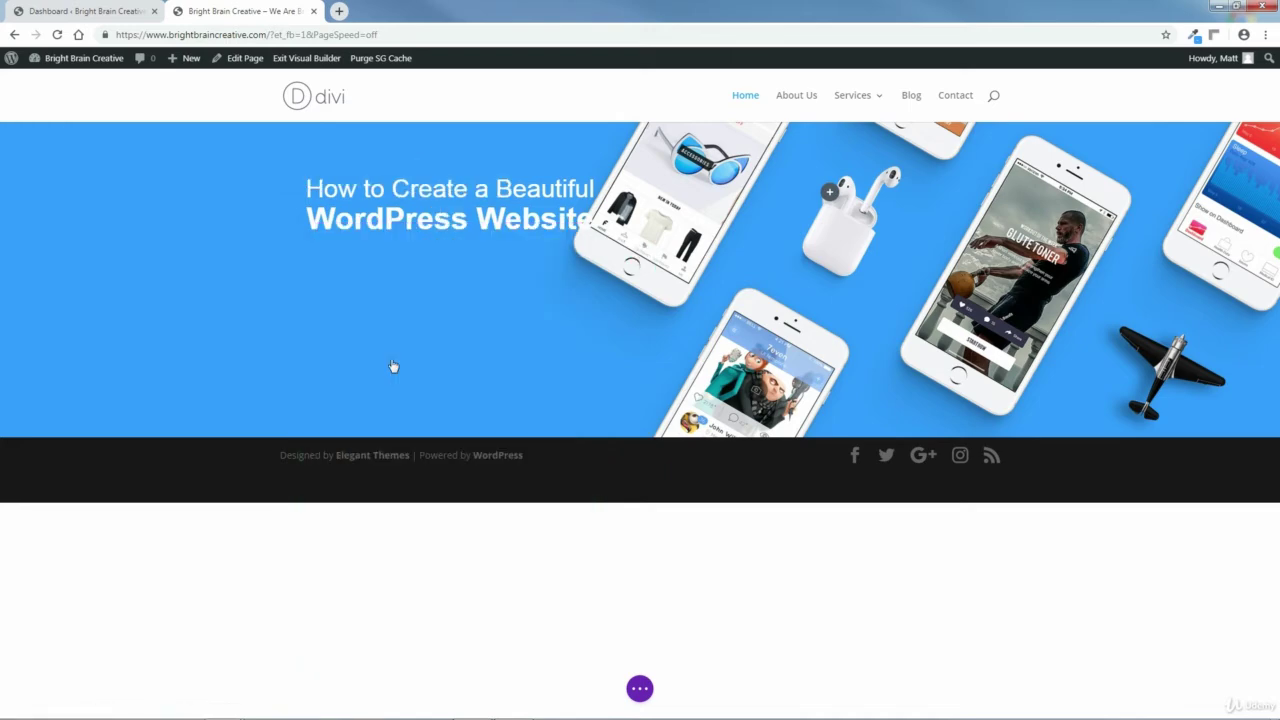
pyautogui.moveTo(822, 141); pyautogui.dragTo(844, 194)
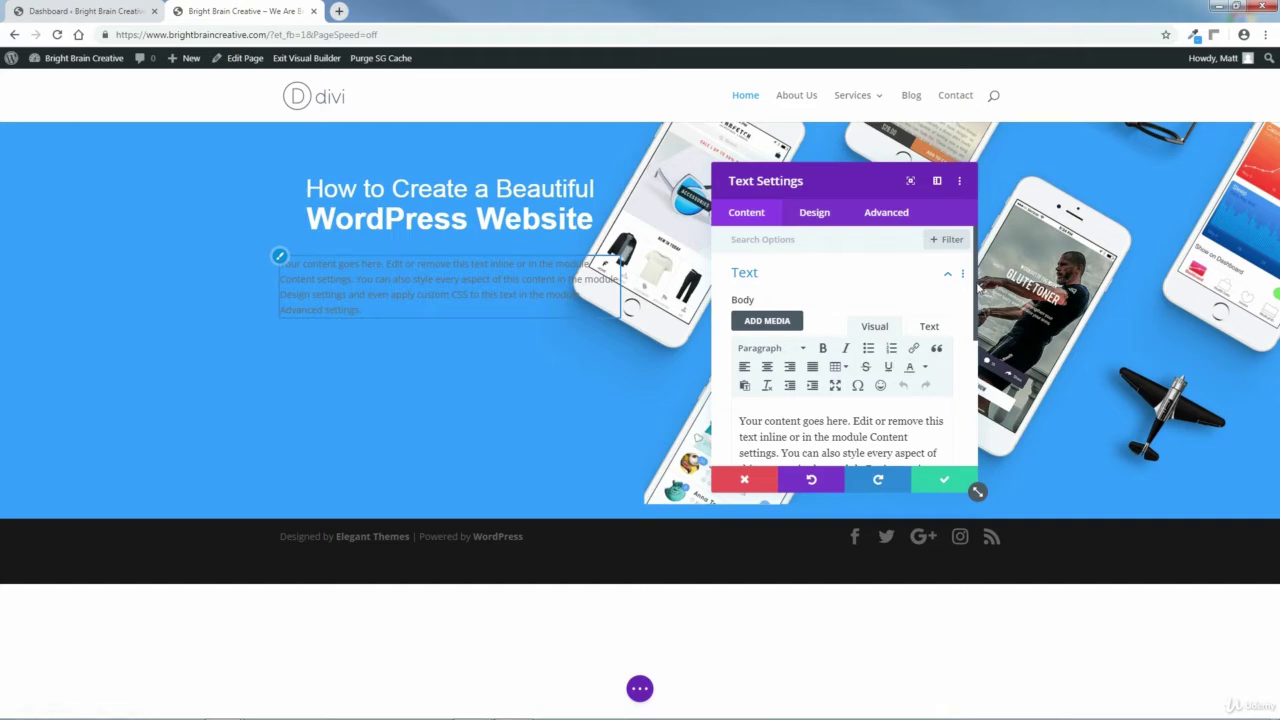
# Replace the new module's placeholder with "In this video, you'll learn how to make a modern and professional looking website without having to write any code.".
pyautogui.scroll(-1, 898, 411)
pyautogui.moveTo(898, 411); pyautogui.dragTo(726, 326)
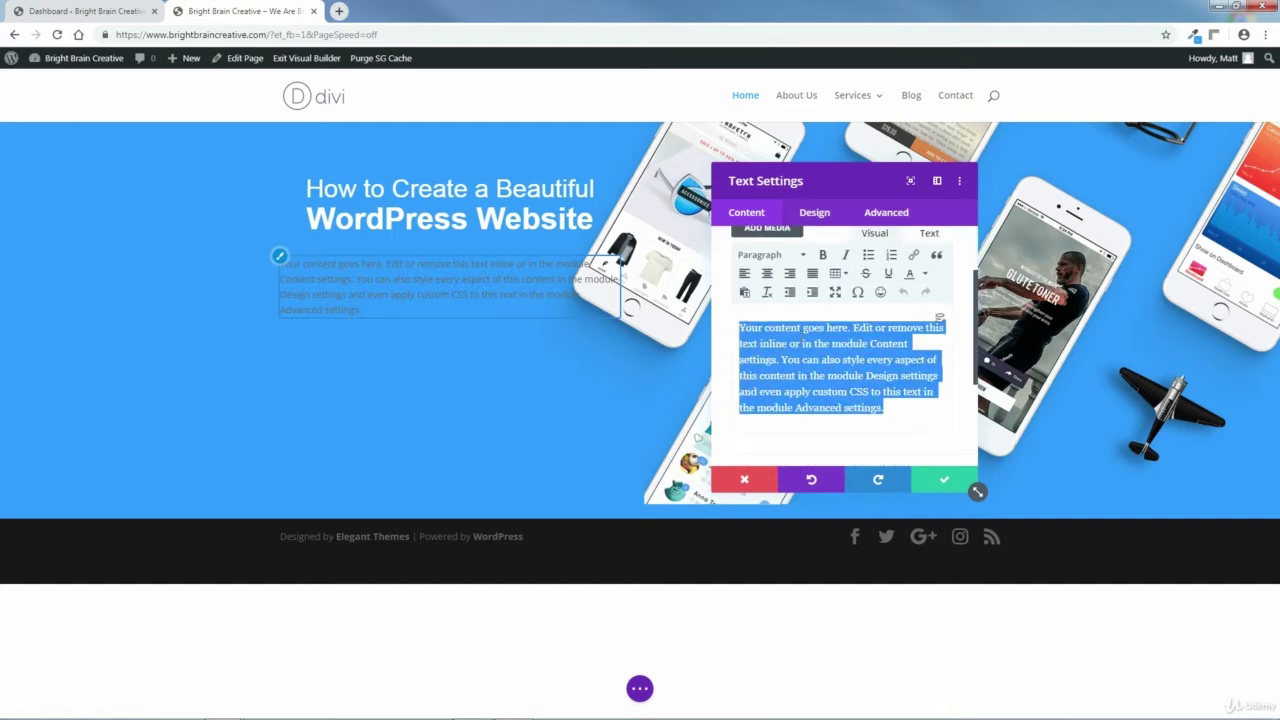
pyautogui.write('In')
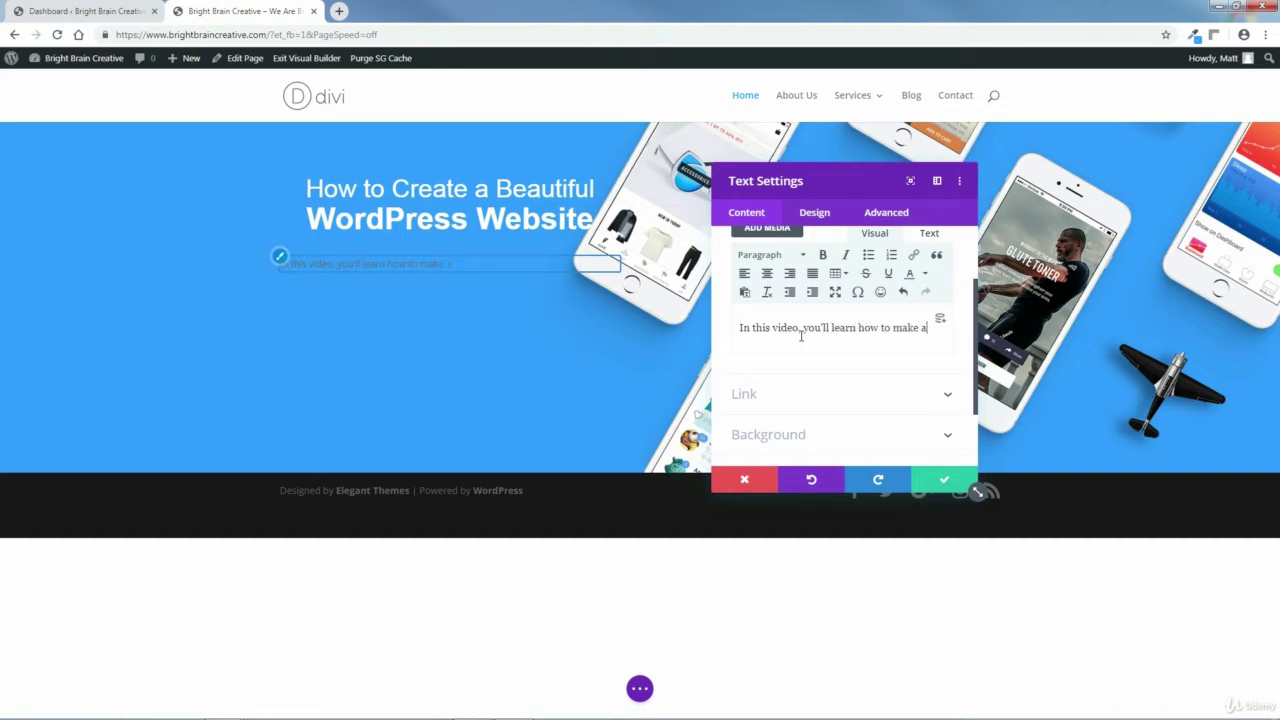
pyautogui.write('odern and professional looking')
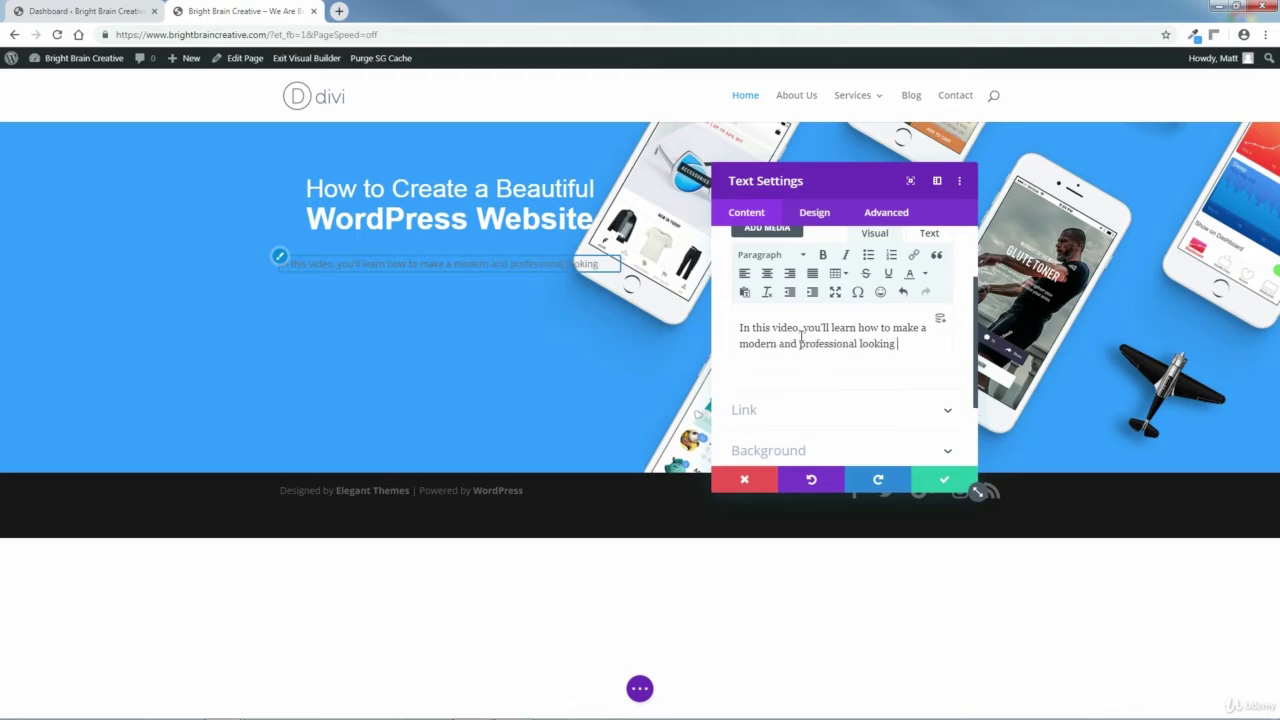
pyautogui.write('website')
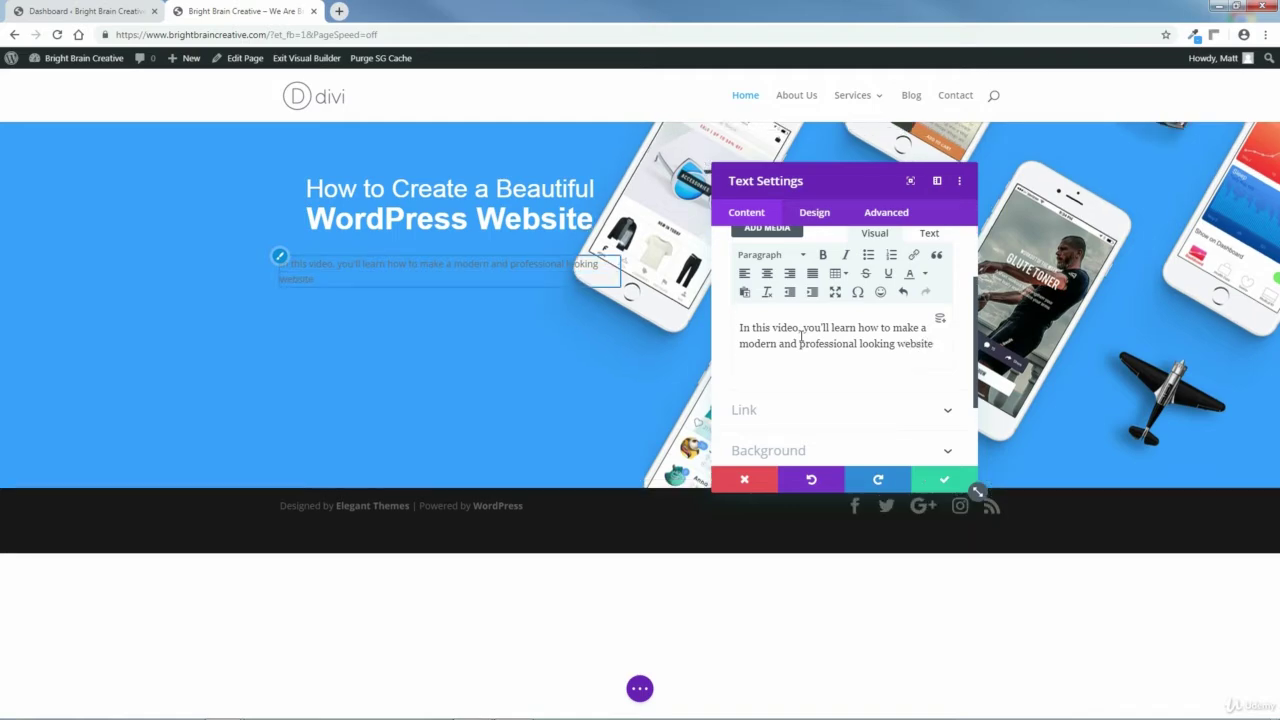
pyautogui.write(' without having to write any code.')
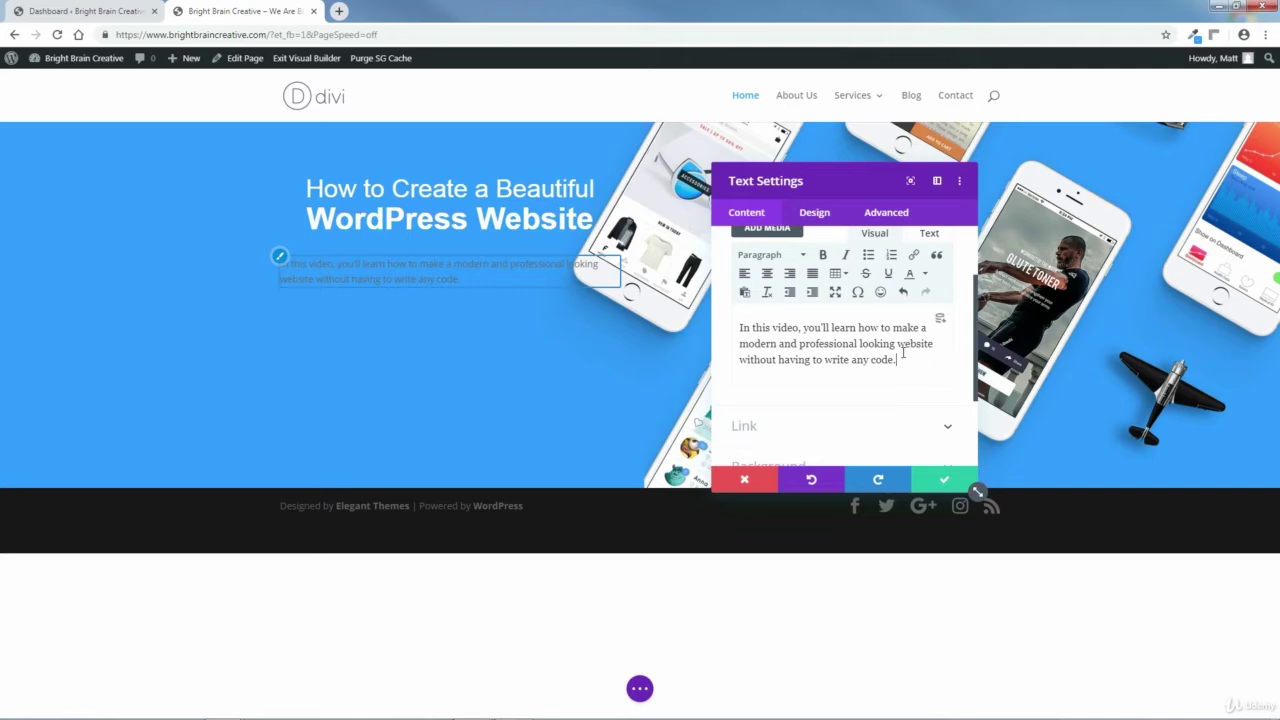
# Set the font weight of the description module's body text to Light.
pyautogui.click(815, 214)
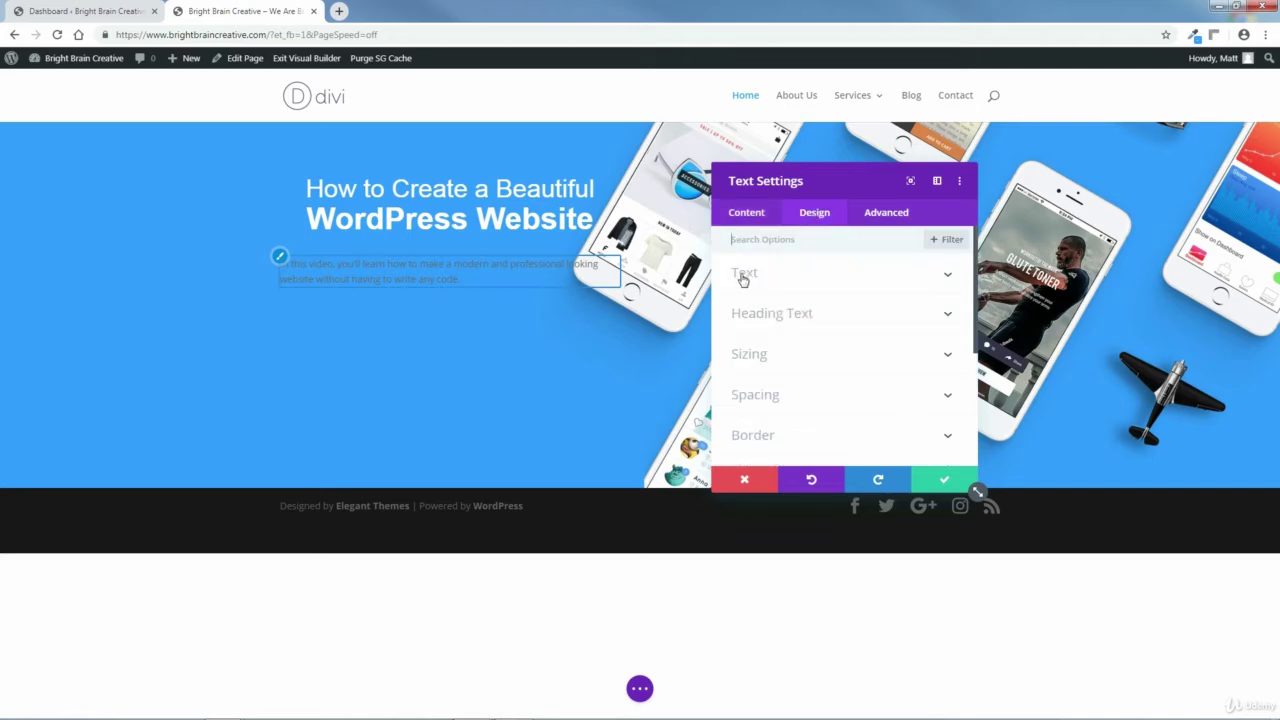
pyautogui.click(944, 277)
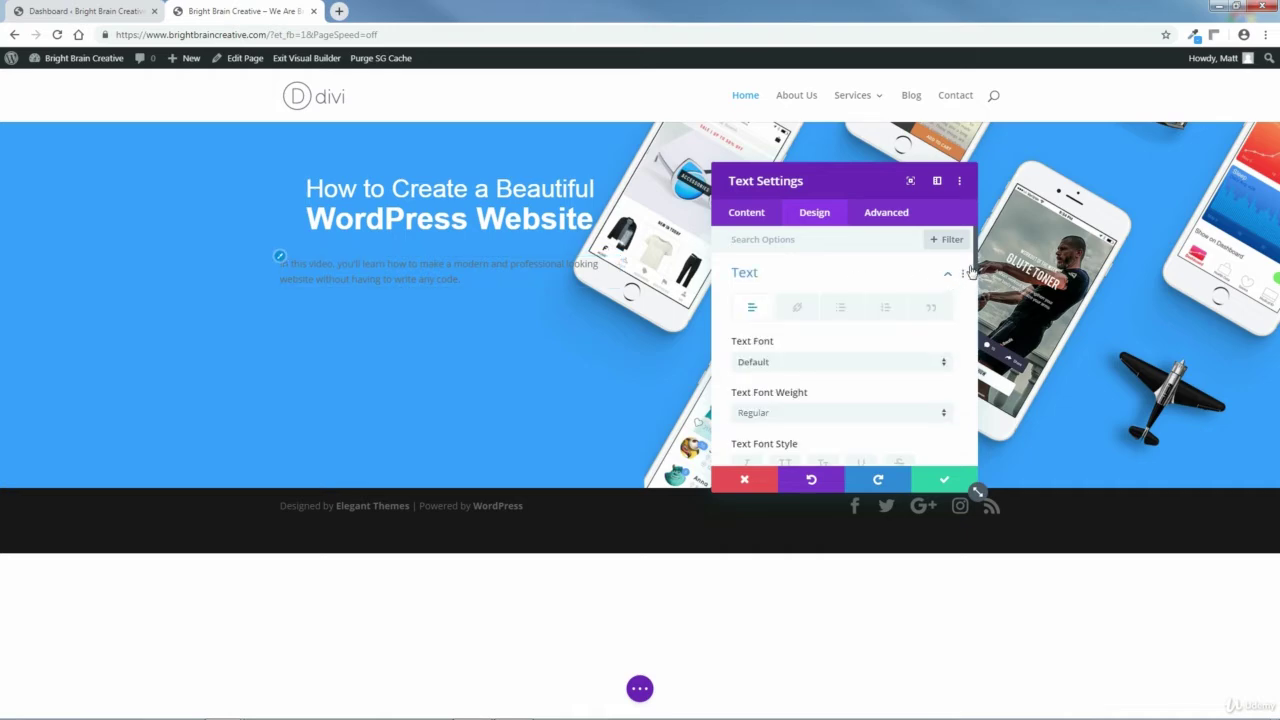
pyautogui.scroll(-2, 976, 264)
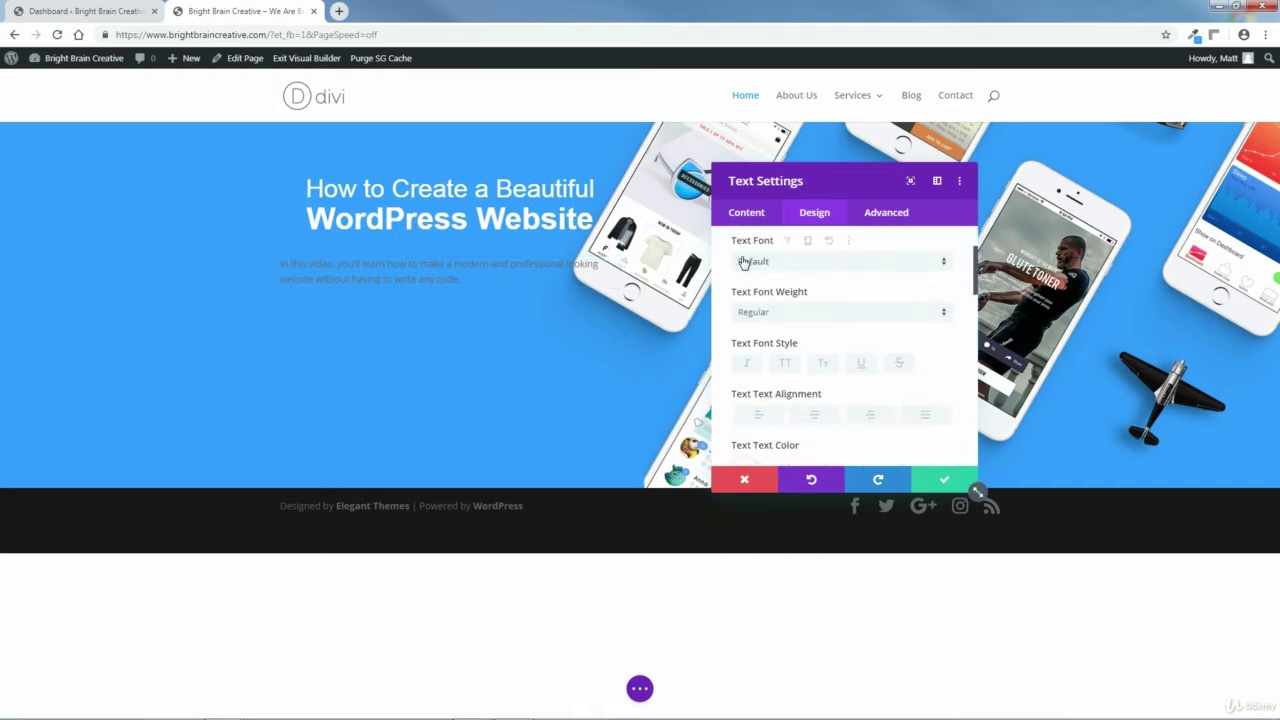
pyautogui.click(932, 318)
pyautogui.click(763, 323)
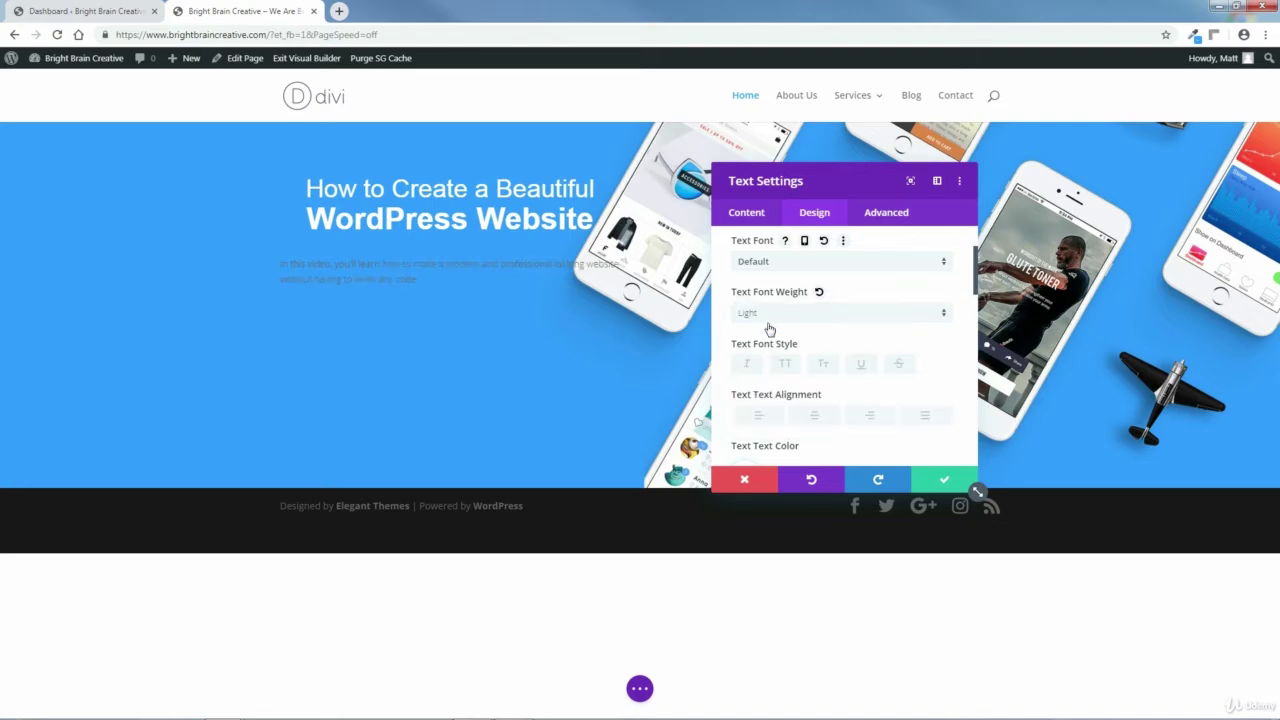
# Set the description's body text to white (#FFFFFF) at 20px and save the module's settings.
pyautogui.scroll(-3, 840, 350)
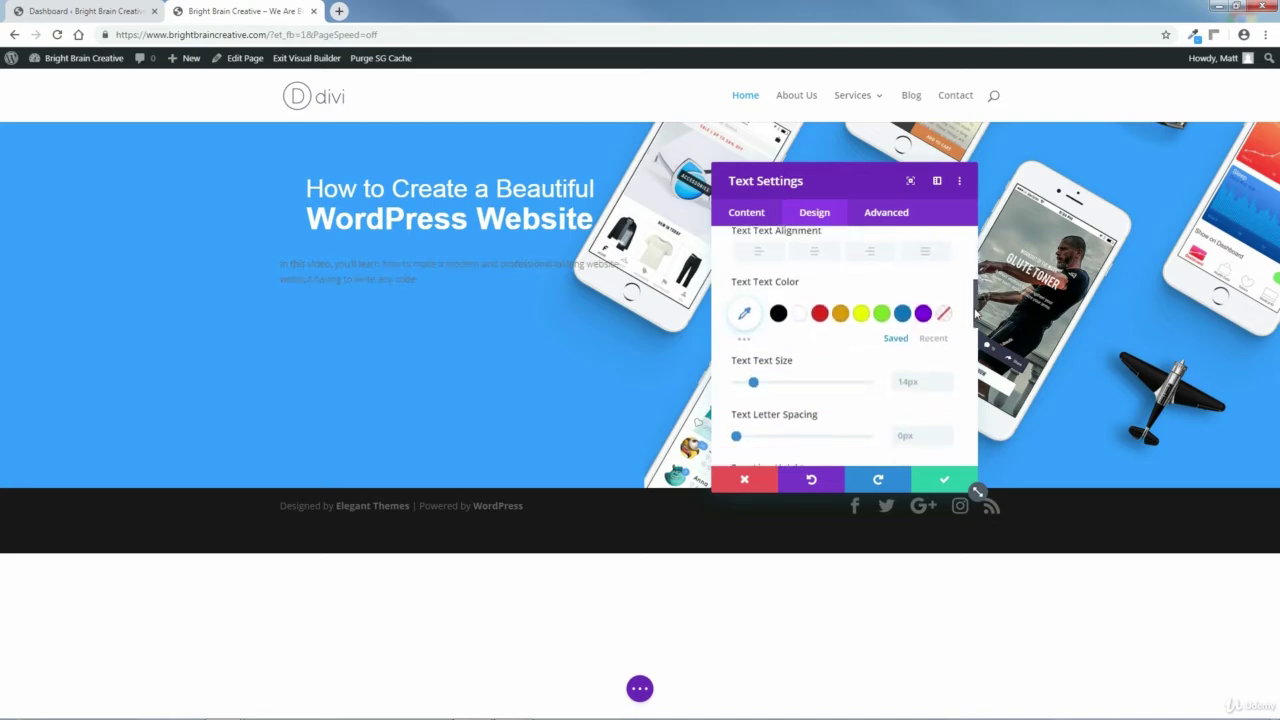
pyautogui.click(798, 318)
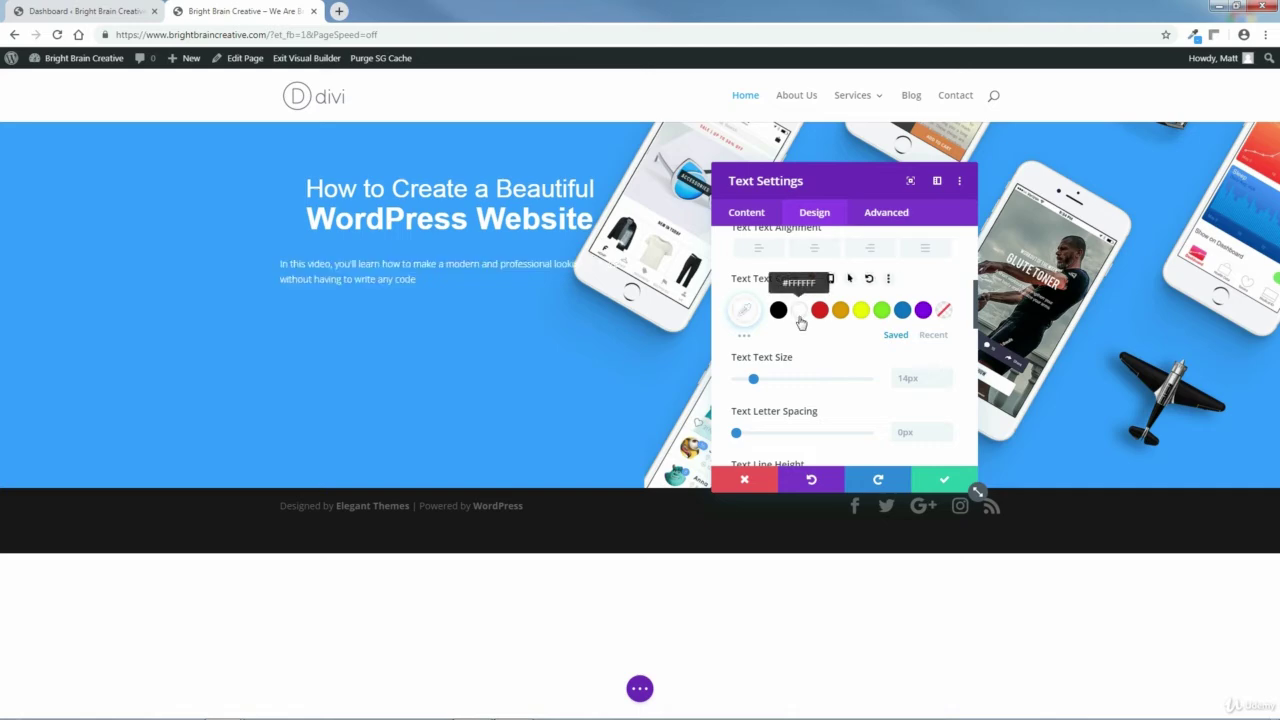
pyautogui.moveTo(755, 385); pyautogui.dragTo(762, 384)
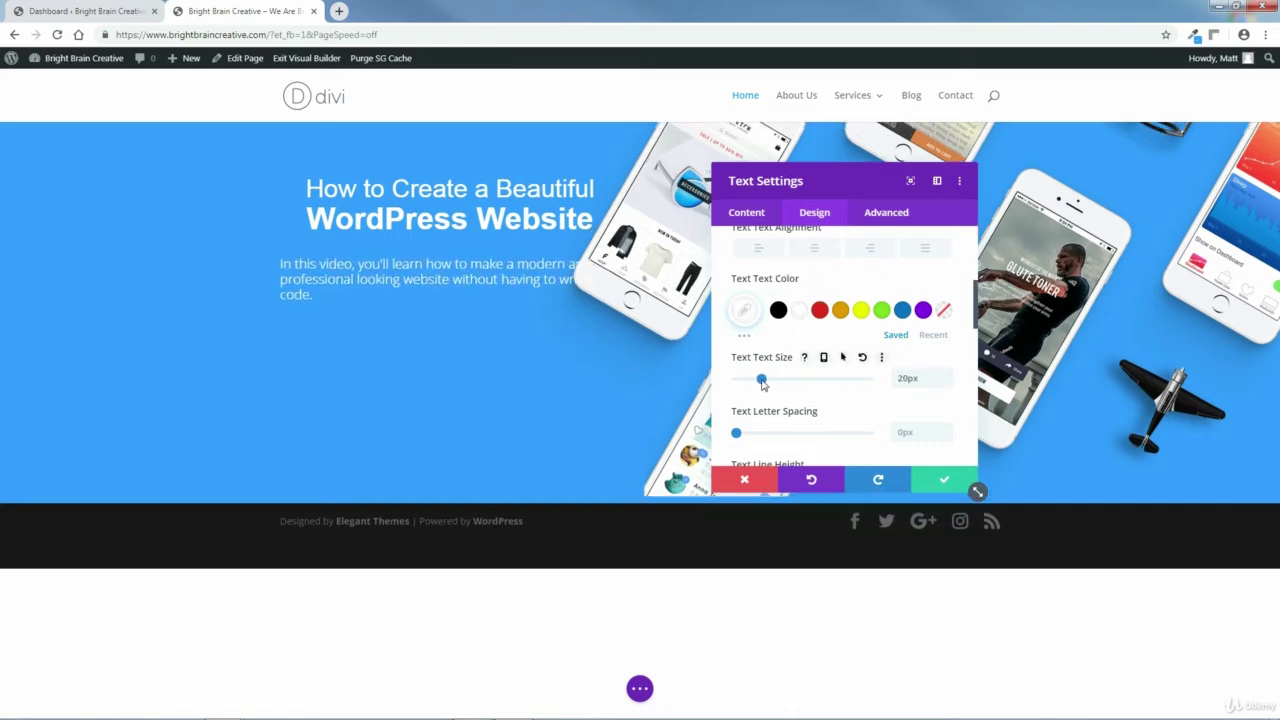
pyautogui.moveTo(832, 180); pyautogui.dragTo(869, 174)
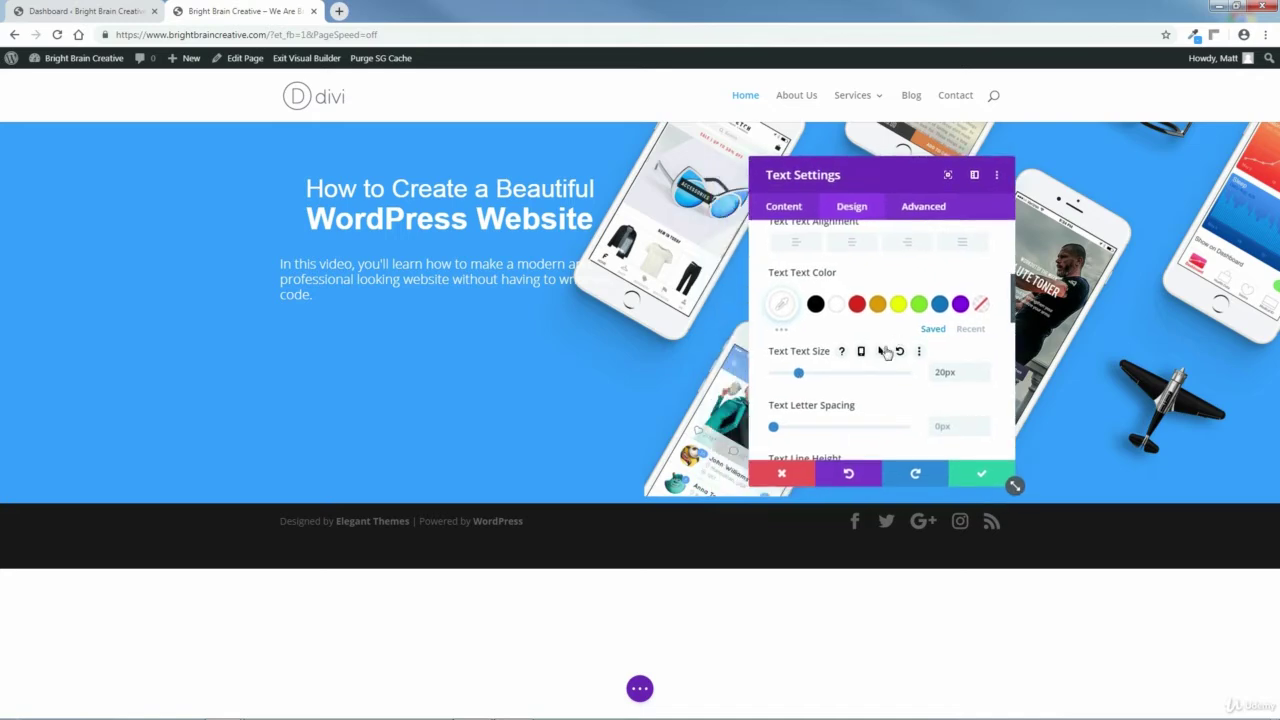
pyautogui.click(982, 479)
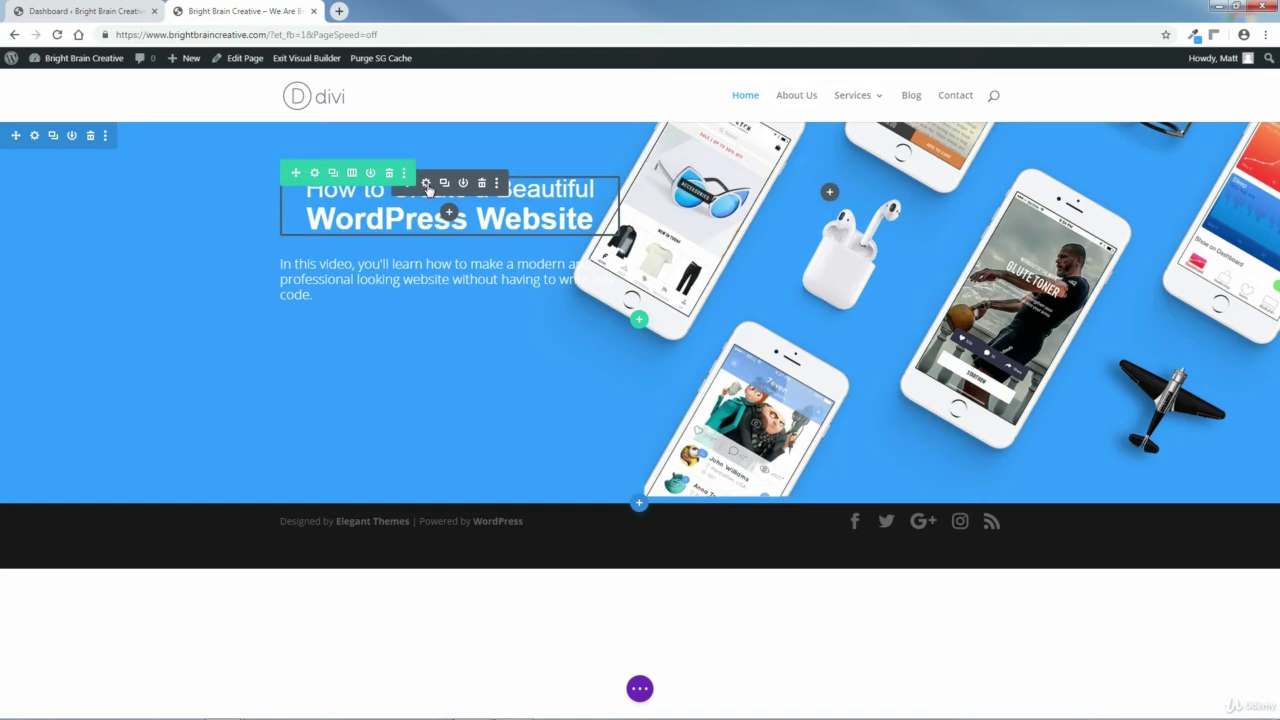
# Set the left margin of the headline text module to -375px in its spacing options.
pyautogui.click(425, 184)
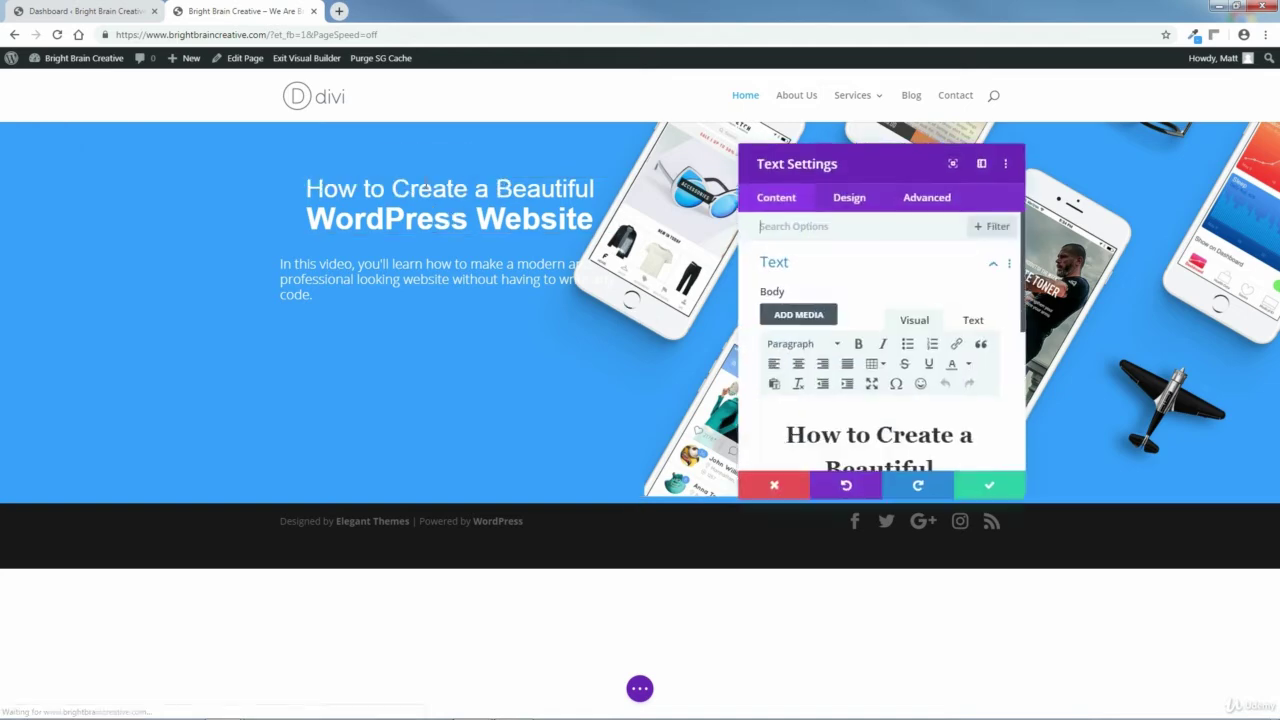
pyautogui.click(850, 212)
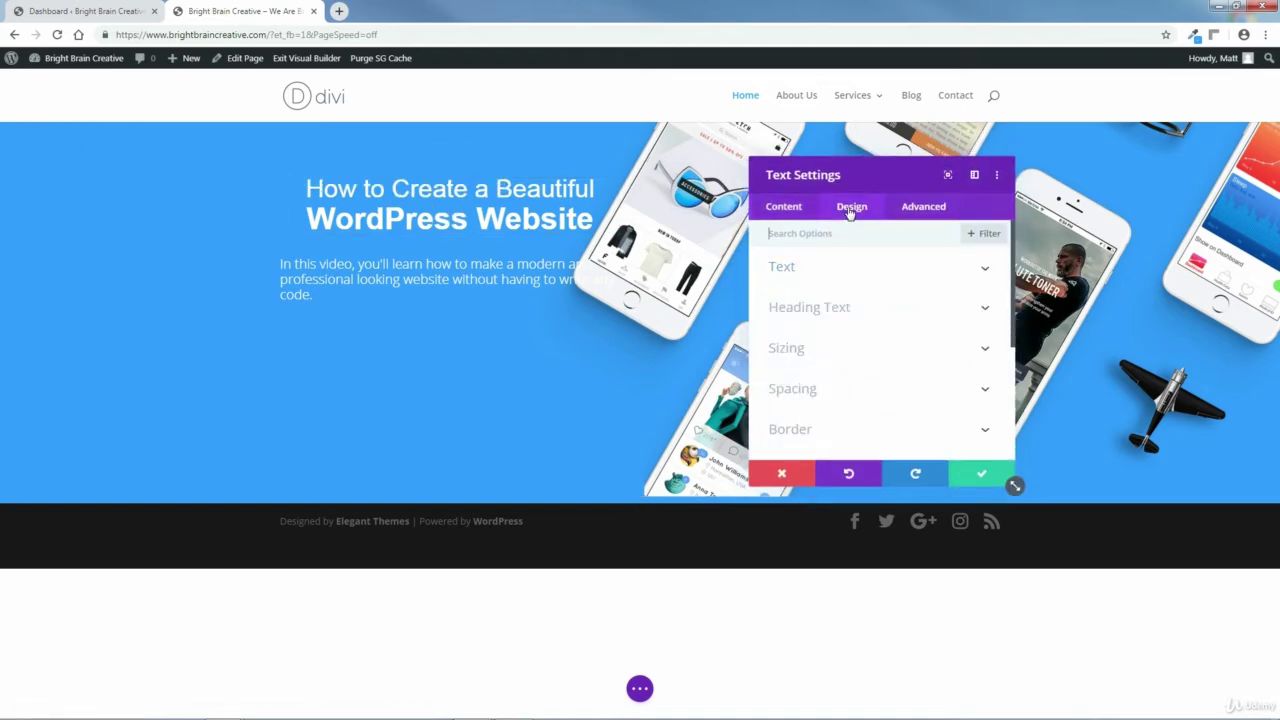
pyautogui.click(797, 389)
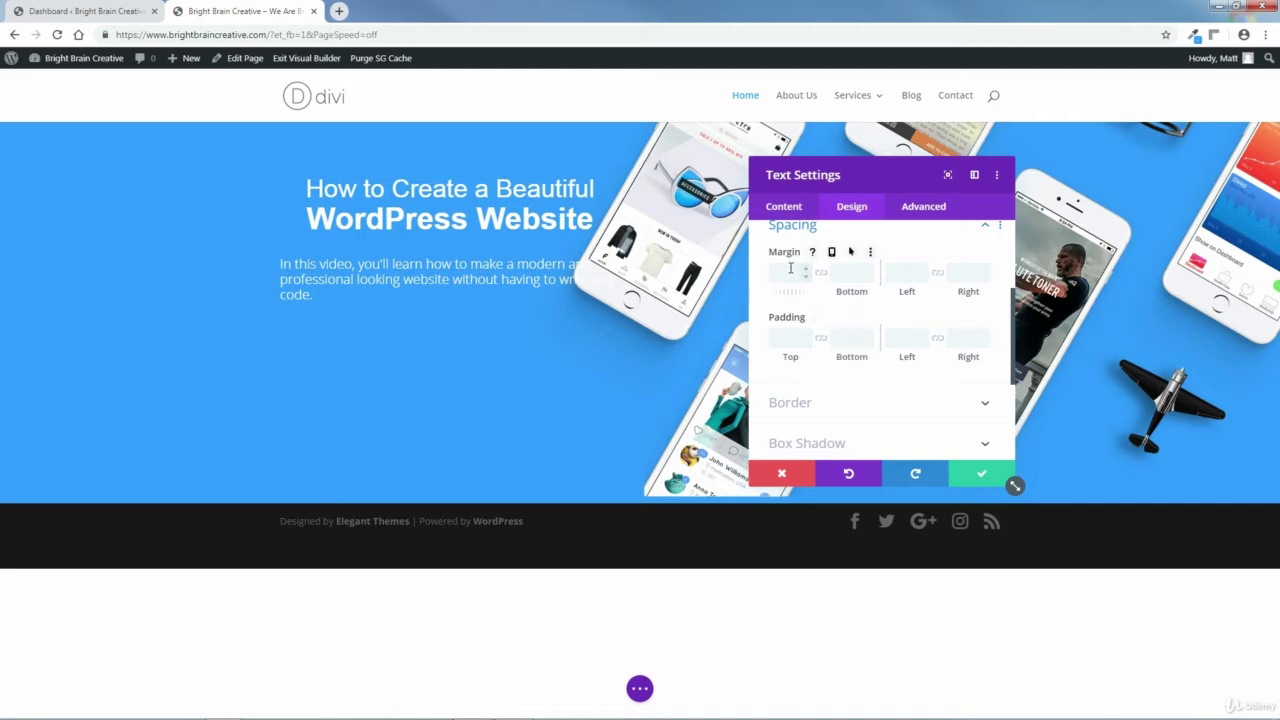
pyautogui.moveTo(873, 175); pyautogui.dragTo(946, 154)
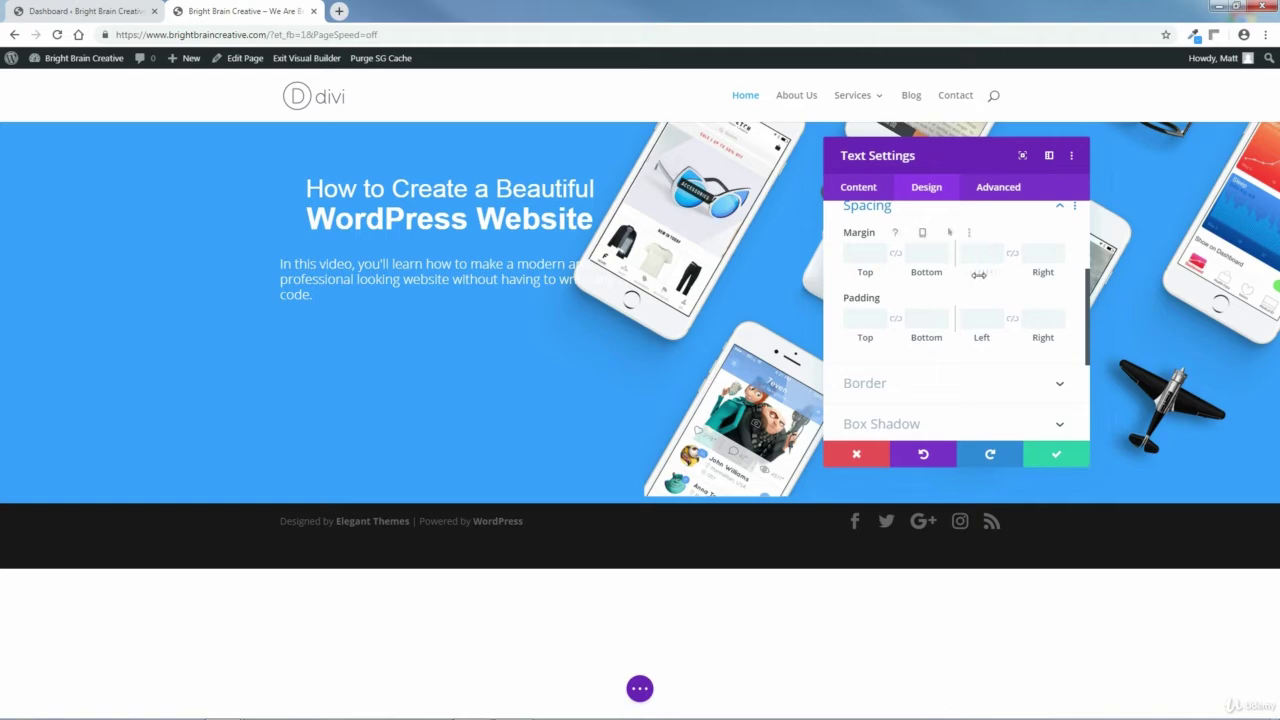
pyautogui.moveTo(962, 277); pyautogui.dragTo(768, 296)
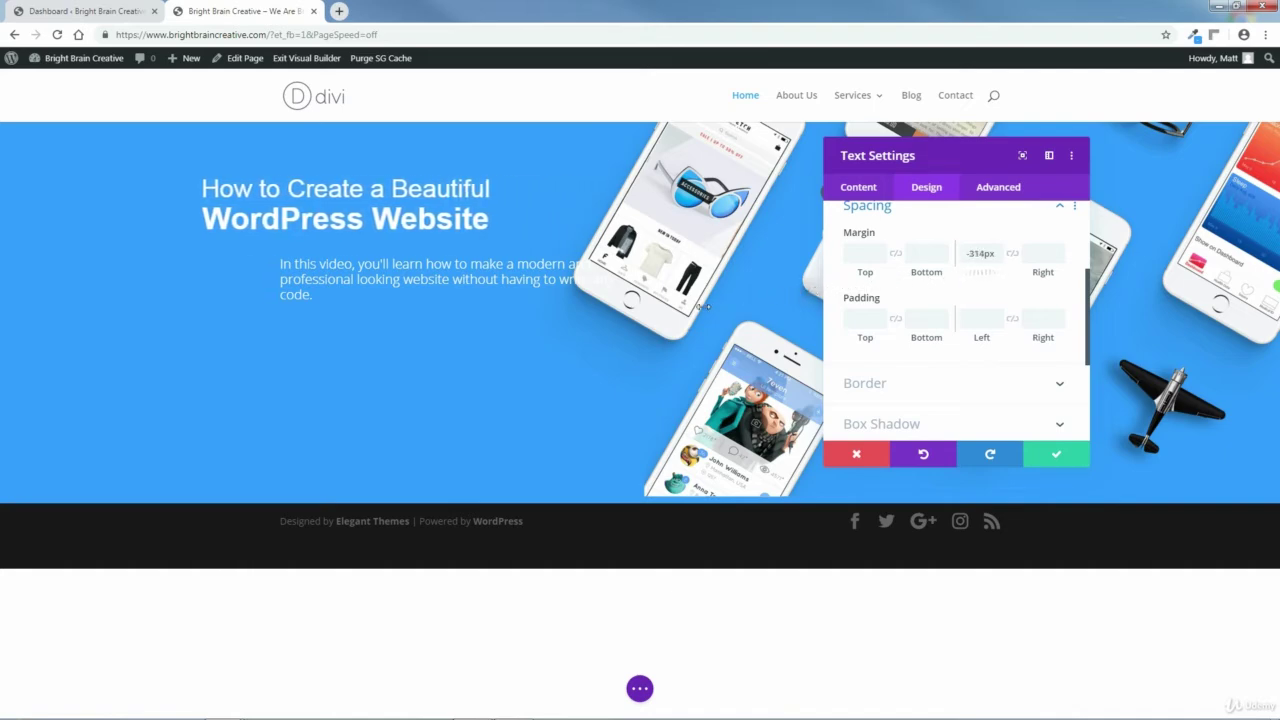
pyautogui.moveTo(668, 307)
pyautogui.mouseDown()
pyautogui.moveTo(627, 316)
pyautogui.moveTo(665, 312)
pyautogui.moveTo(640, 313)
pyautogui.moveTo(653, 313)
pyautogui.mouseUp()
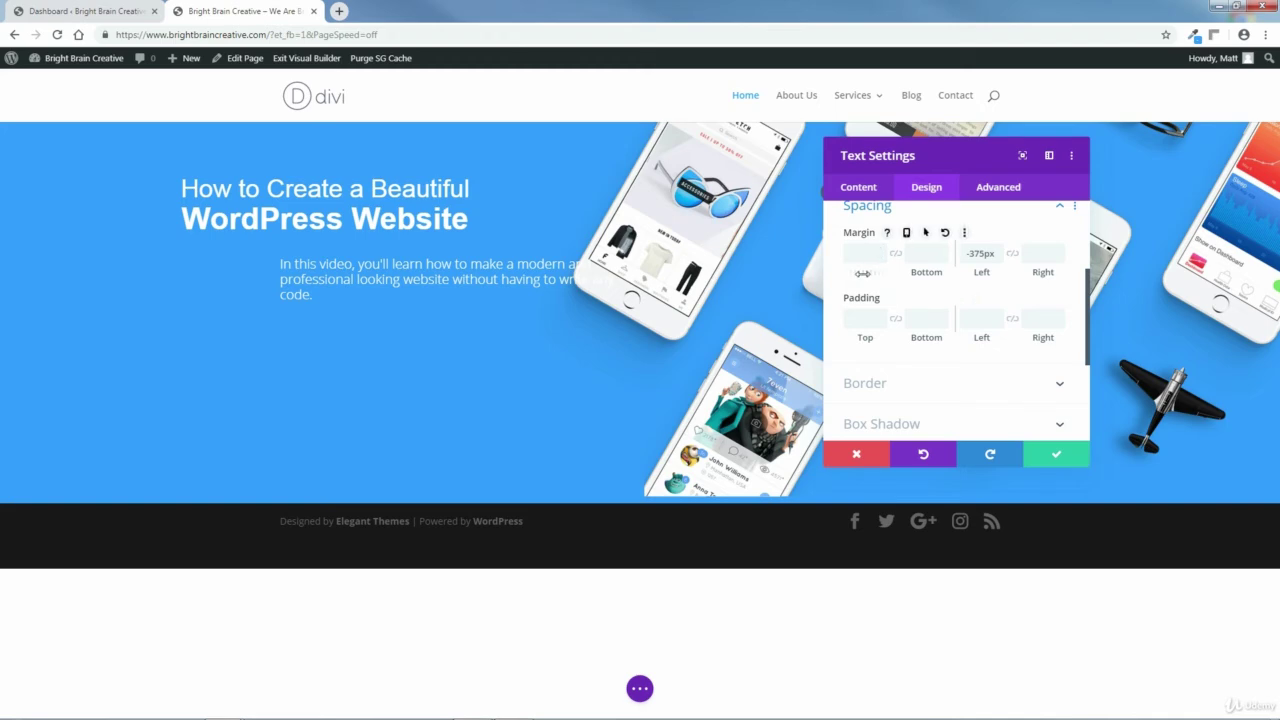
# Set the headline module's top margin to 75px and save its settings.
pyautogui.moveTo(861, 273); pyautogui.dragTo(920, 298)
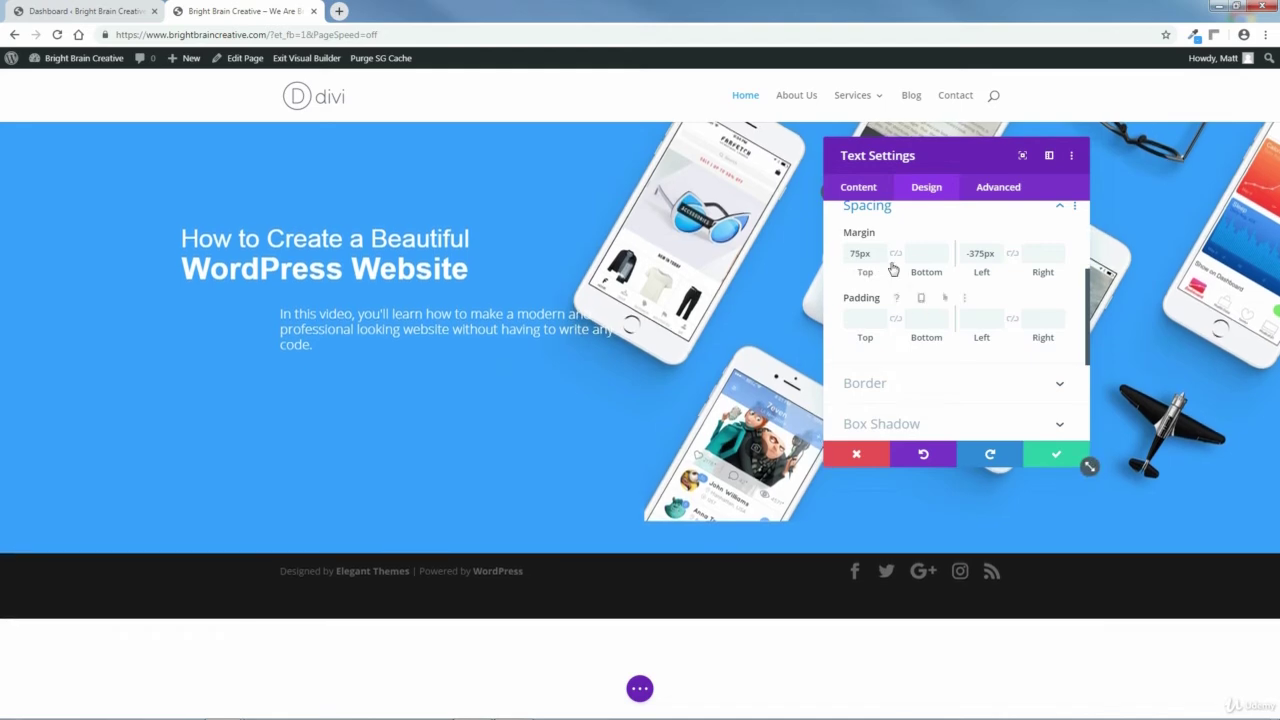
pyautogui.click(883, 254)
pyautogui.press('Up')
pyautogui.press('Up')
pyautogui.press('Up')
pyautogui.press('Up')
pyautogui.press('Up')
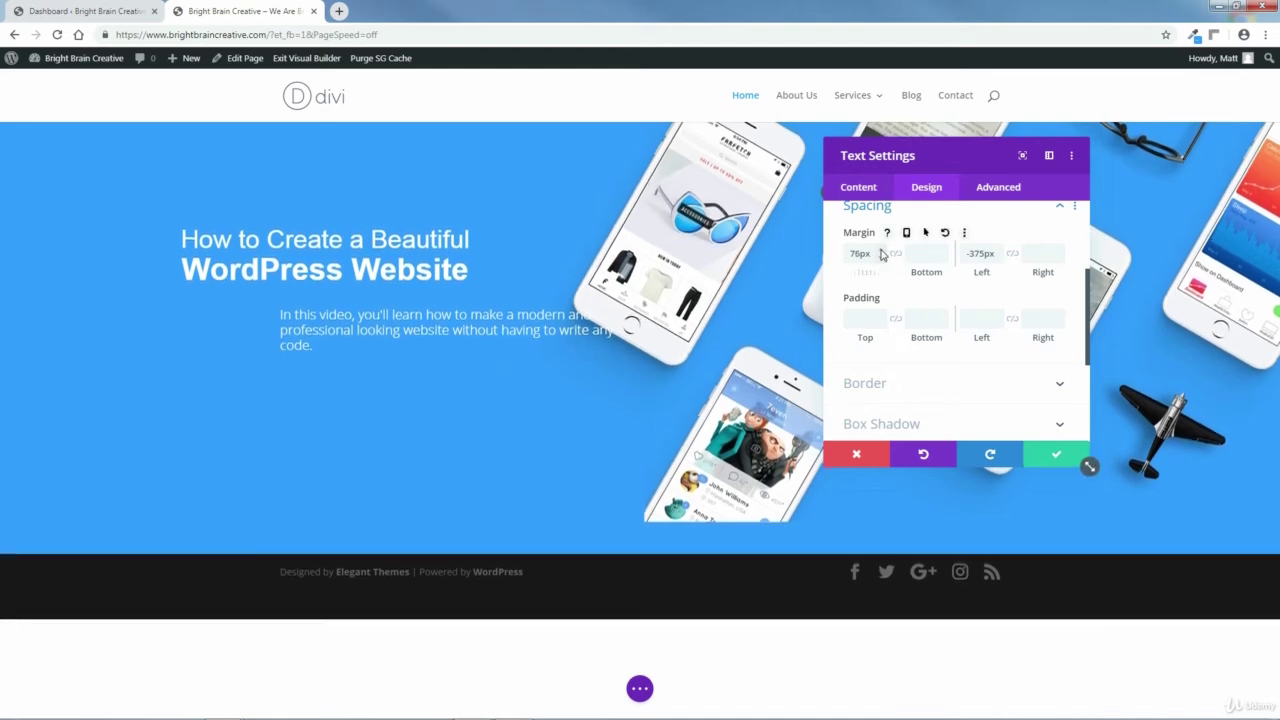
pyautogui.press('Down')
pyautogui.press('Down')
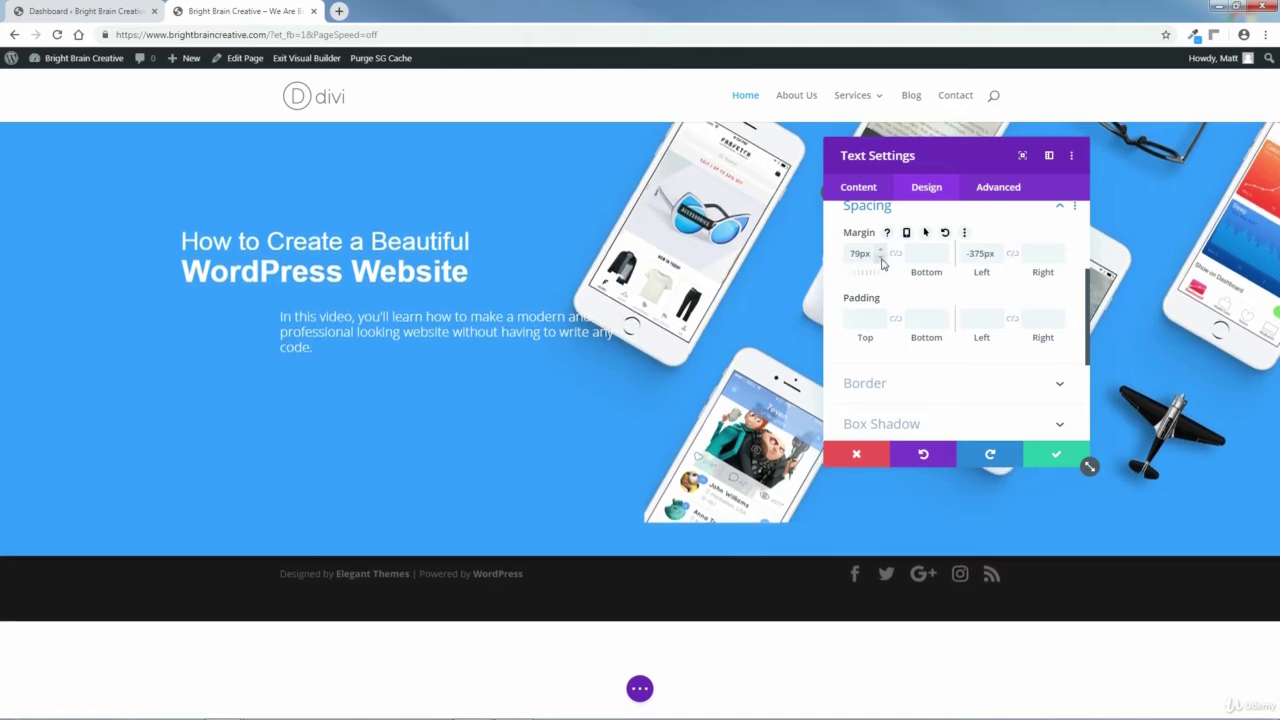
pyautogui.press('Down')
pyautogui.press('Down')
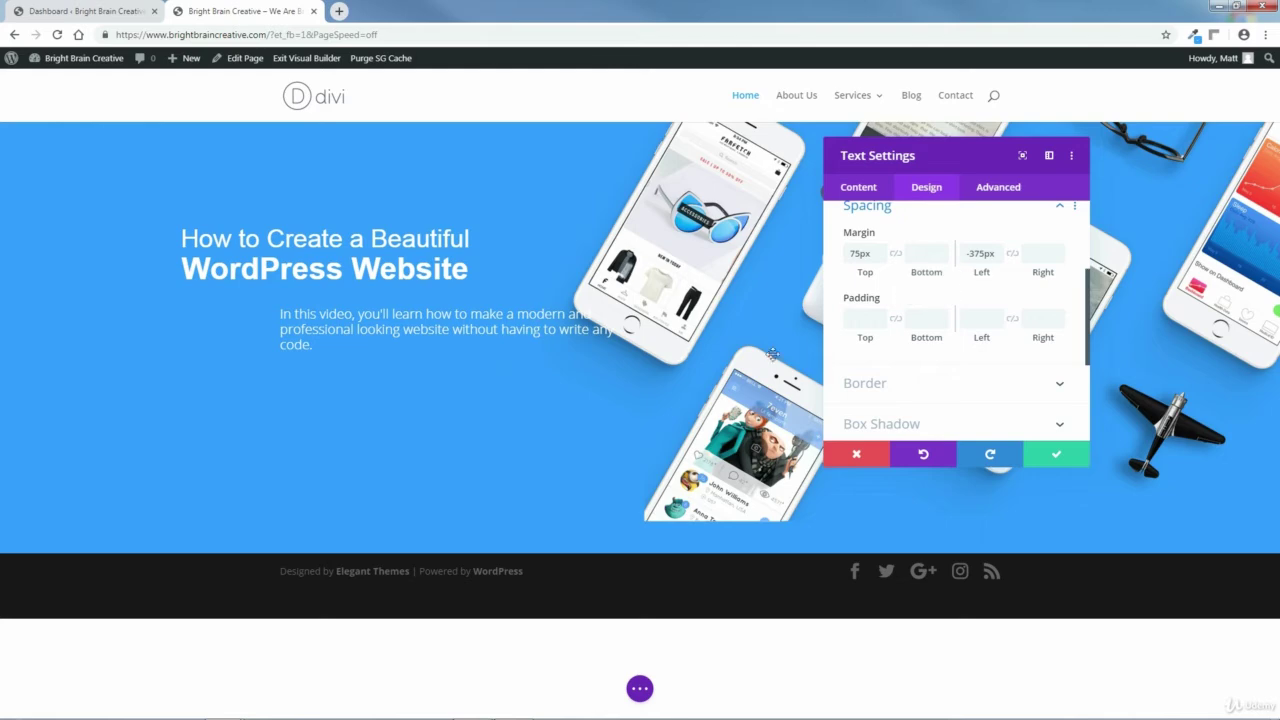
pyautogui.click(1056, 459)
# Set the left margin of the description text module to -150px to line it up with the headline.
pyautogui.moveTo(449, 340)
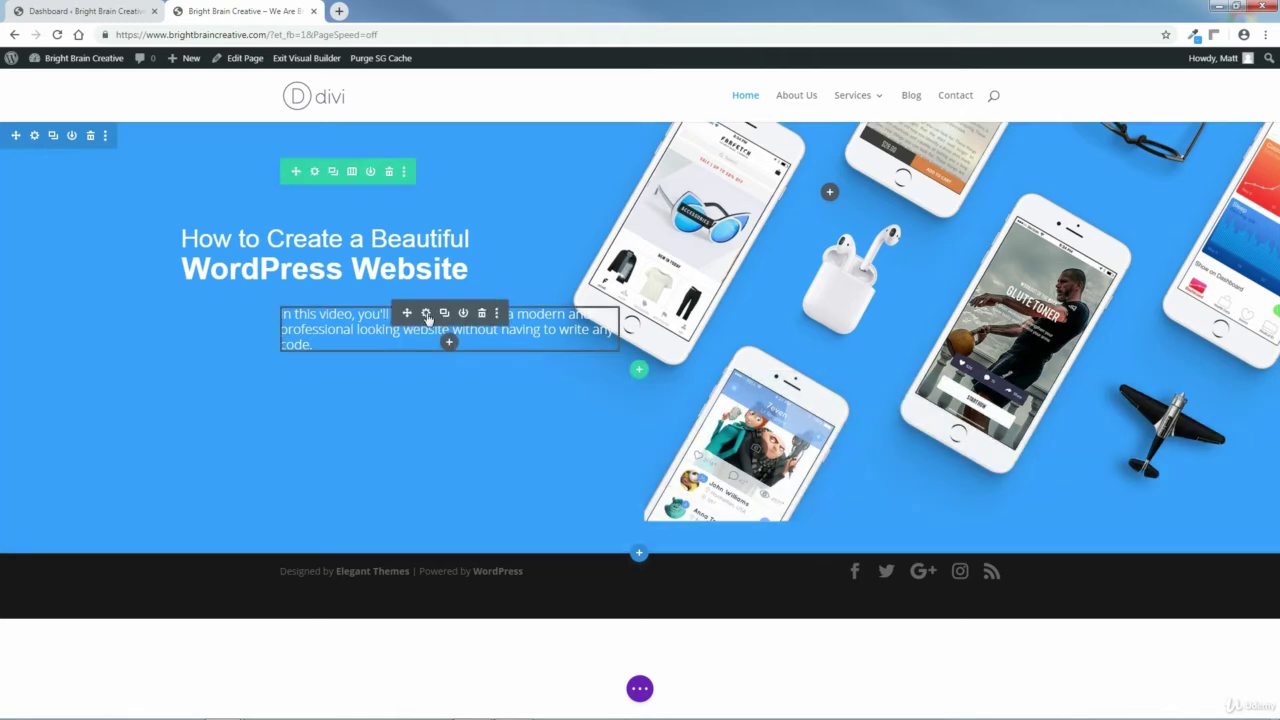
pyautogui.click(426, 314)
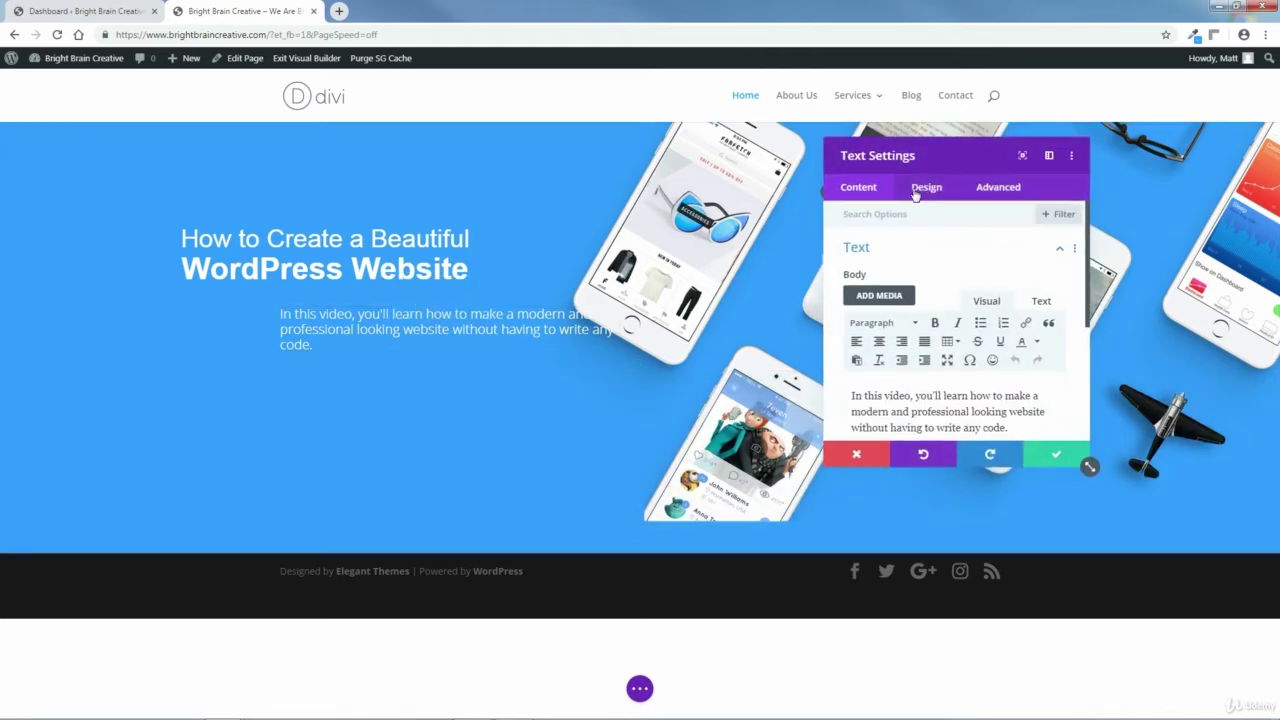
pyautogui.click(924, 190)
pyautogui.click(1057, 371)
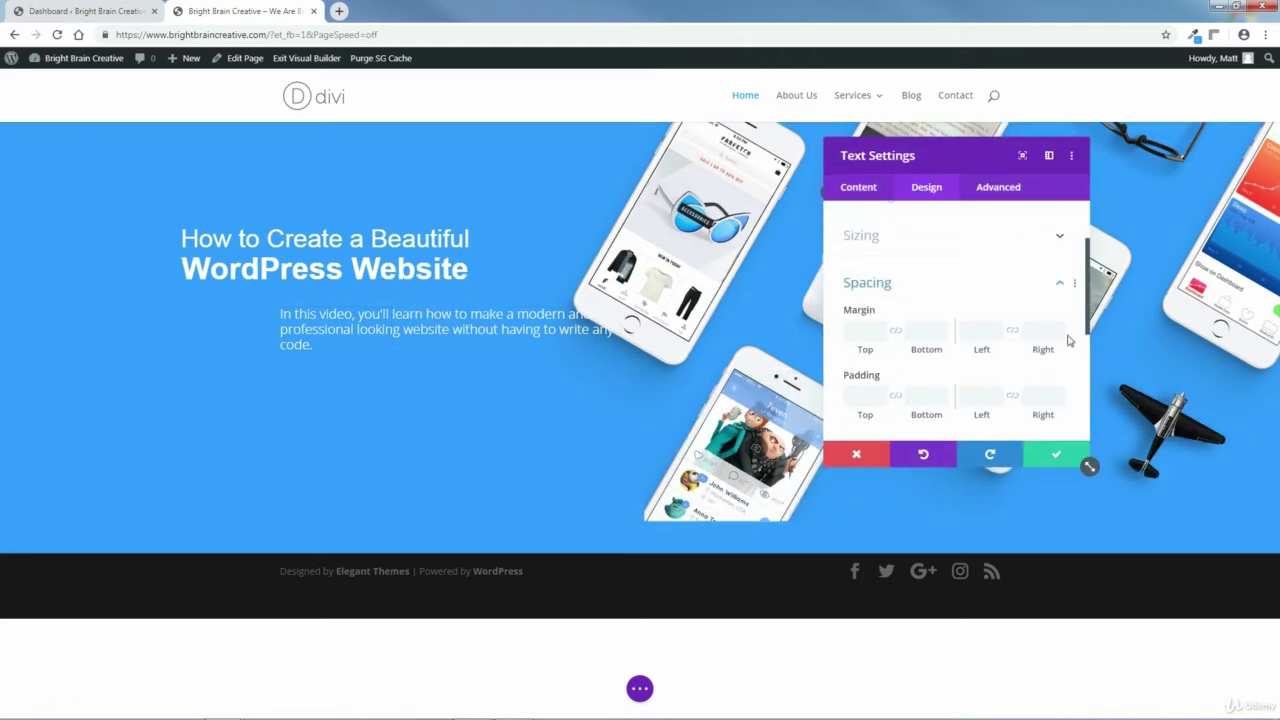
pyautogui.moveTo(1090, 278); pyautogui.dragTo(1091, 285)
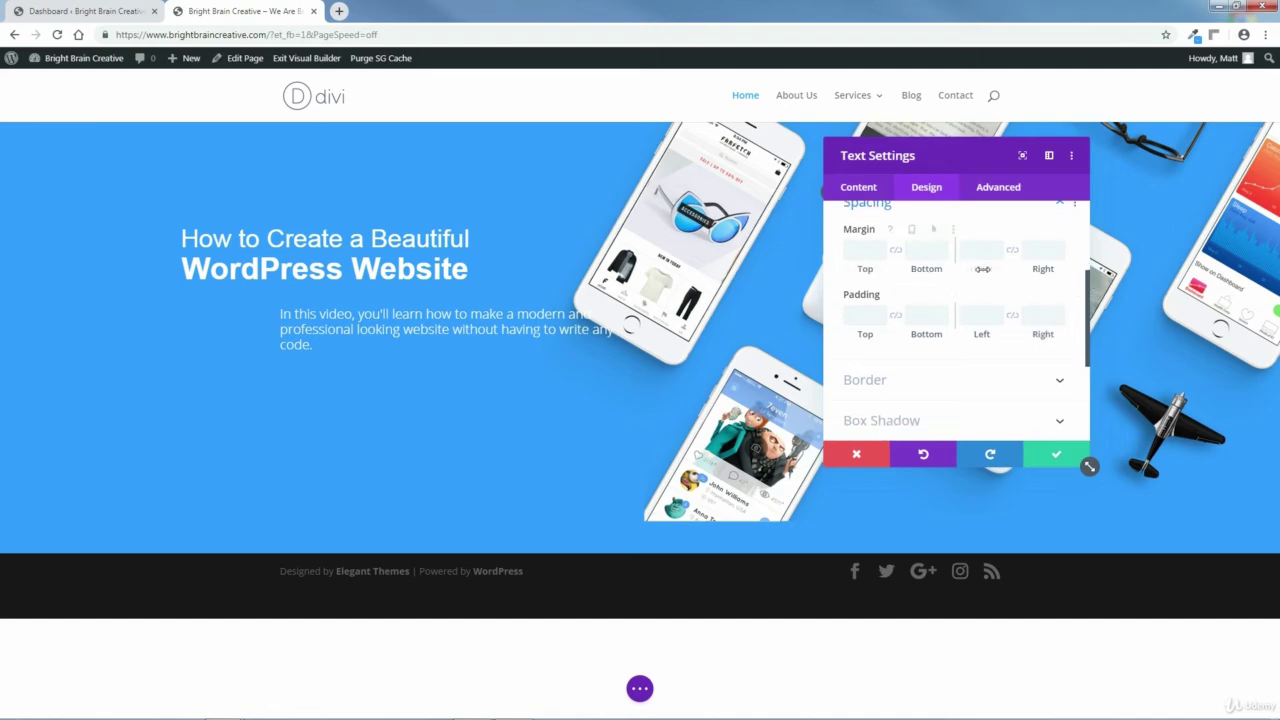
pyautogui.moveTo(982, 268); pyautogui.dragTo(869, 285)
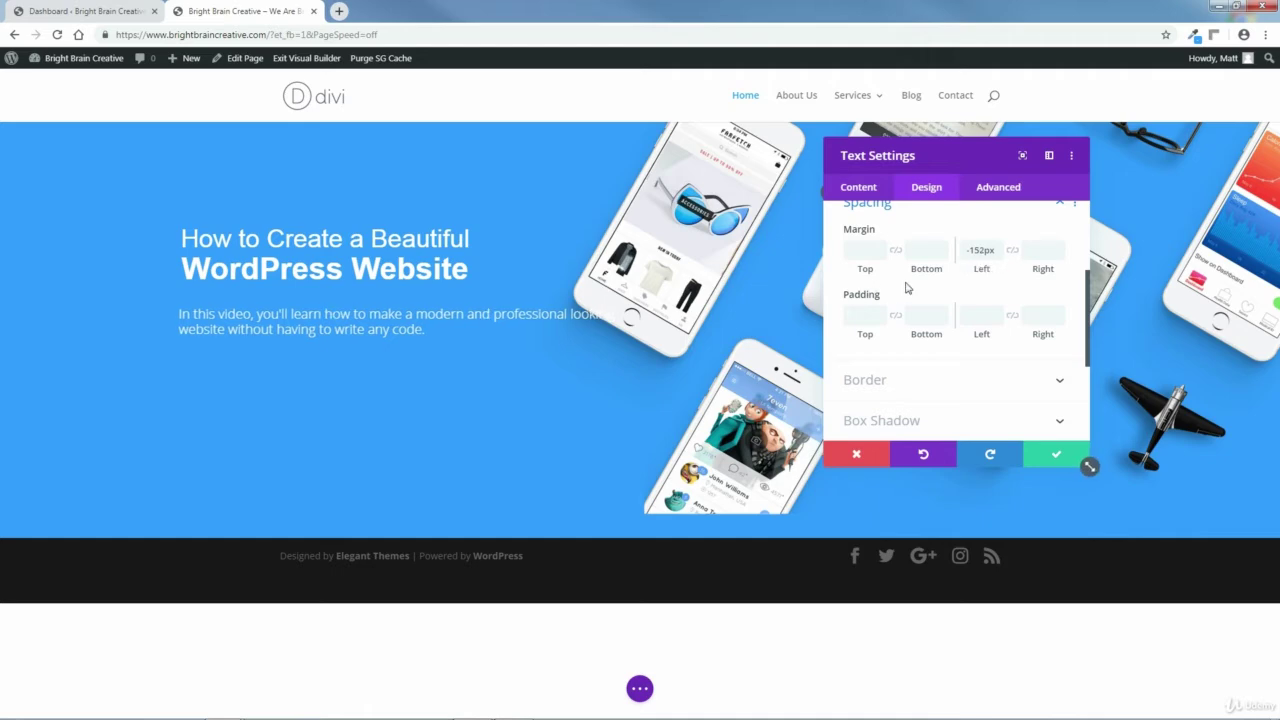
pyautogui.moveTo(998, 252); pyautogui.dragTo(998, 250)
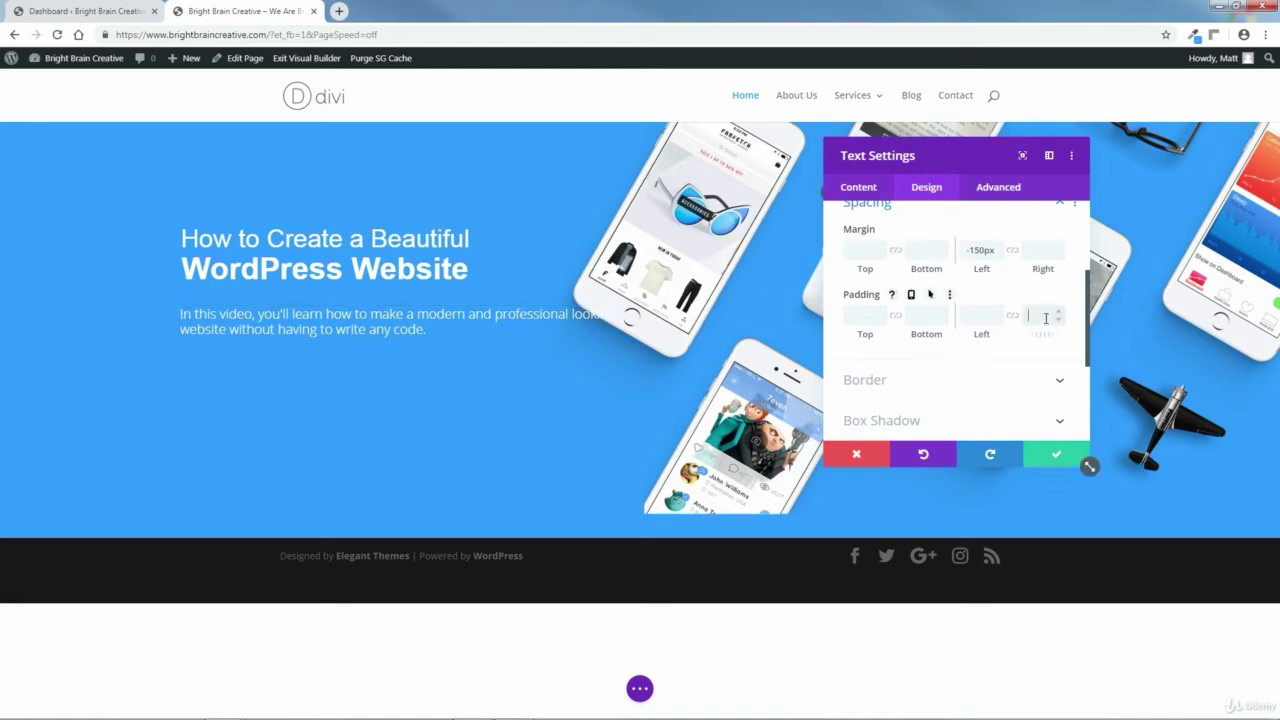
# Set the description module's right padding to 220px so its text wraps within the headline's width.
pyautogui.moveTo(1042, 336); pyautogui.dragTo(1050, 336)
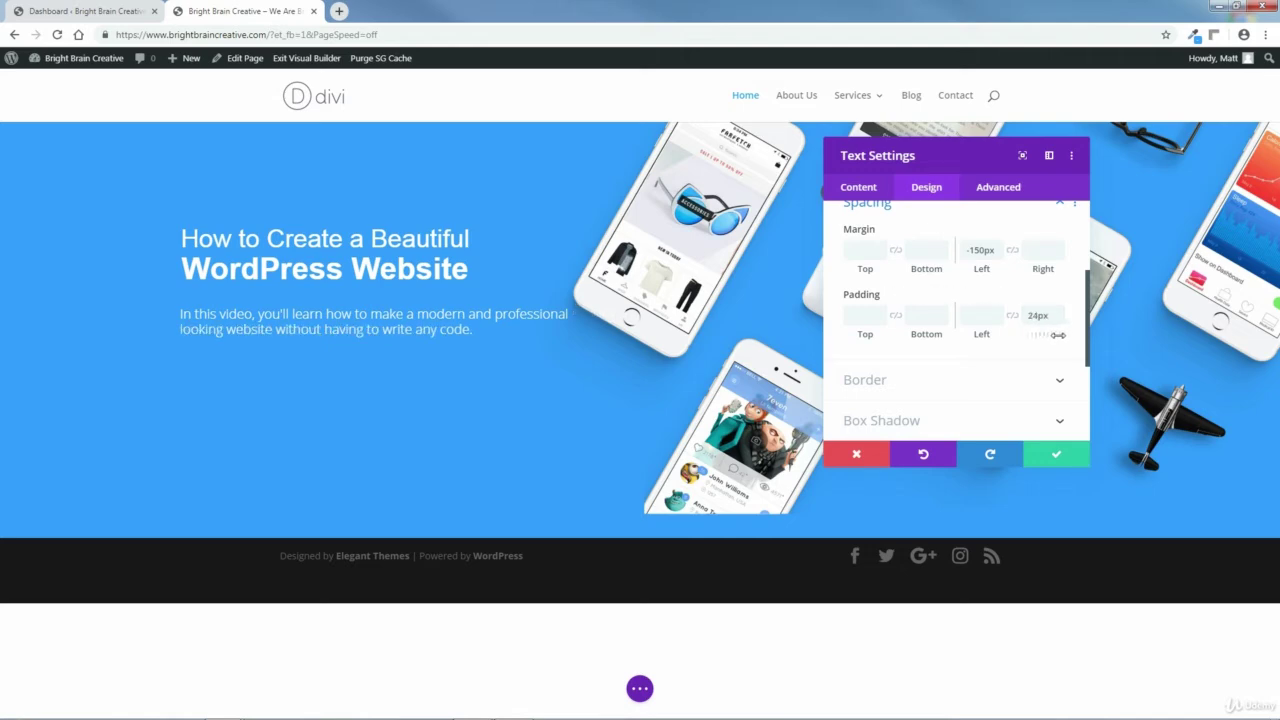
pyautogui.moveTo(1062, 334); pyautogui.dragTo(1125, 343)
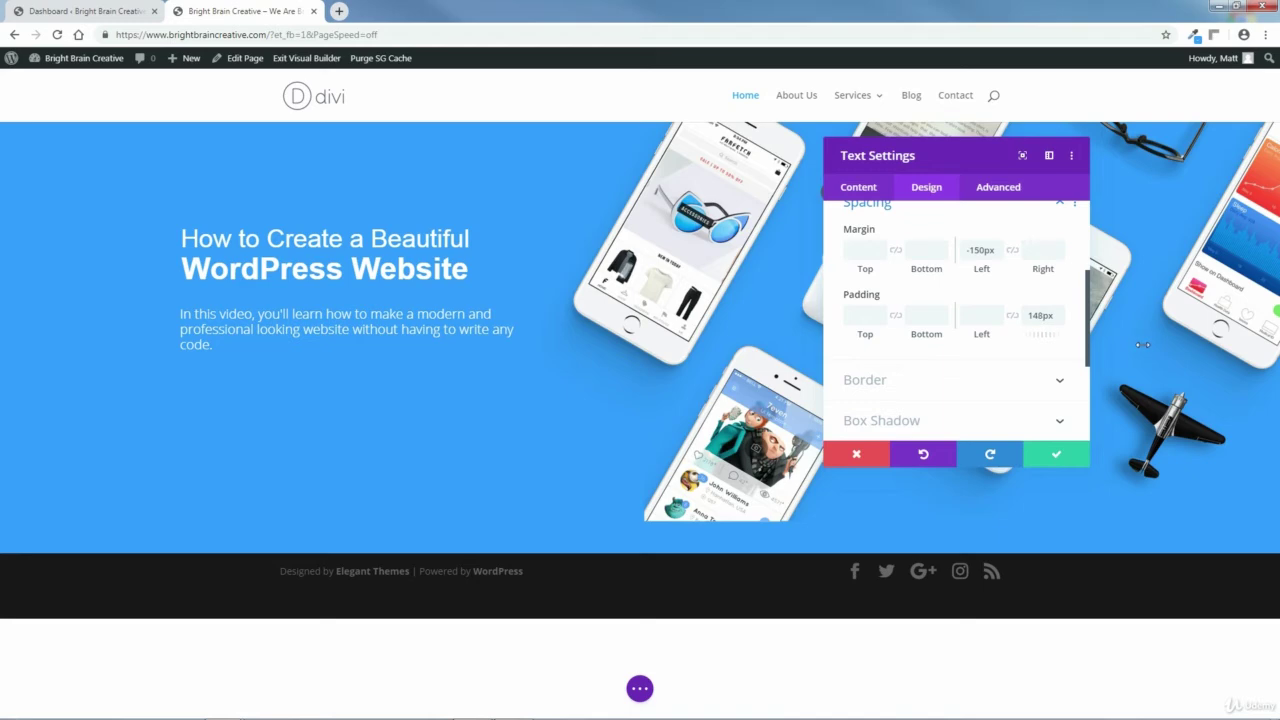
pyautogui.moveTo(1149, 344); pyautogui.dragTo(1189, 338)
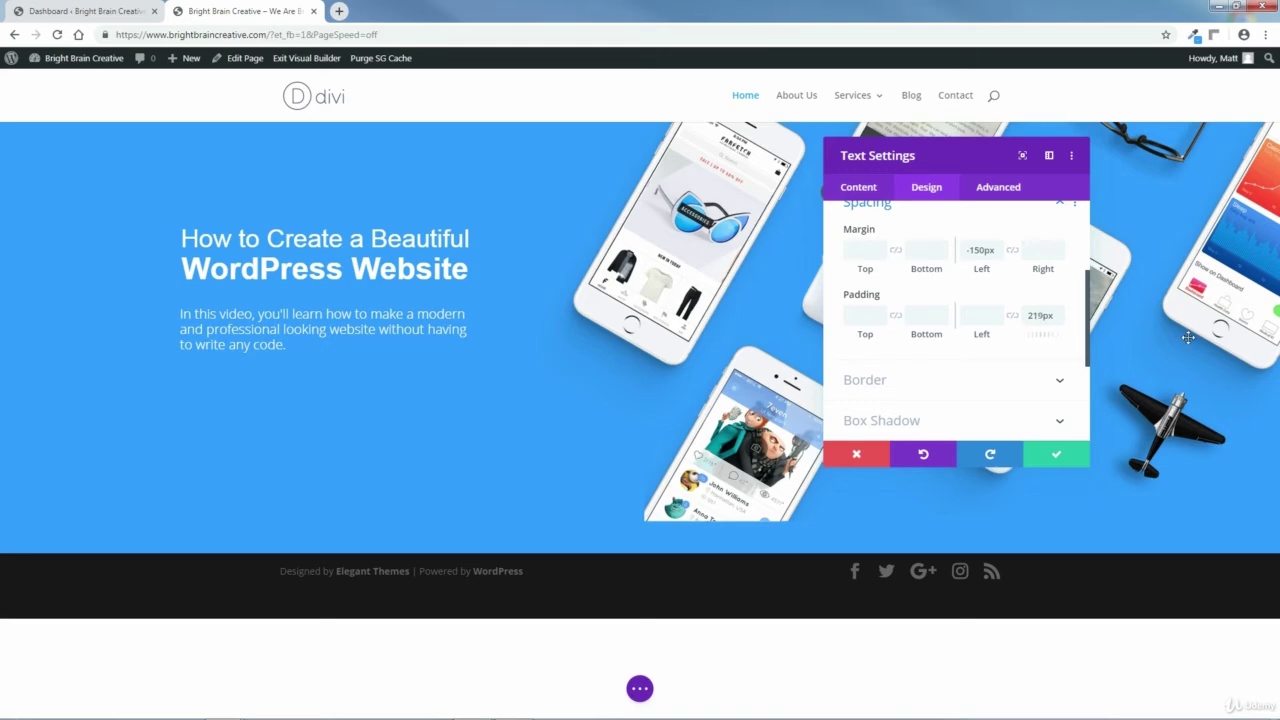
pyautogui.moveTo(1188, 338); pyautogui.dragTo(1191, 338)
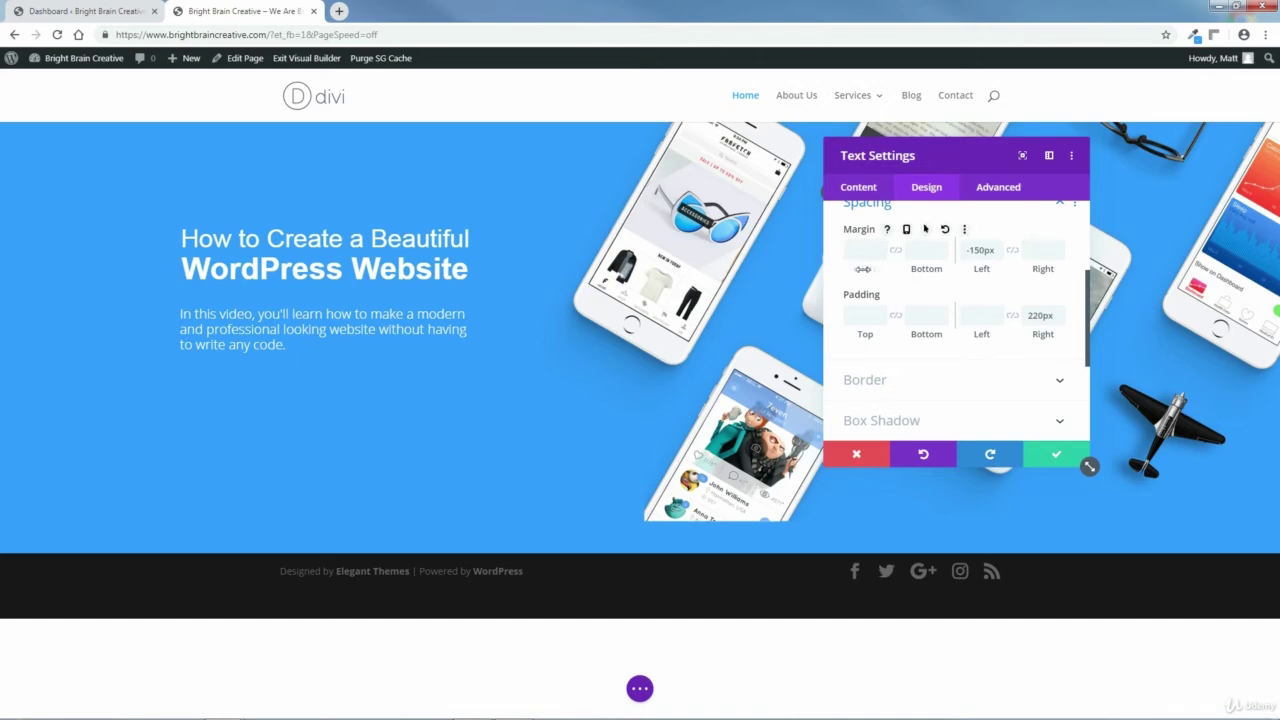
# Set the description module's top margin to -10px and save its settings.
pyautogui.moveTo(862, 269); pyautogui.dragTo(853, 271)
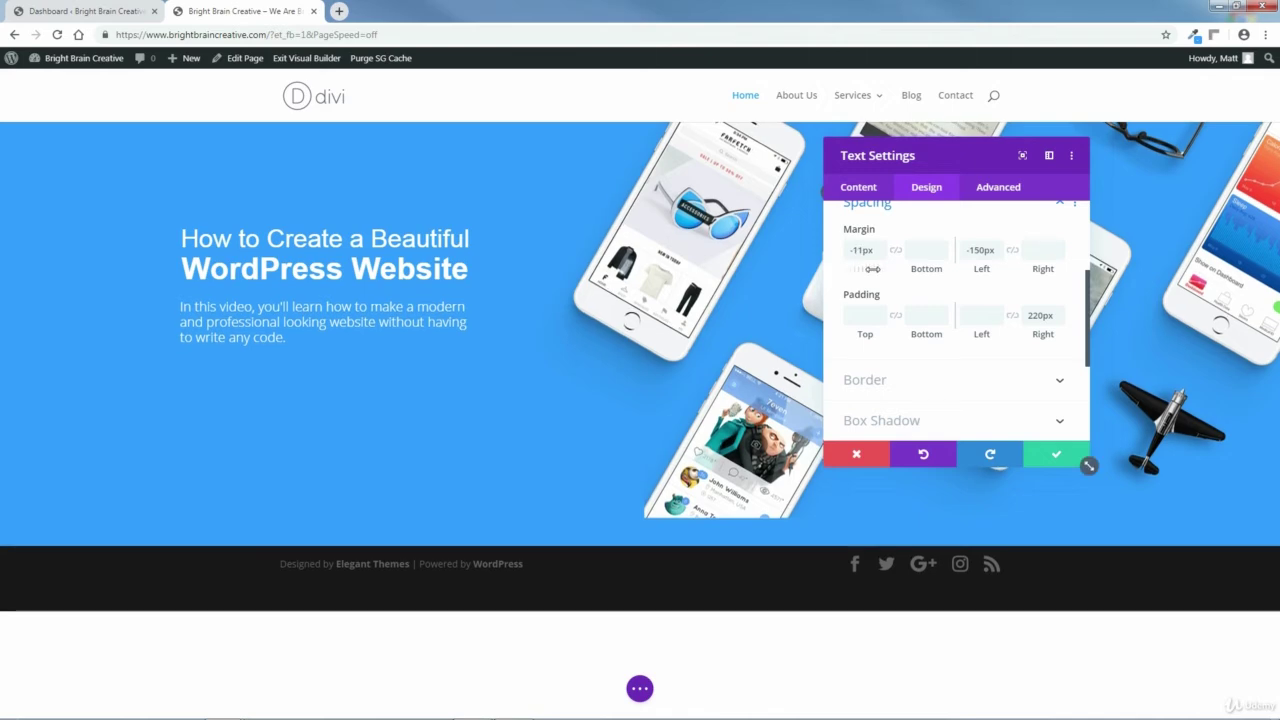
pyautogui.click(881, 249)
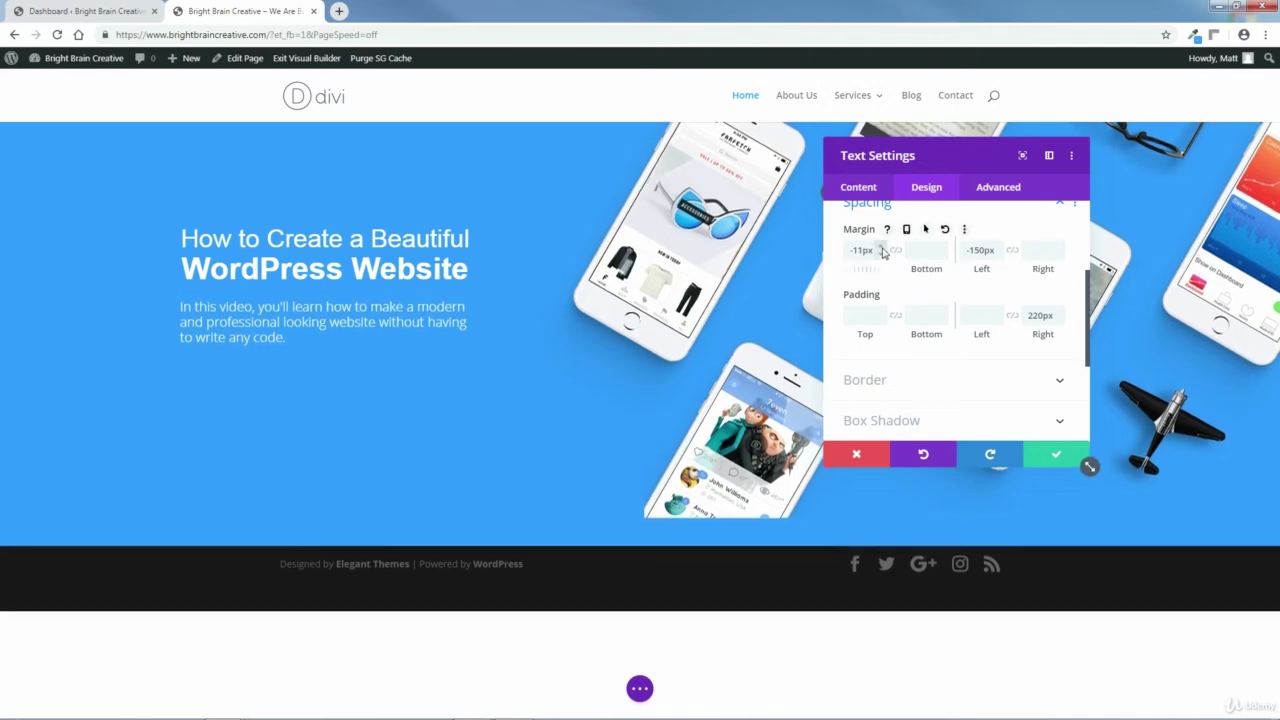
pyautogui.click(881, 249)
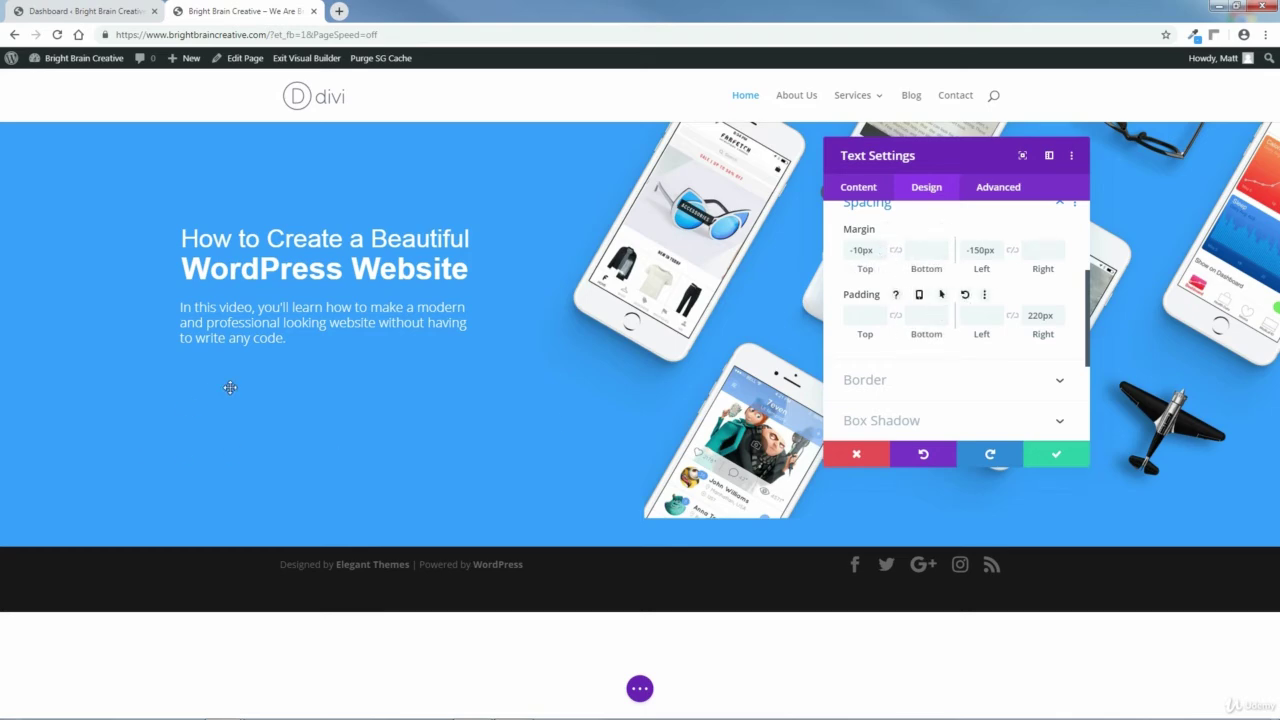
pyautogui.click(1054, 459)
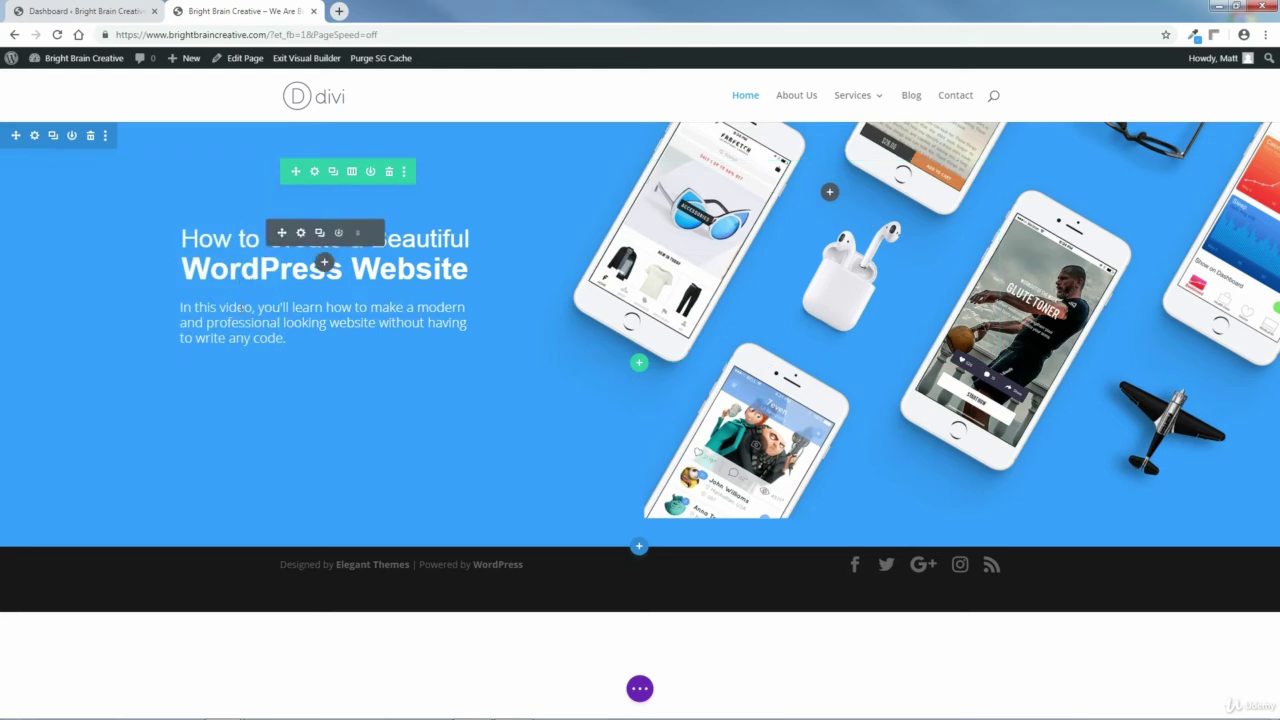
# Insert a Button module below the description paragraph in the hero row's first column.
pyautogui.click(399, 338)
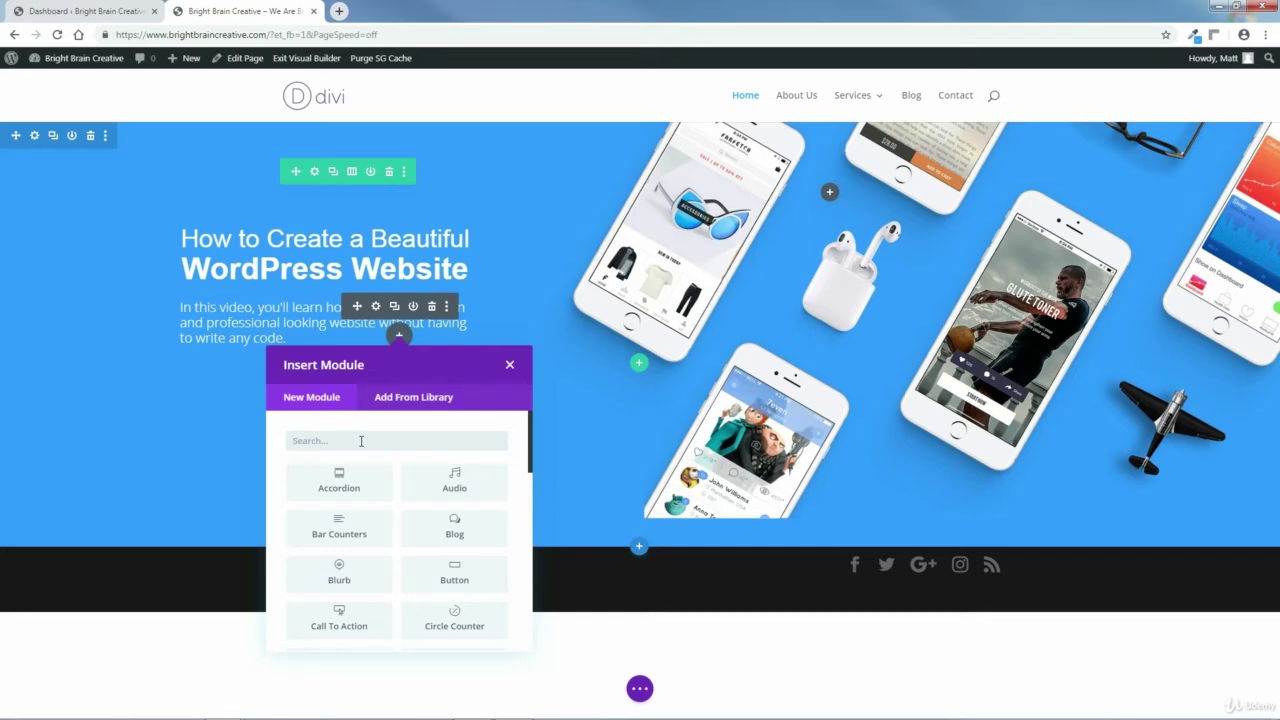
pyautogui.write('button')
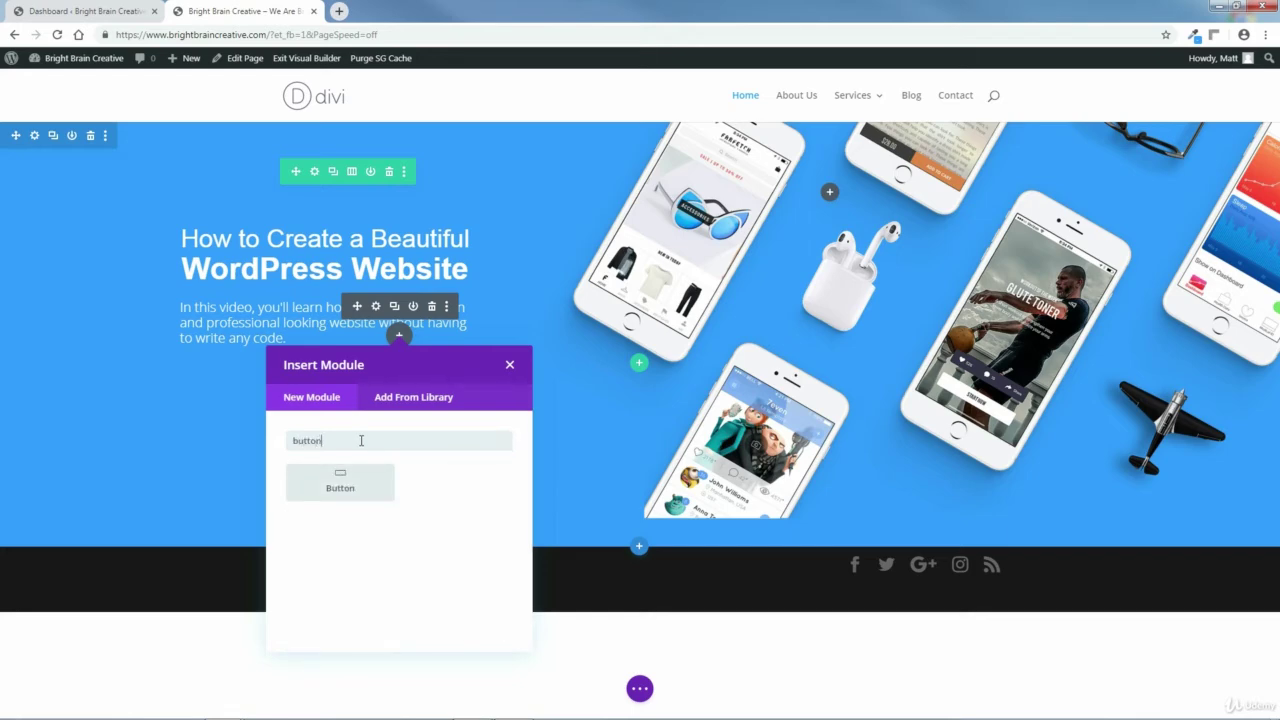
pyautogui.click(340, 484)
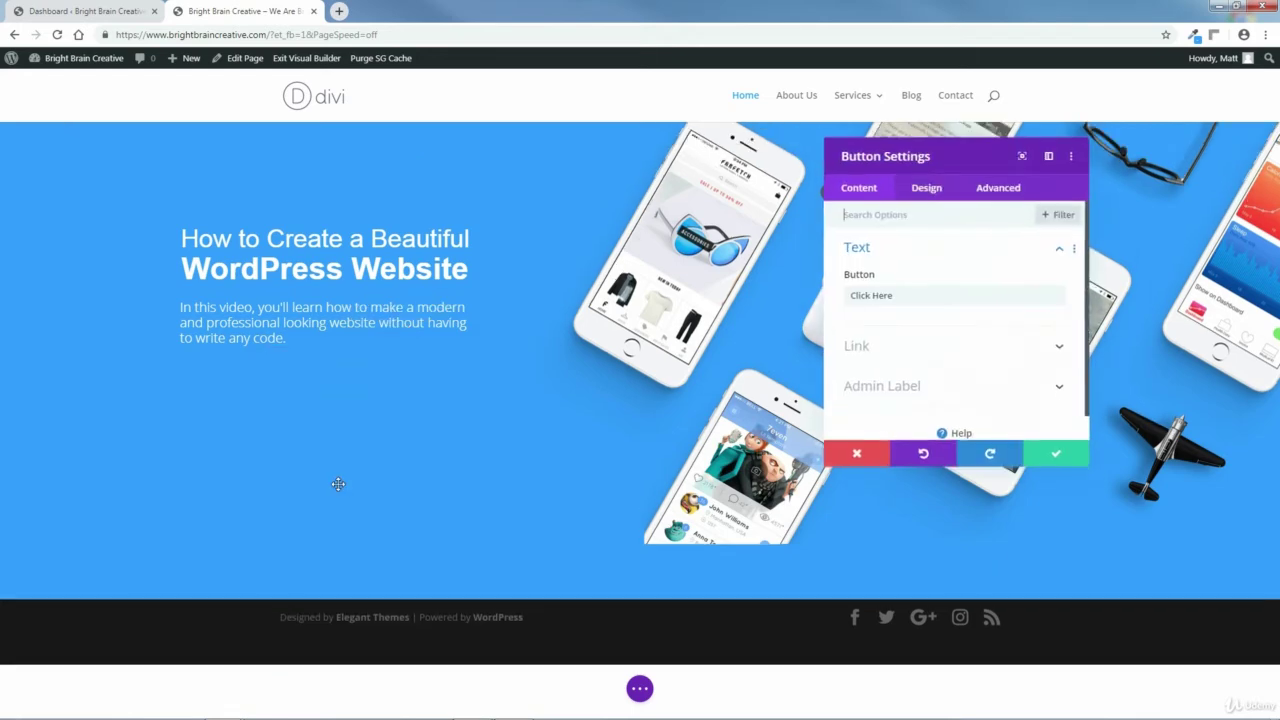
# Replace the new button's default text with "Learn More".
pyautogui.moveTo(958, 160); pyautogui.dragTo(775, 199)
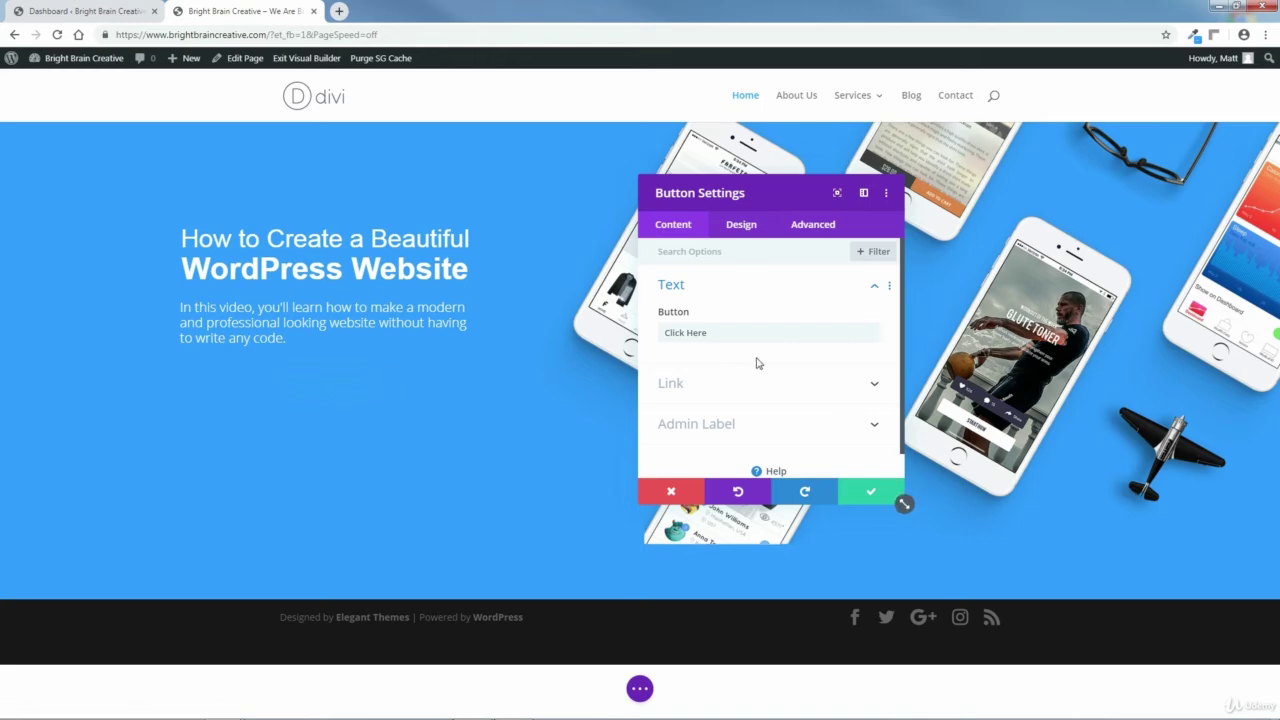
pyautogui.moveTo(707, 333); pyautogui.dragTo(673, 334)
pyautogui.press('BackSpace')
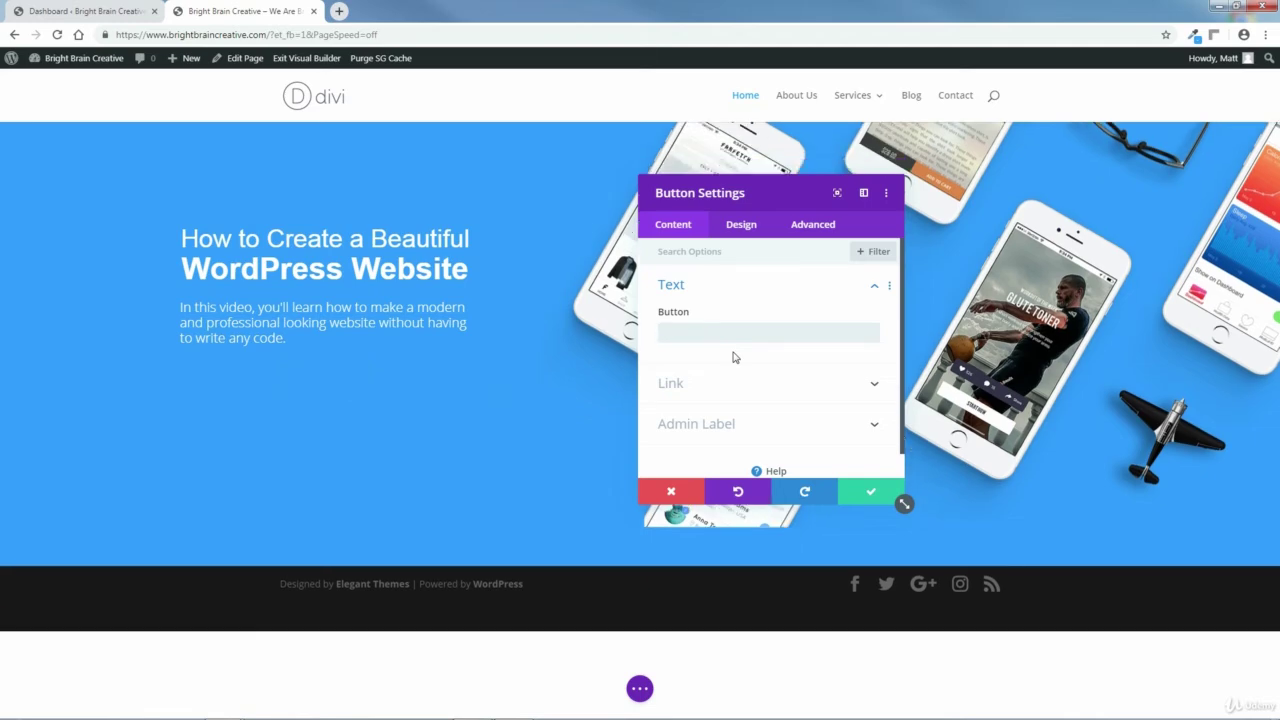
pyautogui.write('Learn More')
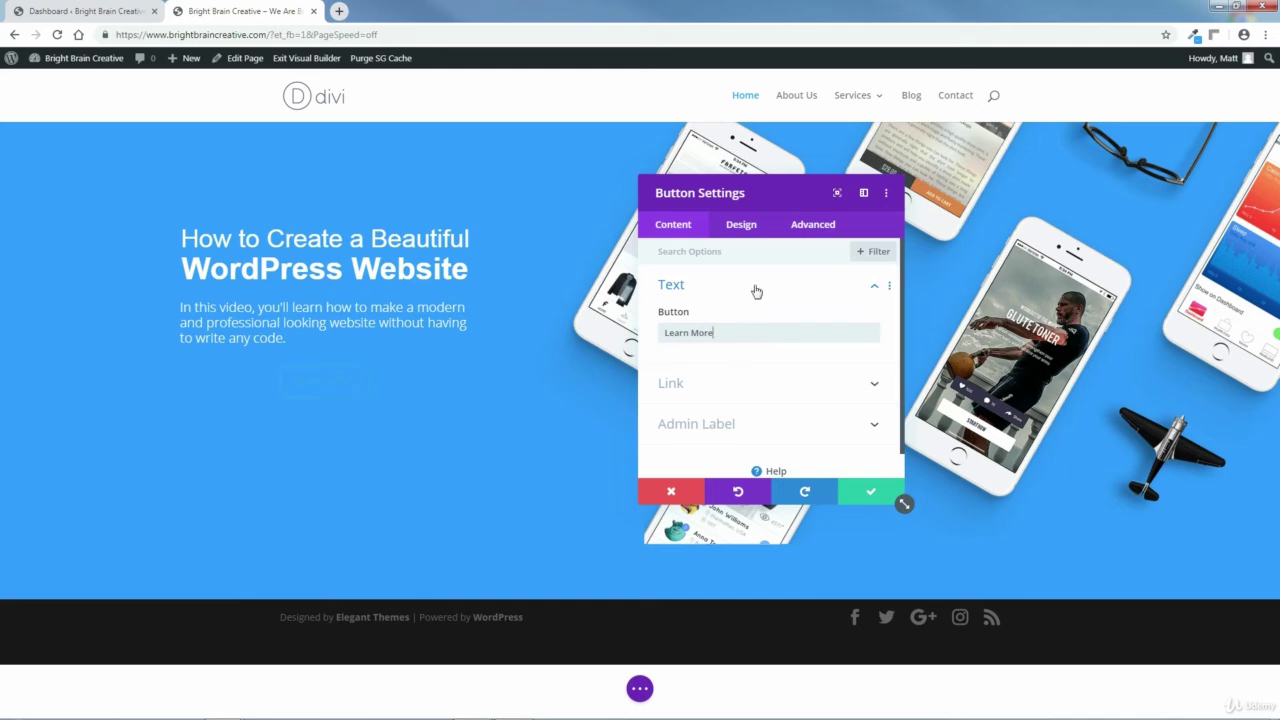
# Enable custom styles for the Learn More button and set its text color to white.
pyautogui.click(740, 226)
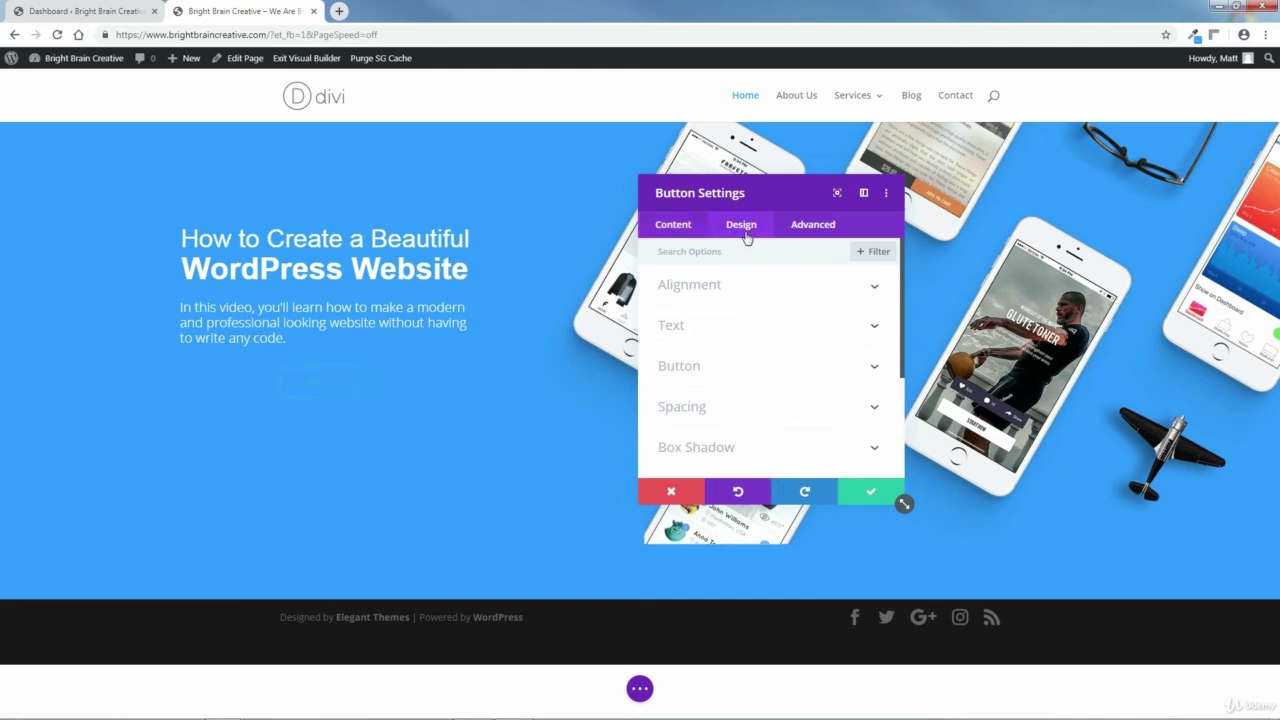
pyautogui.scroll(-1, 904, 300)
pyautogui.scroll(-1, 904, 300)
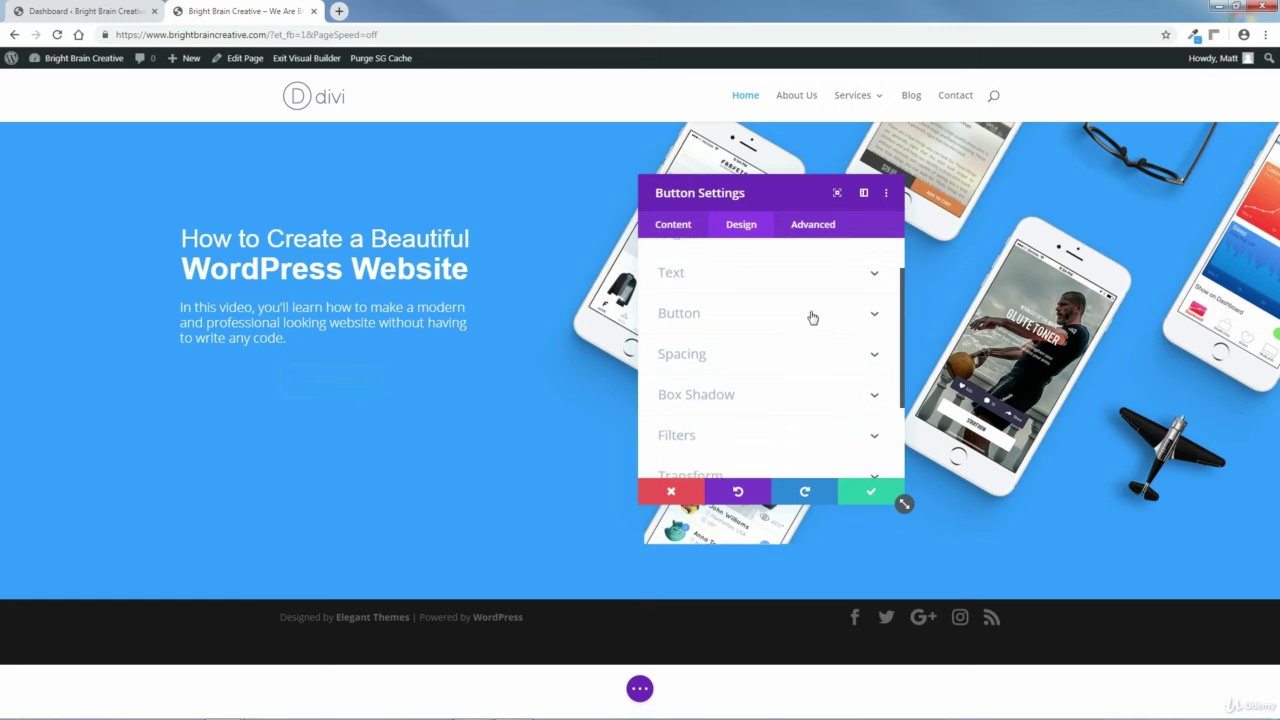
pyautogui.click(875, 314)
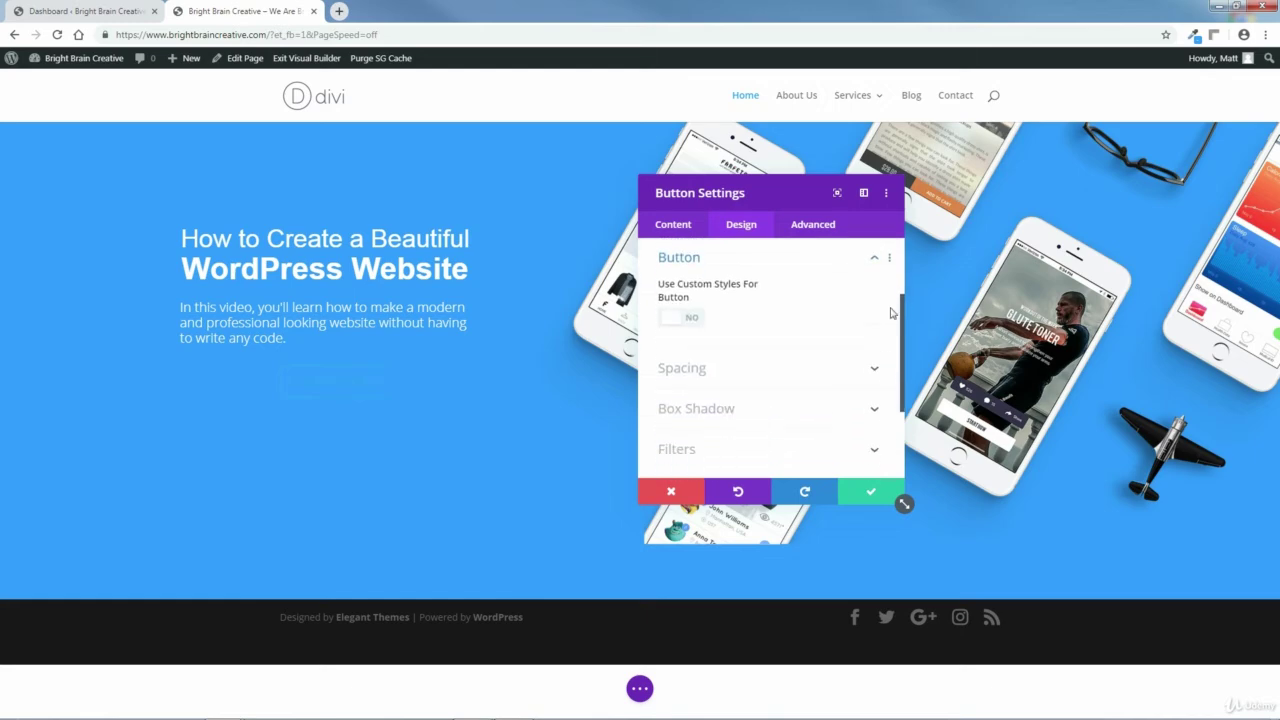
pyautogui.moveTo(676, 296)
pyautogui.click(672, 319)
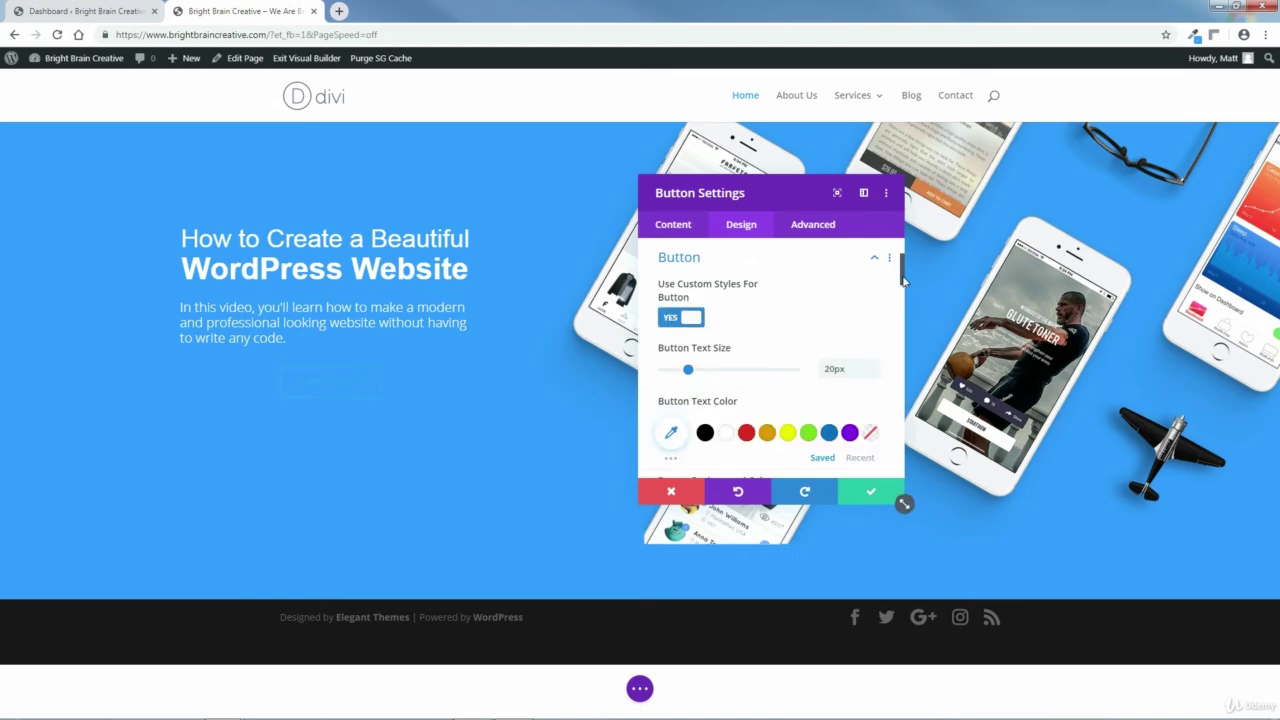
pyautogui.moveTo(903, 280); pyautogui.dragTo(904, 294)
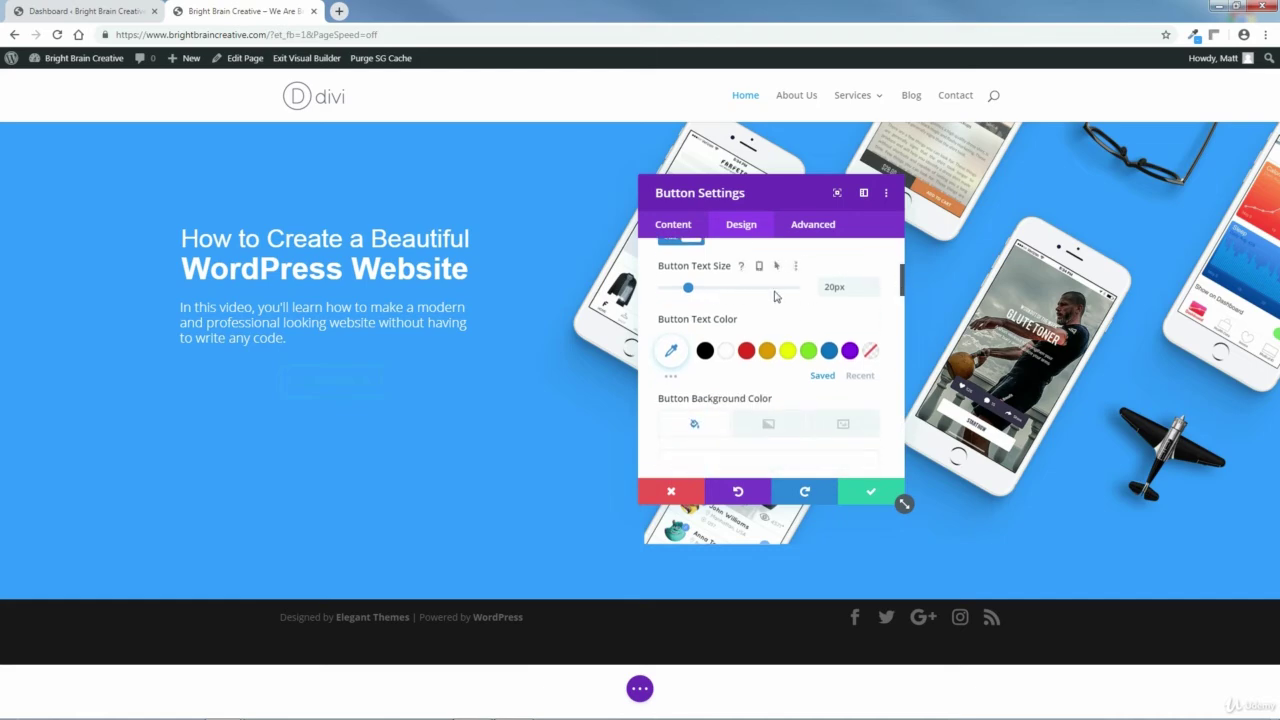
pyautogui.scroll(-1, 755, 320)
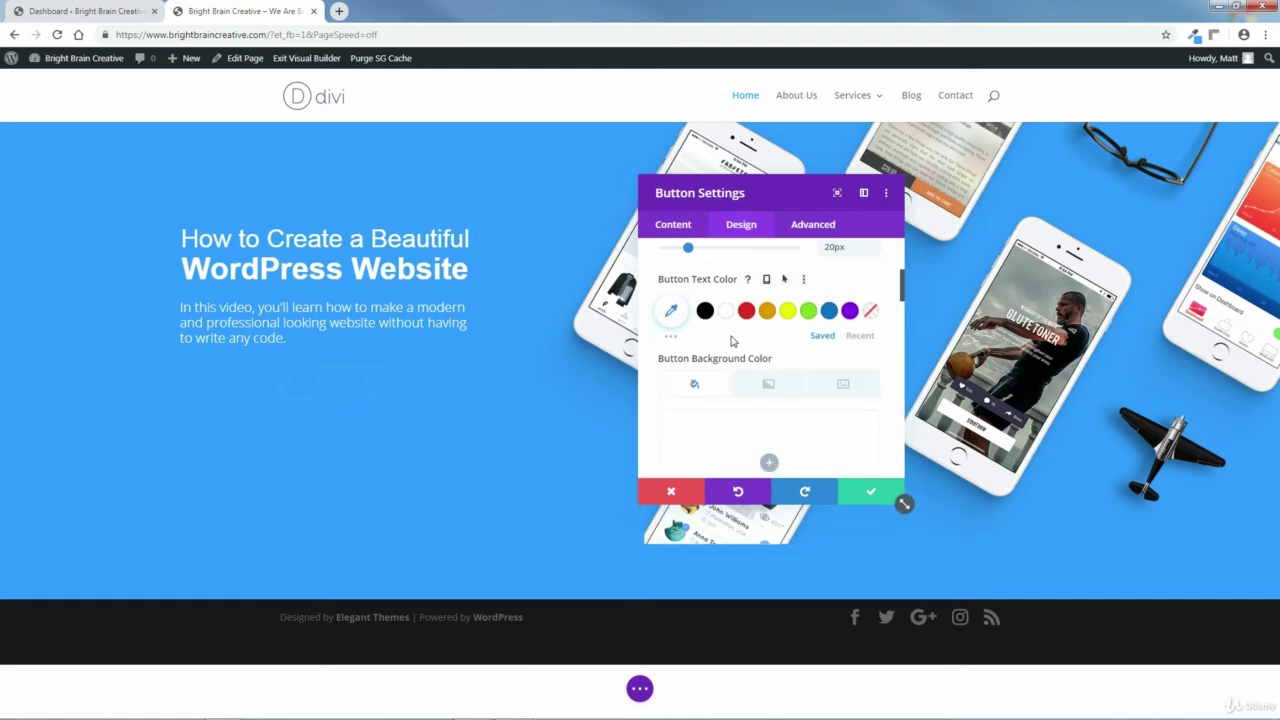
pyautogui.click(728, 312)
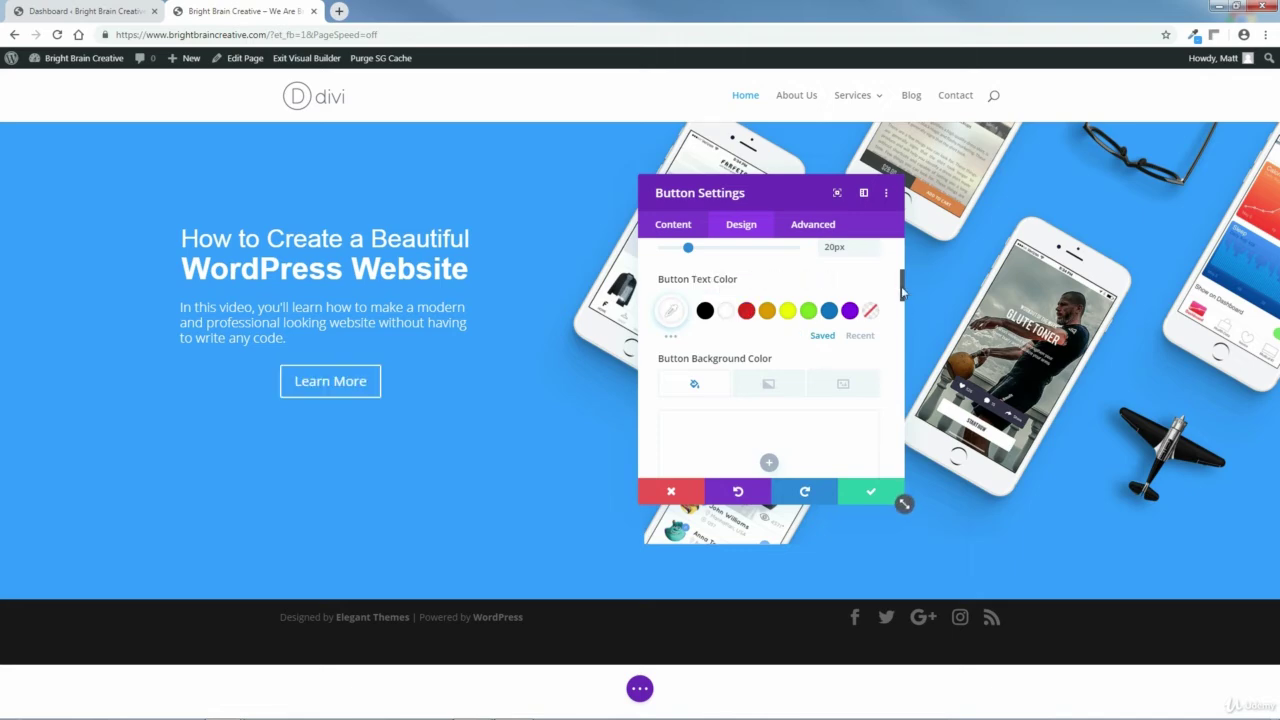
# Add a background color to the button from the bright green swatch and adjust it to a darker, saturated green.
pyautogui.moveTo(904, 288); pyautogui.dragTo(904, 302)
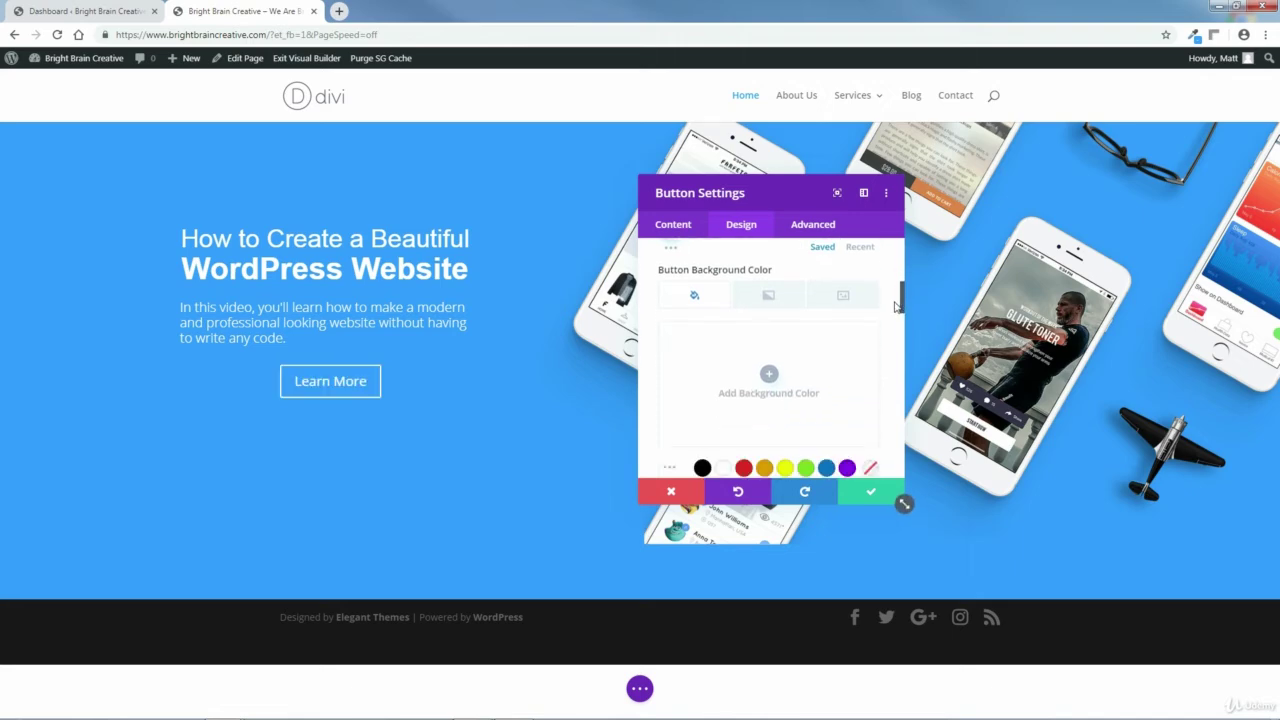
pyautogui.click(770, 376)
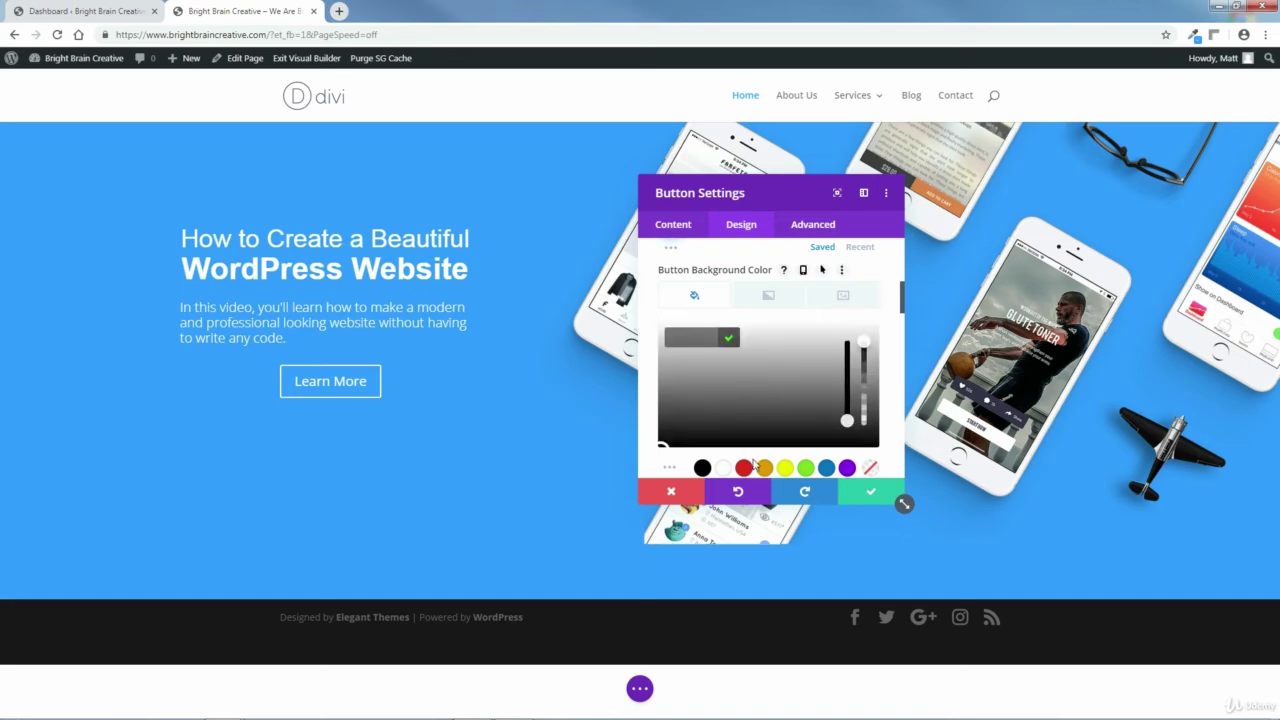
pyautogui.click(805, 467)
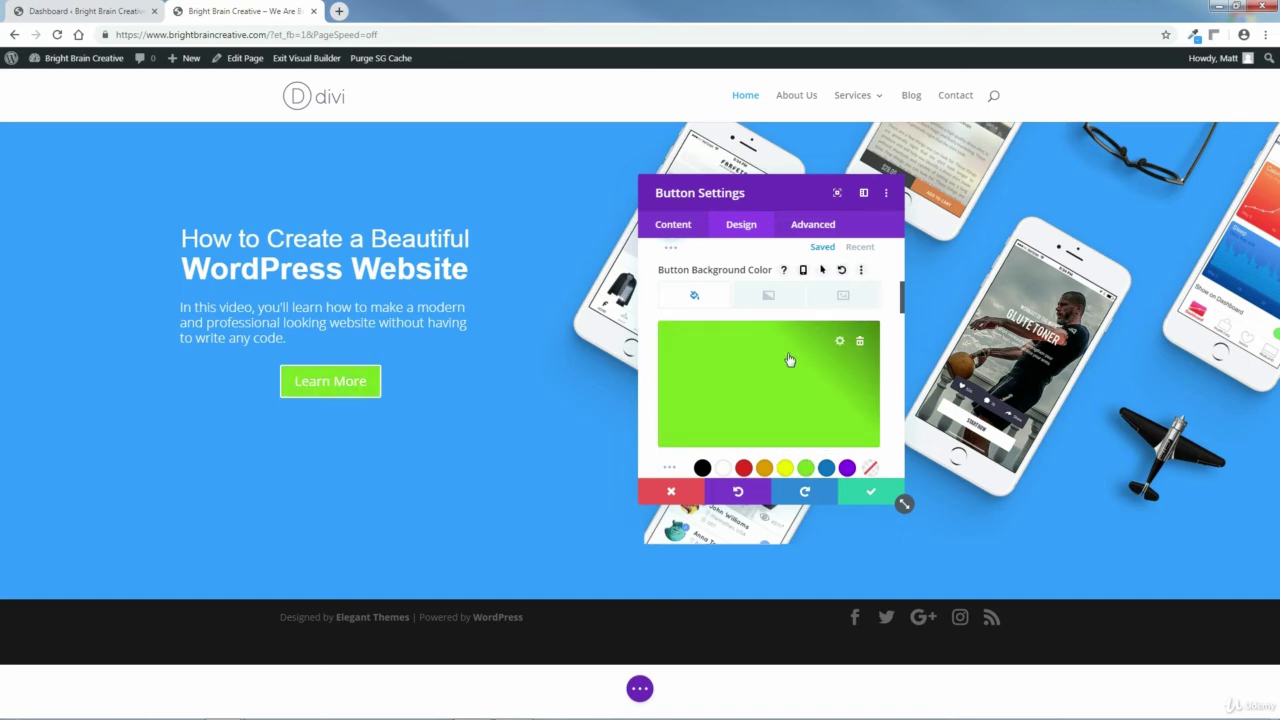
pyautogui.click(839, 342)
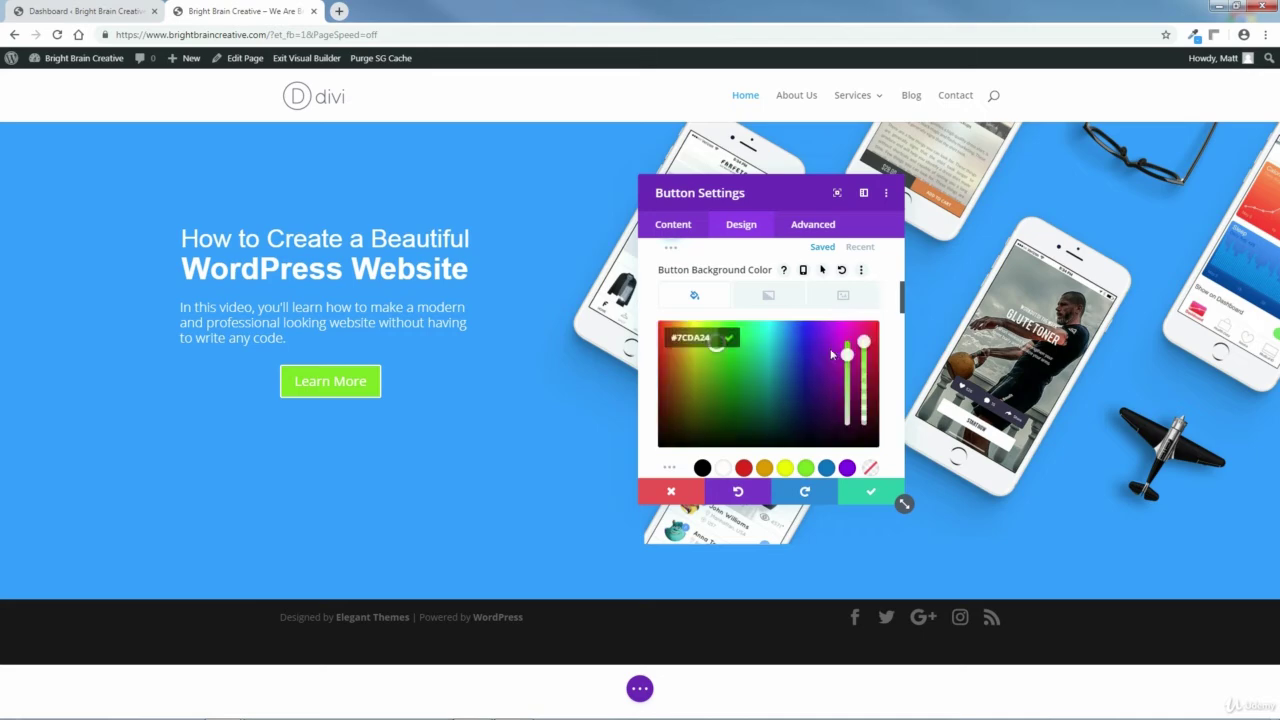
pyautogui.click(731, 354)
pyautogui.moveTo(724, 356); pyautogui.dragTo(730, 373)
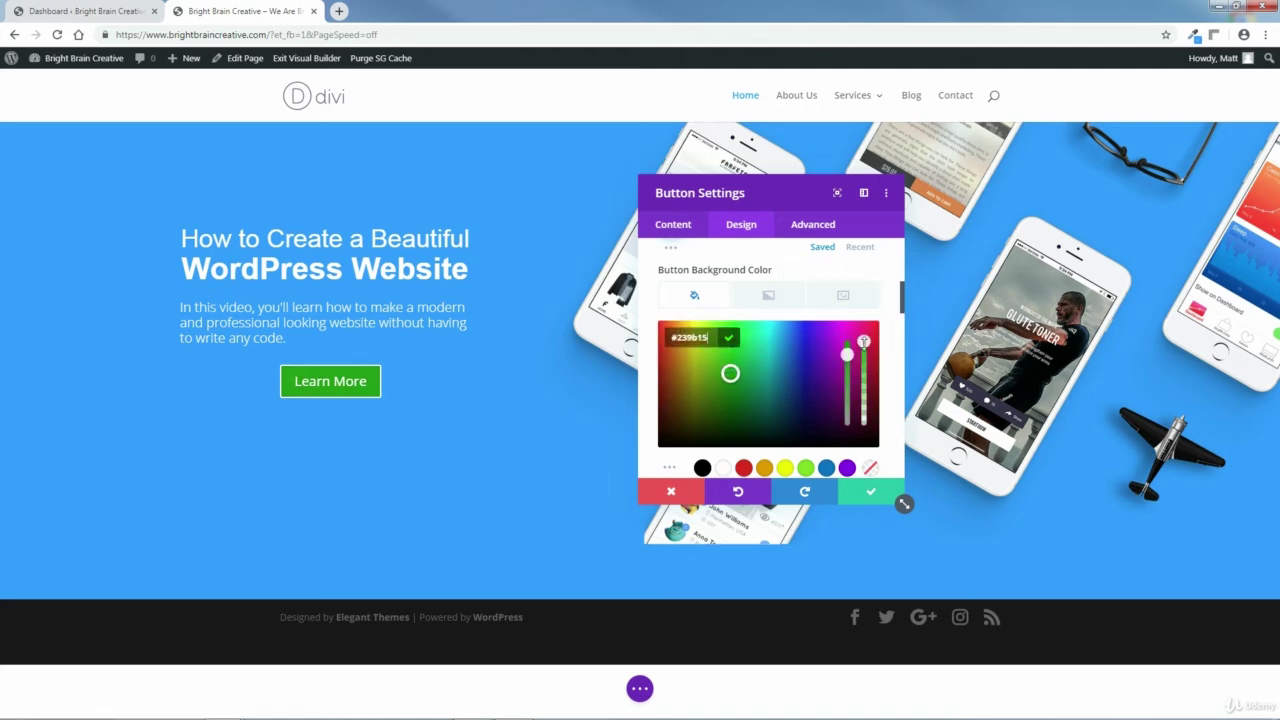
pyautogui.moveTo(866, 356)
pyautogui.mouseDown()
pyautogui.moveTo(870, 432)
pyautogui.moveTo(865, 341)
pyautogui.moveTo(847, 345)
pyautogui.moveTo(857, 439)
pyautogui.moveTo(851, 362)
pyautogui.mouseUp()
# Set the button's border width to 0px.
pyautogui.scroll(-3, 907, 322)
pyautogui.scroll(-2, 908, 326)
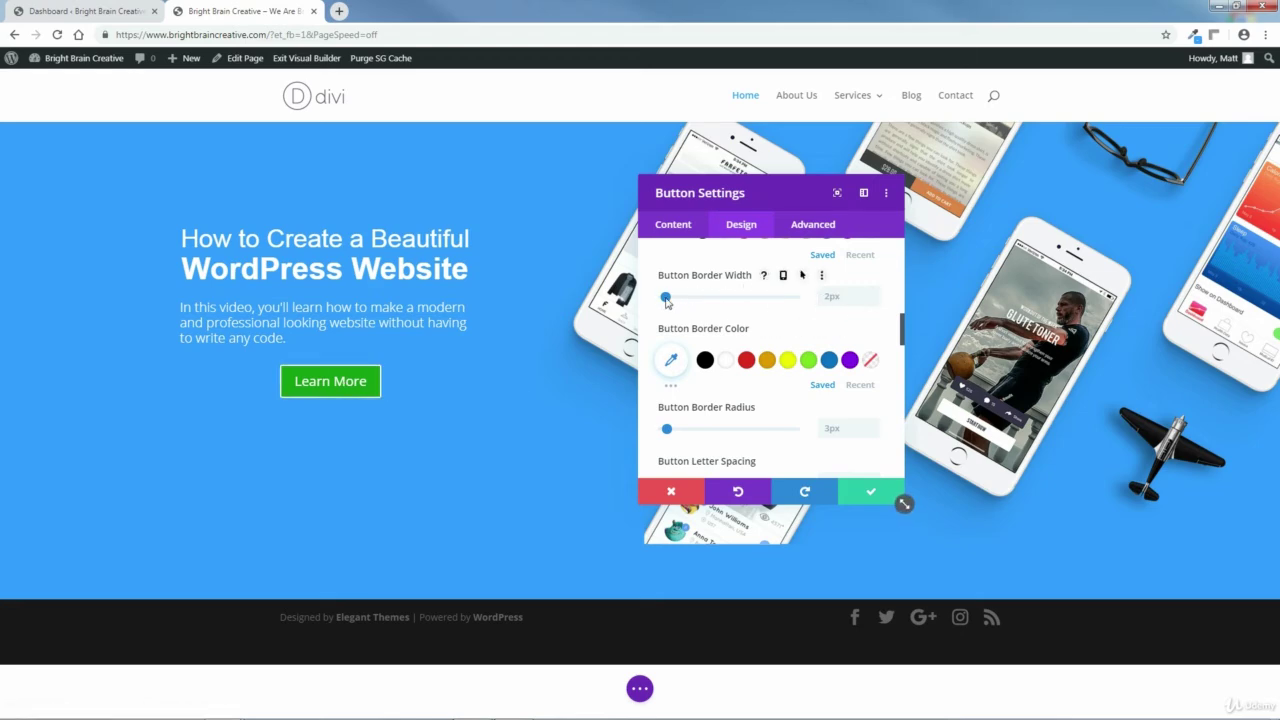
pyautogui.moveTo(666, 298); pyautogui.dragTo(660, 298)
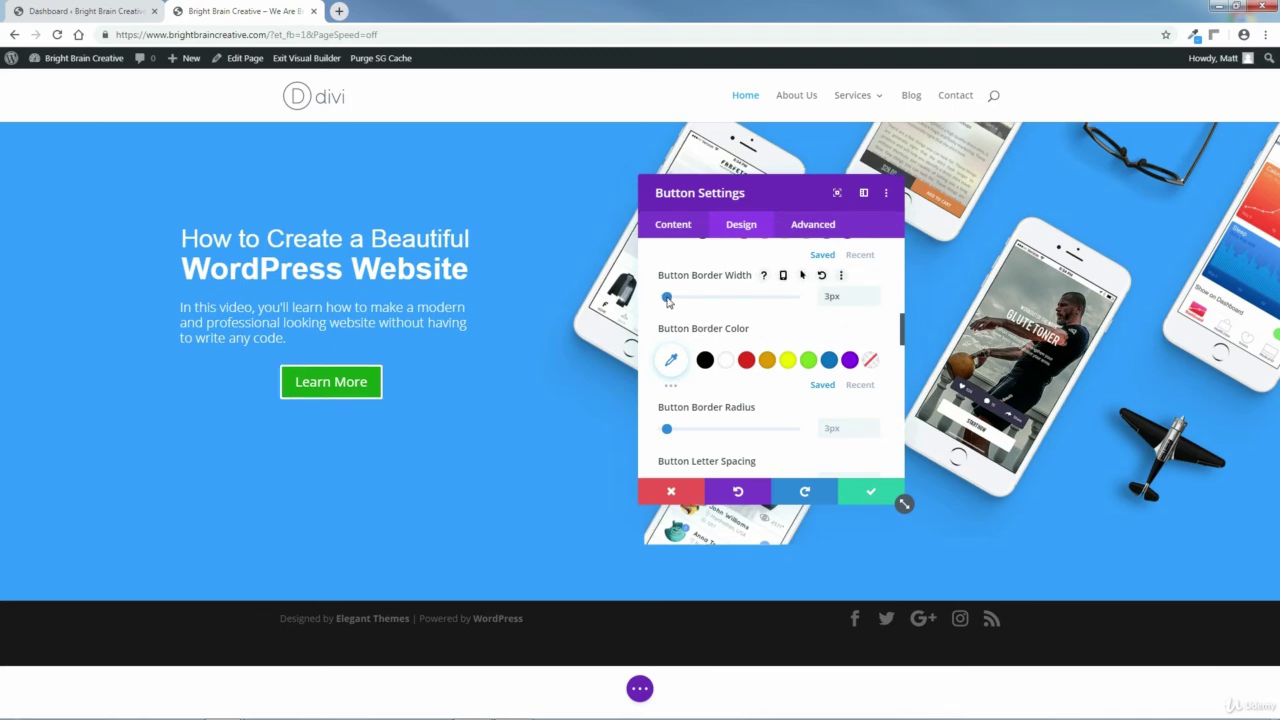
pyautogui.moveTo(664, 298); pyautogui.dragTo(657, 307)
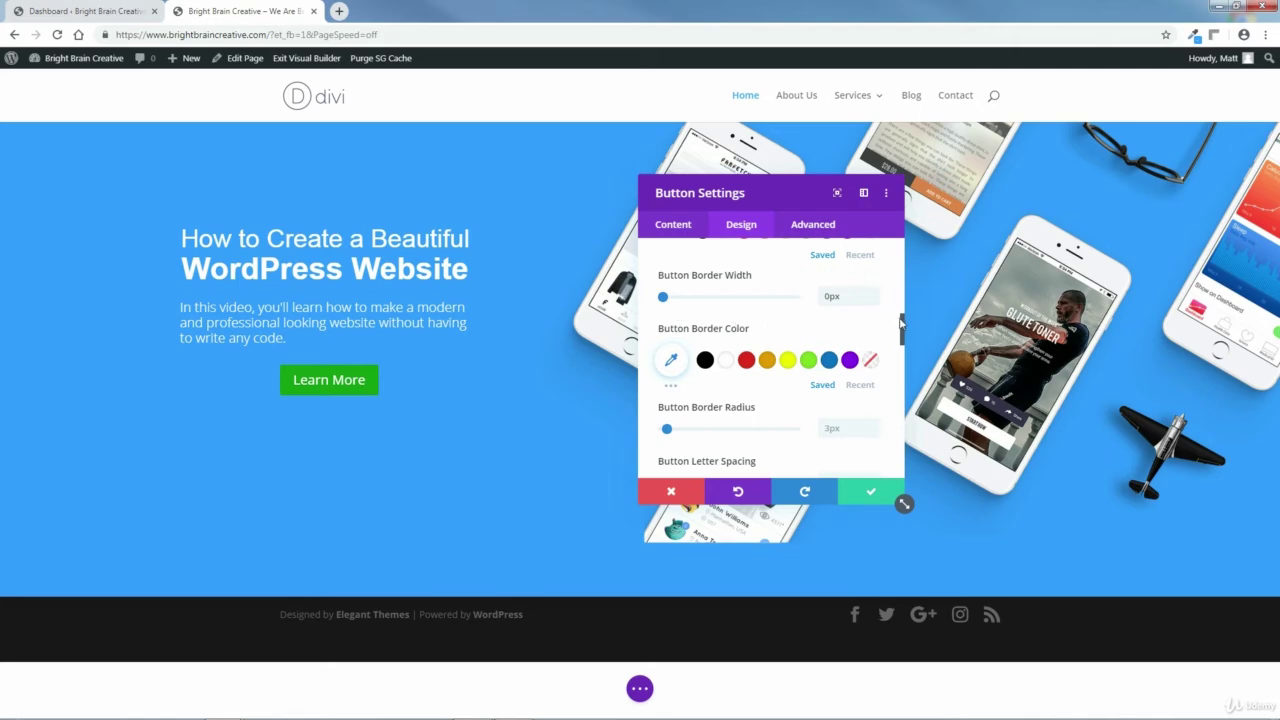
# Try a 3px border on the button, colored yellow #EDF000 and dark blue #00067f.
pyautogui.moveTo(905, 320); pyautogui.dragTo(908, 325)
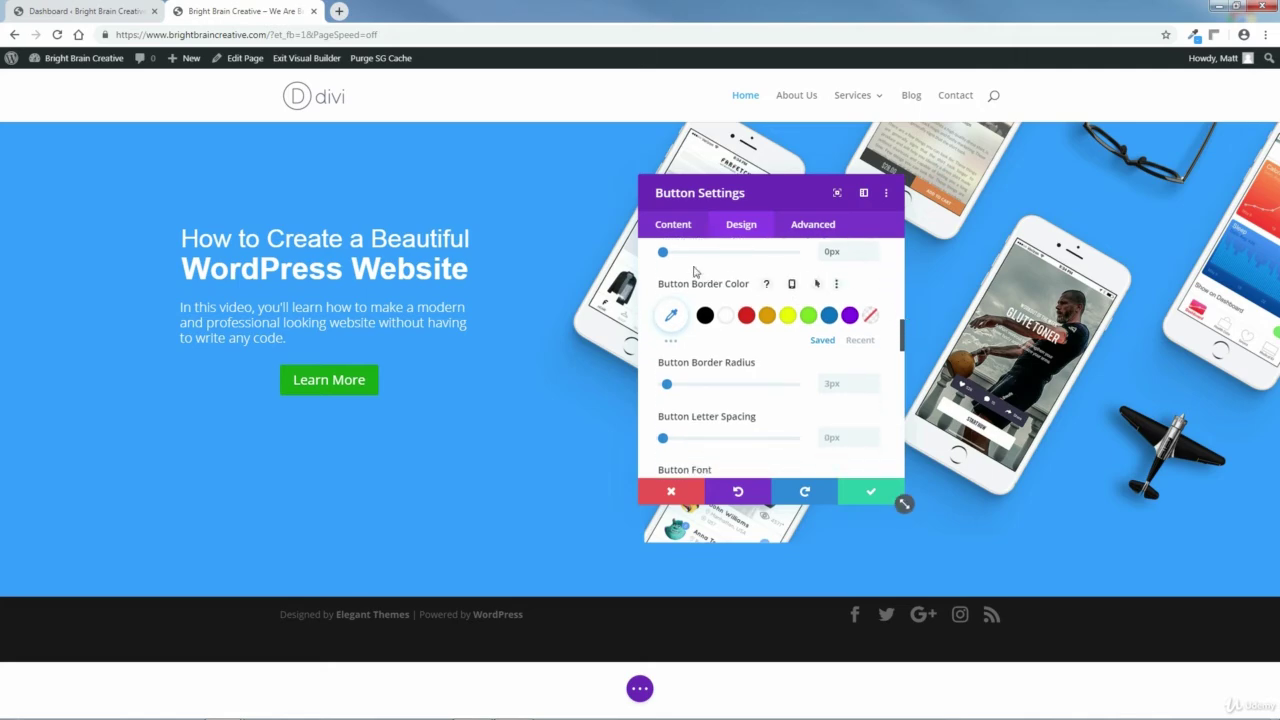
pyautogui.moveTo(665, 256); pyautogui.dragTo(669, 257)
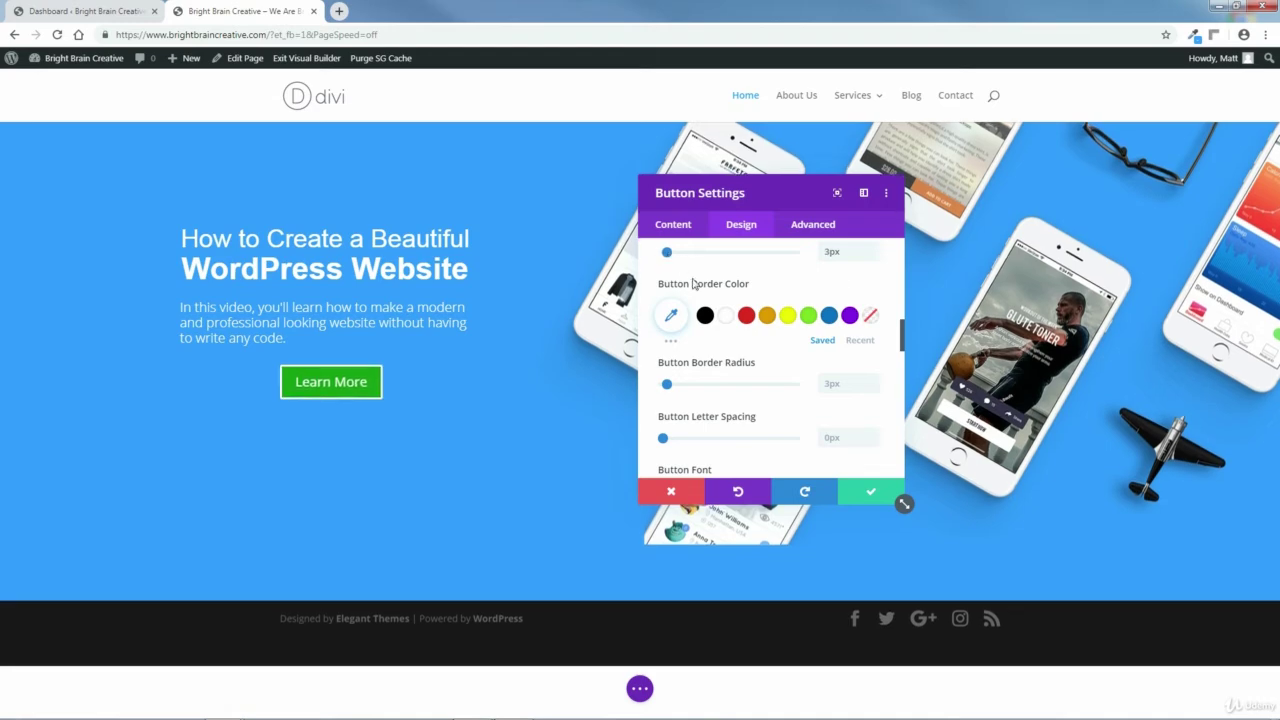
pyautogui.click(788, 316)
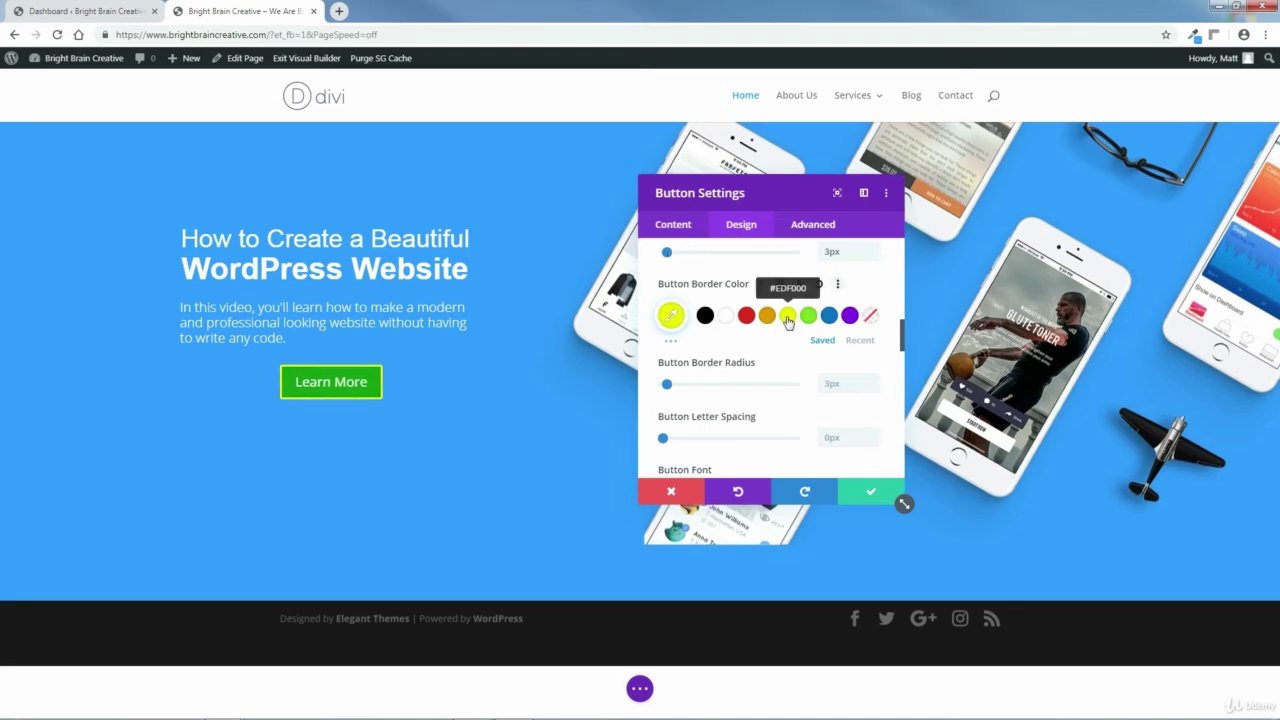
pyautogui.click(670, 316)
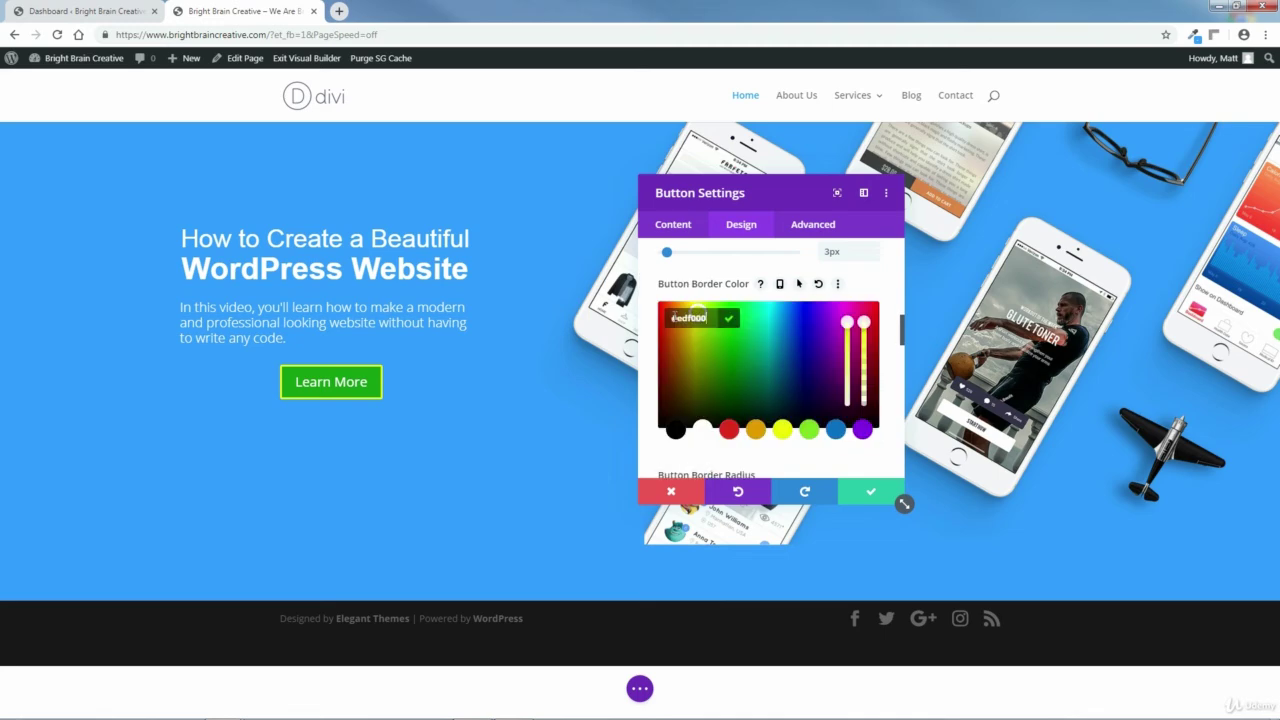
pyautogui.hotkey('ctrl', 'a')
pyautogui.write('#00067f')
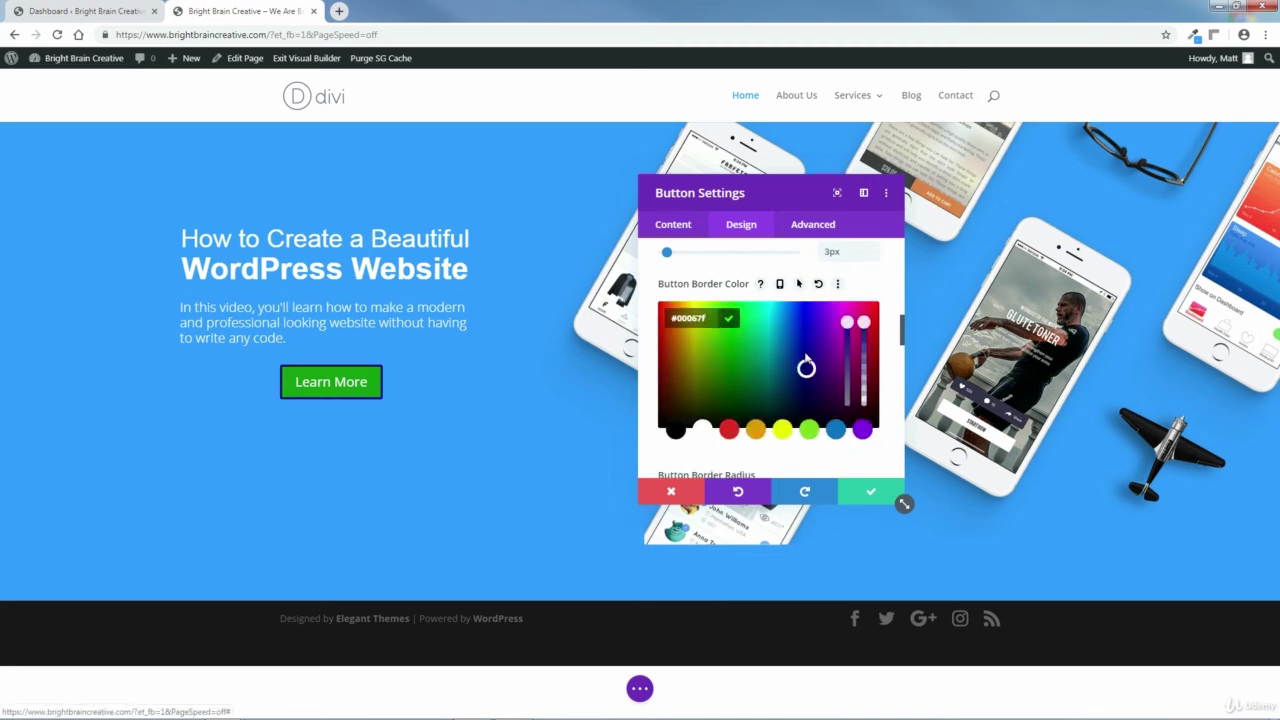
pyautogui.click(890, 316)
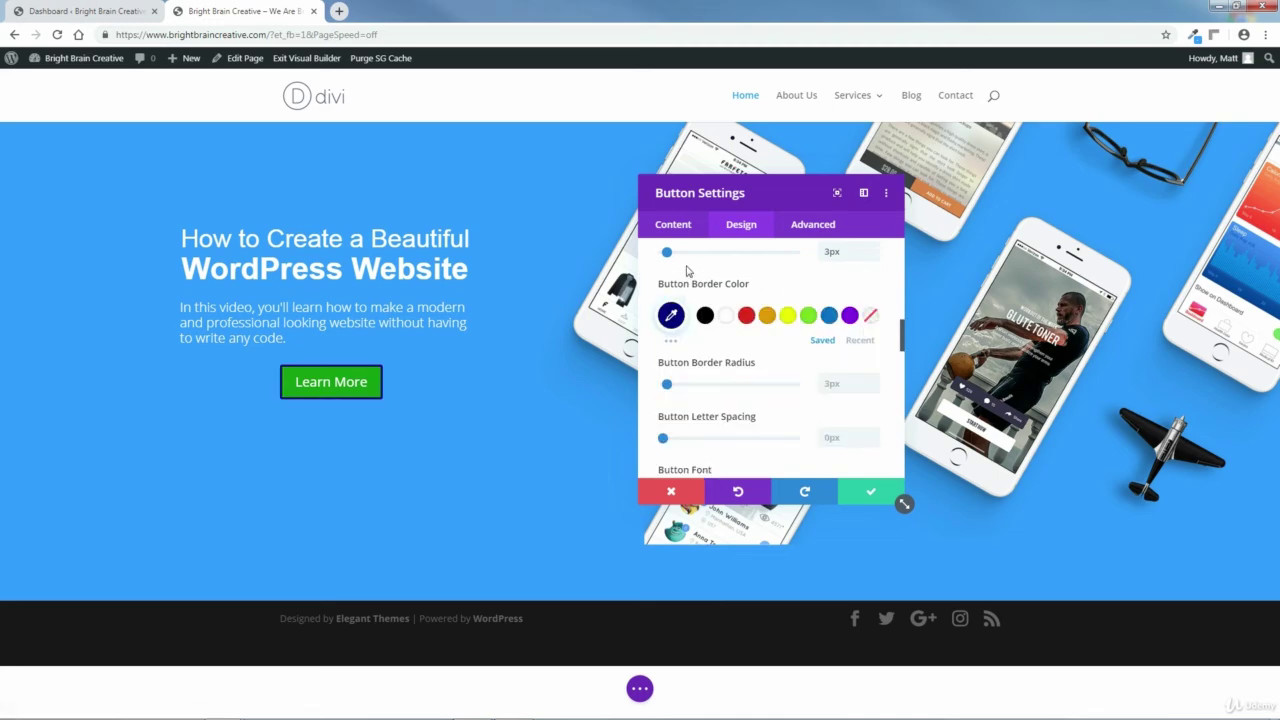
# Set the button's border width back to 0px and clear its border color.
pyautogui.moveTo(667, 254); pyautogui.dragTo(659, 256)
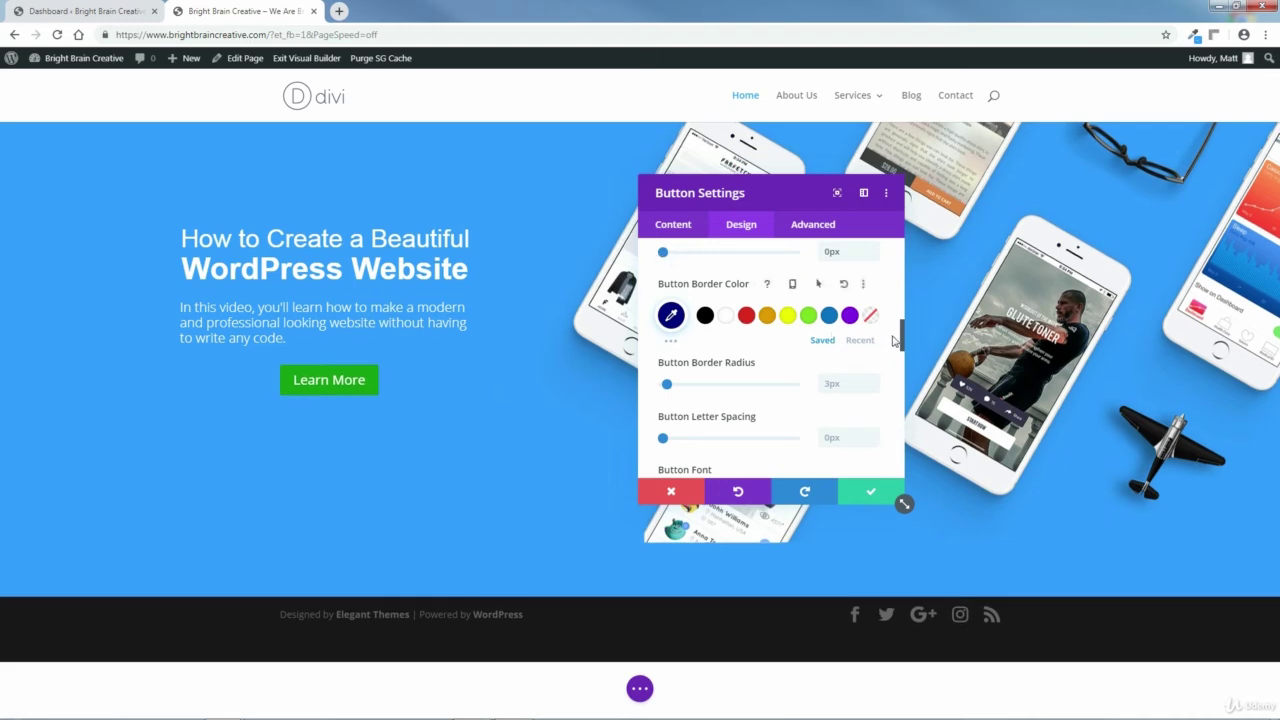
pyautogui.click(870, 315)
# Round the button's corners fully with a border radius of 50px.
pyautogui.moveTo(904, 340); pyautogui.dragTo(903, 355)
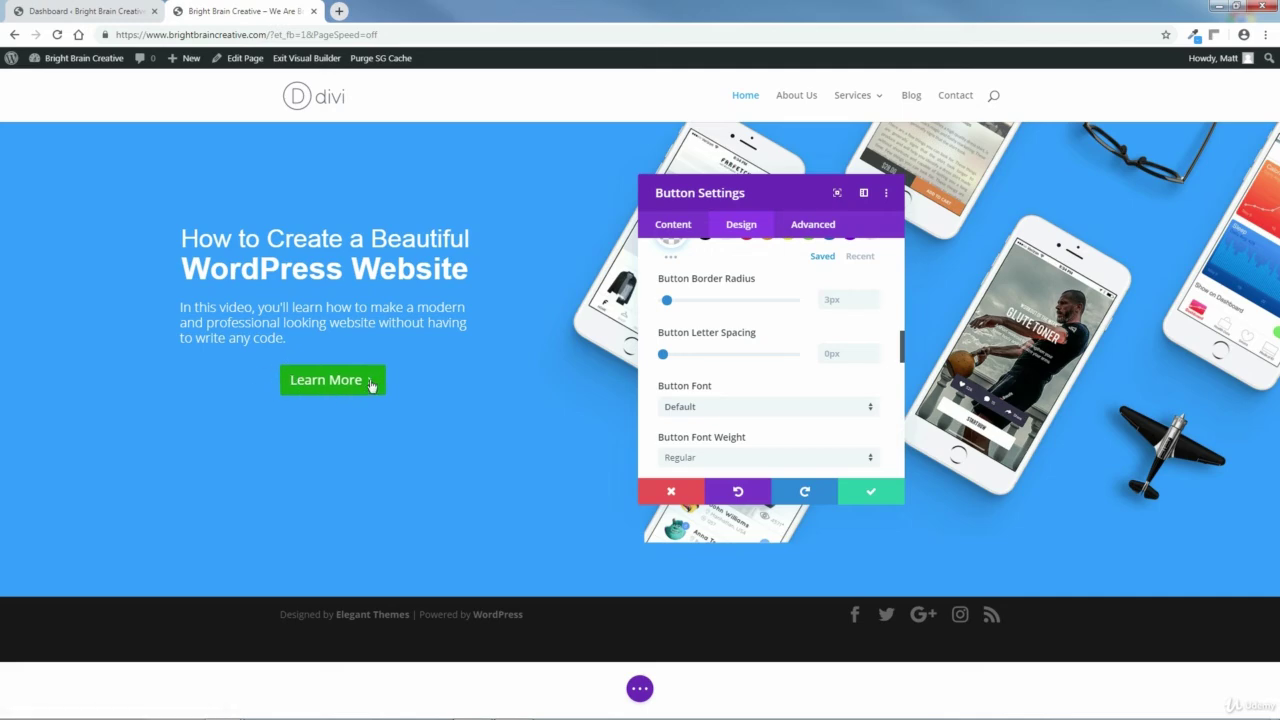
pyautogui.moveTo(667, 302); pyautogui.dragTo(686, 305)
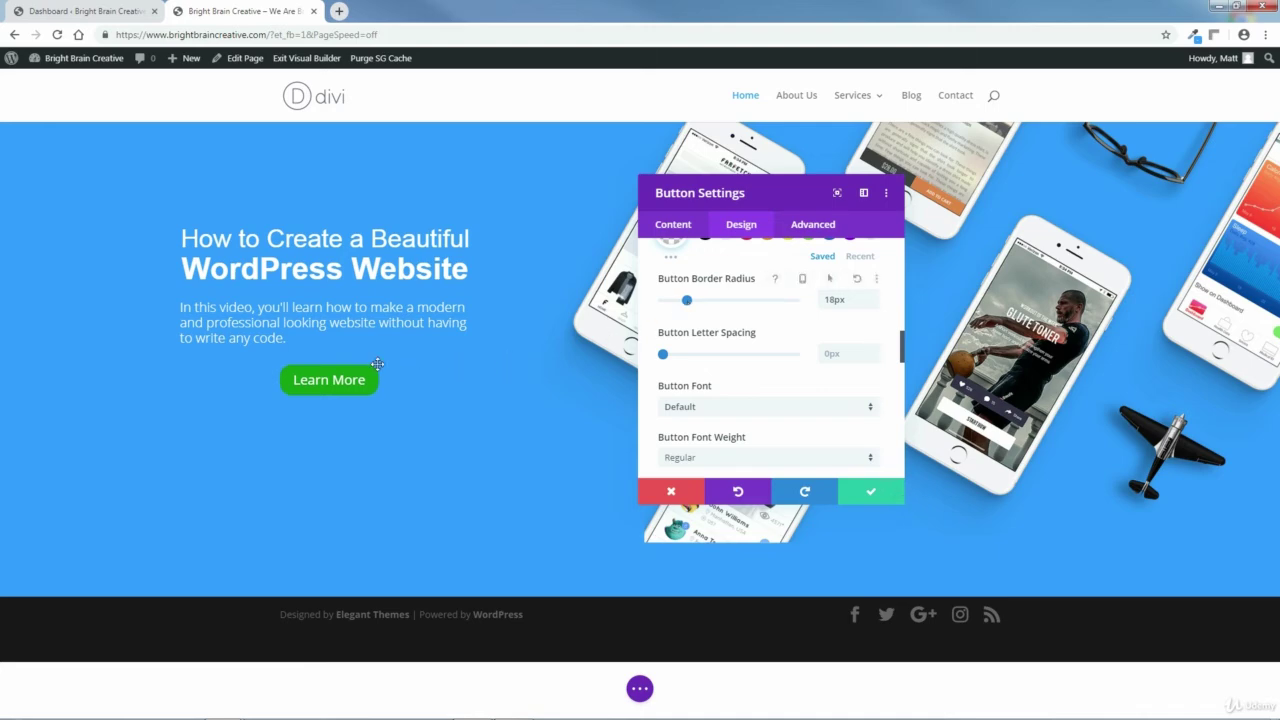
pyautogui.moveTo(690, 304); pyautogui.dragTo(697, 304)
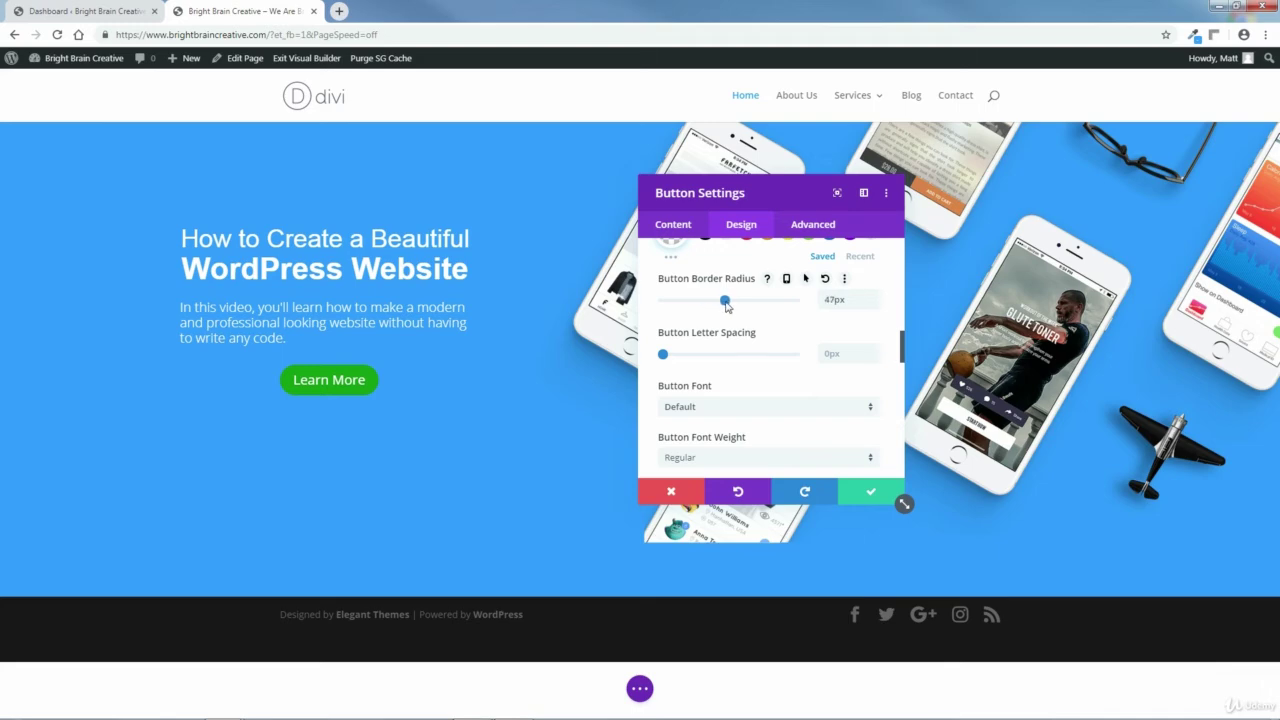
pyautogui.click(872, 304)
# Turn off the icon for the Learn More button.
pyautogui.scroll(-1, 903, 347)
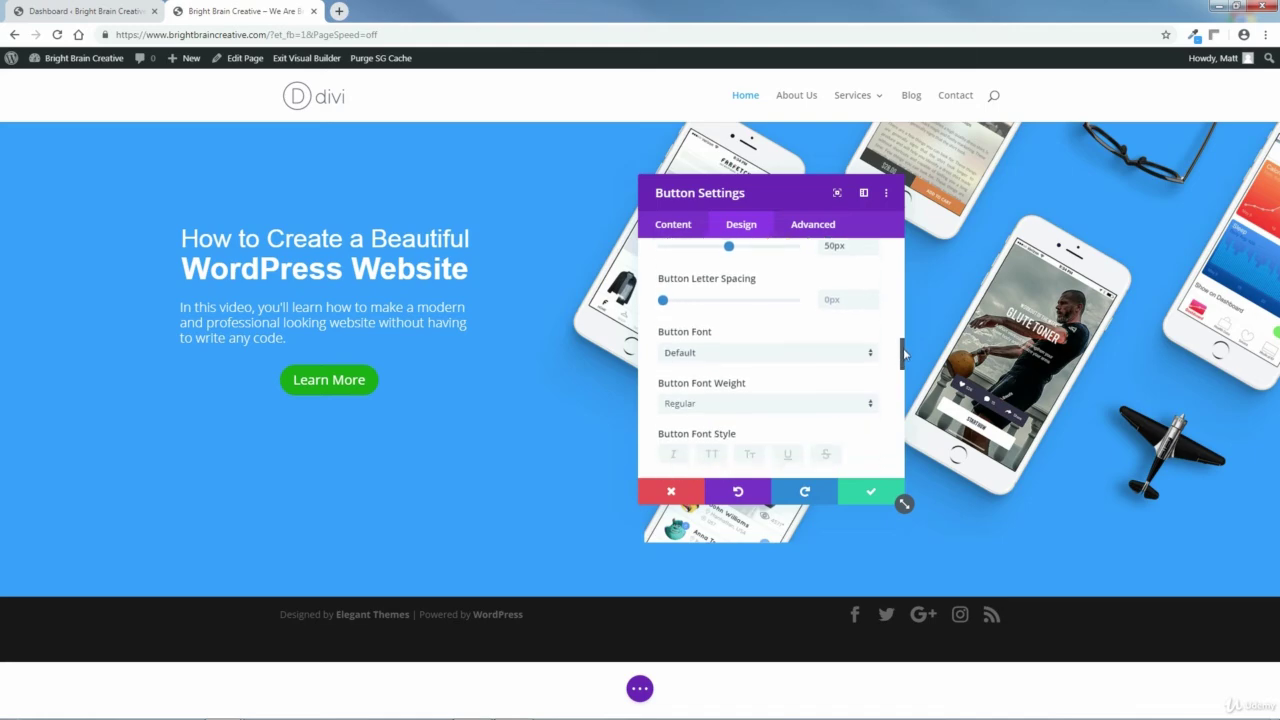
pyautogui.scroll(-1, 903, 354)
pyautogui.scroll(-1, 903, 356)
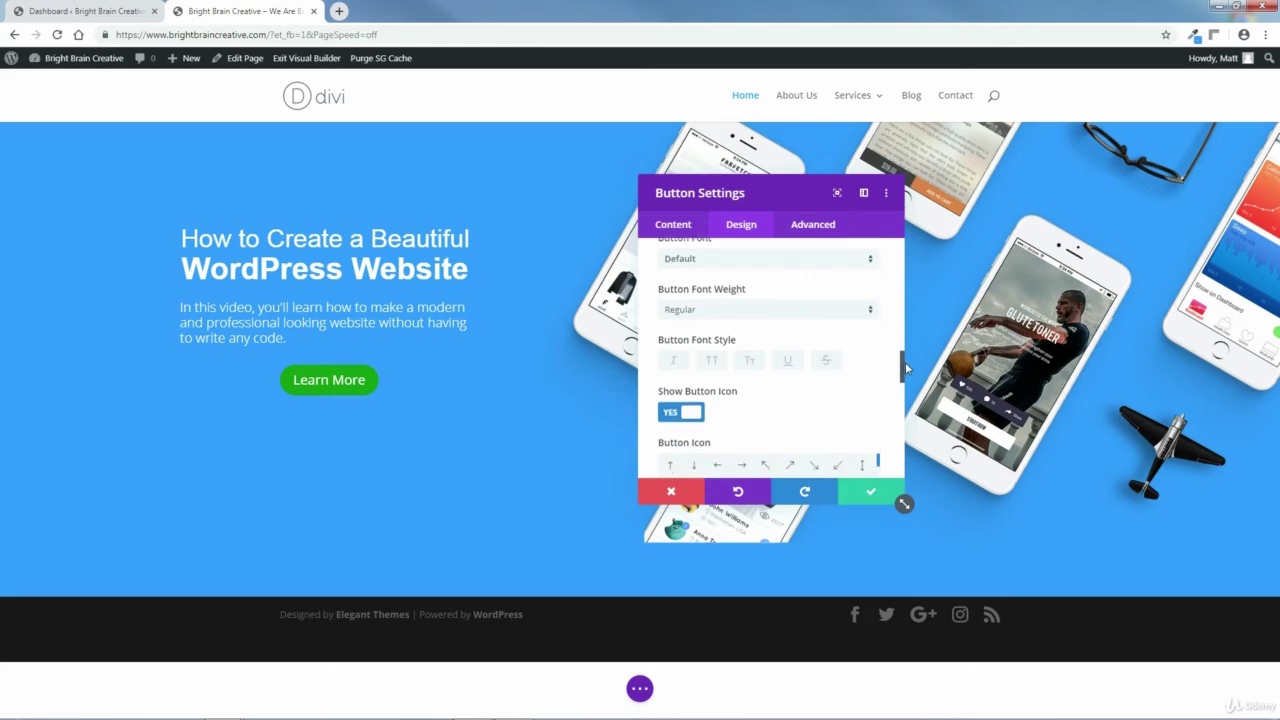
pyautogui.scroll(-2, 906, 365)
pyautogui.scroll(1, 910, 373)
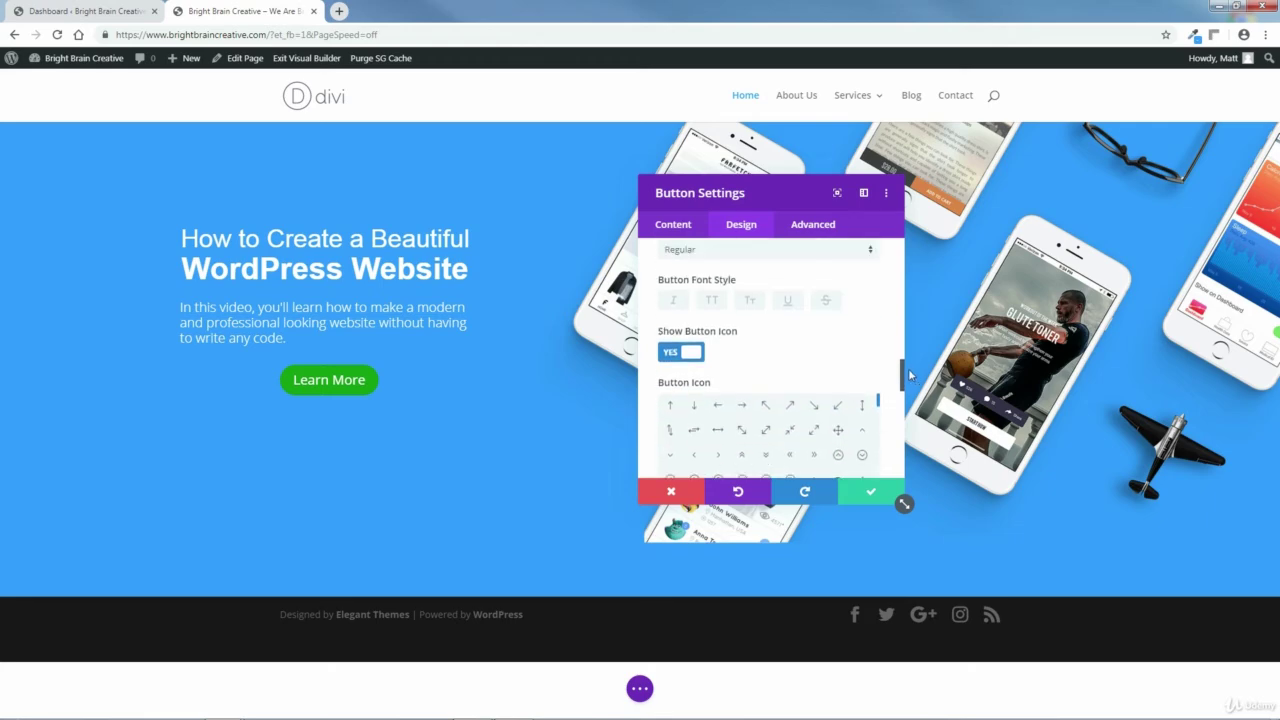
pyautogui.click(690, 352)
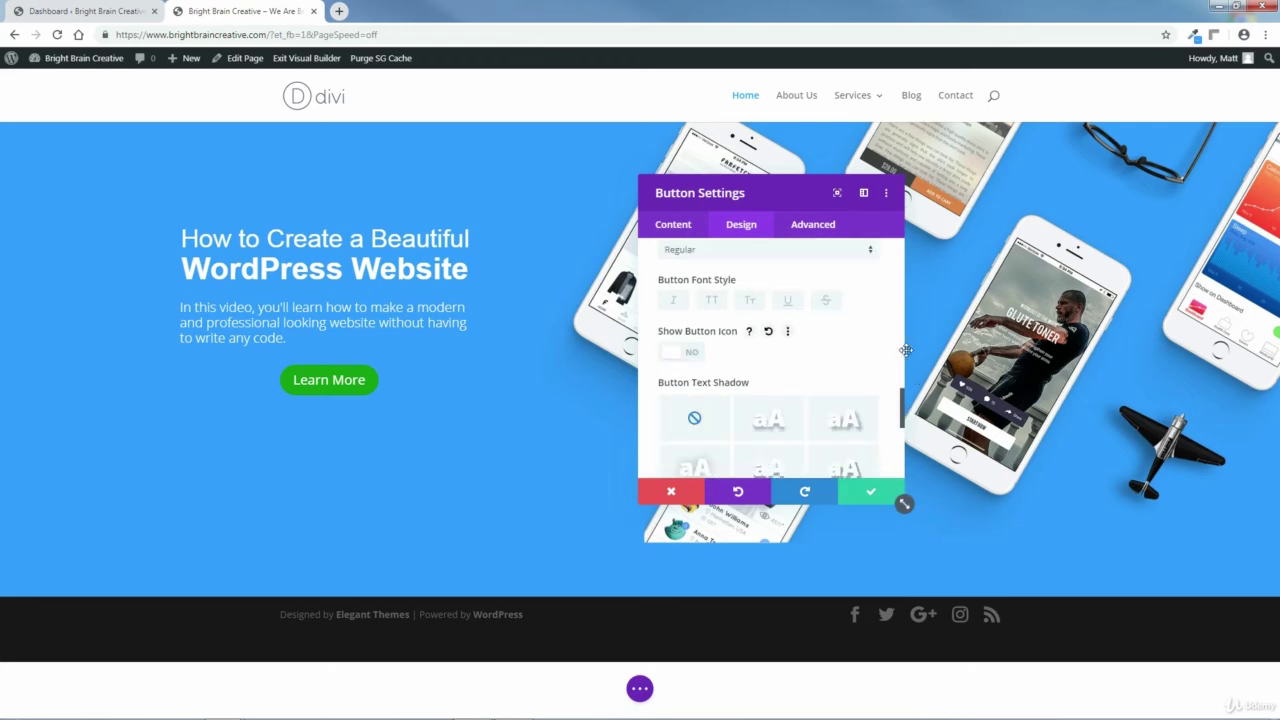
# Apply the first text shadow preset to the button's label.
pyautogui.scroll(-1, 906, 372)
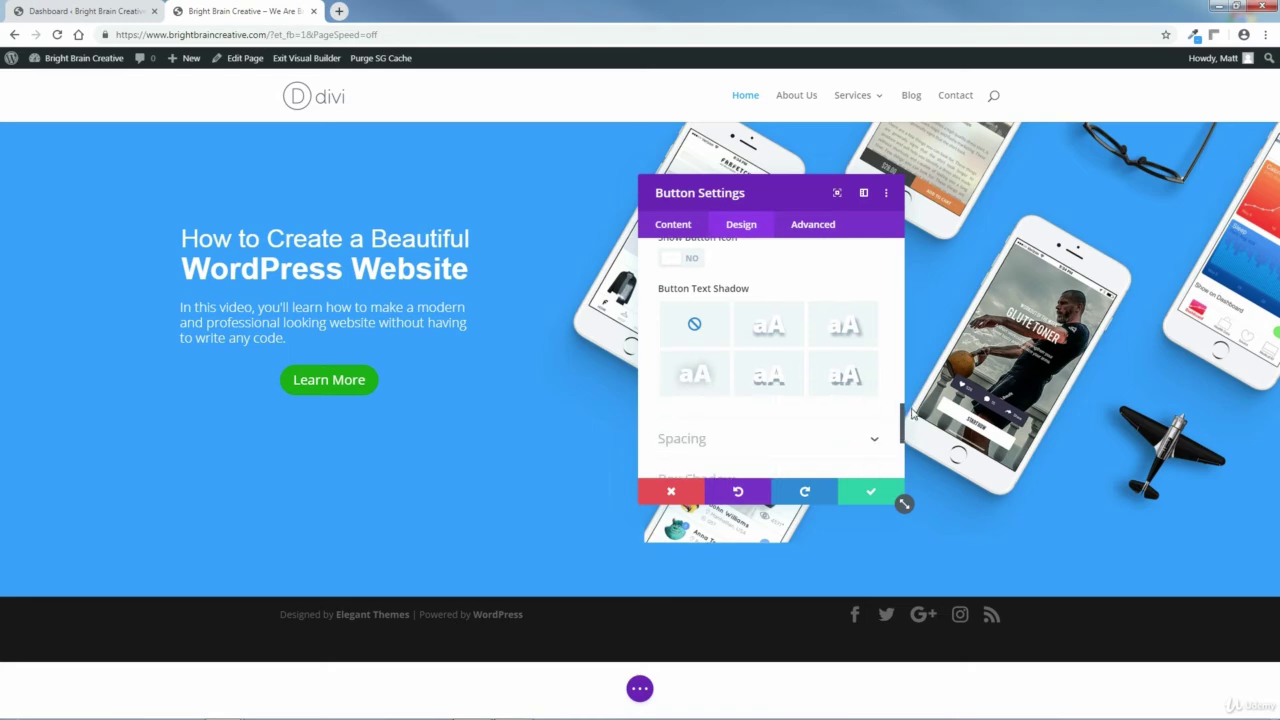
pyautogui.click(763, 335)
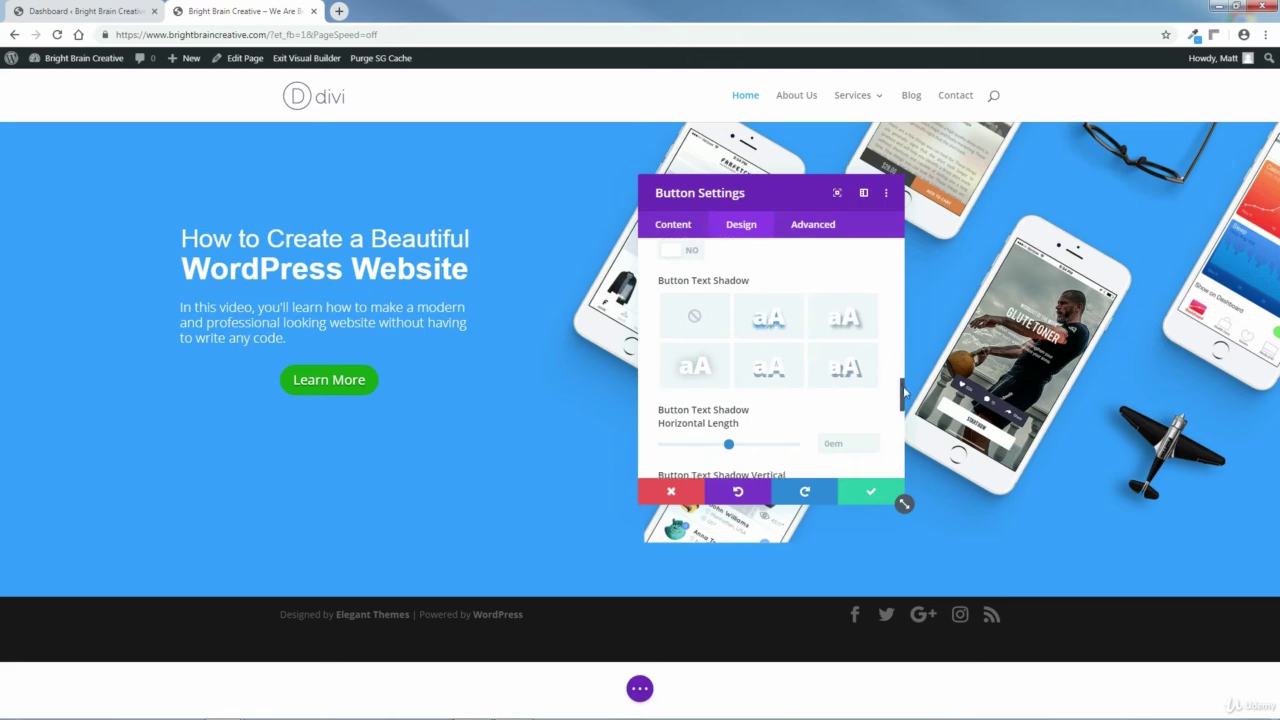
# Try a horizontal length of -0.01em for the button's text shadow and reset it to the default.
pyautogui.scroll(-3, 905, 400)
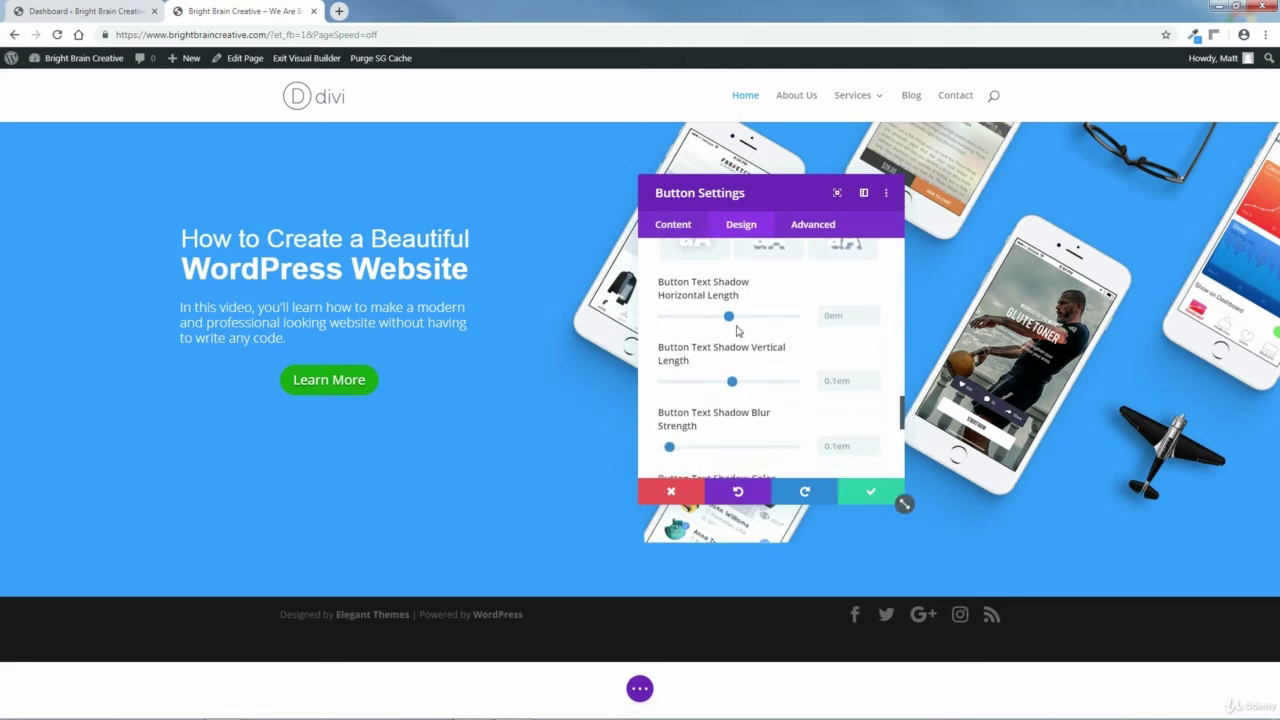
pyautogui.moveTo(729, 320)
pyautogui.mouseDown()
pyautogui.moveTo(752, 322)
pyautogui.moveTo(729, 325)
pyautogui.mouseUp()
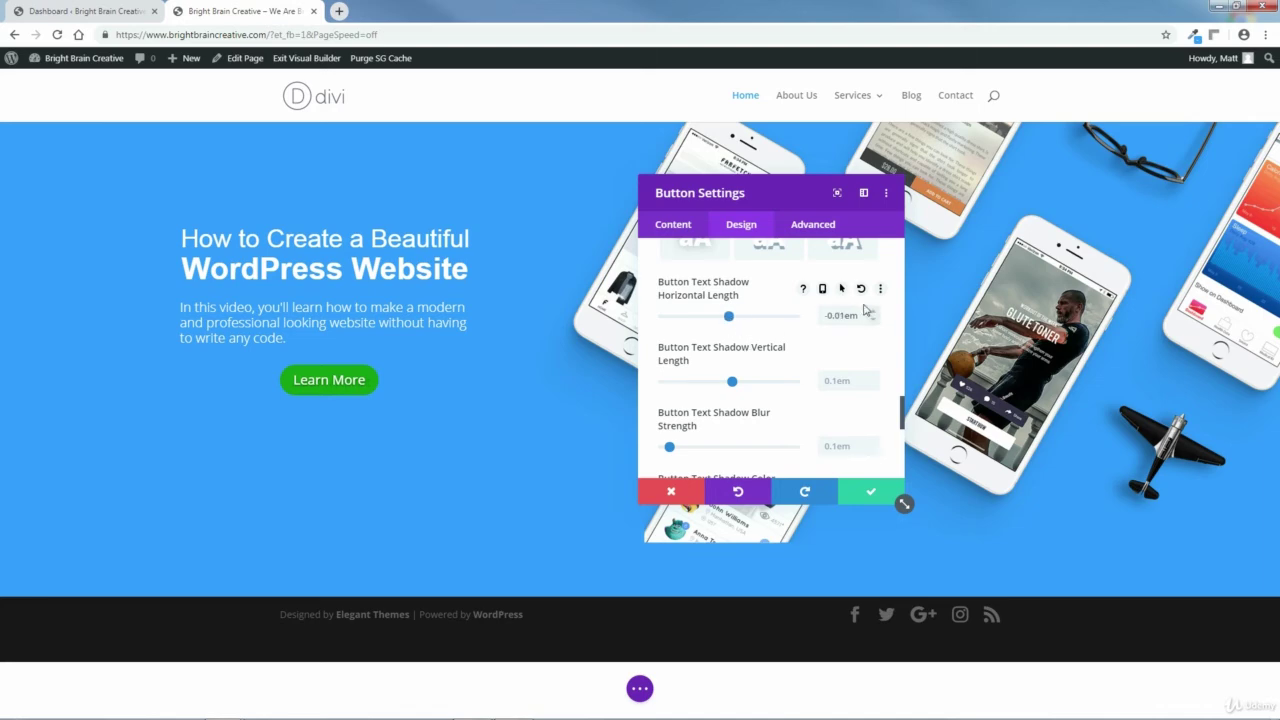
pyautogui.click(860, 289)
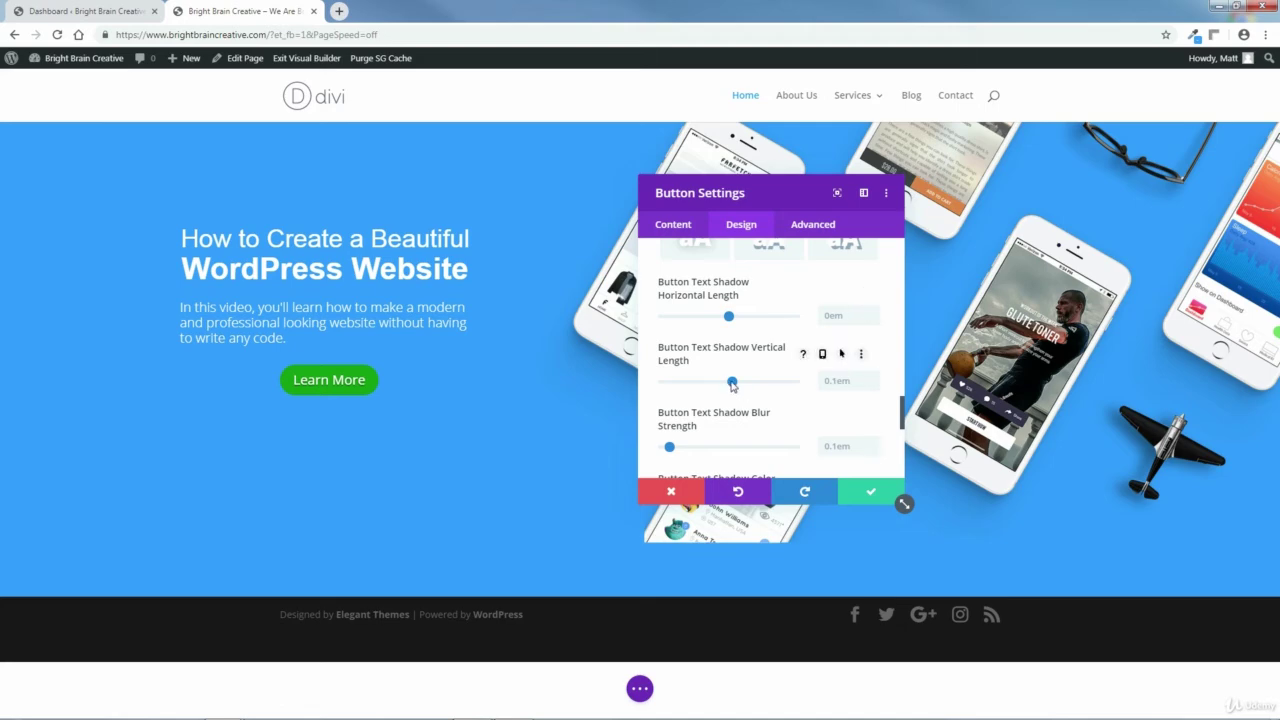
# Try a vertical length of 0.11em for the button's text shadow and reset it to the default.
pyautogui.moveTo(733, 385)
pyautogui.mouseDown()
pyautogui.moveTo(748, 385)
pyautogui.moveTo(734, 390)
pyautogui.mouseUp()
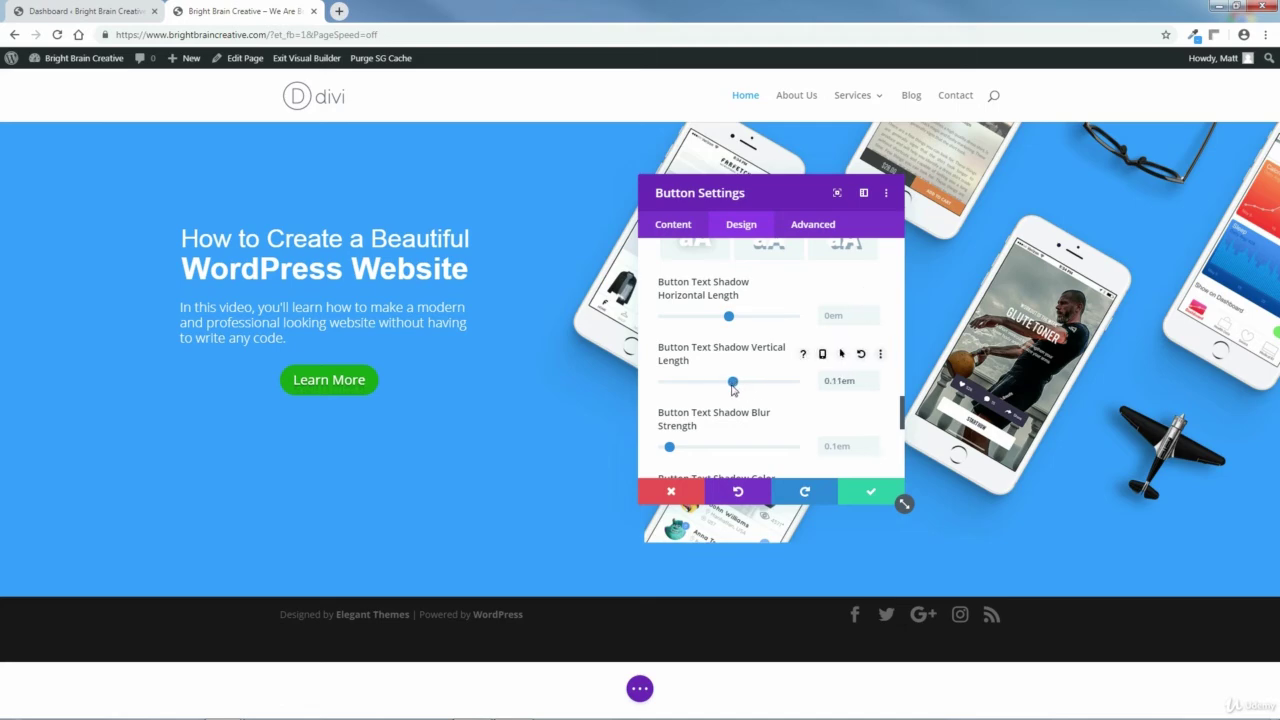
pyautogui.click(860, 354)
# Shift the Learn More button to line up with the description text by setting its left margin to -150px.
pyautogui.moveTo(906, 408); pyautogui.dragTo(914, 436)
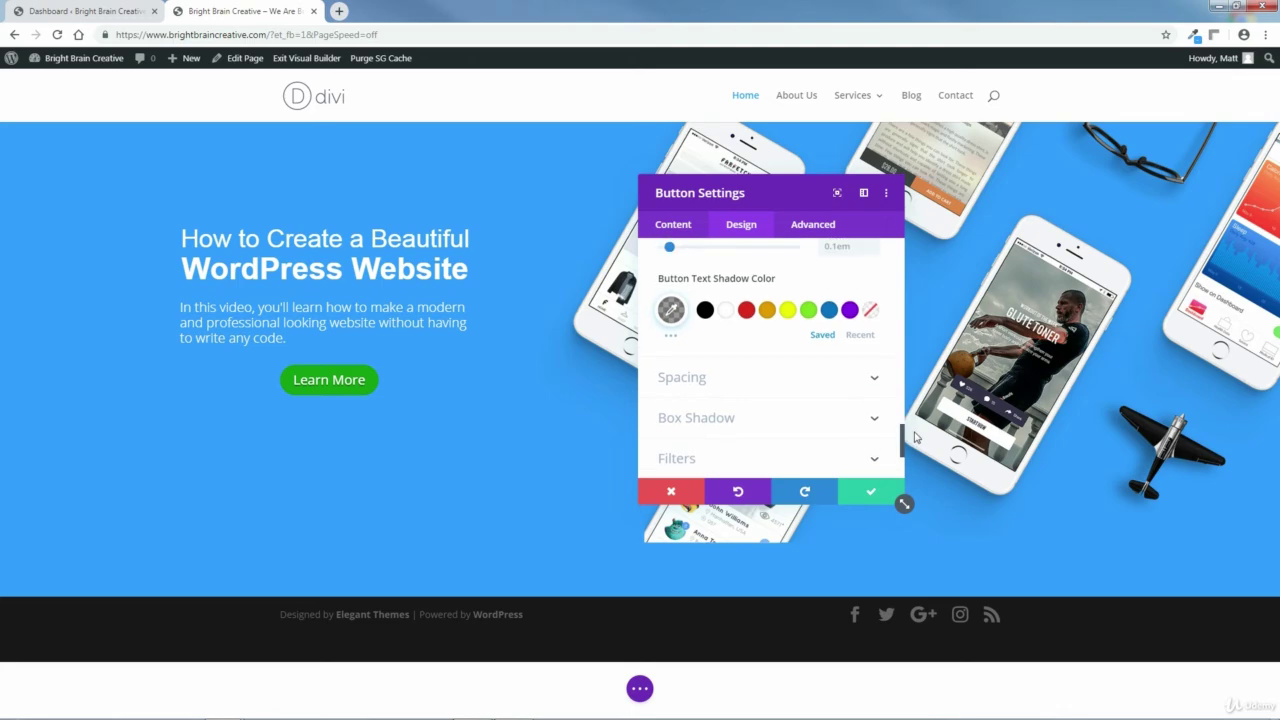
pyautogui.click(874, 381)
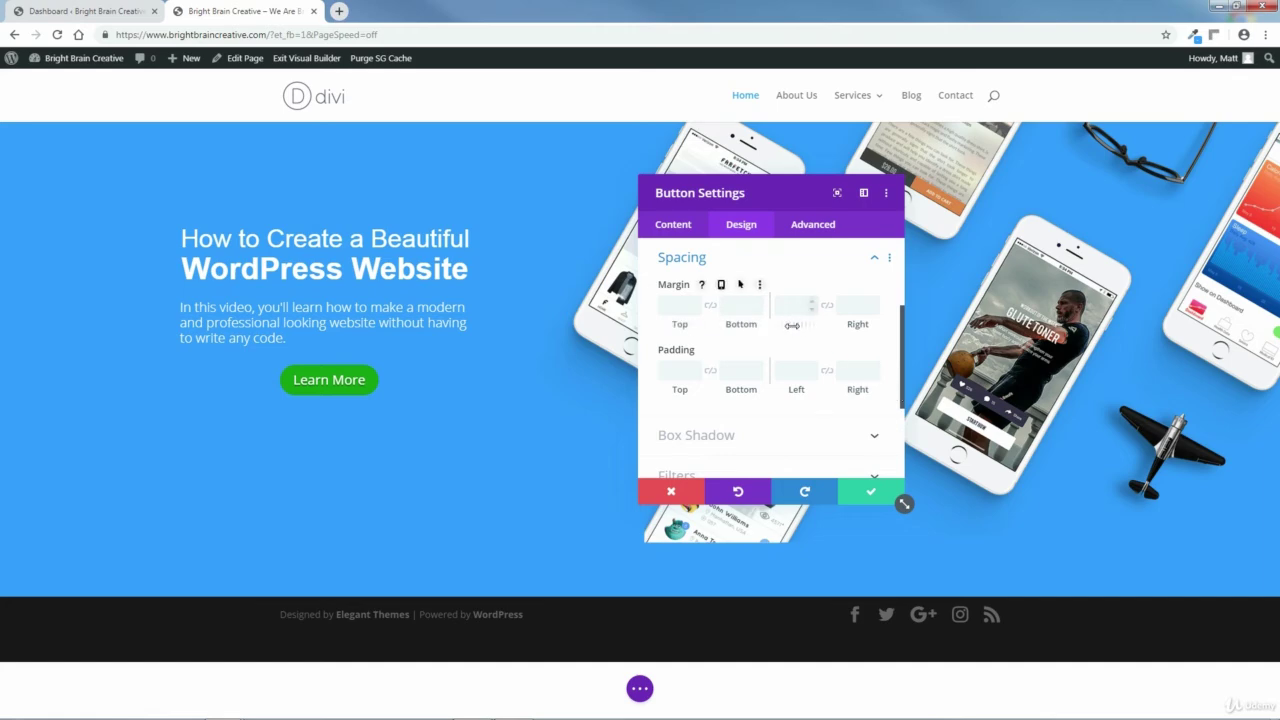
pyautogui.moveTo(796, 326); pyautogui.dragTo(694, 345)
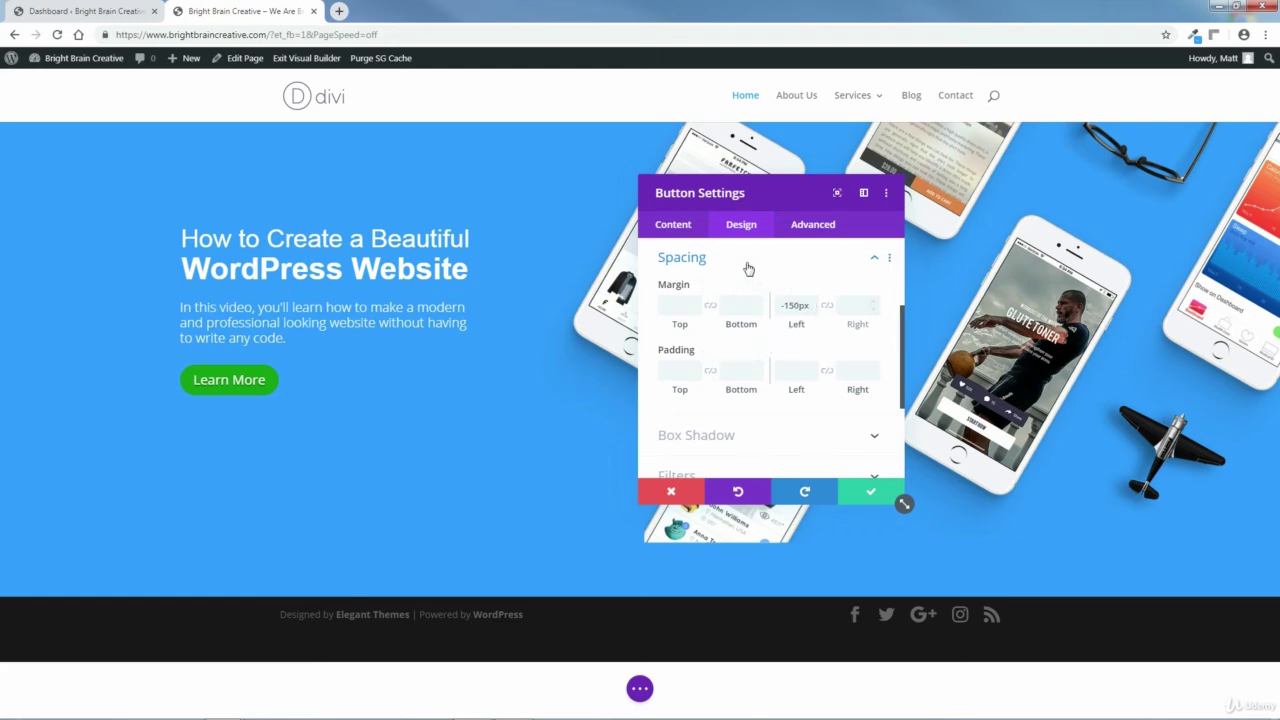
# Apply the box shadow preset that casts the shadow below the button, the last one in the first row.
pyautogui.moveTo(902, 305); pyautogui.dragTo(898, 344)
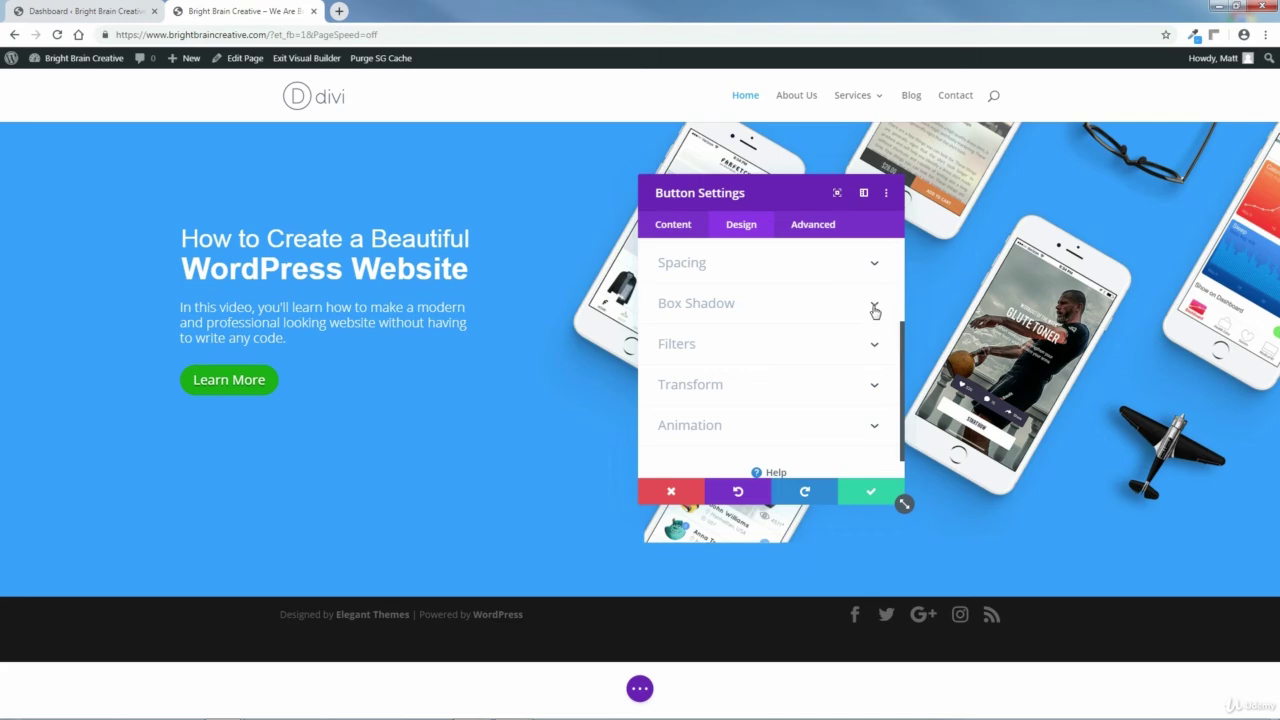
pyautogui.click(874, 308)
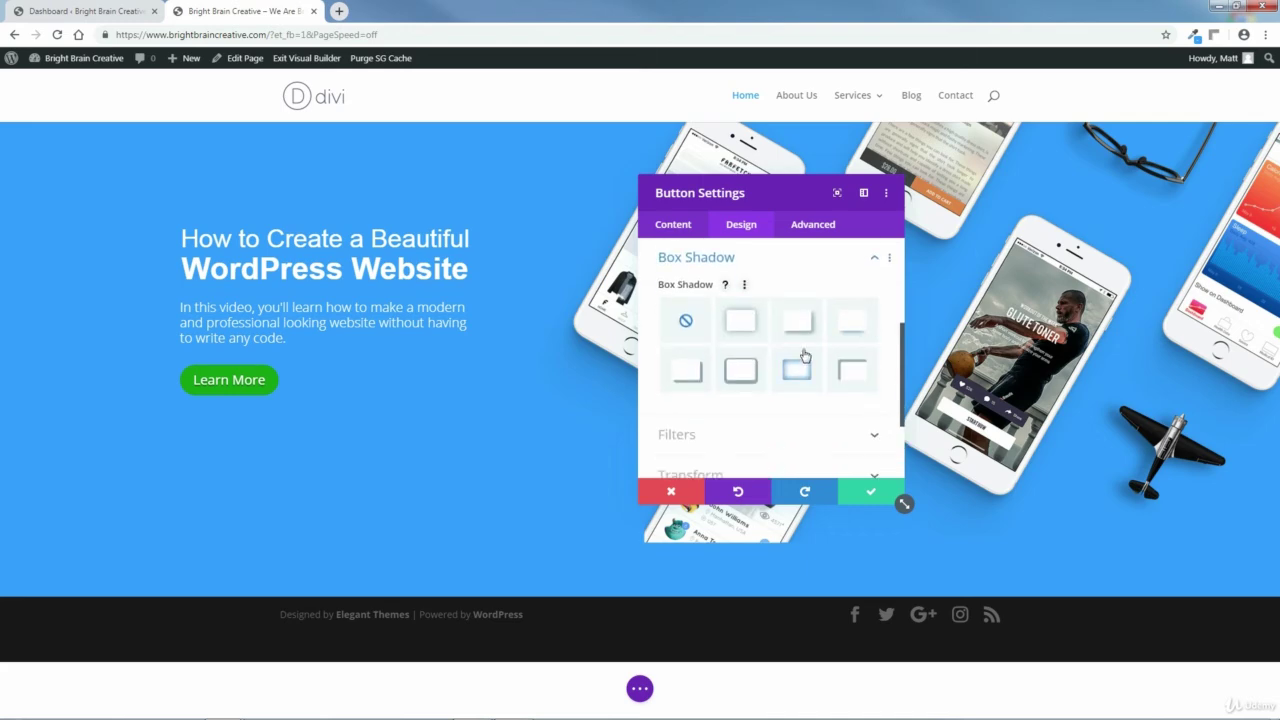
pyautogui.click(853, 328)
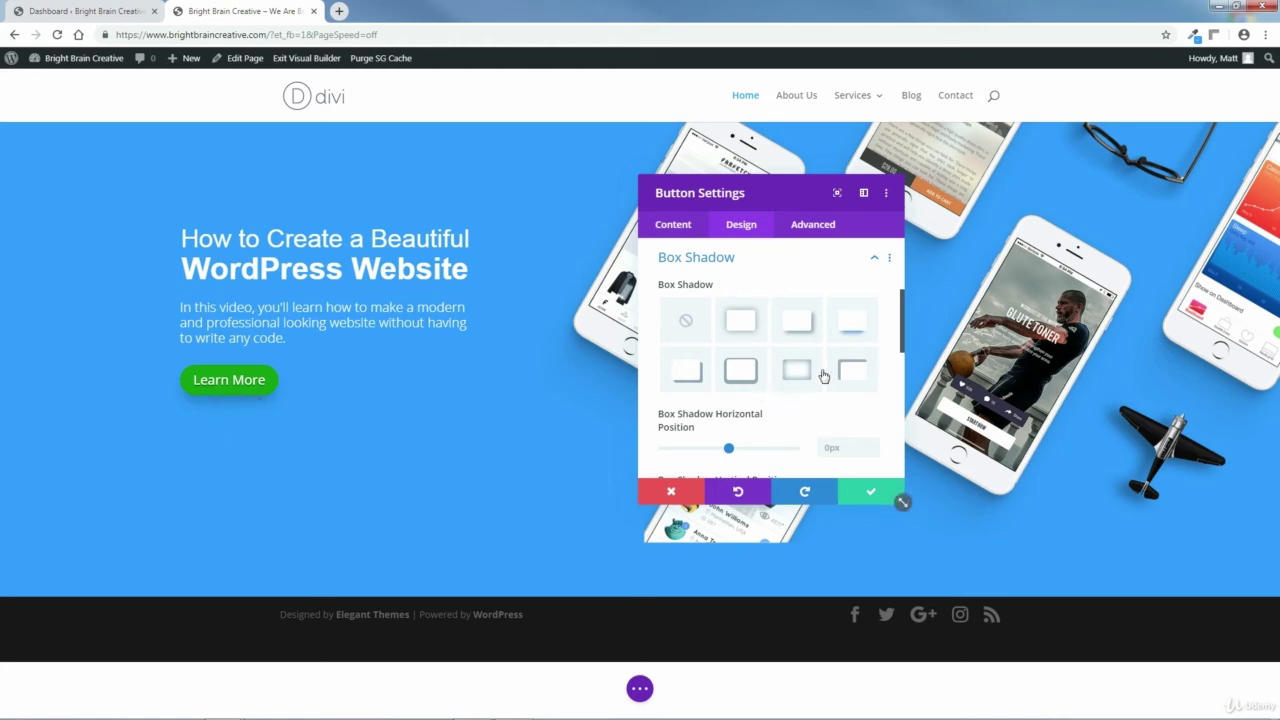
# Enable hover options for the box shadow's vertical position and set it to 0px by default and 12px on hover.
pyautogui.moveTo(901, 328); pyautogui.dragTo(913, 372)
pyautogui.moveTo(826, 355)
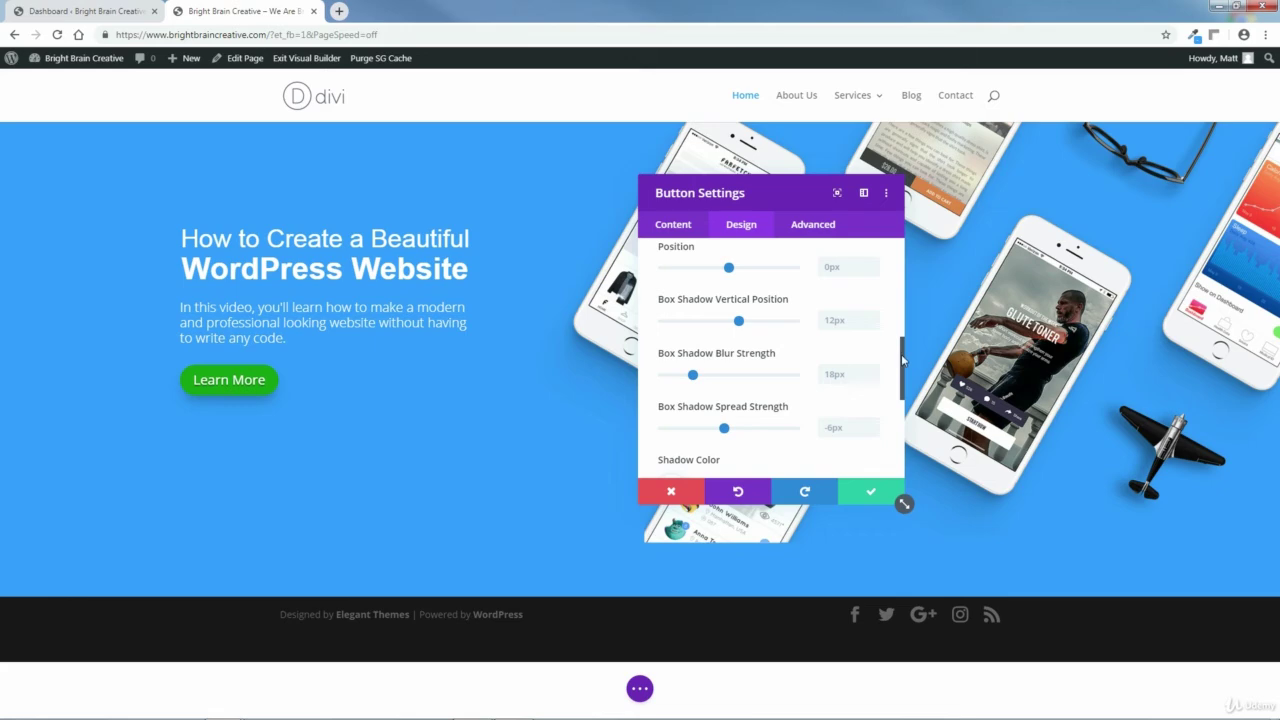
pyautogui.scroll(1, 906, 354)
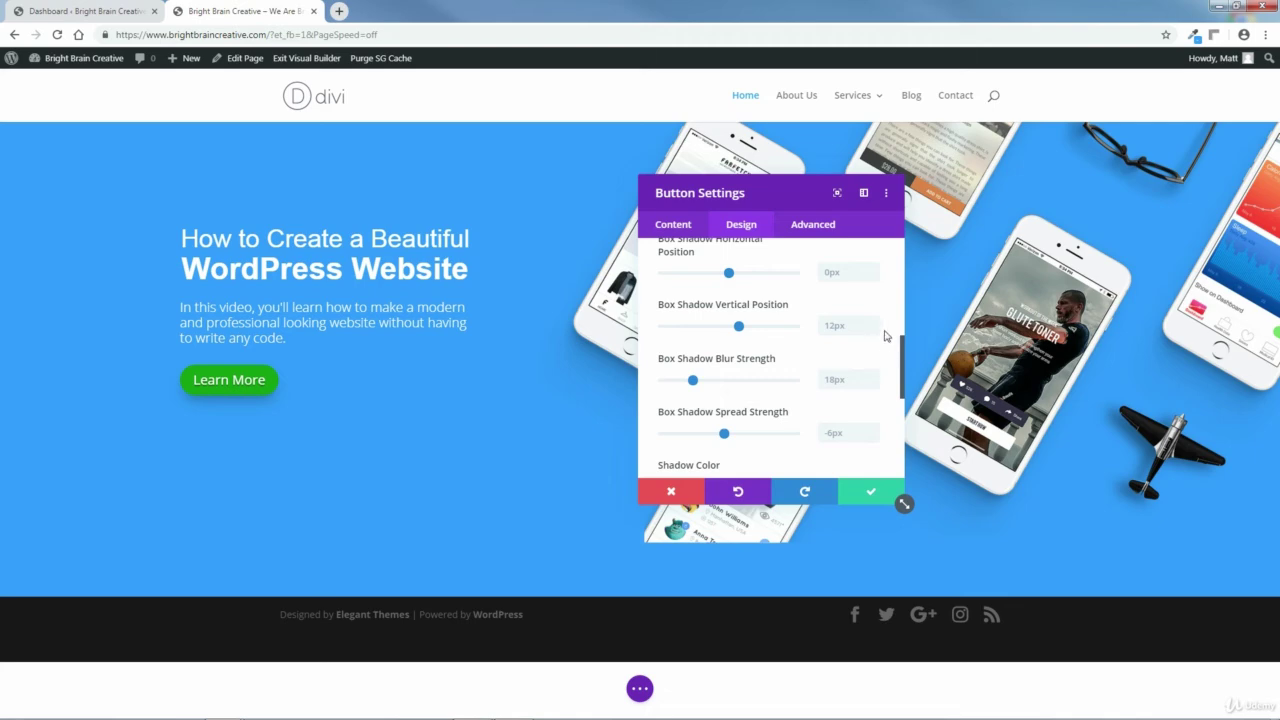
pyautogui.moveTo(778, 318)
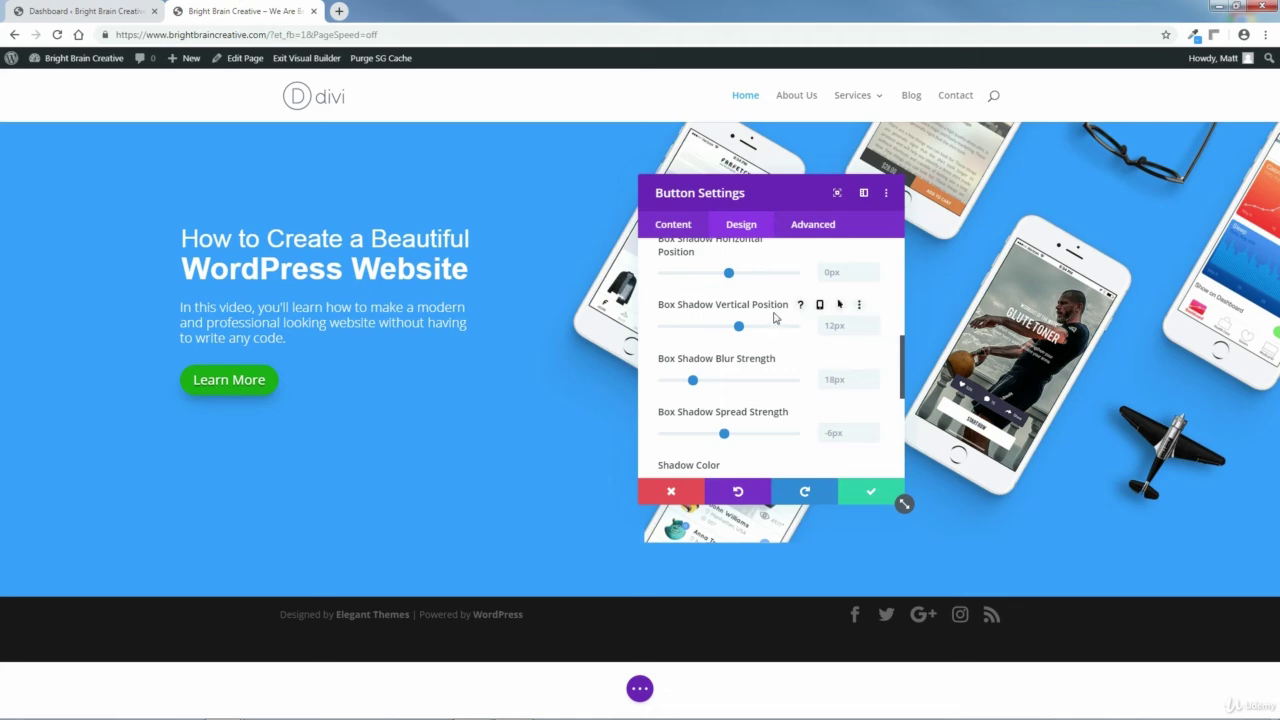
pyautogui.click(839, 305)
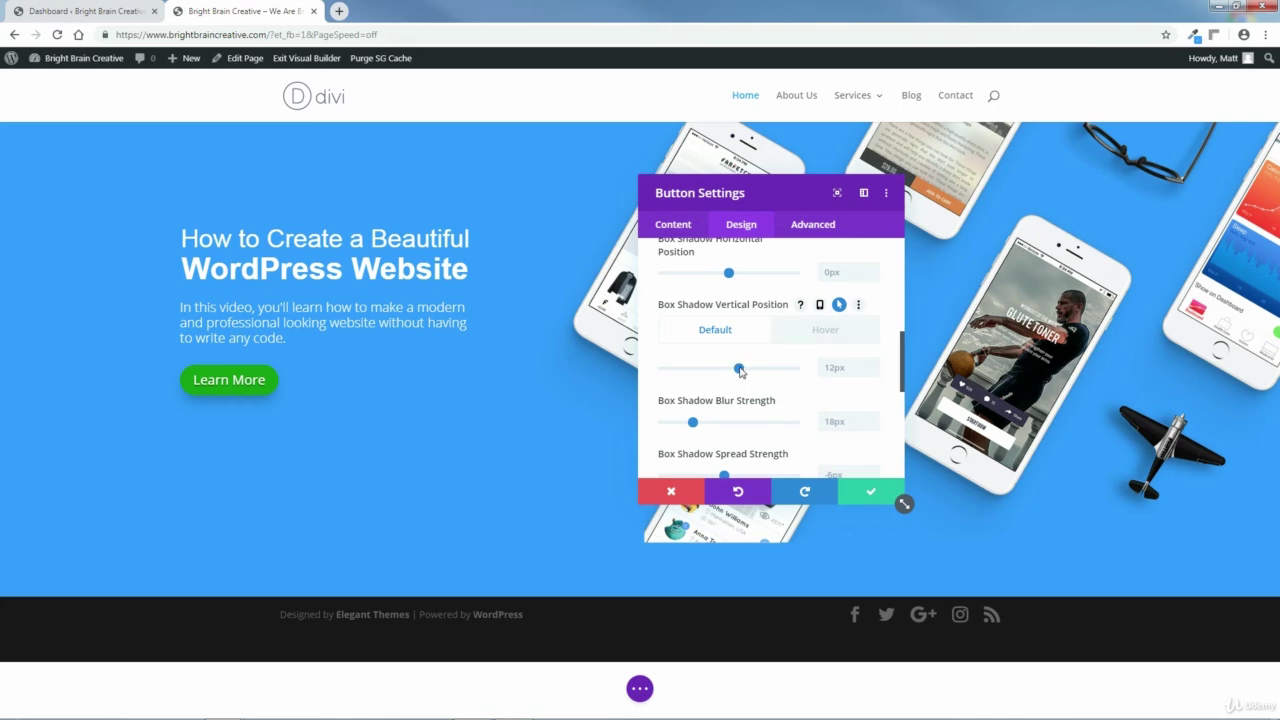
pyautogui.moveTo(740, 371); pyautogui.dragTo(732, 373)
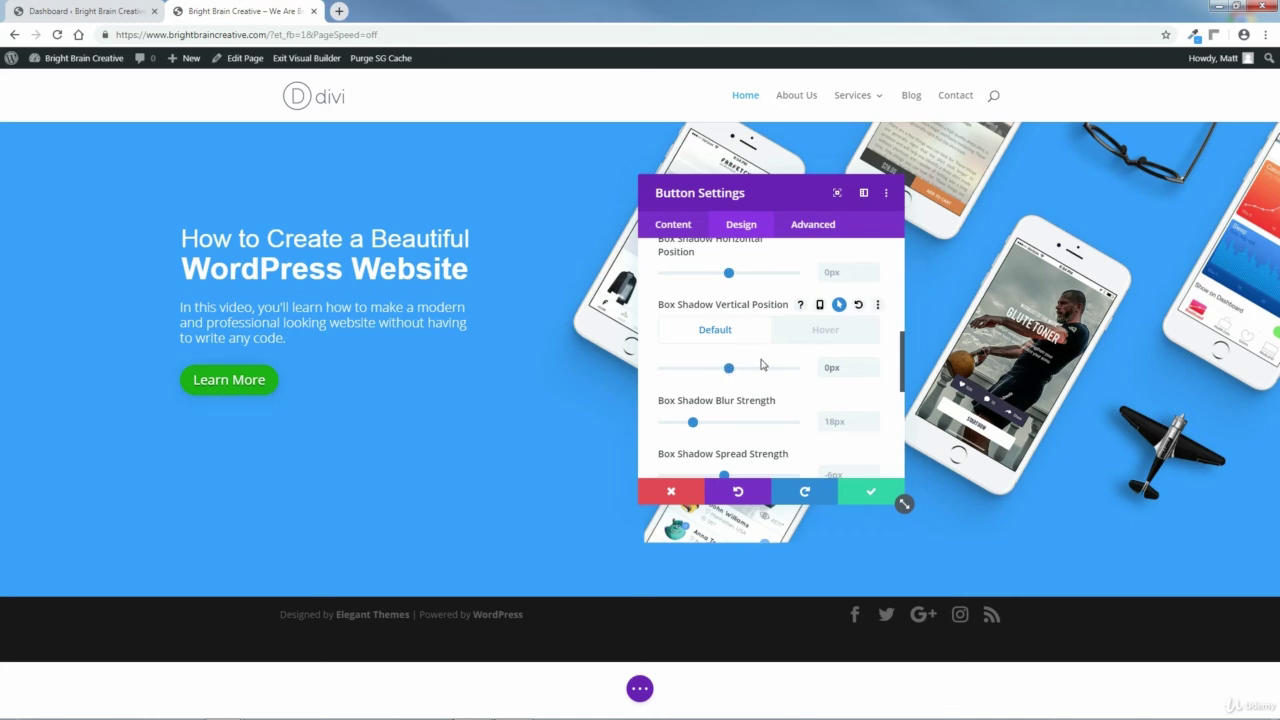
pyautogui.click(825, 331)
pyautogui.moveTo(731, 371); pyautogui.dragTo(740, 374)
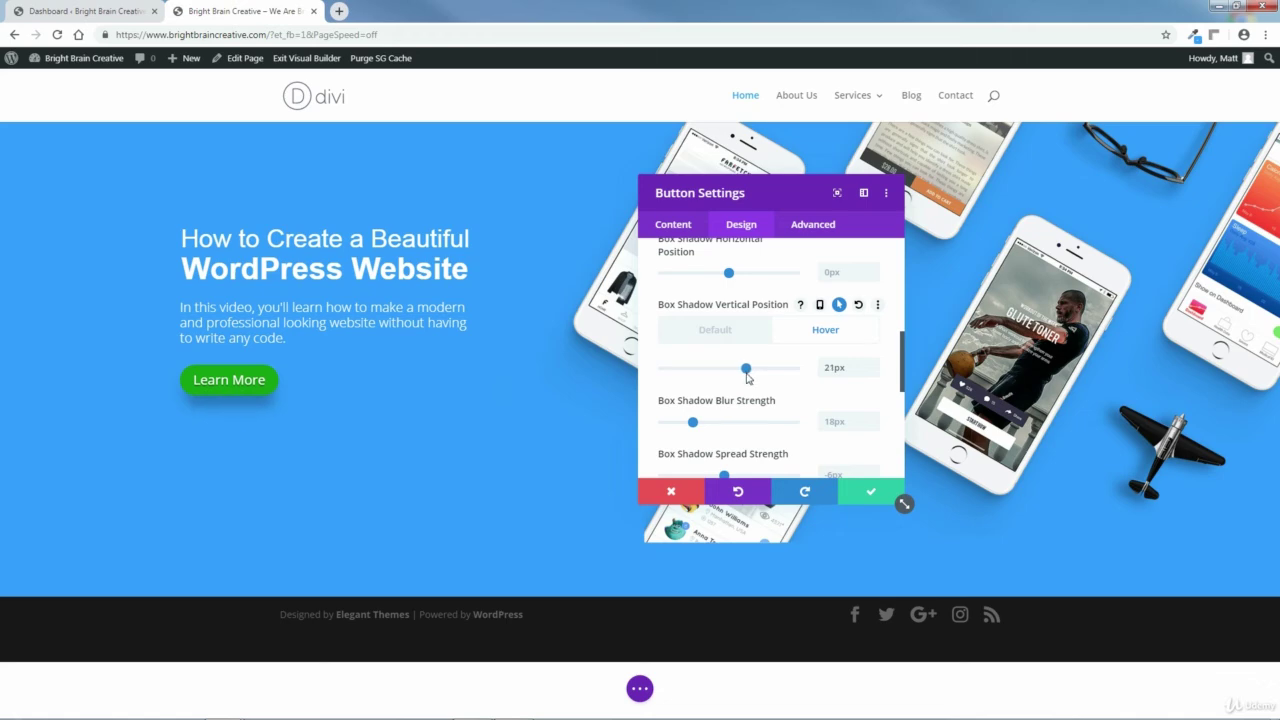
pyautogui.moveTo(747, 377); pyautogui.dragTo(744, 378)
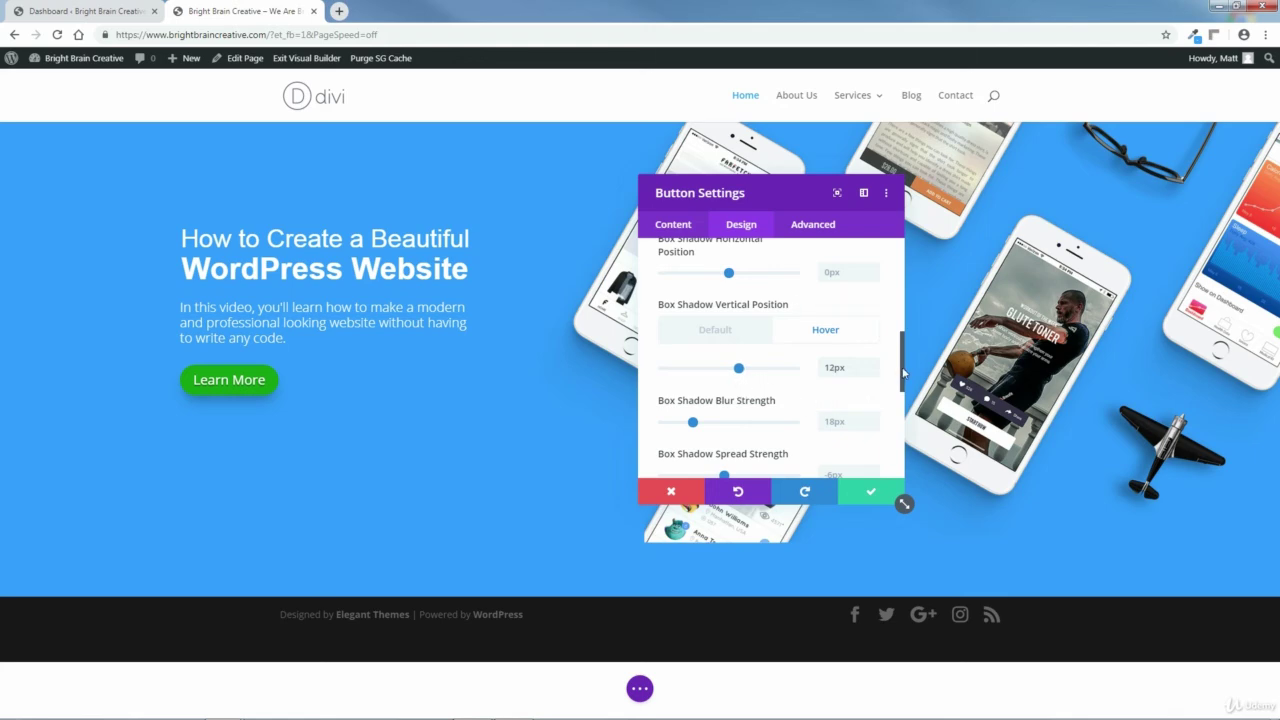
# Enable hover options for the box shadow's blur strength and set it to 6px by default and 18px on hover.
pyautogui.scroll(-1, 904, 374)
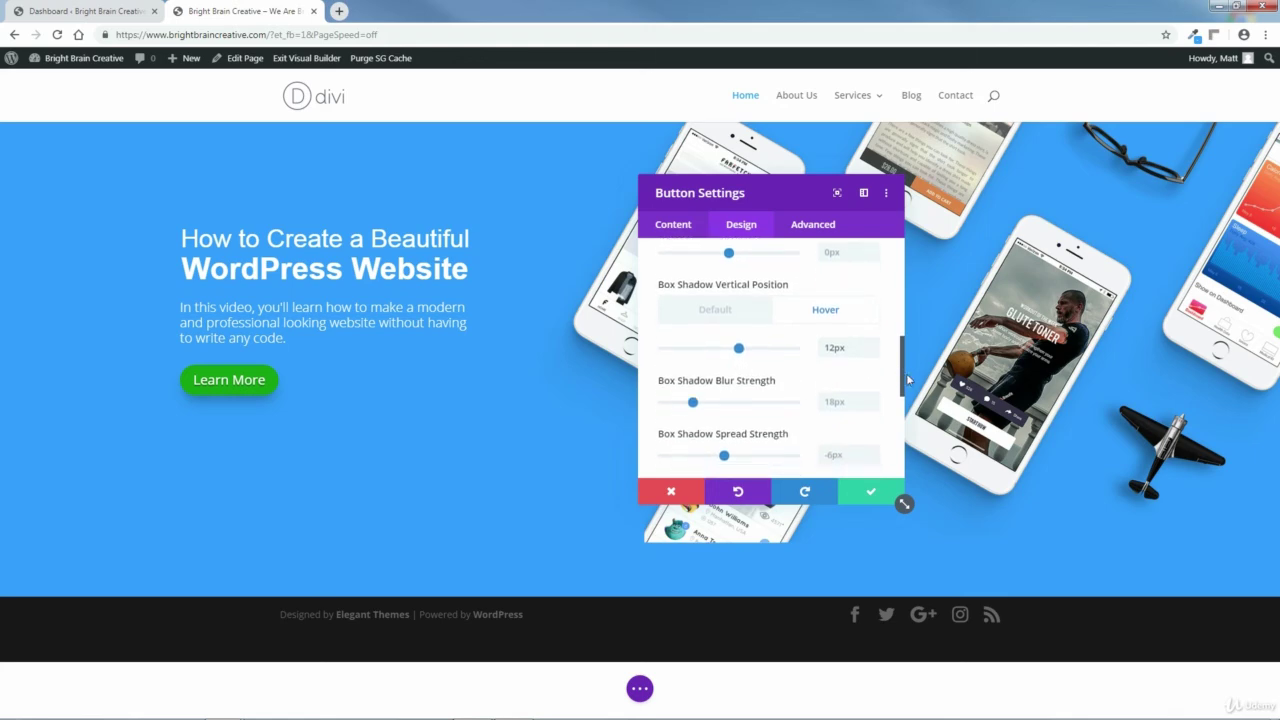
pyautogui.scroll(-2, 908, 382)
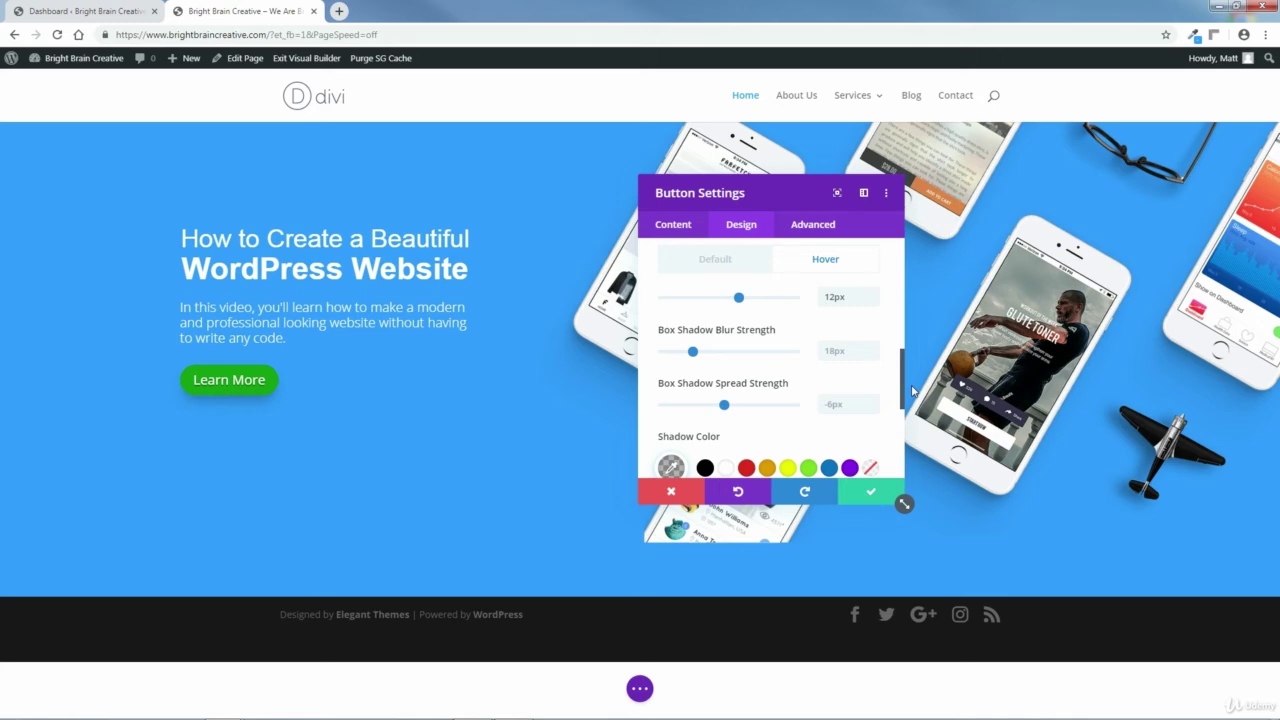
pyautogui.moveTo(817, 335)
pyautogui.click(826, 331)
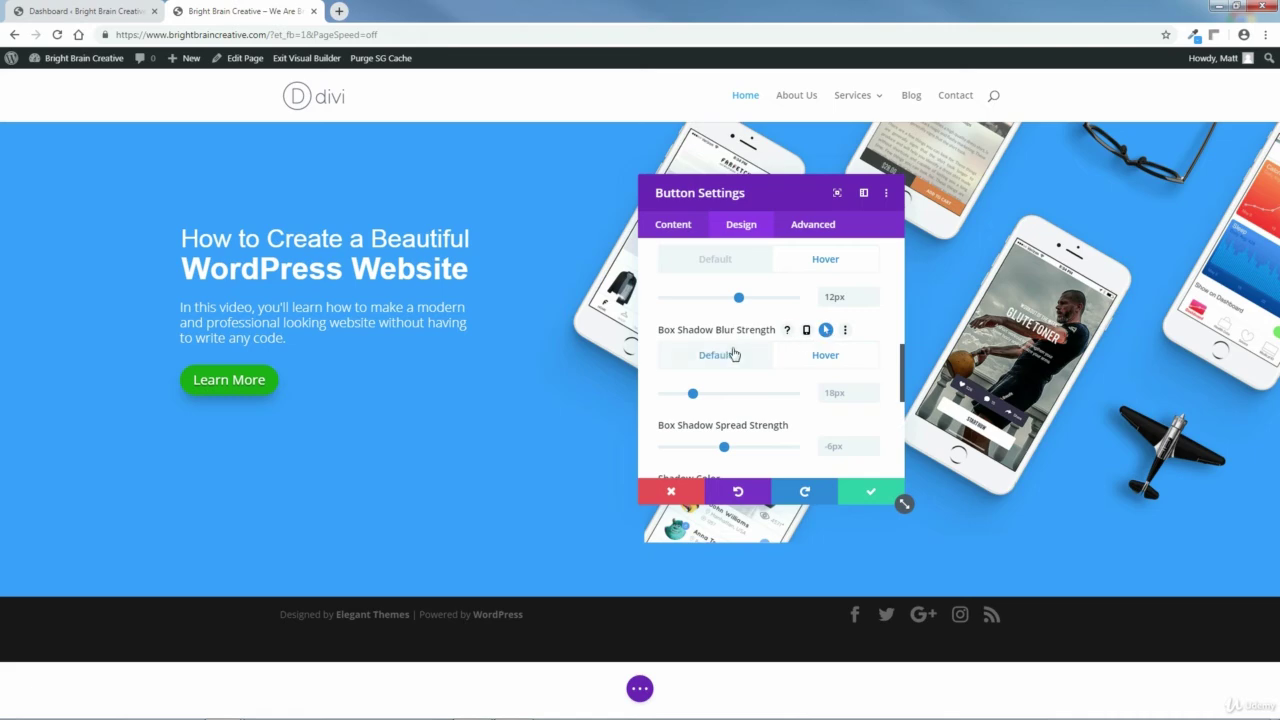
pyautogui.click(728, 357)
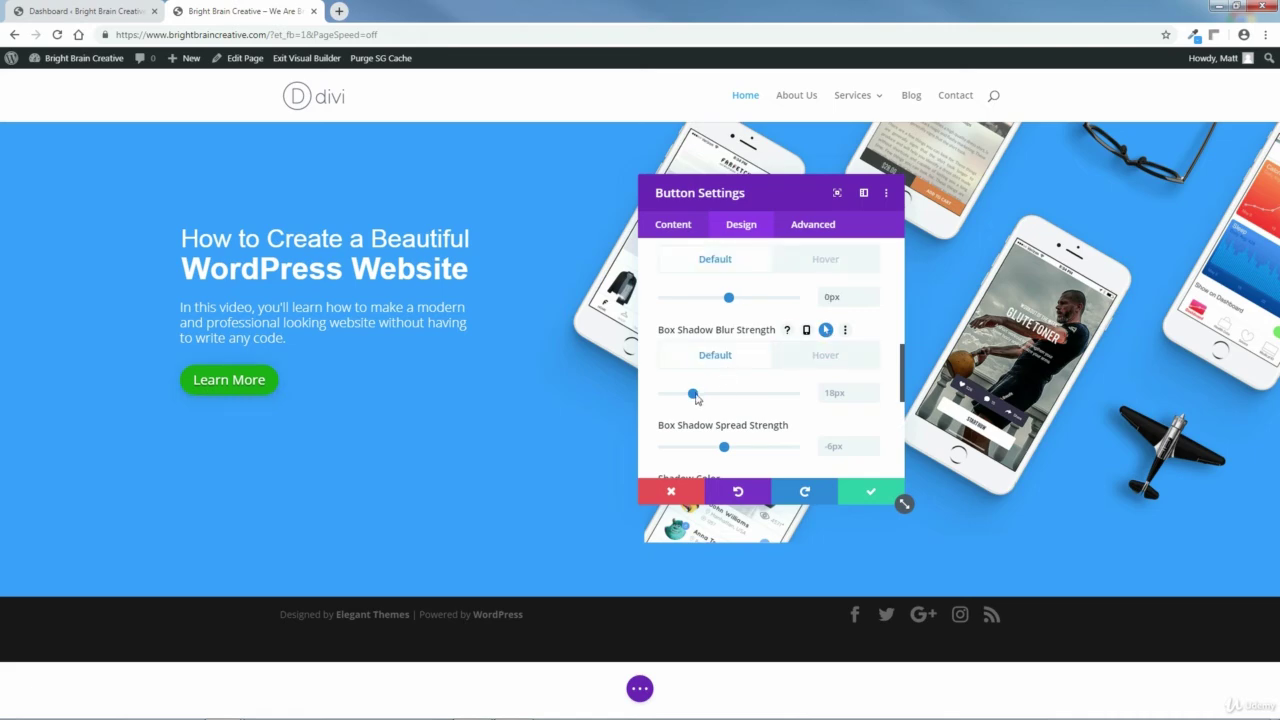
pyautogui.moveTo(693, 395); pyautogui.dragTo(689, 395)
pyautogui.moveTo(683, 404); pyautogui.dragTo(679, 406)
pyautogui.click(824, 362)
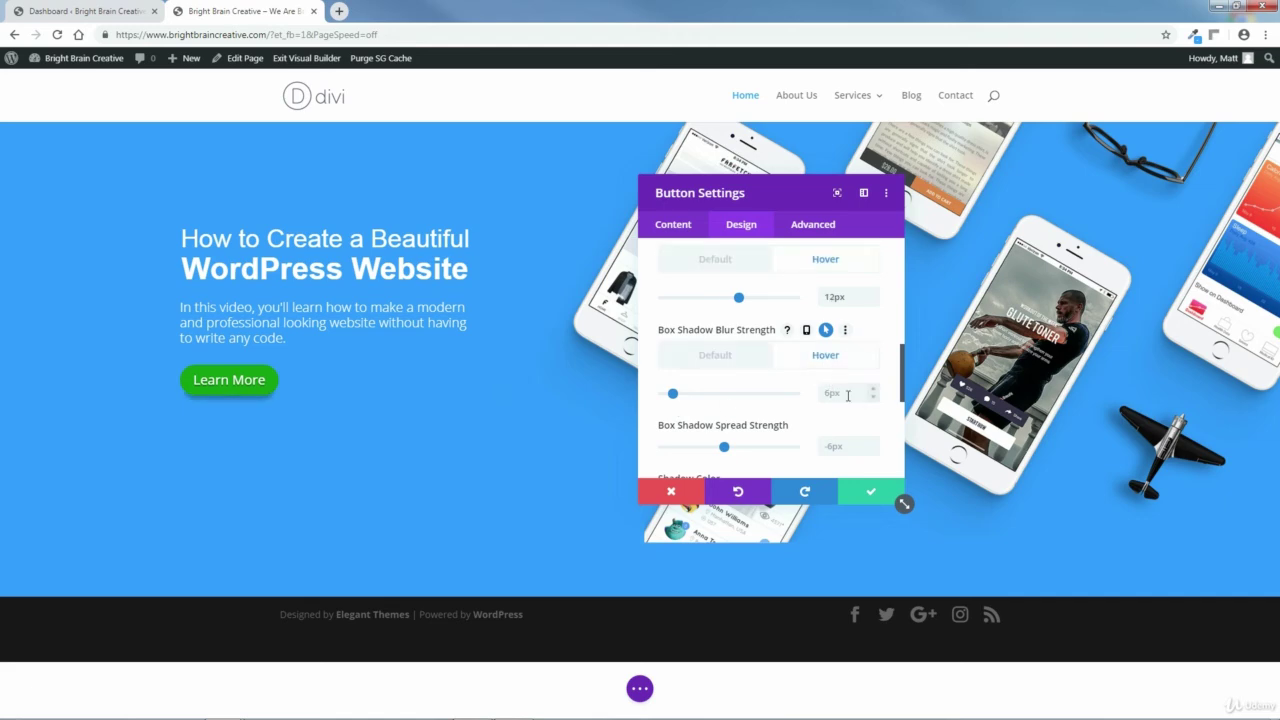
pyautogui.click(873, 390)
pyautogui.click(873, 390)
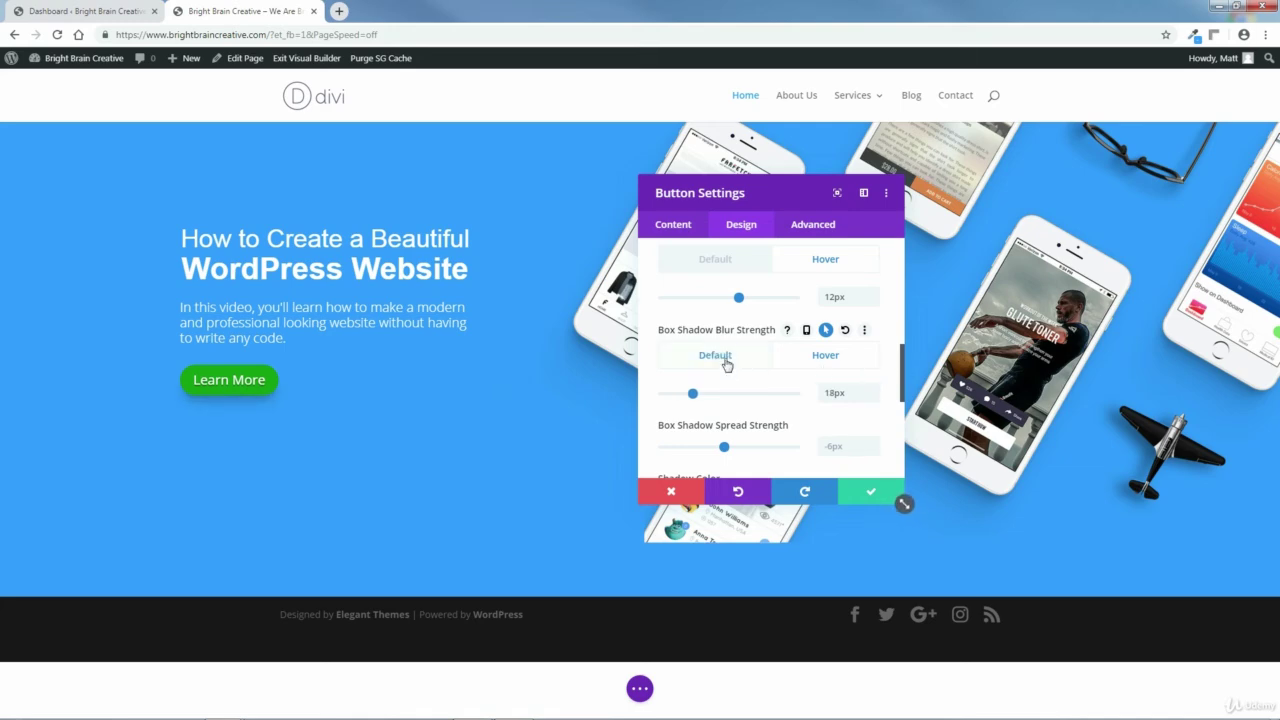
# Compare the default and hover states of the box shadow's blur strength and vertical position, and close the Box Shadow settings.
pyautogui.click(717, 360)
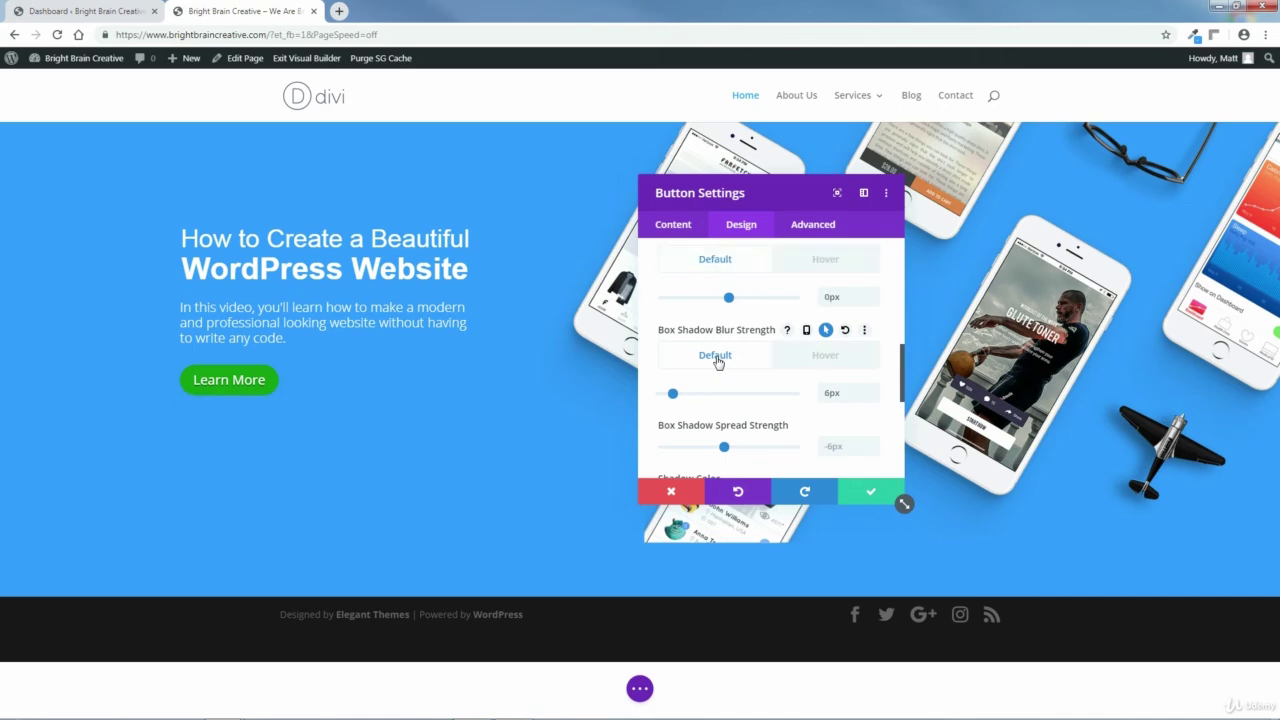
pyautogui.click(826, 356)
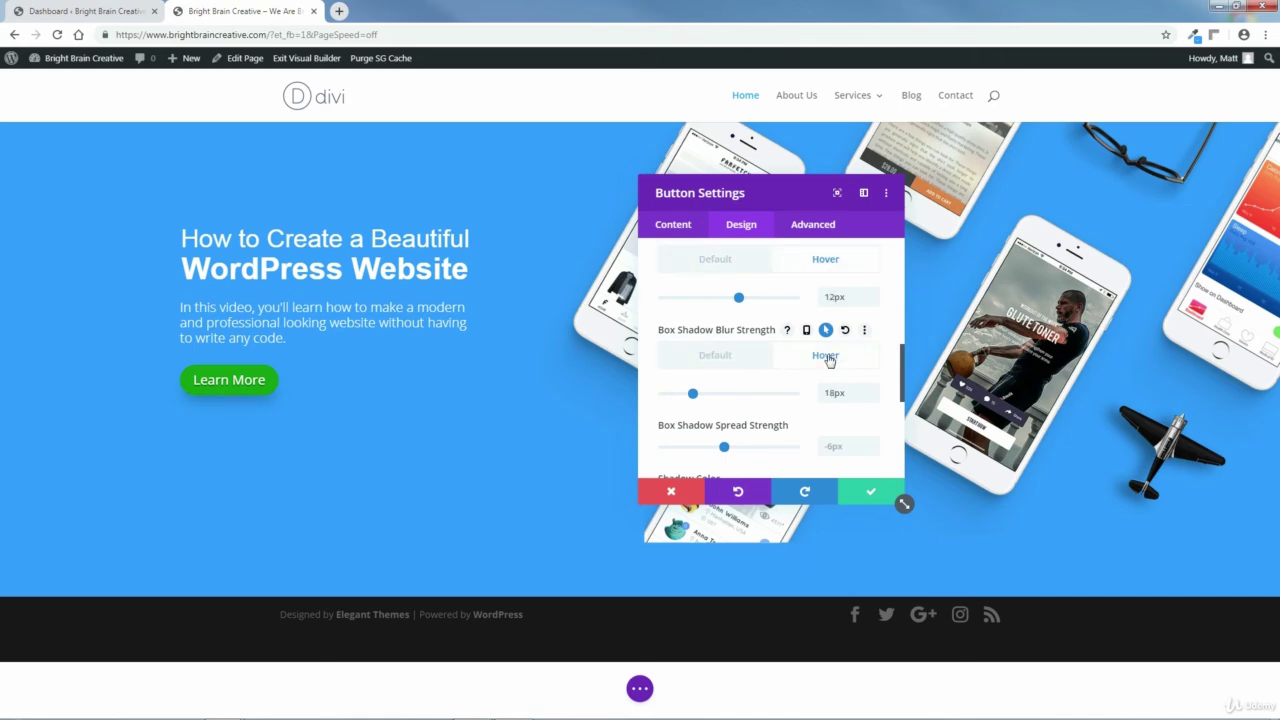
pyautogui.scroll(2, 904, 352)
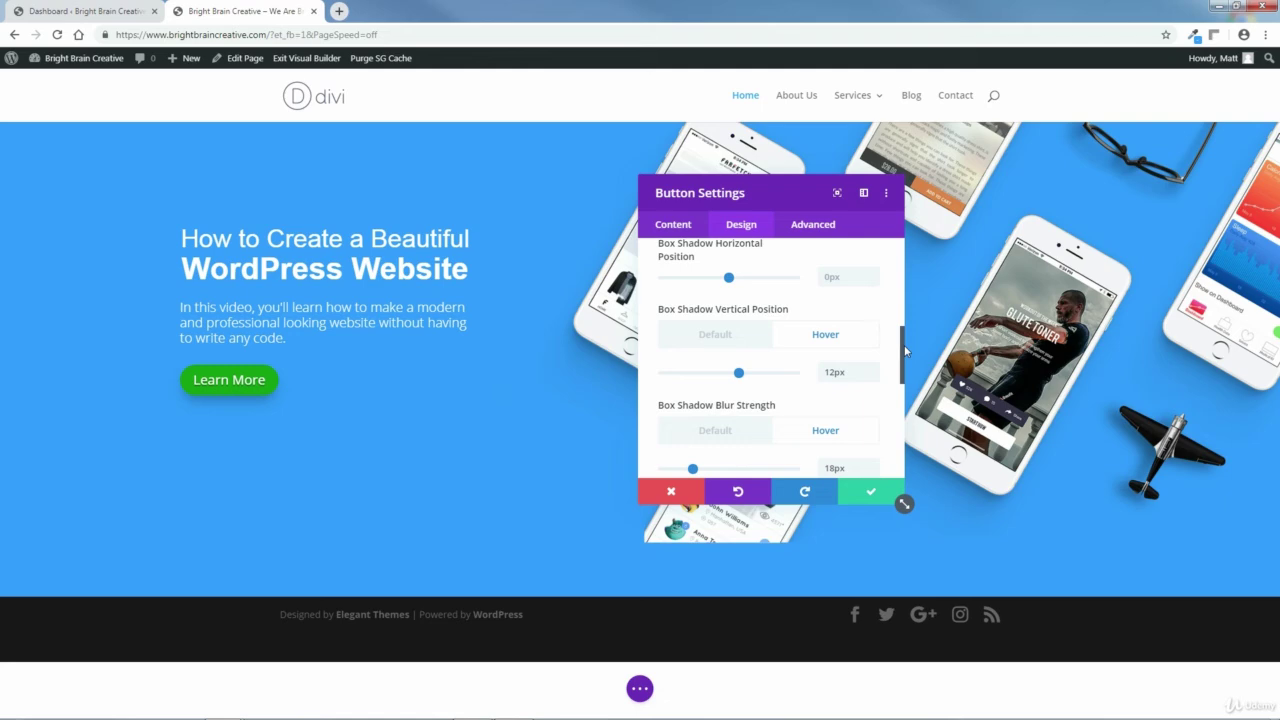
pyautogui.click(716, 342)
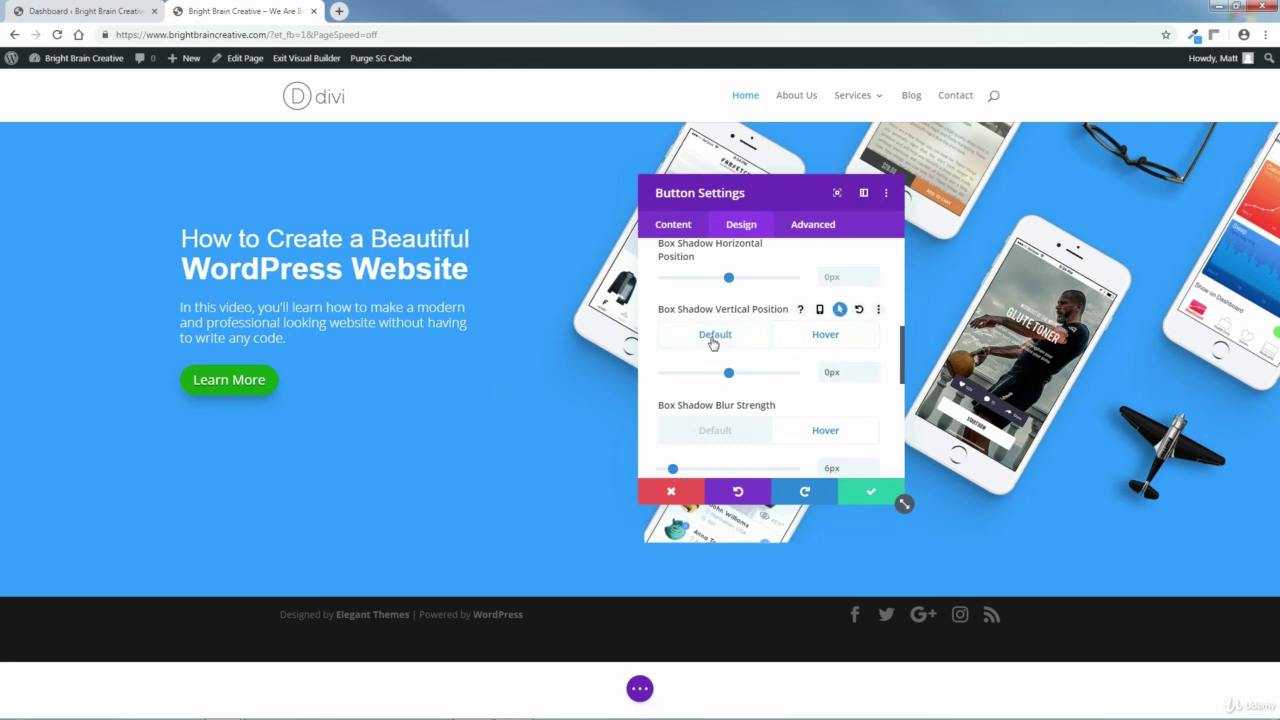
pyautogui.click(828, 338)
pyautogui.moveTo(898, 342); pyautogui.dragTo(893, 297)
pyautogui.scroll(2, 886, 329)
pyautogui.click(877, 335)
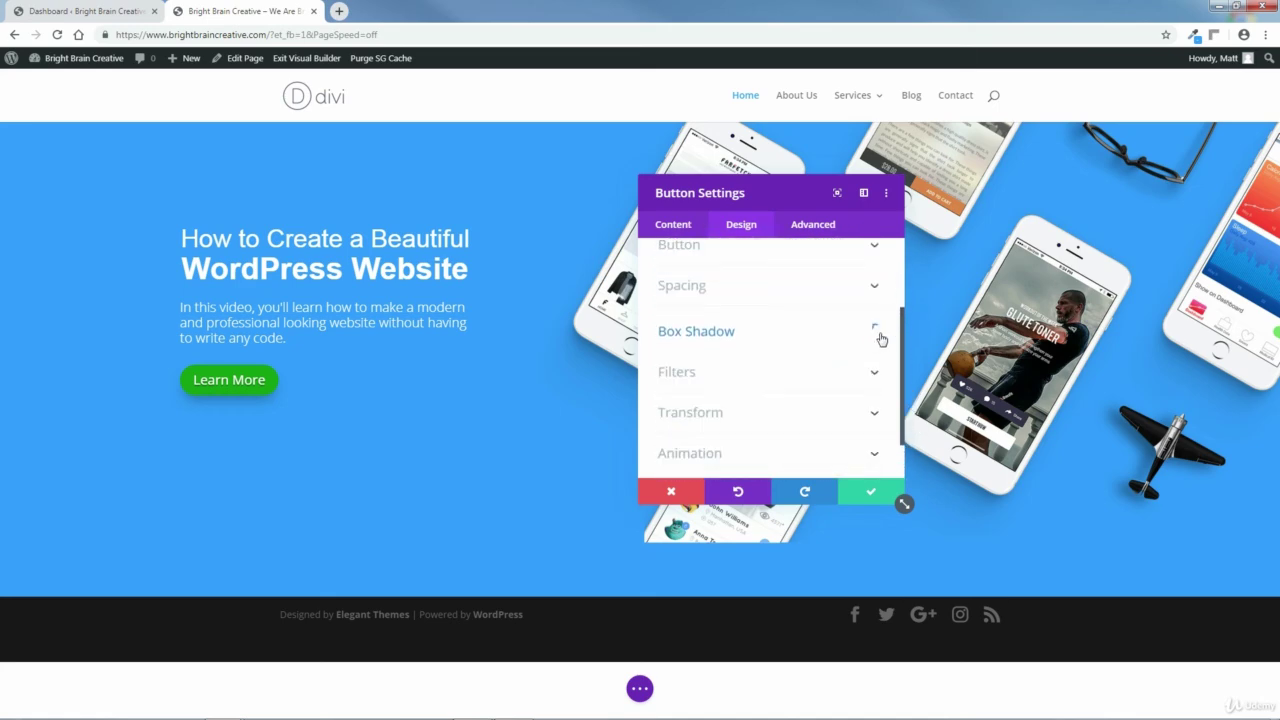
# Give the Learn More button a Slide animation with the direction Up.
pyautogui.scroll(-1, 903, 341)
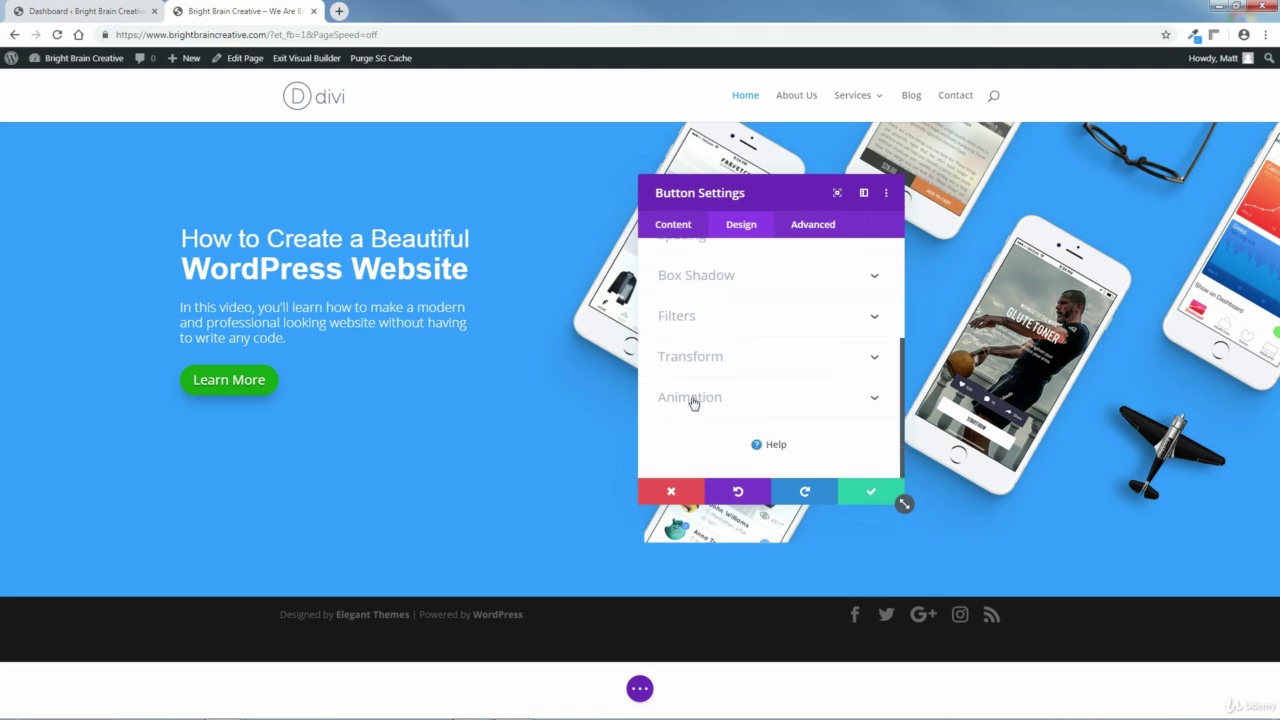
pyautogui.click(871, 399)
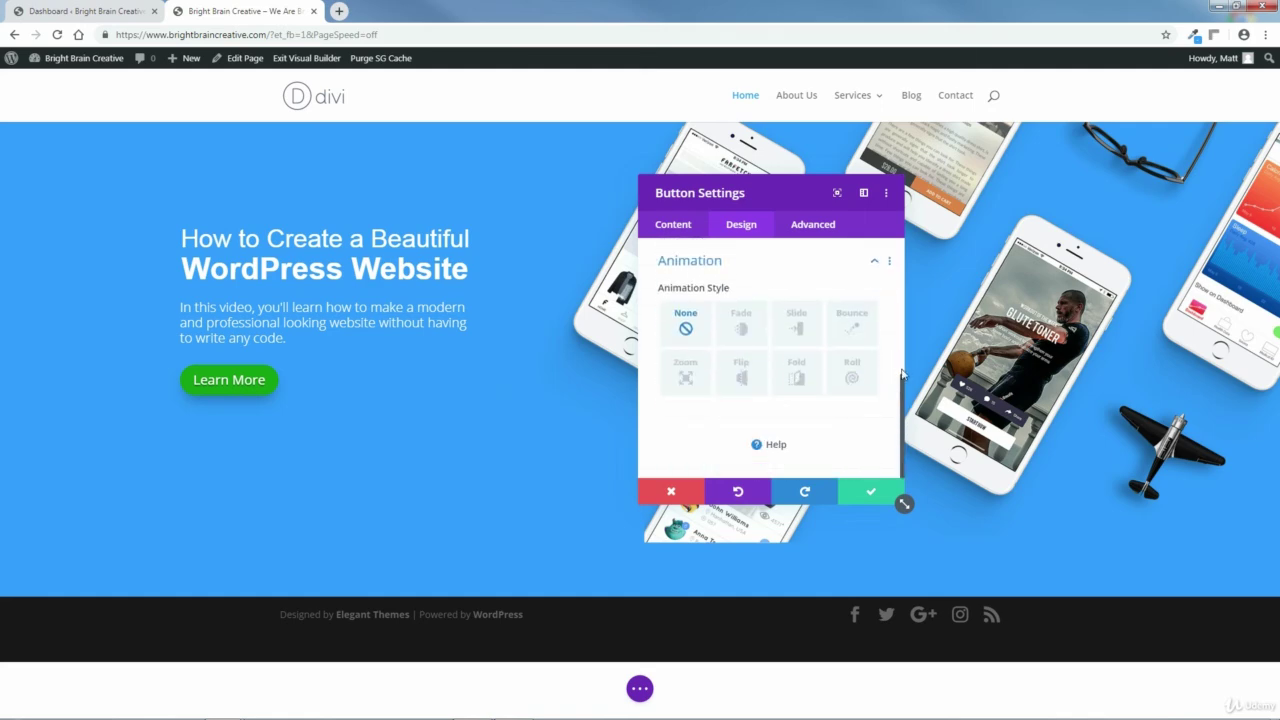
pyautogui.click(798, 328)
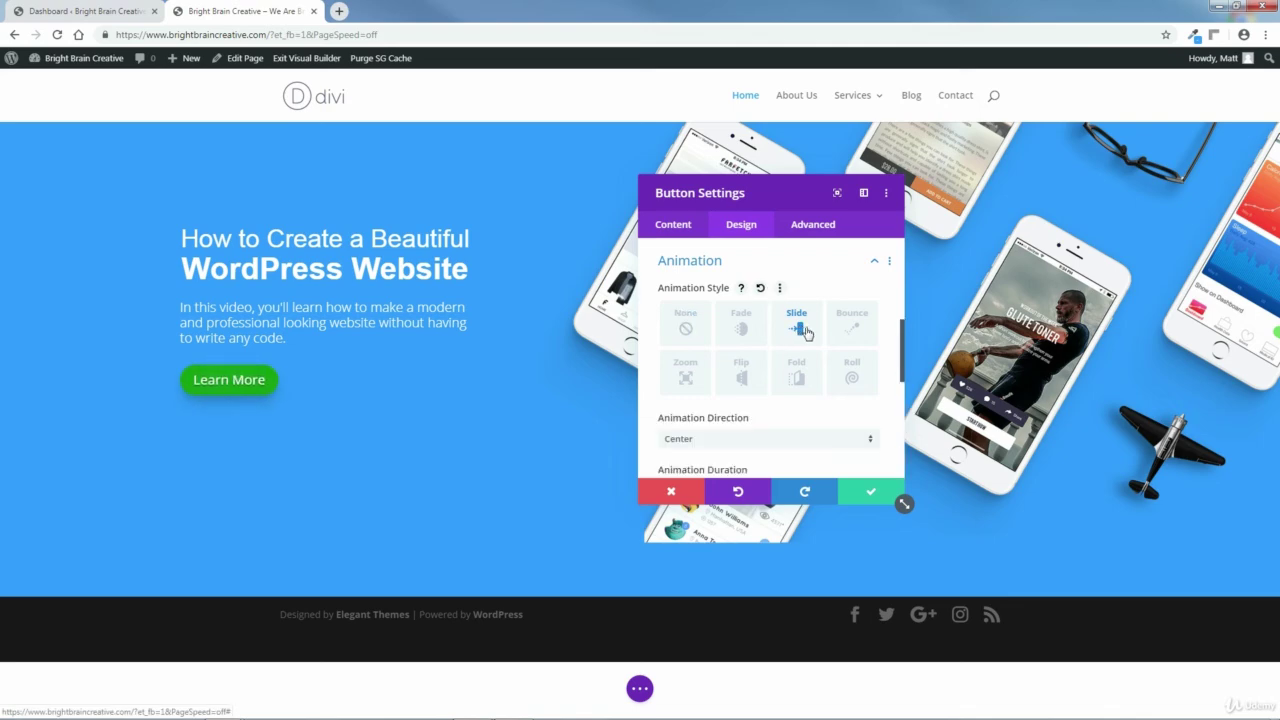
pyautogui.moveTo(903, 354); pyautogui.dragTo(918, 390)
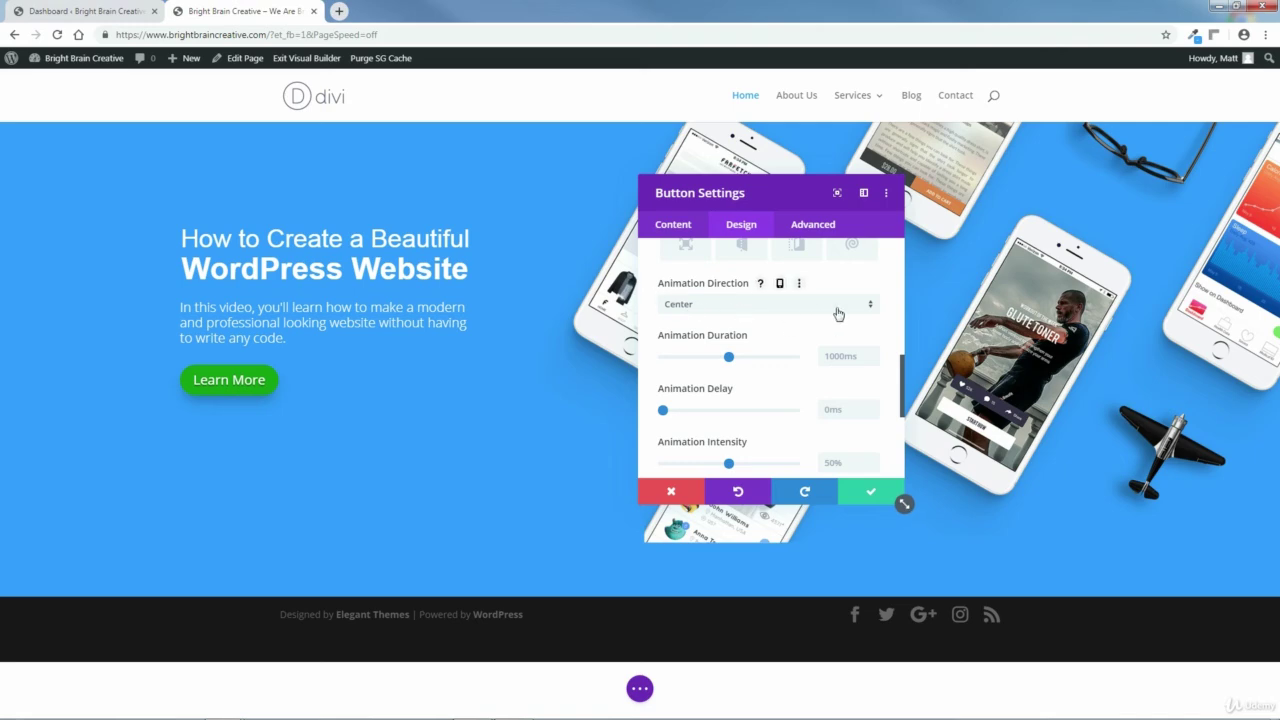
pyautogui.click(868, 306)
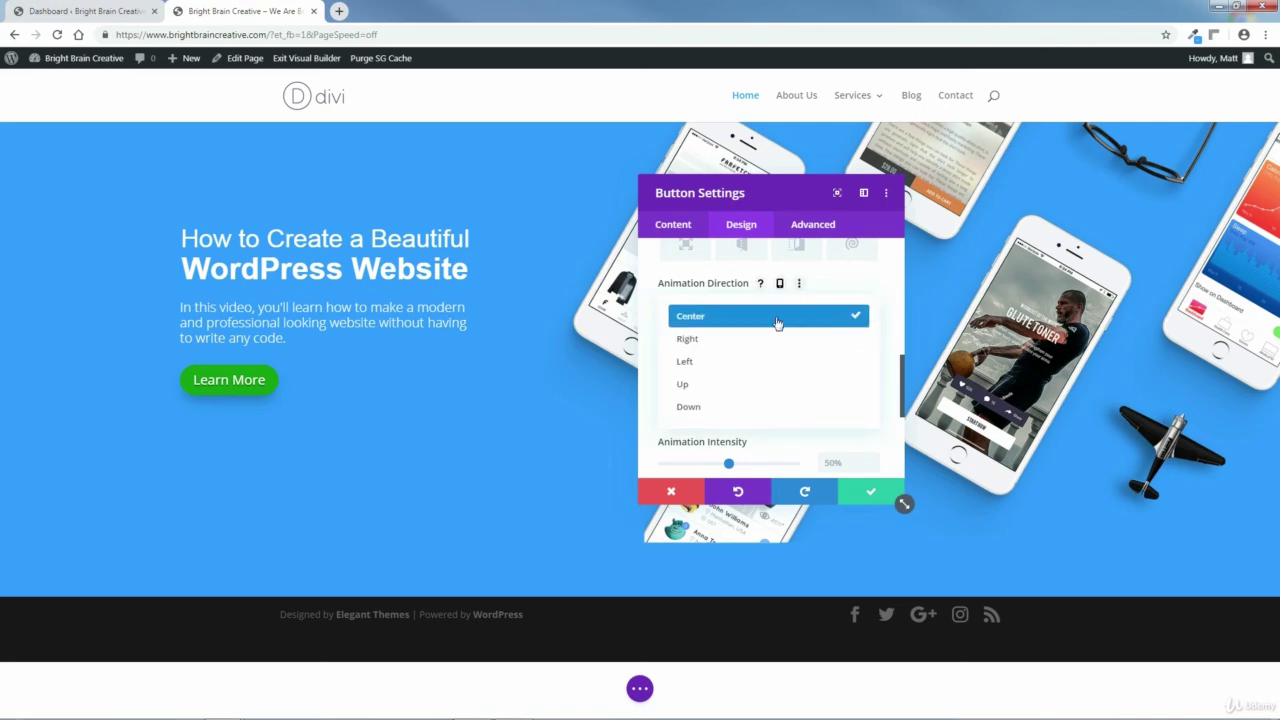
pyautogui.click(692, 386)
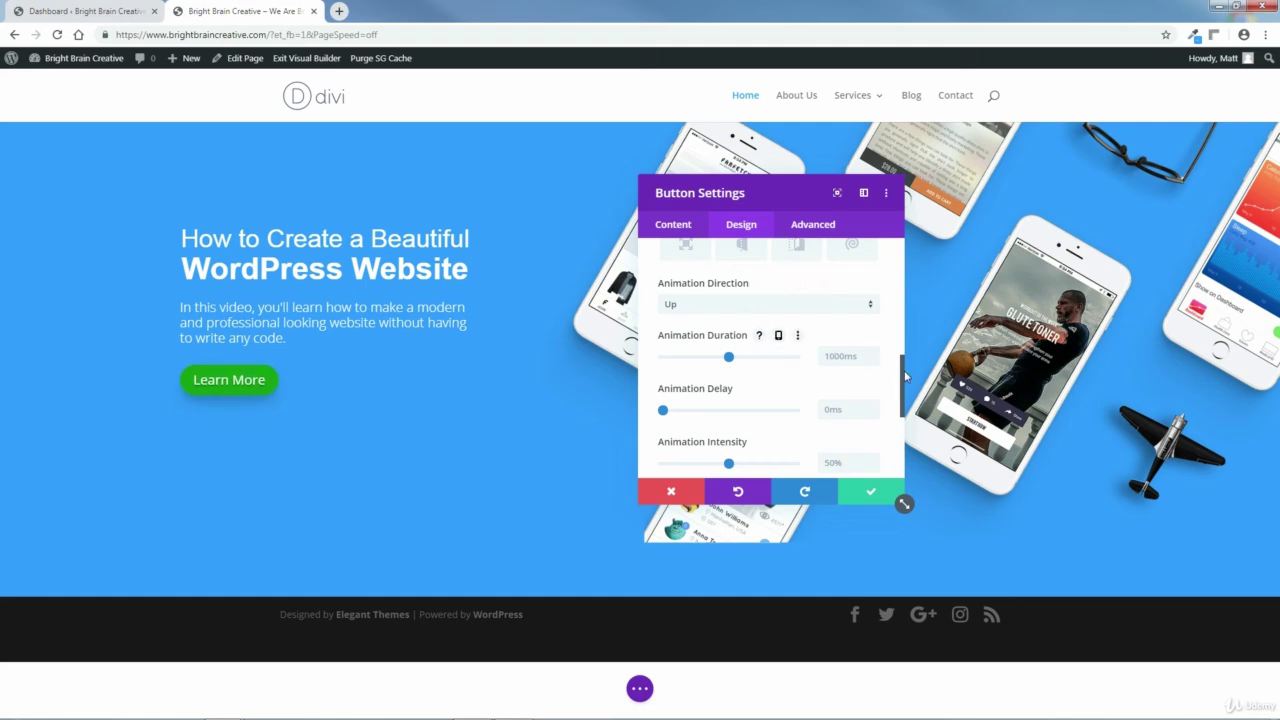
# Set the button's animation delay to 500ms and save the button settings.
pyautogui.moveTo(906, 376)
pyautogui.mouseDown()
pyautogui.moveTo(907, 413)
pyautogui.moveTo(902, 396)
pyautogui.mouseUp()
pyautogui.click(838, 329)
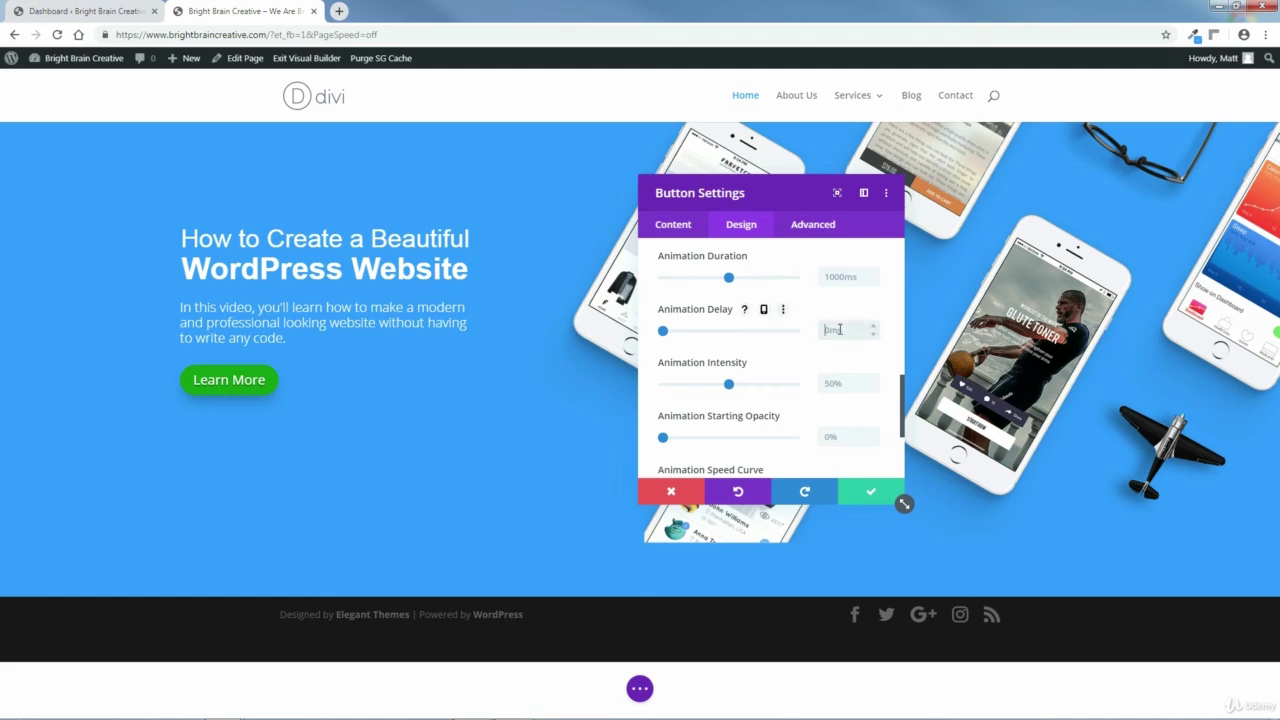
pyautogui.write('500ms')
pyautogui.moveTo(901, 390); pyautogui.dragTo(893, 302)
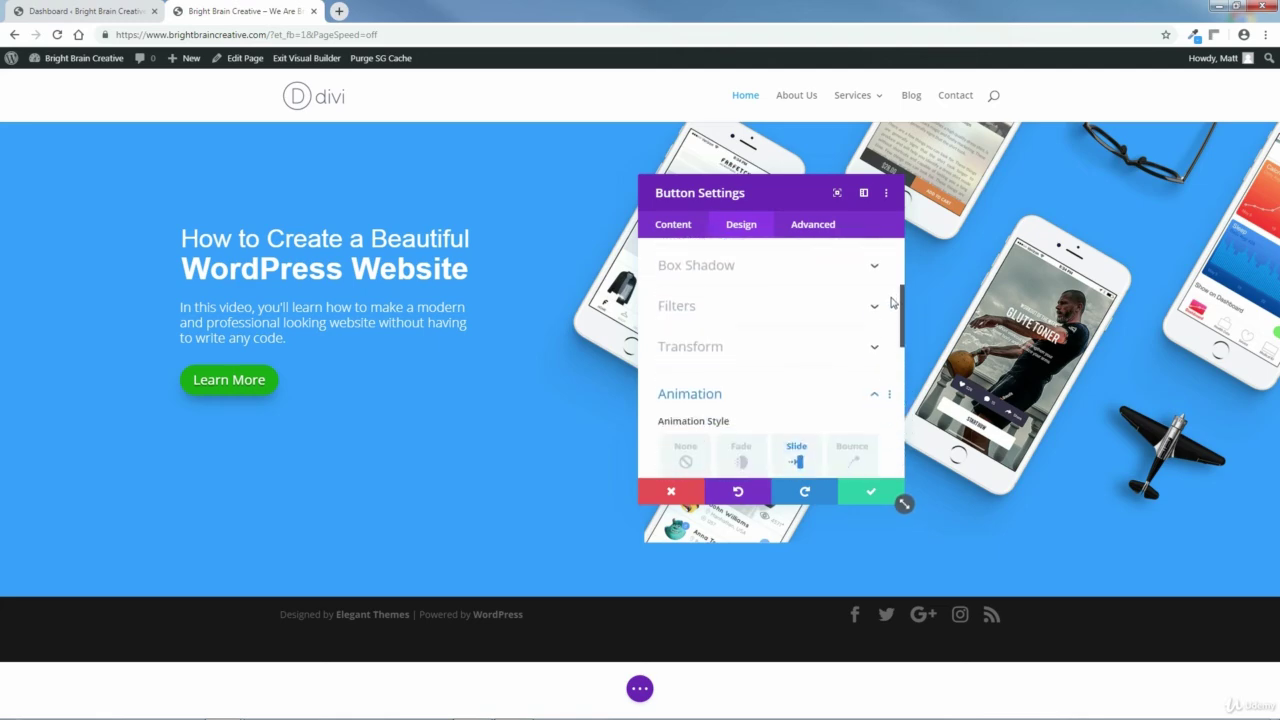
pyautogui.click(877, 395)
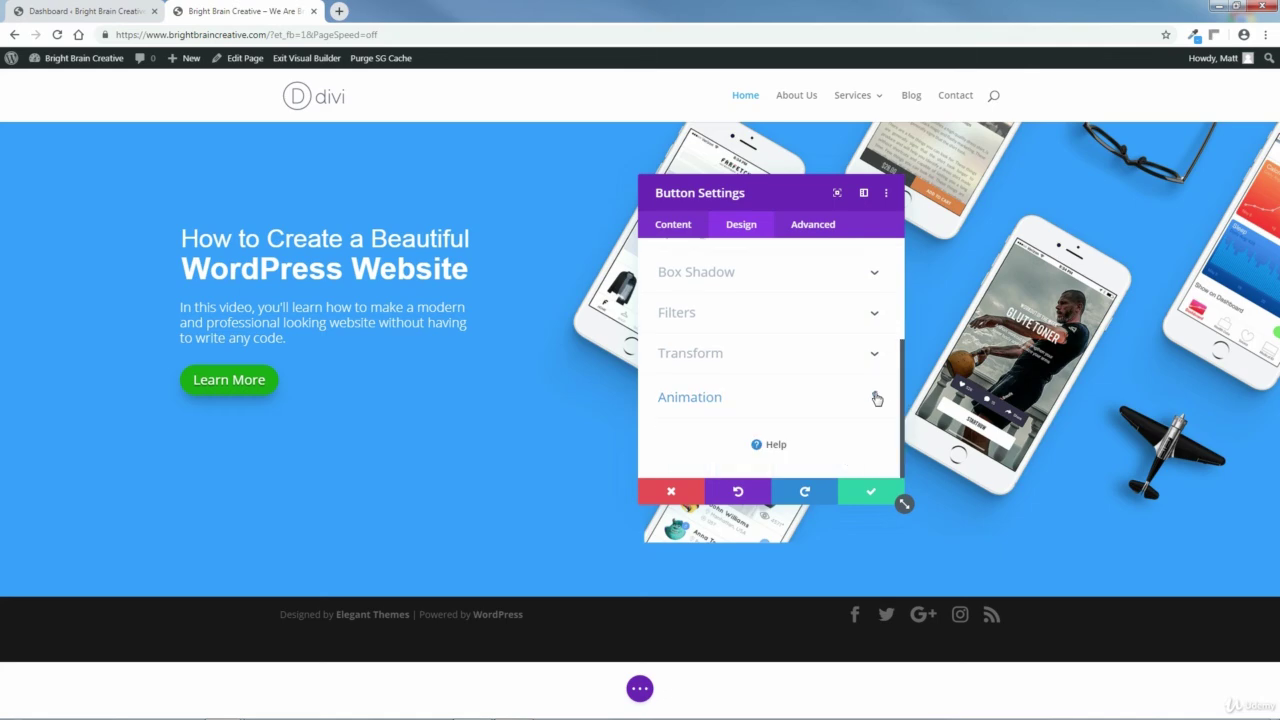
pyautogui.click(871, 493)
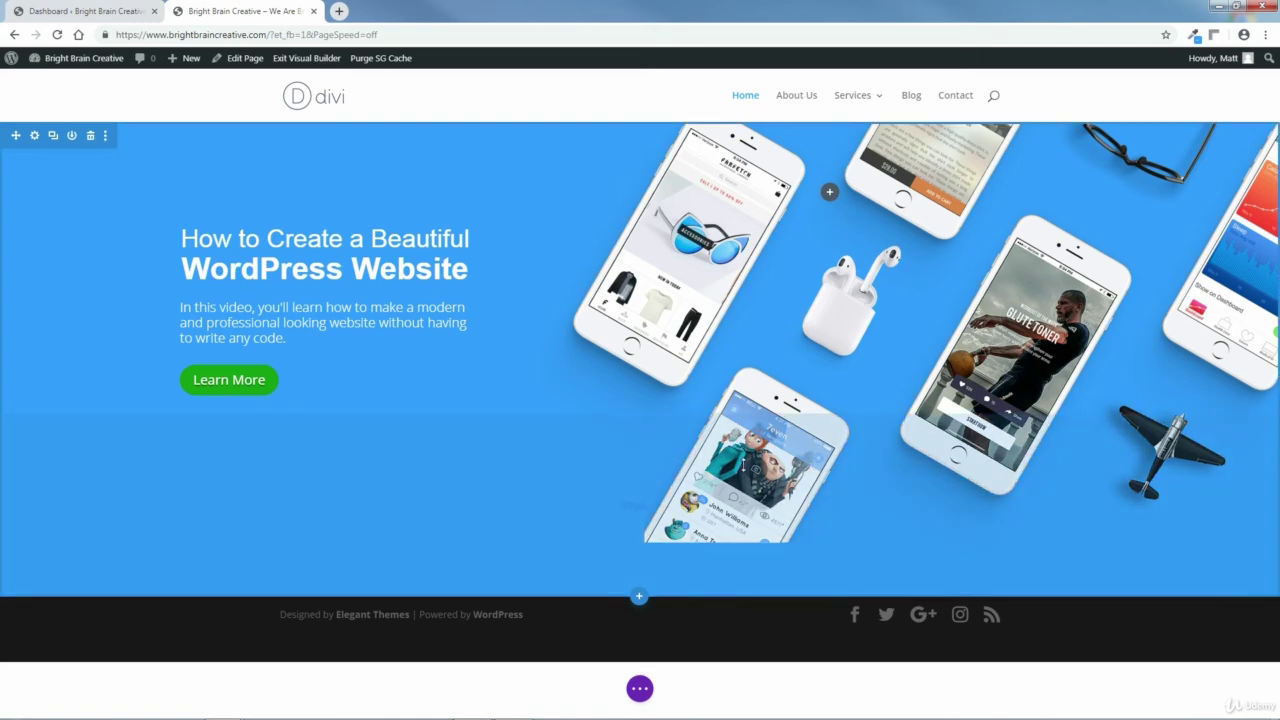
# Expand the builder's page controls and save the page.
pyautogui.click(640, 689)
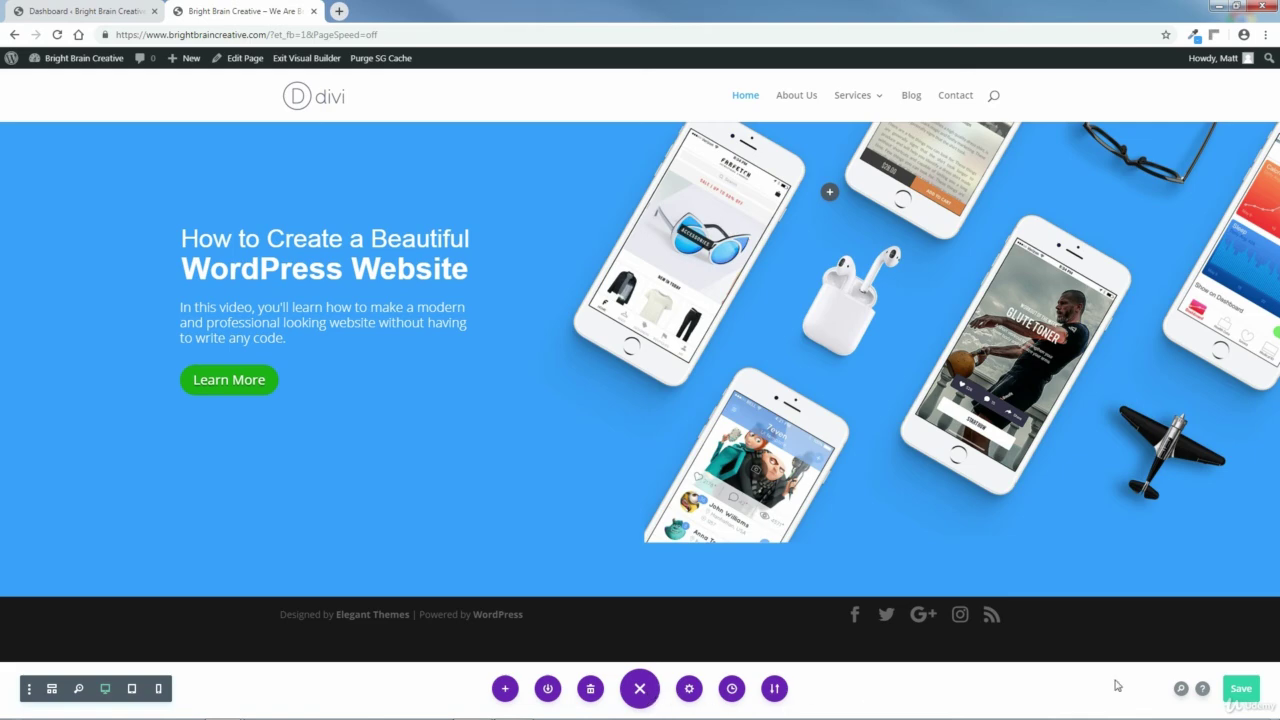
pyautogui.click(1241, 690)
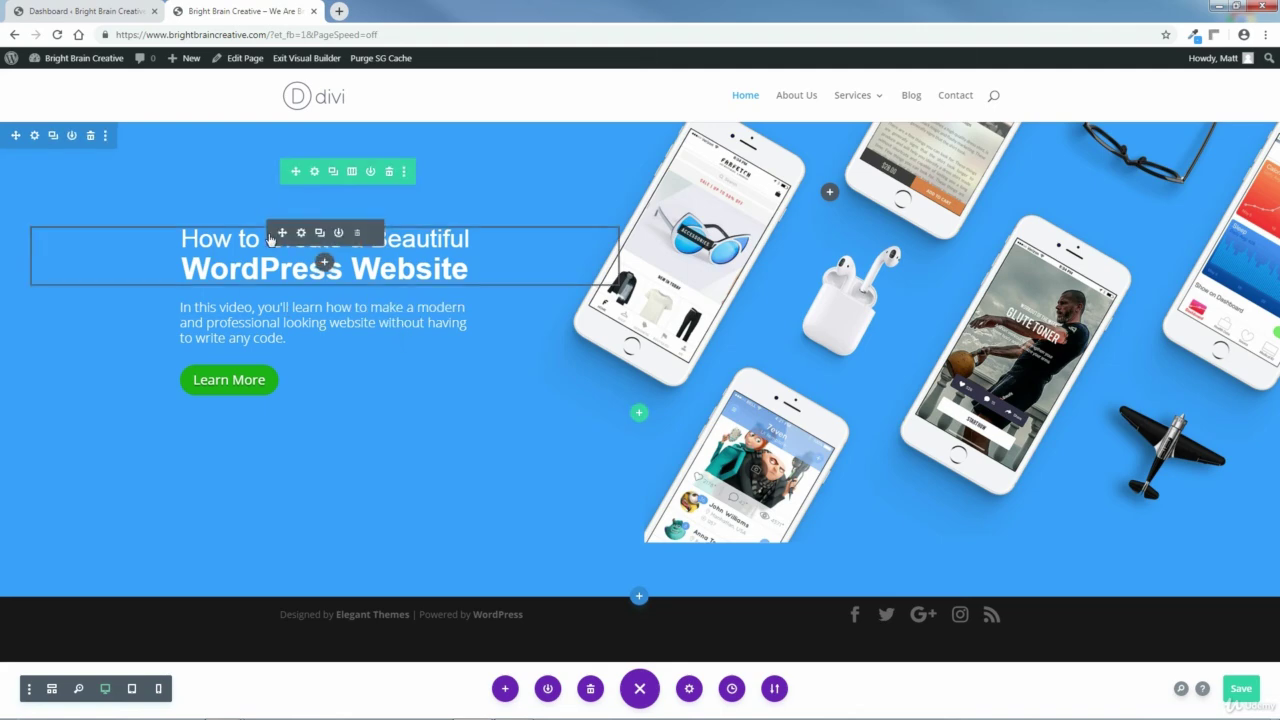
# Set the left margin of the "How to Create a Beautiful WordPress Website" heading to -425px and save its text settings.
pyautogui.click(301, 233)
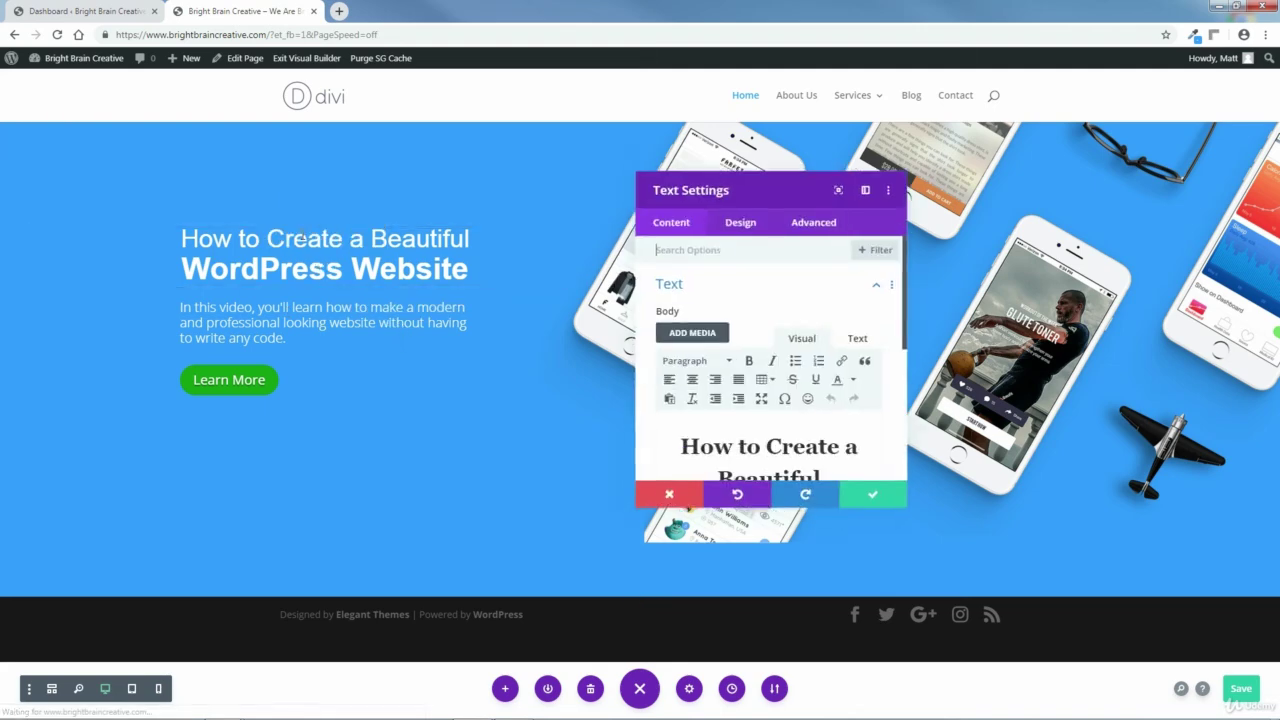
pyautogui.click(737, 225)
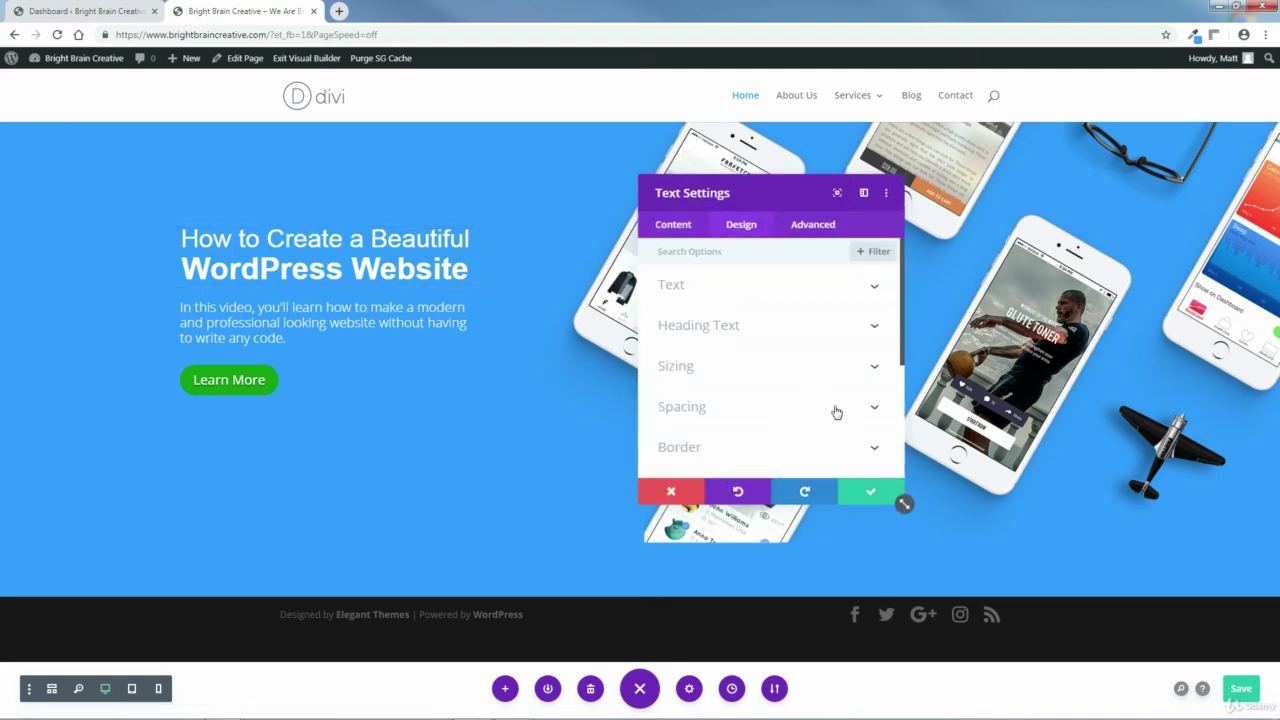
pyautogui.click(875, 408)
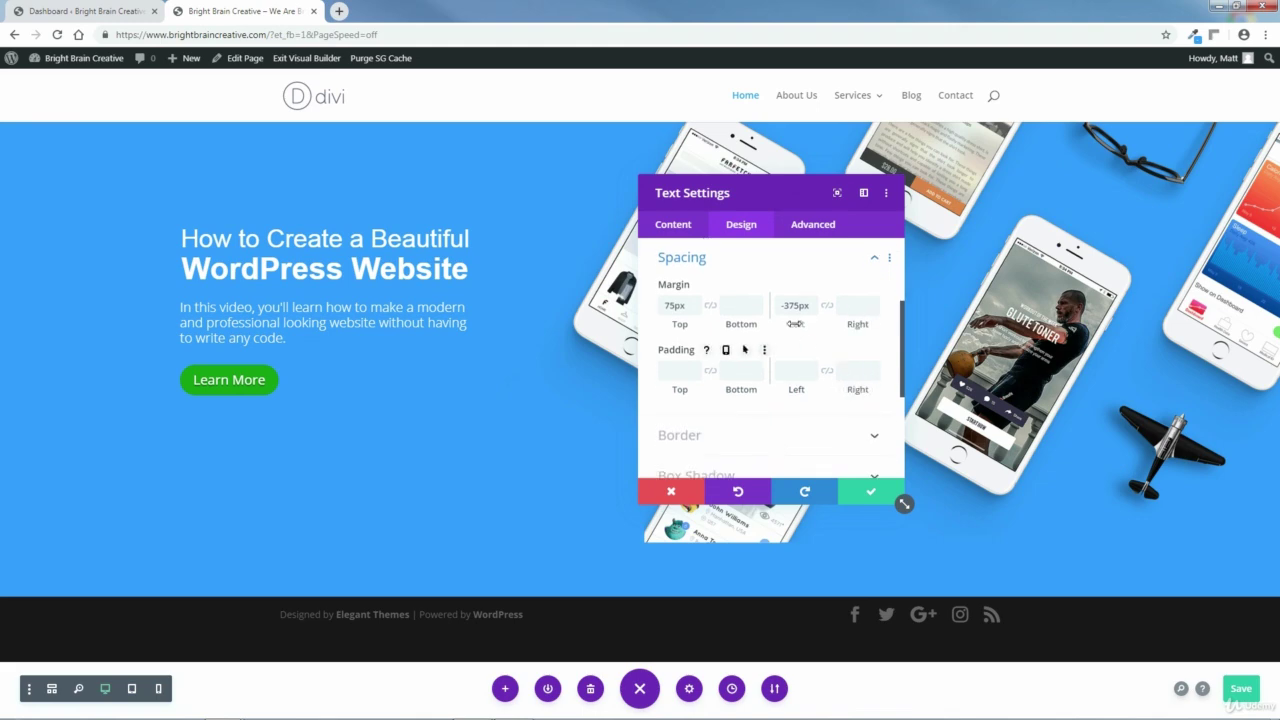
pyautogui.moveTo(791, 324); pyautogui.dragTo(760, 335)
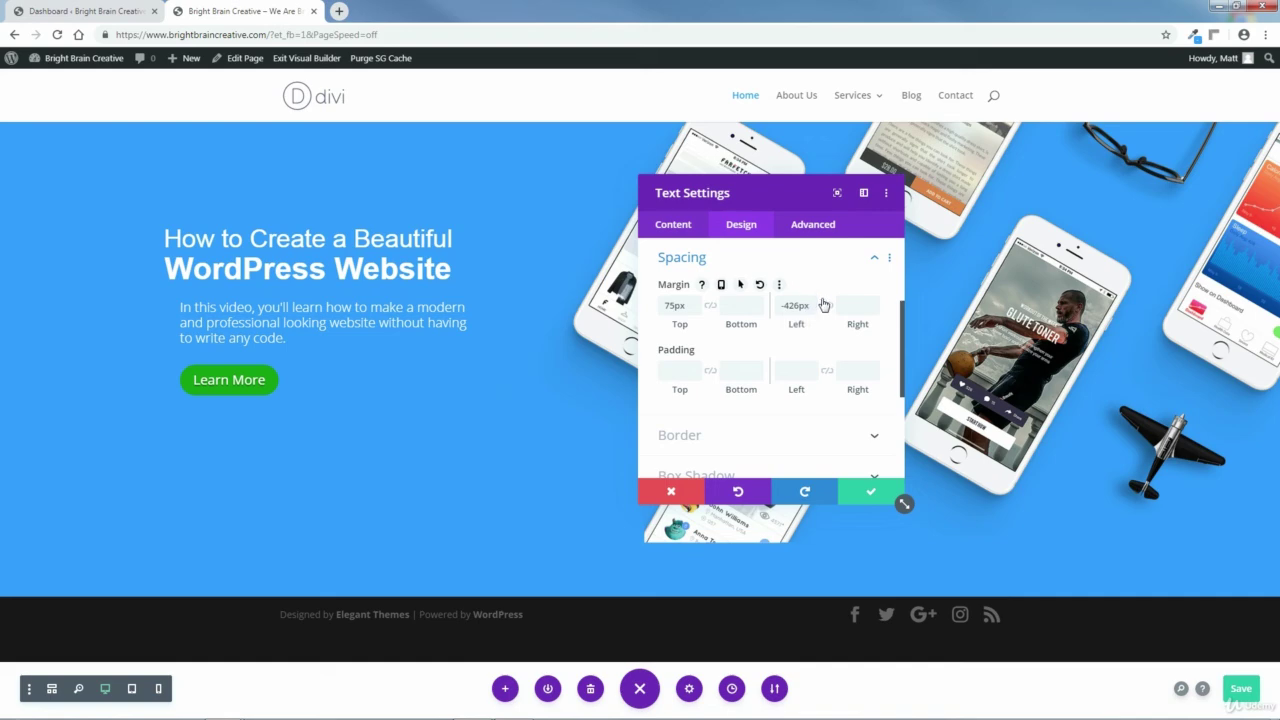
pyautogui.click(810, 306)
pyautogui.press('BackSpace')
pyautogui.press('BackSpace')
pyautogui.press('BackSpace')
pyautogui.write('5p')
pyautogui.click(871, 491)
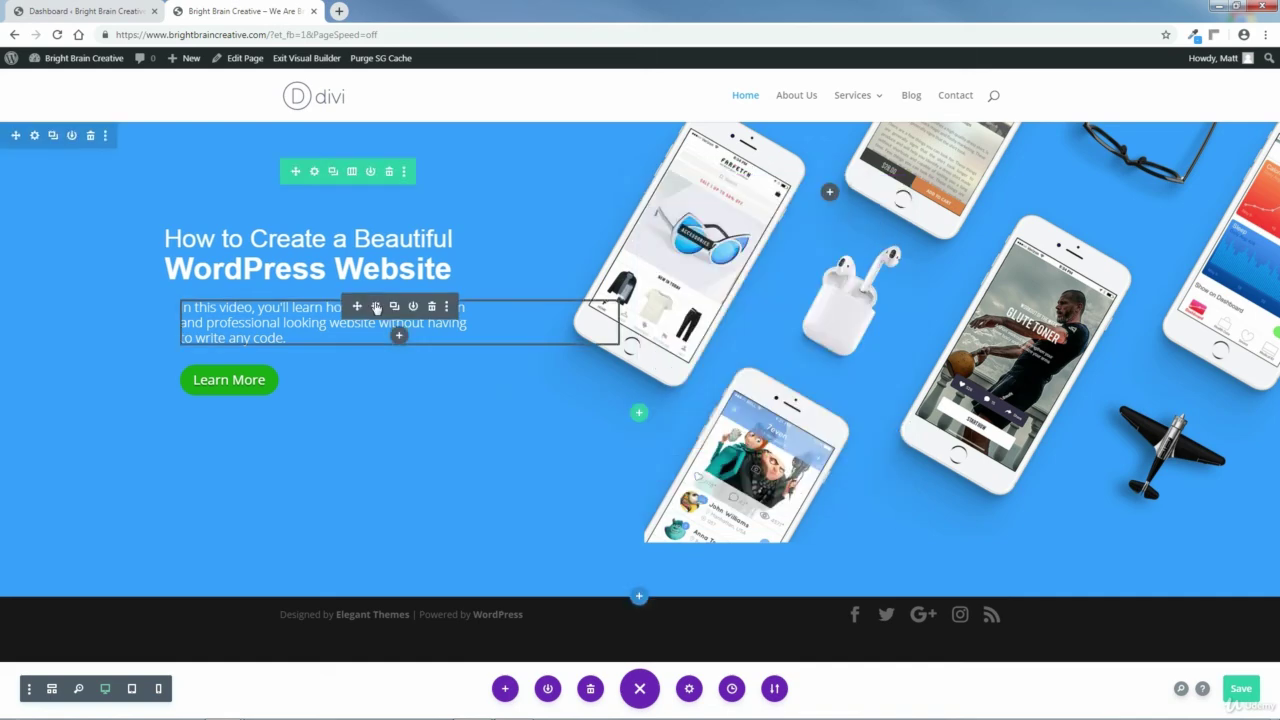
# Set the intro paragraph's left margin to -175px and right padding to 235px, and save its text settings.
pyautogui.click(376, 307)
pyautogui.click(740, 226)
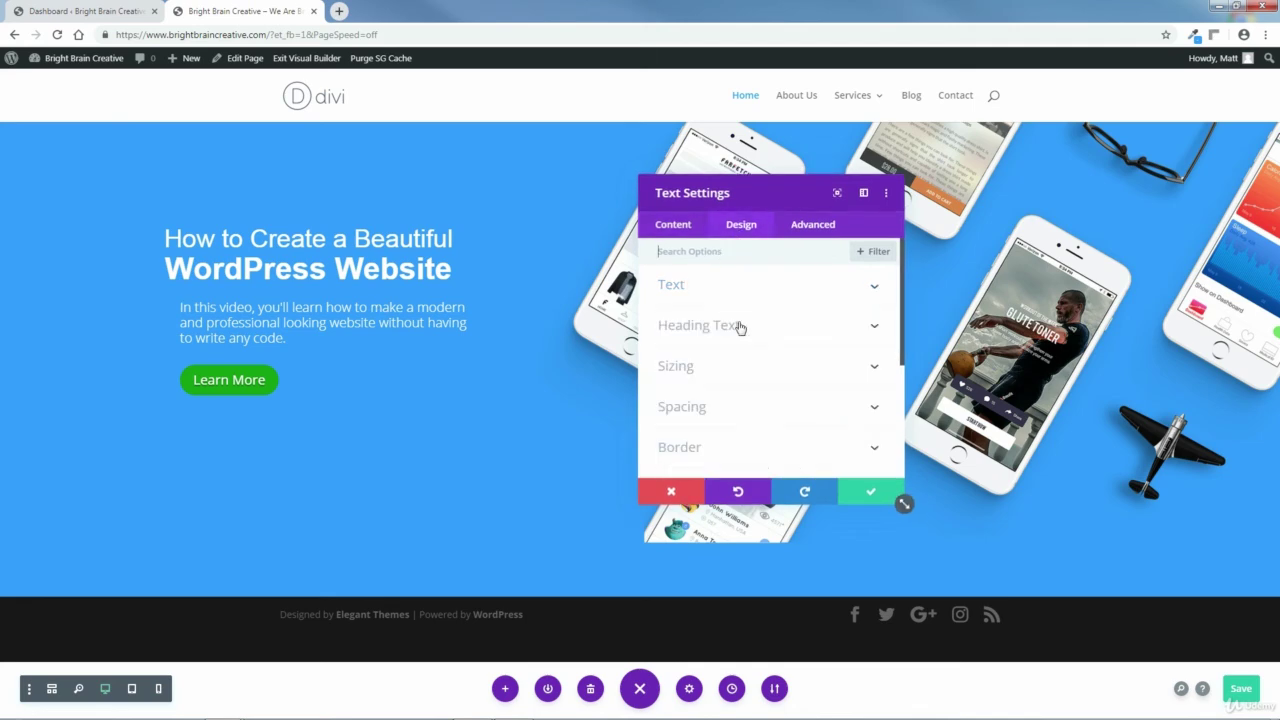
pyautogui.click(874, 408)
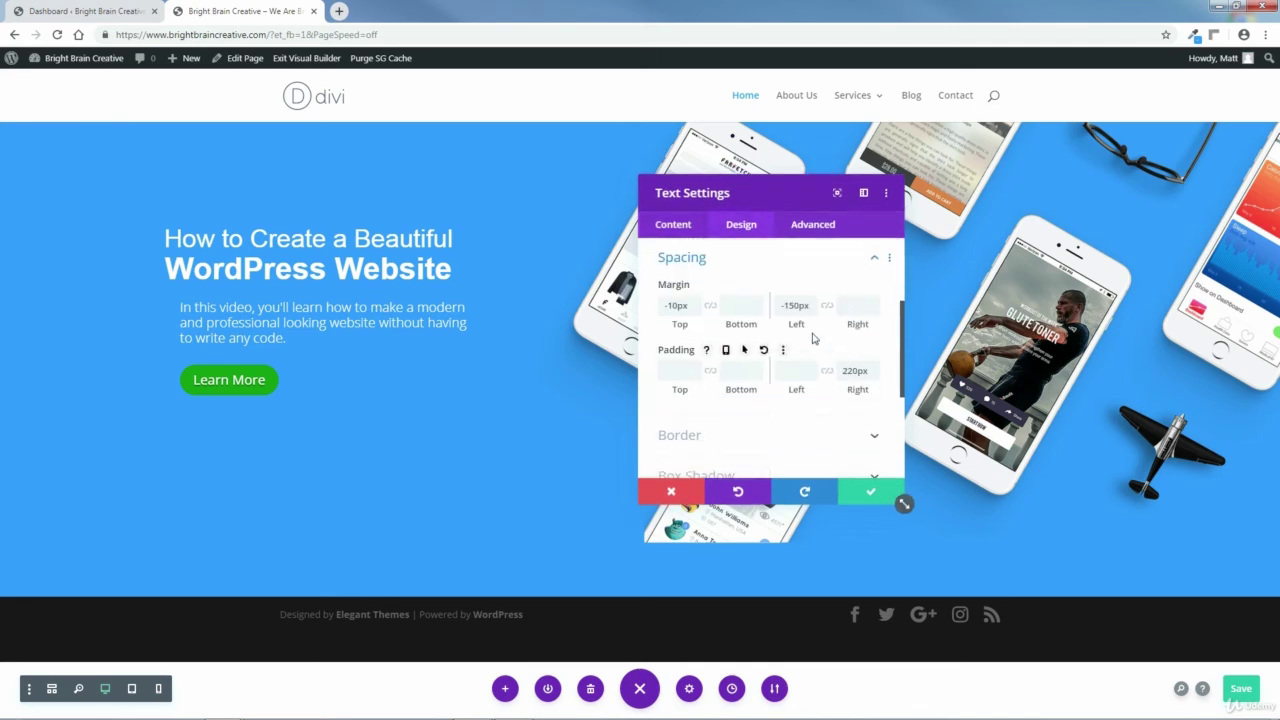
pyautogui.moveTo(796, 318); pyautogui.dragTo(778, 330)
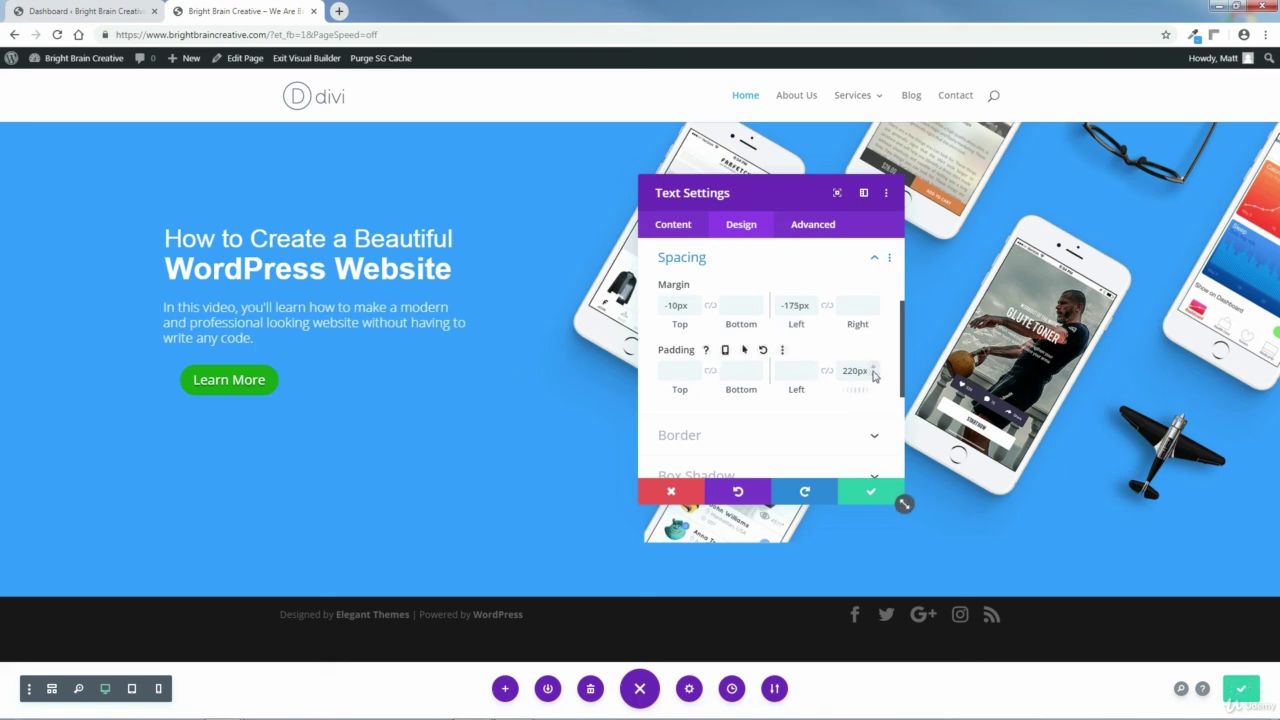
pyautogui.moveTo(875, 371); pyautogui.dragTo(874, 371)
pyautogui.moveTo(858, 389); pyautogui.dragTo(863, 390)
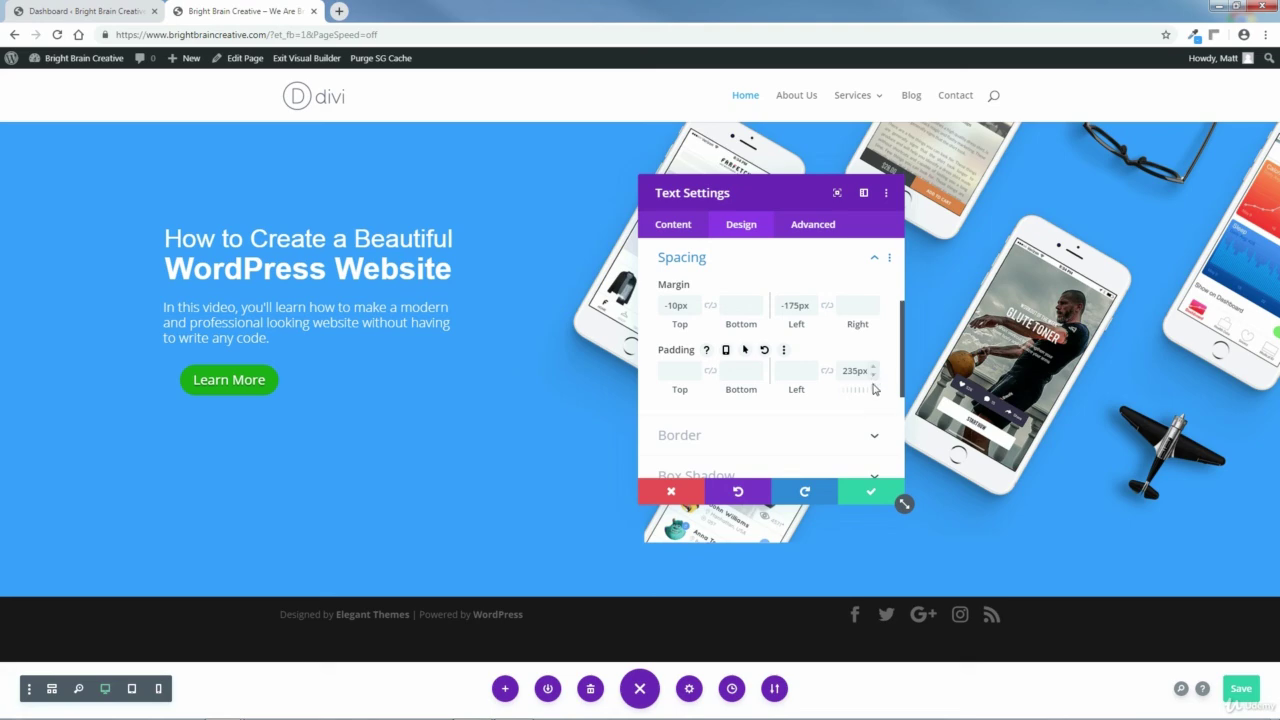
pyautogui.click(868, 491)
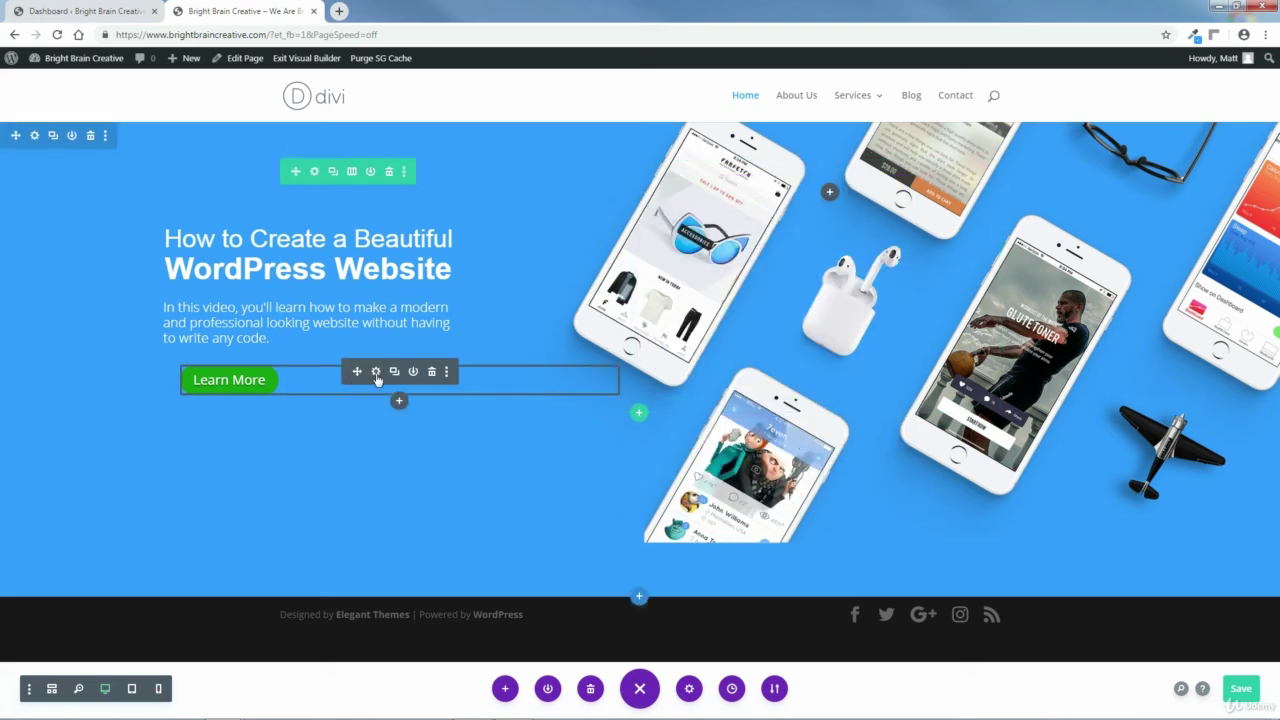
# Set the Learn More button's left margin to -175px, and save the button settings and the page.
pyautogui.click(376, 371)
pyautogui.click(740, 224)
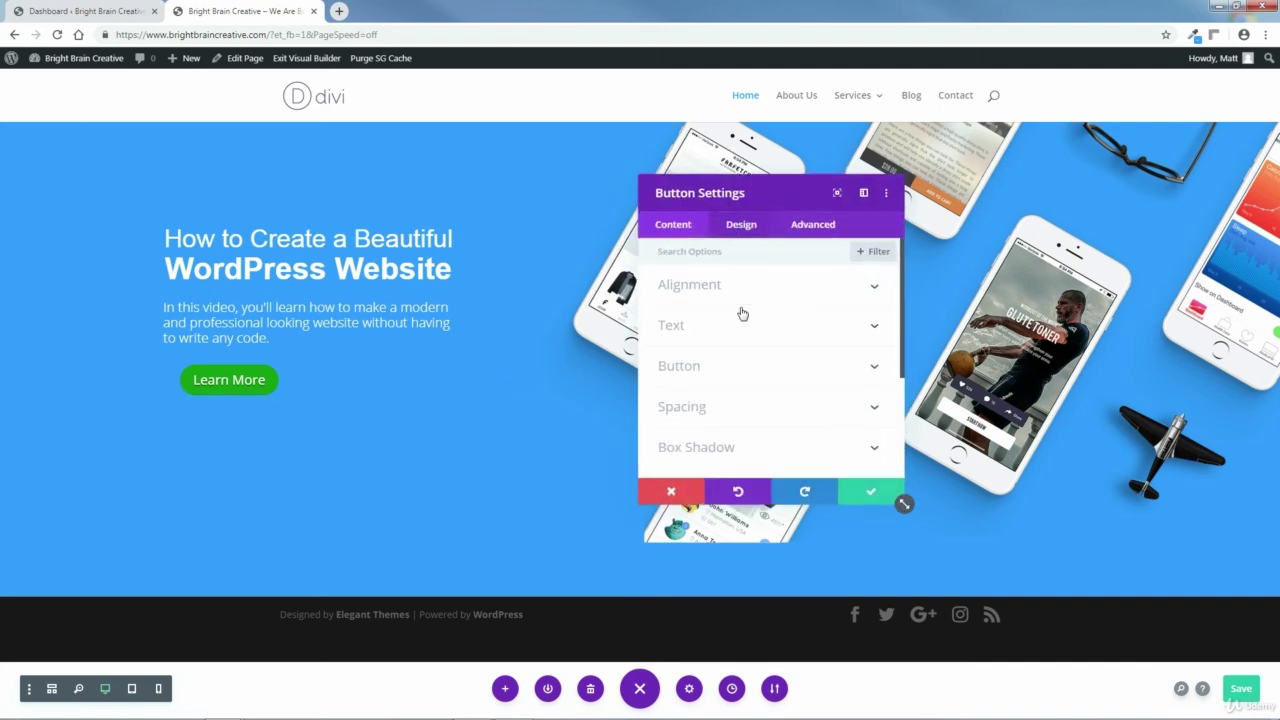
pyautogui.click(872, 410)
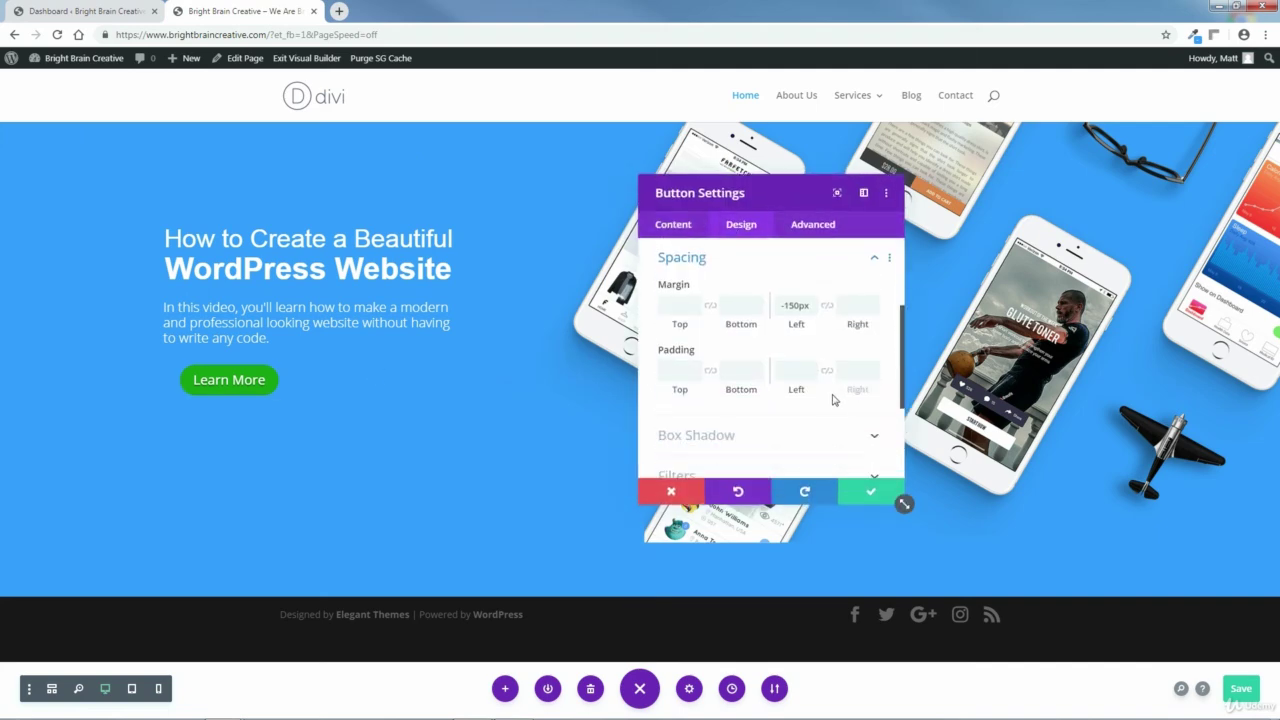
pyautogui.moveTo(800, 326); pyautogui.dragTo(776, 330)
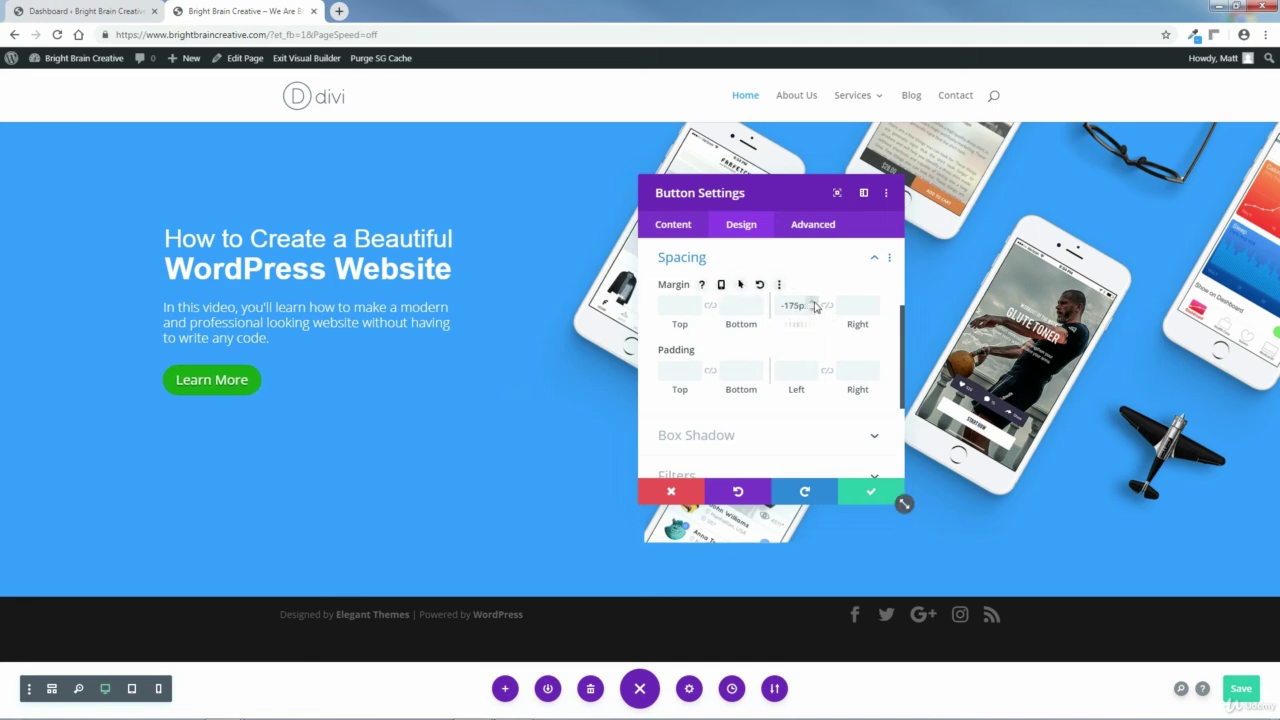
pyautogui.click(870, 491)
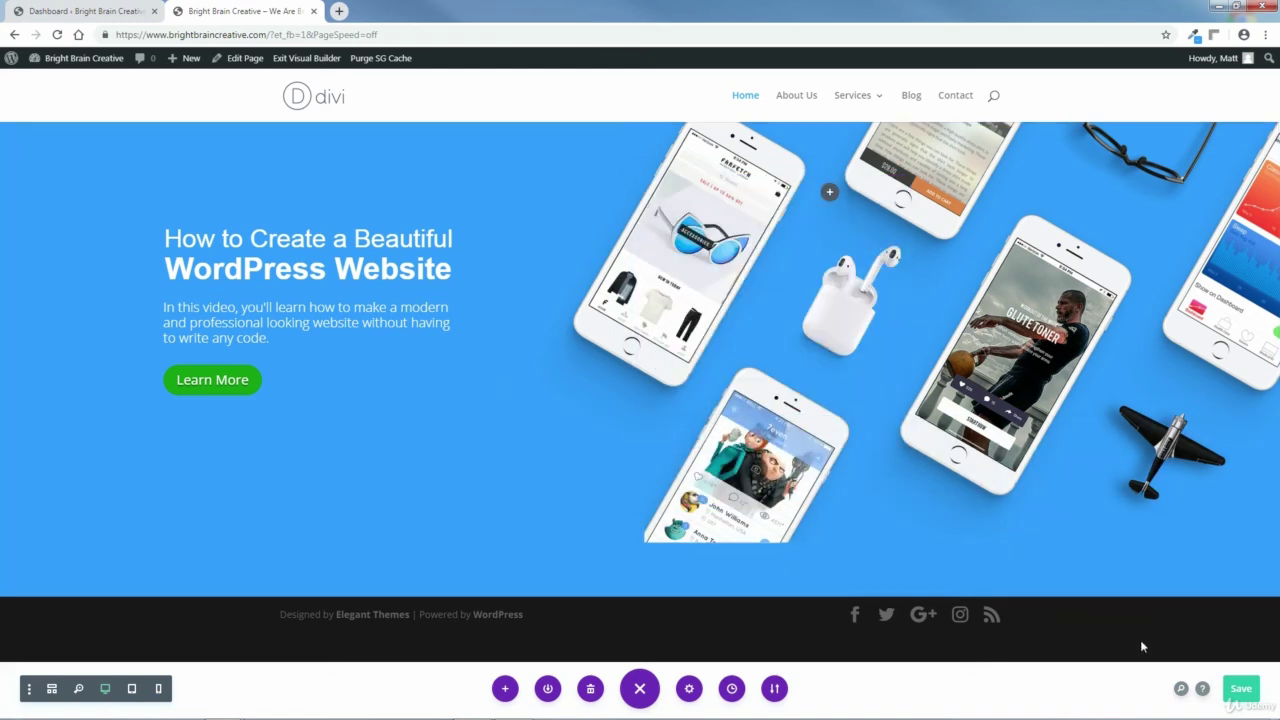
pyautogui.click(1240, 690)
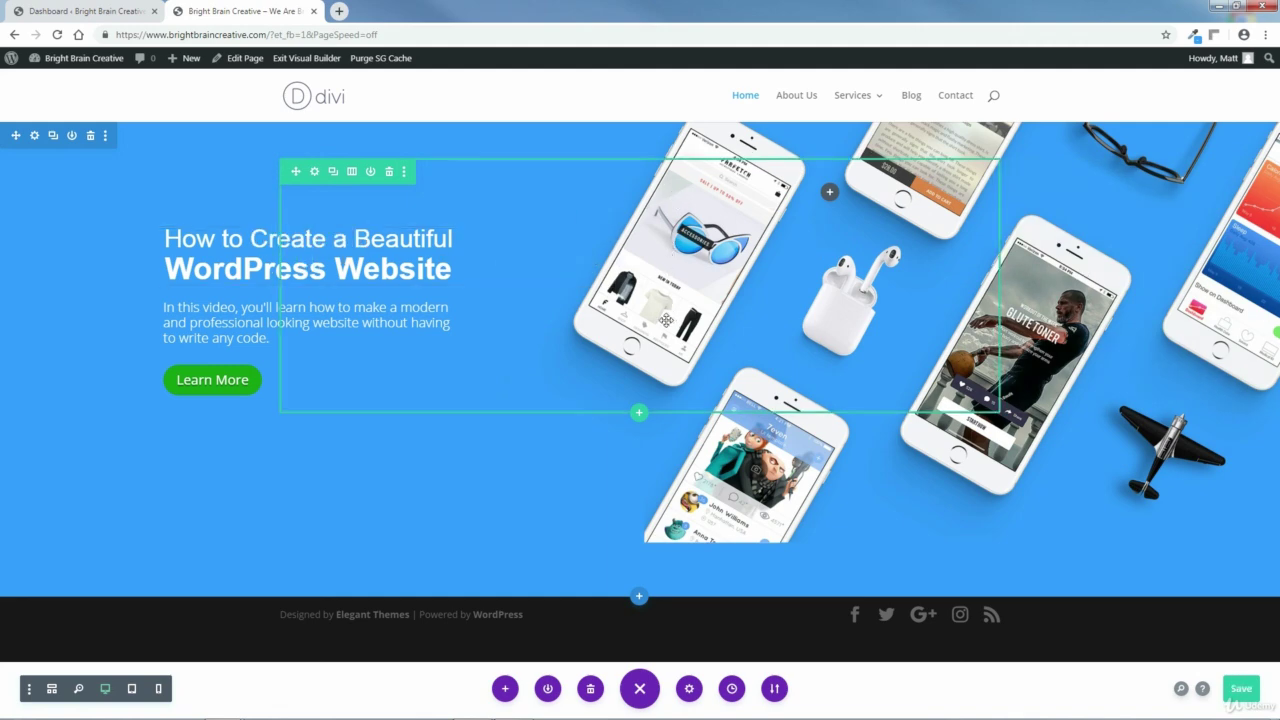
# Enable the parallax effect on the section's background image with the True Parallax method, and save the section and the page.
pyautogui.click(35, 137)
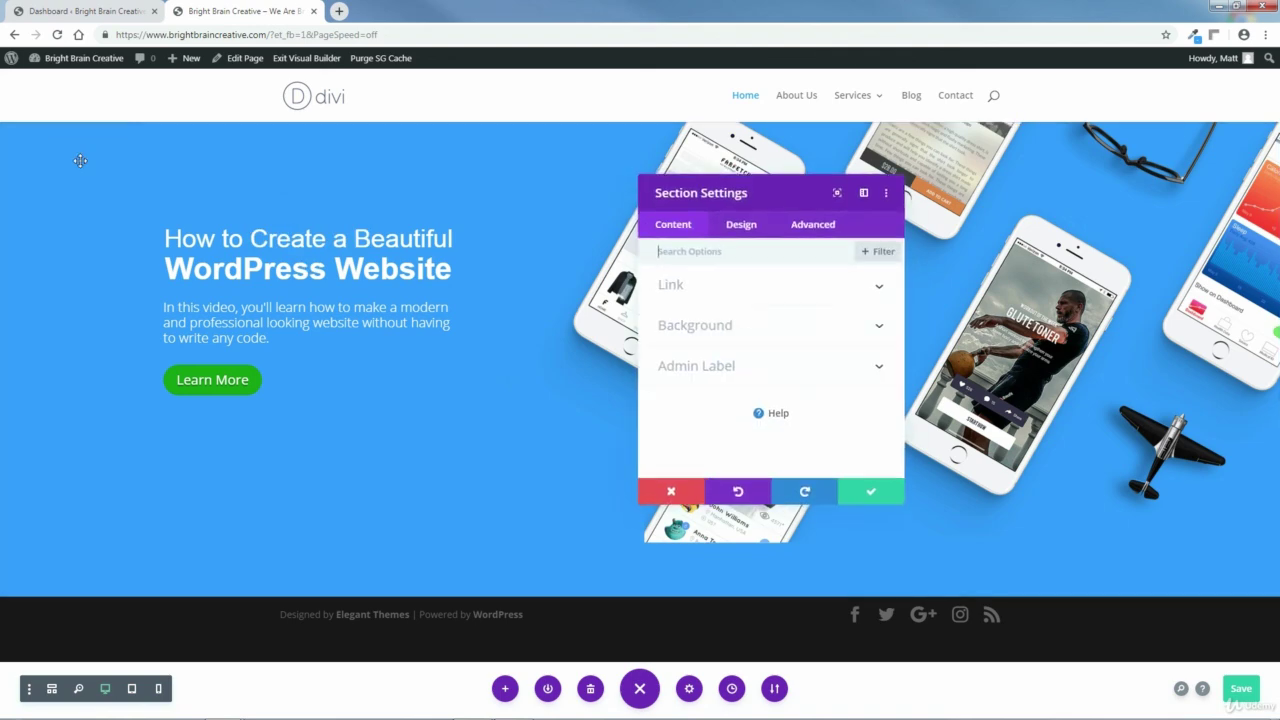
pyautogui.click(879, 331)
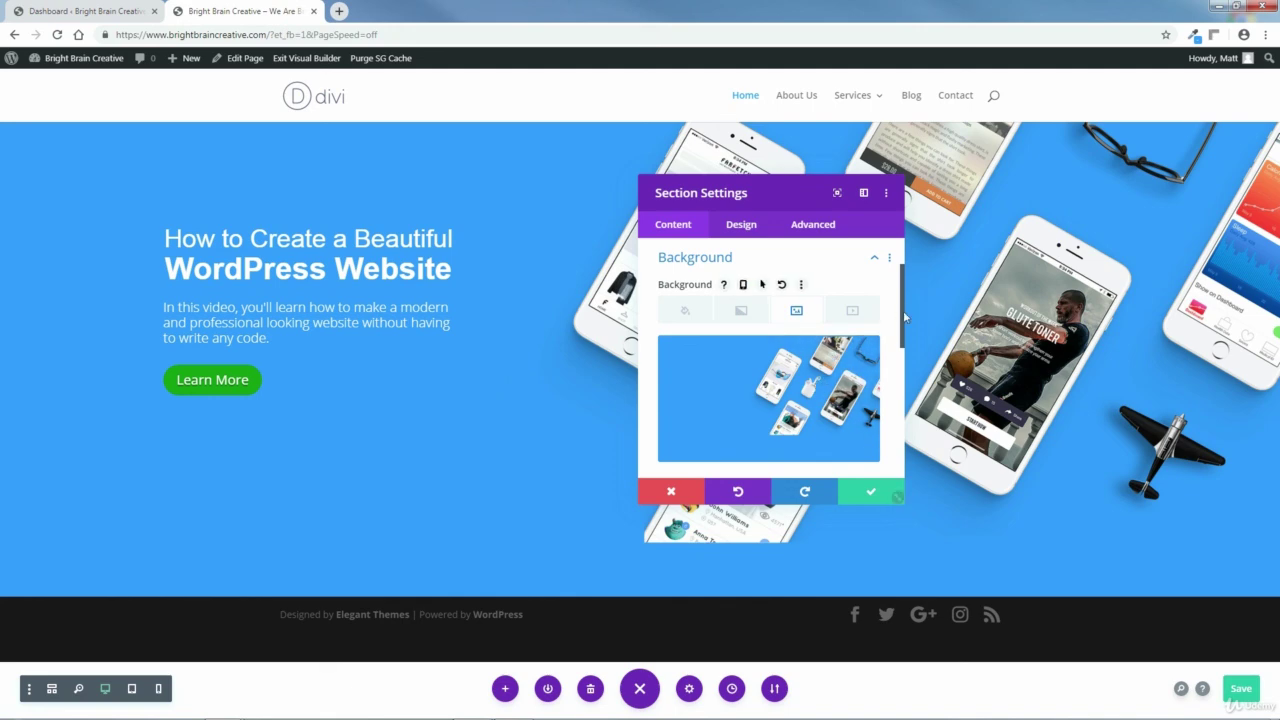
pyautogui.moveTo(903, 313); pyautogui.dragTo(904, 388)
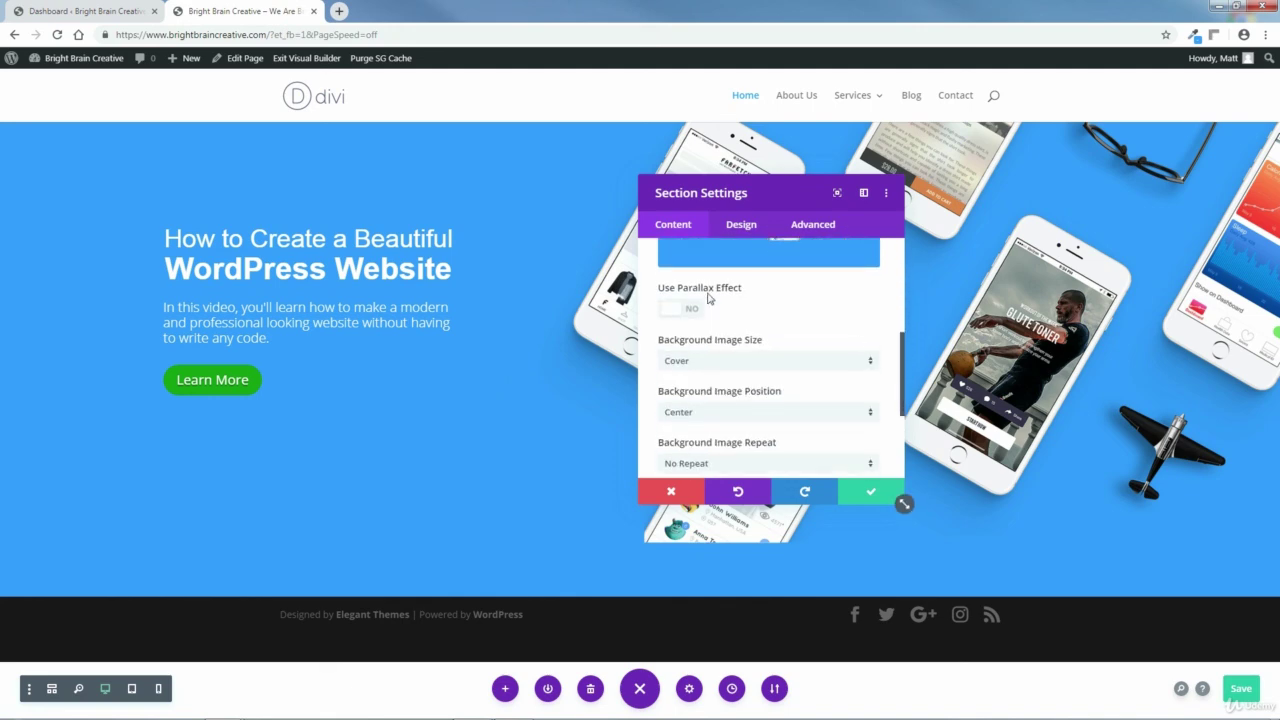
pyautogui.click(676, 313)
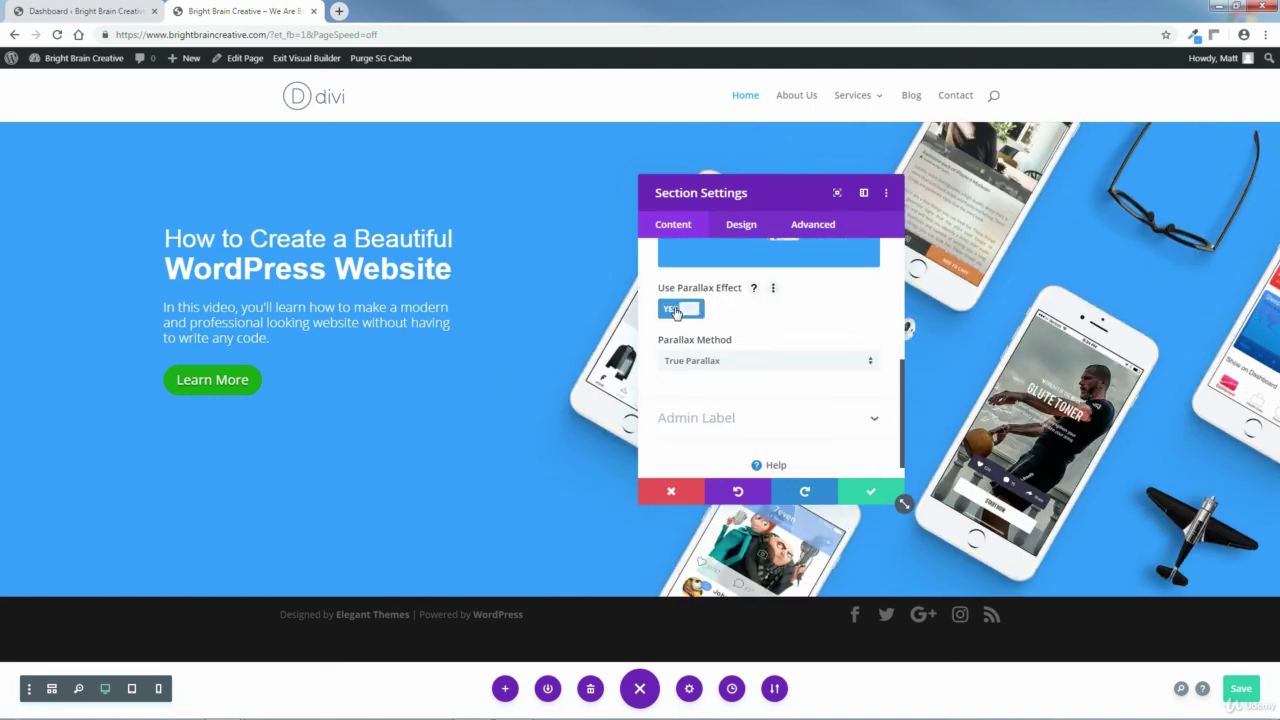
pyautogui.moveTo(783, 190); pyautogui.dragTo(427, 175)
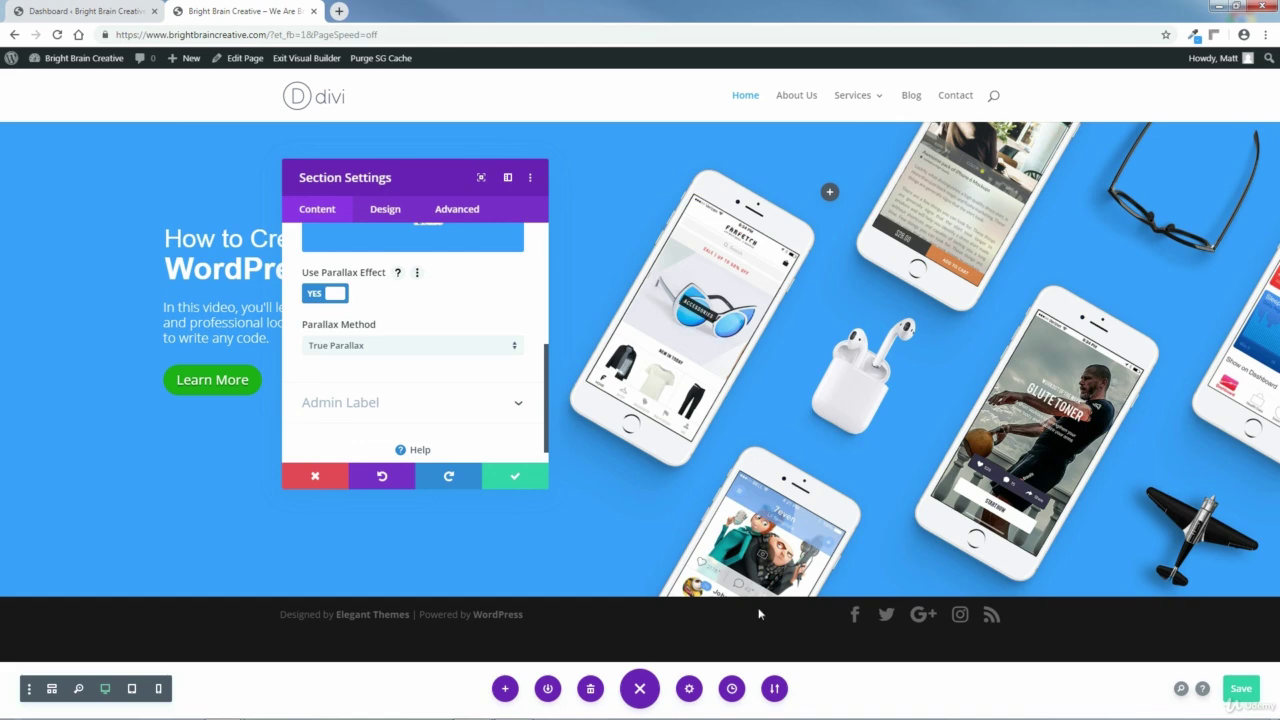
pyautogui.moveTo(420, 182); pyautogui.dragTo(556, 146)
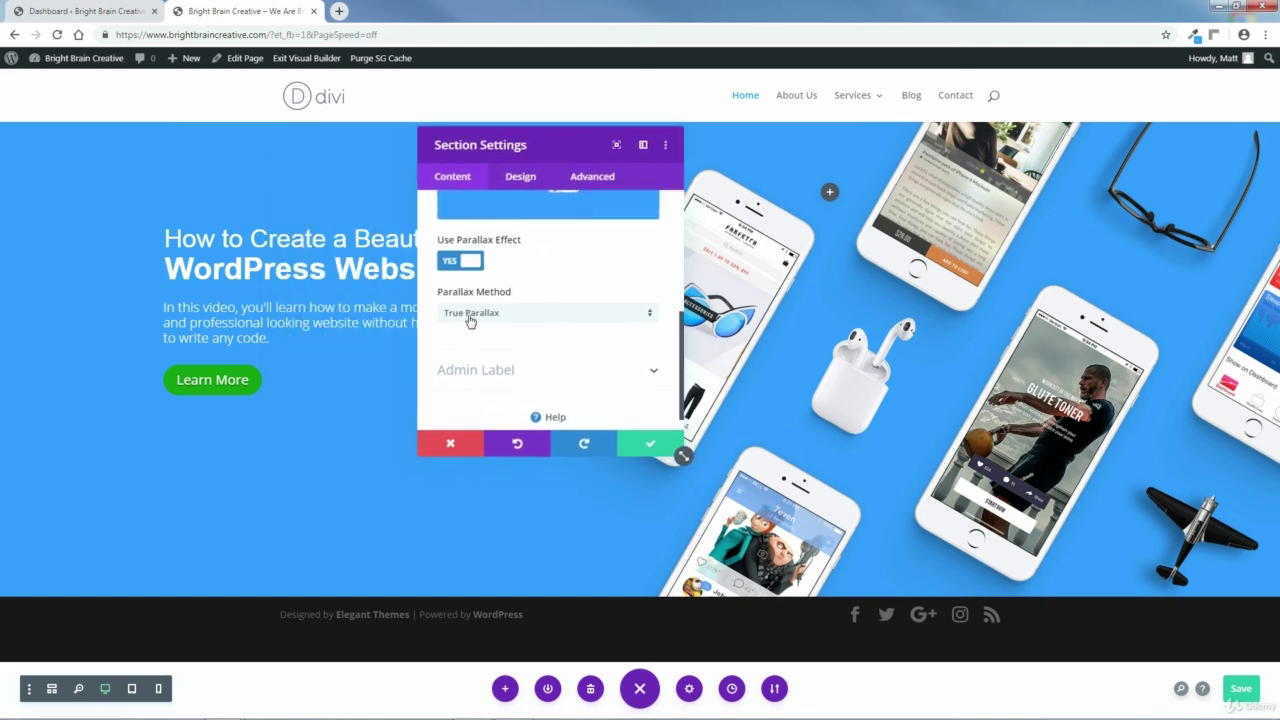
pyautogui.click(650, 447)
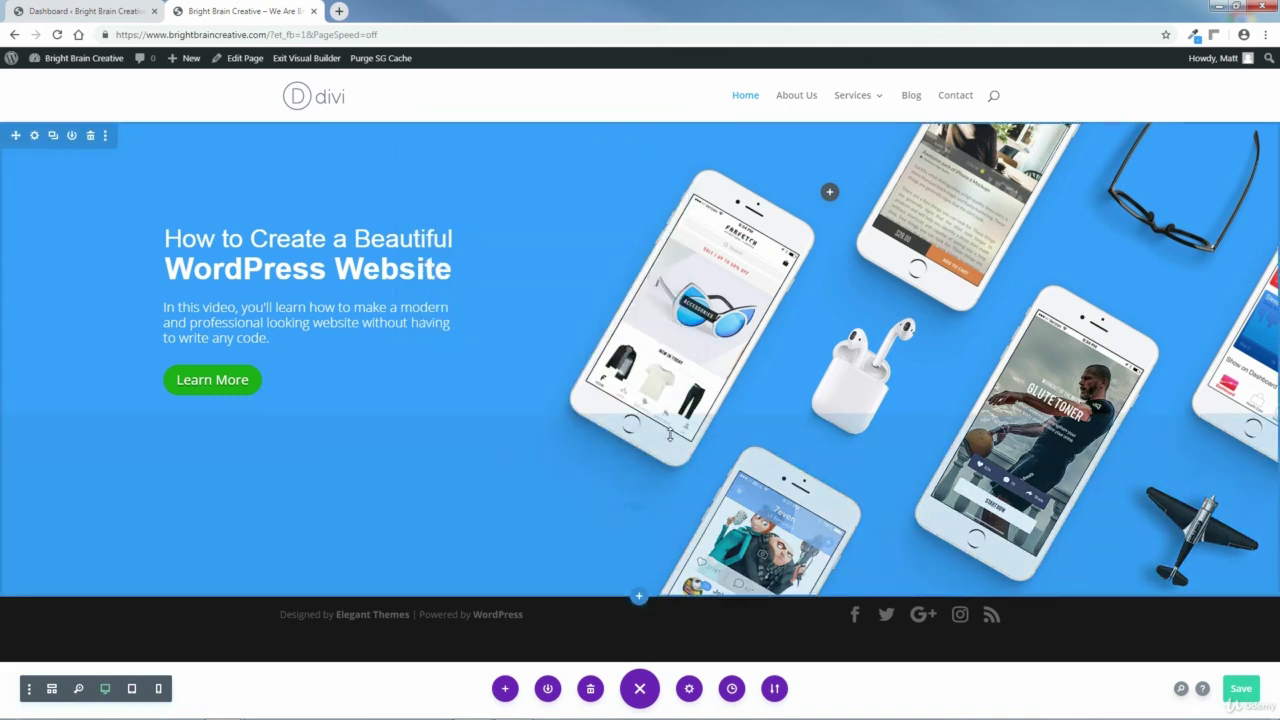
pyautogui.click(1241, 691)
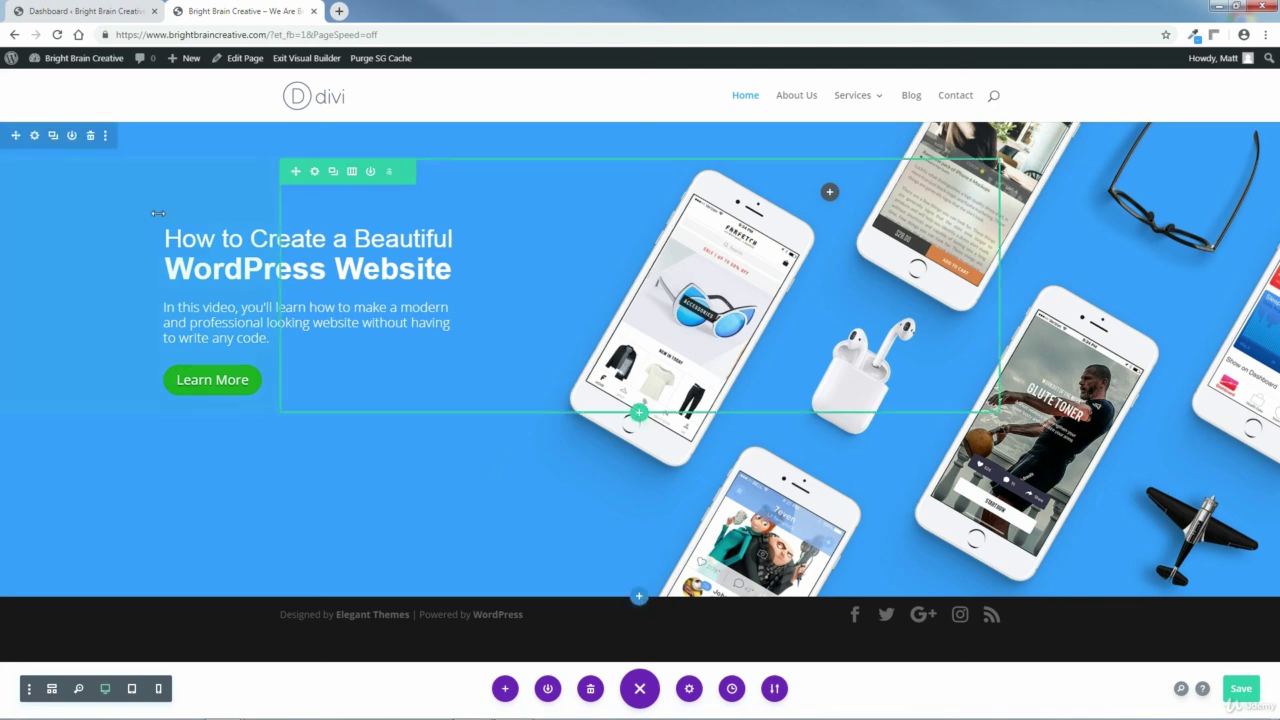
# Give the hero section a bottom divider in the gently curved wave style with a translucent second layer.
pyautogui.click(34, 136)
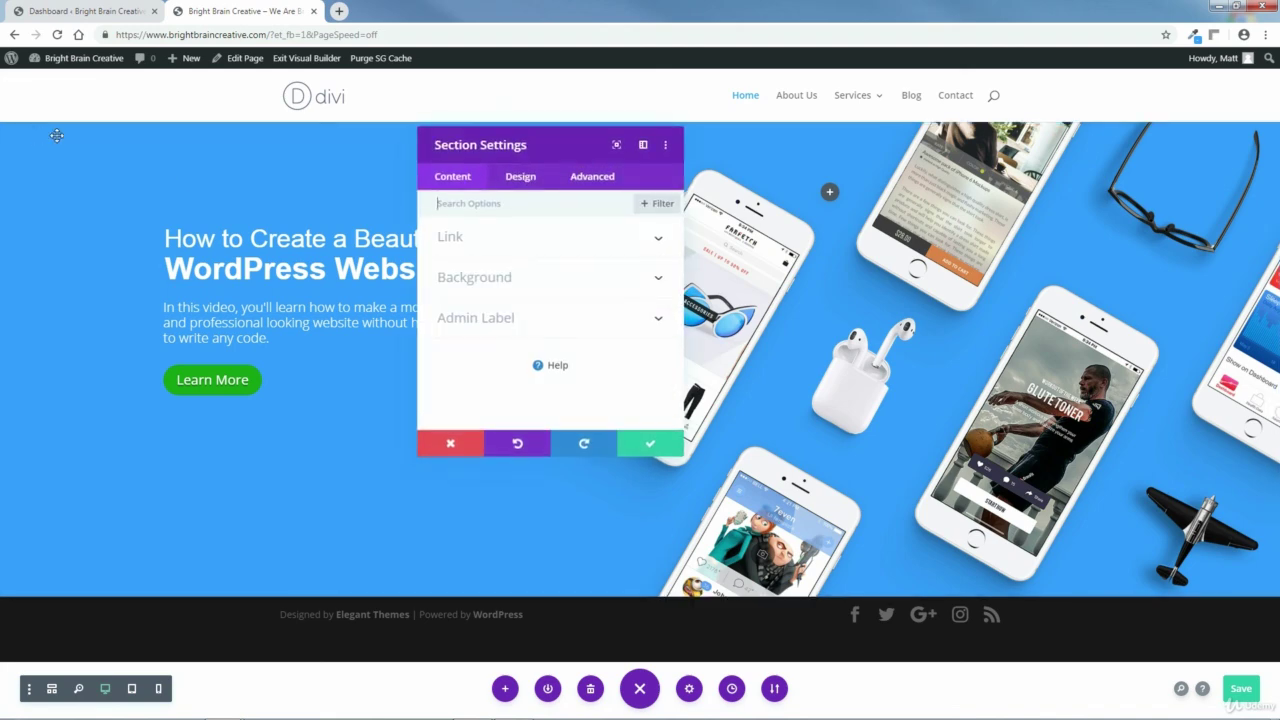
pyautogui.click(518, 178)
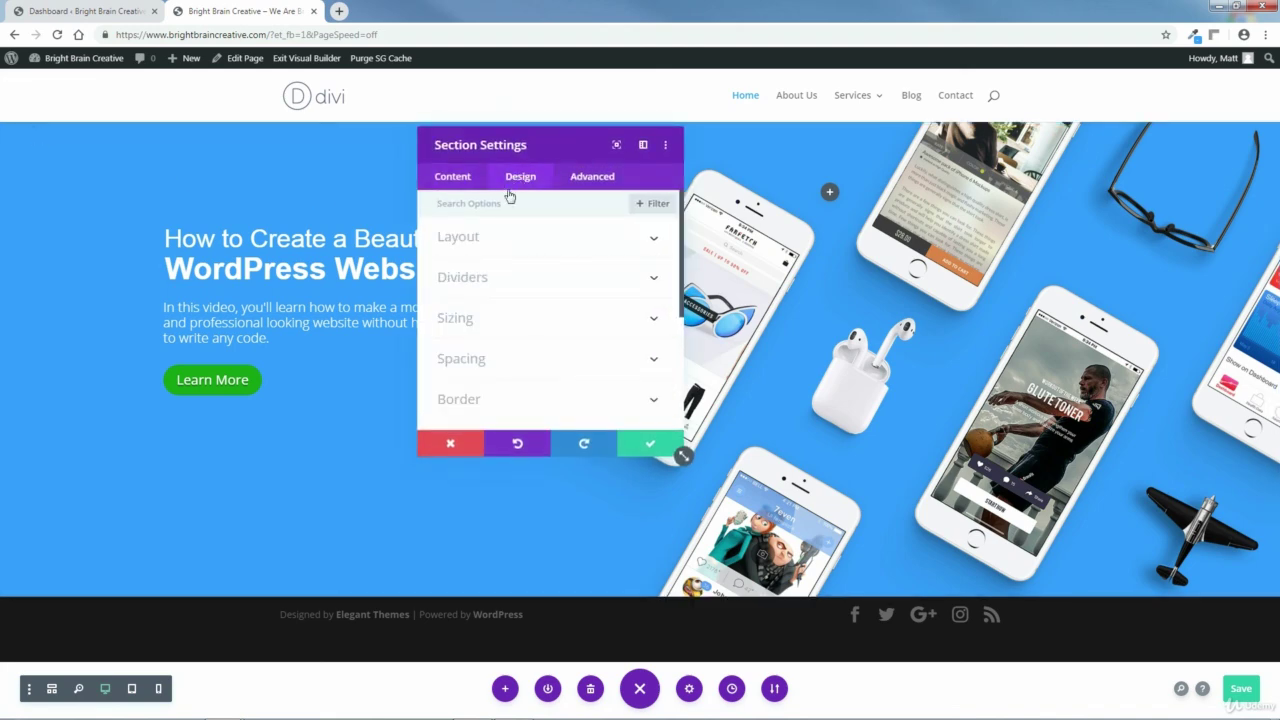
pyautogui.click(654, 280)
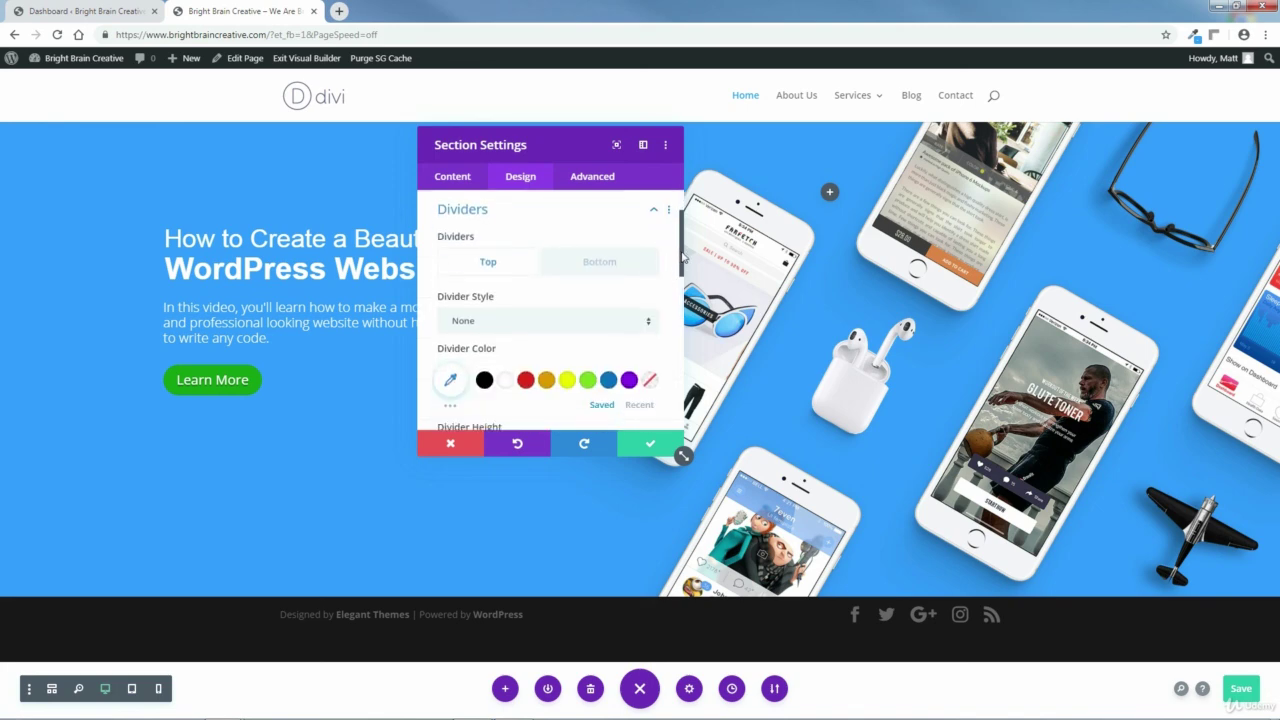
pyautogui.click(602, 262)
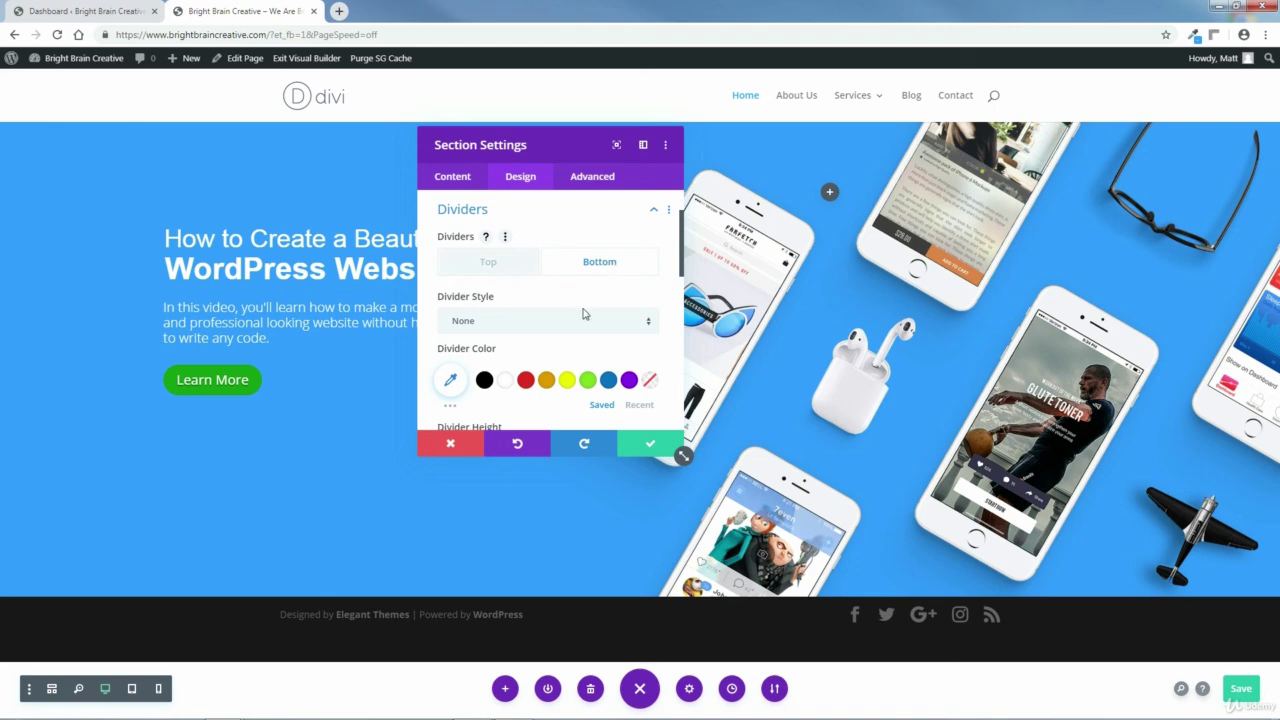
pyautogui.click(649, 324)
pyautogui.scroll(-3, 652, 320)
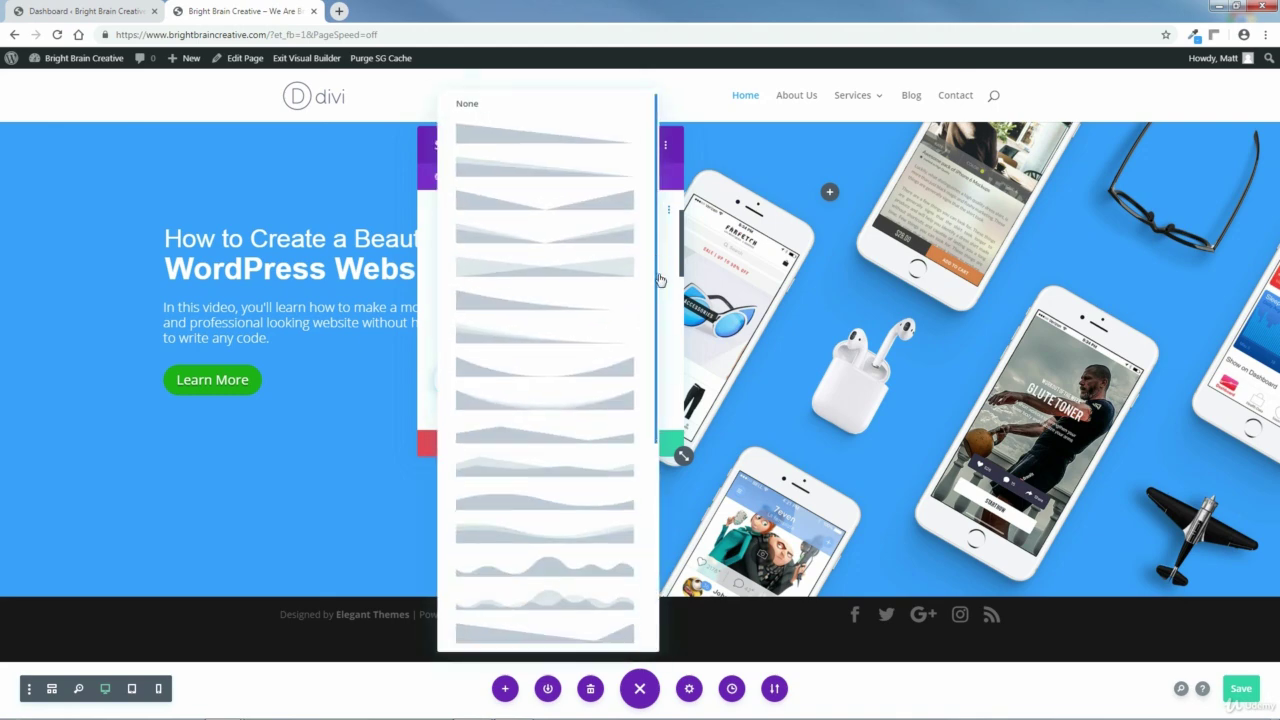
pyautogui.scroll(-3, 667, 374)
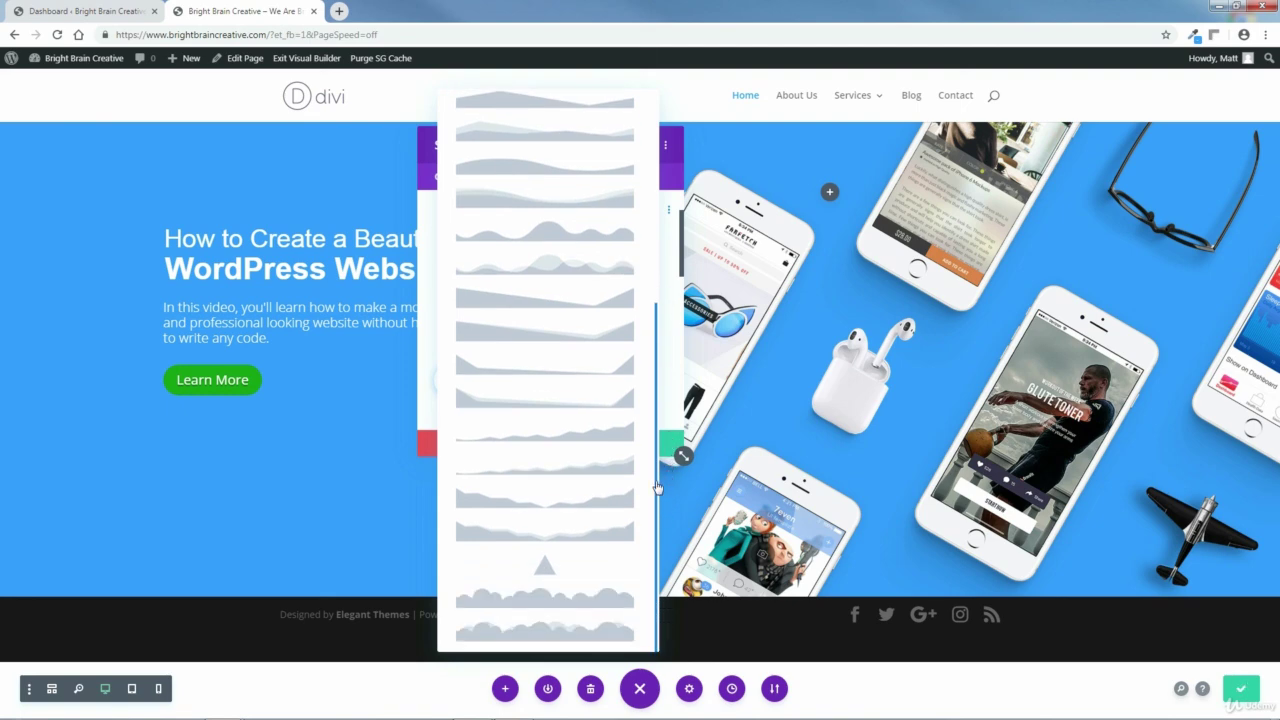
pyautogui.scroll(3, 654, 400)
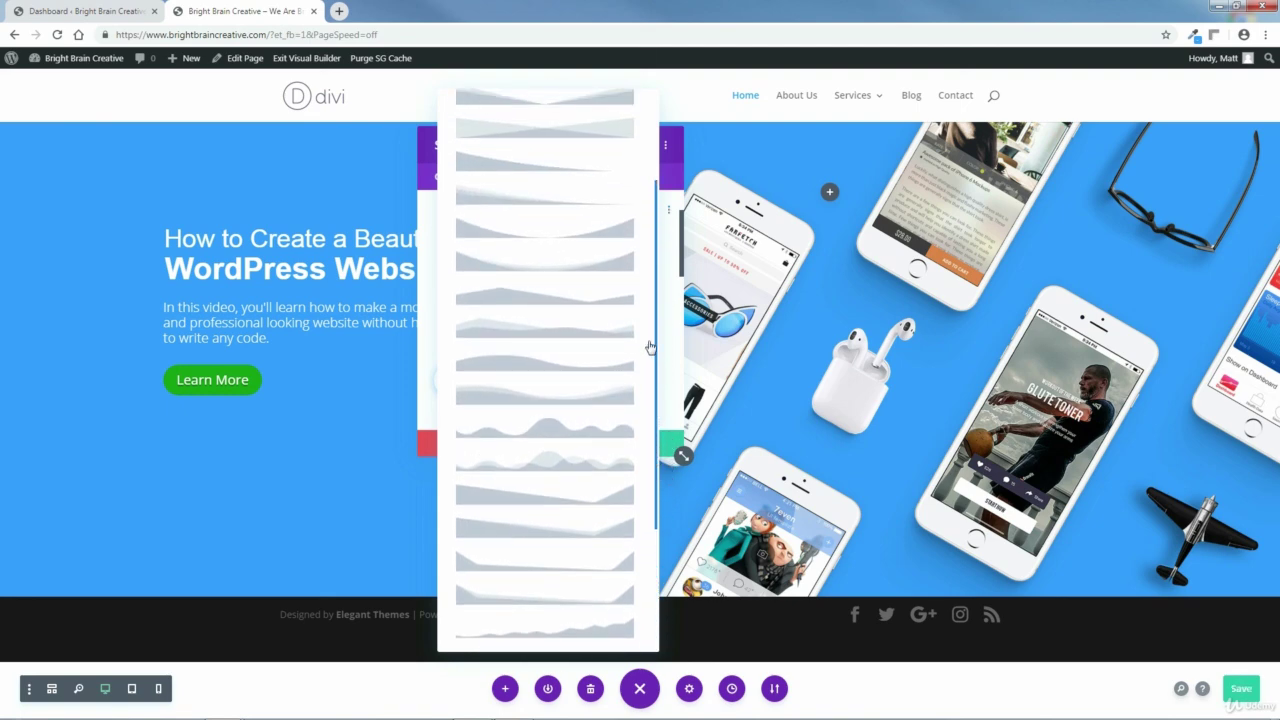
pyautogui.click(510, 410)
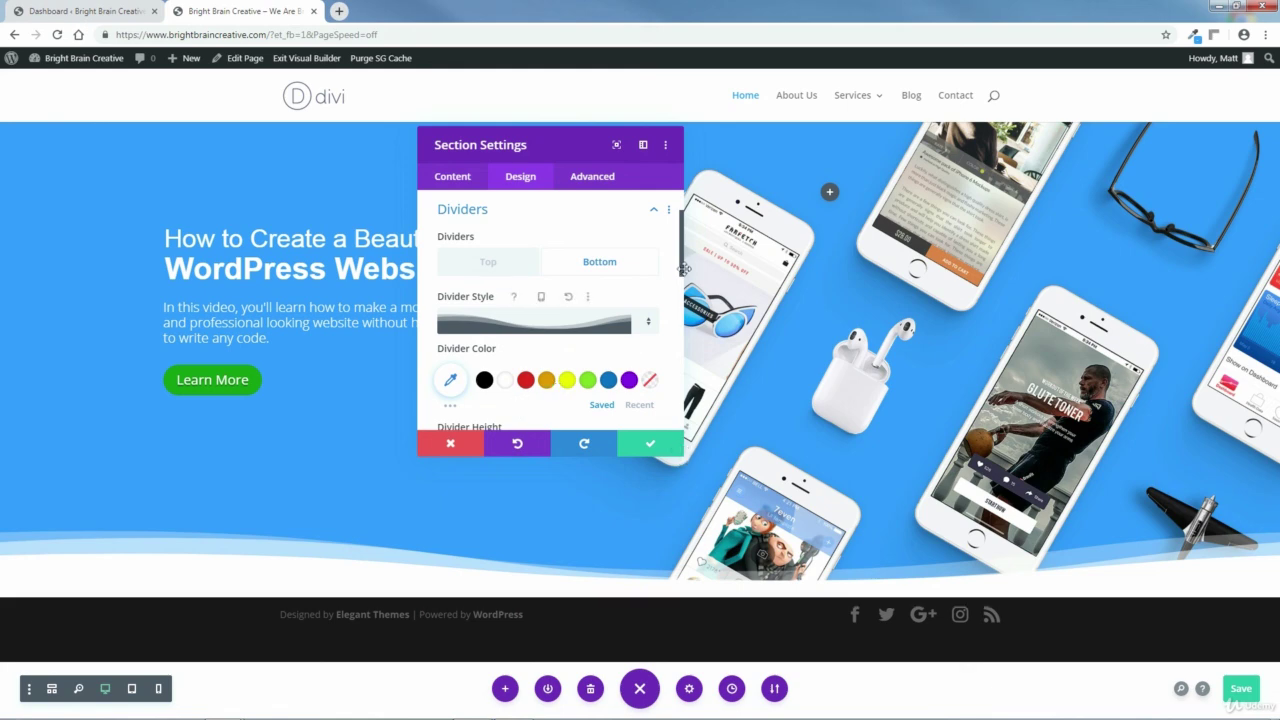
# Set the hero section's bottom divider height to 150px, and save the section settings and the page.
pyautogui.moveTo(685, 266); pyautogui.dragTo(686, 300)
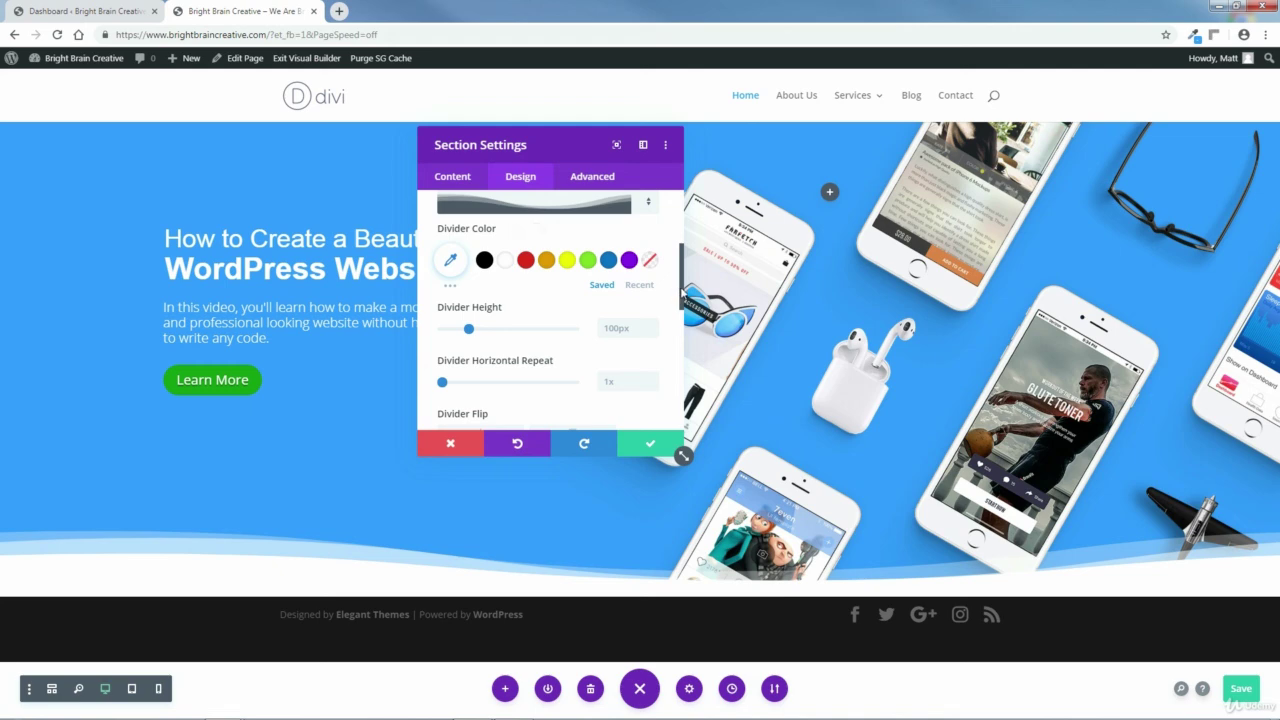
pyautogui.scroll(-1, 540, 260)
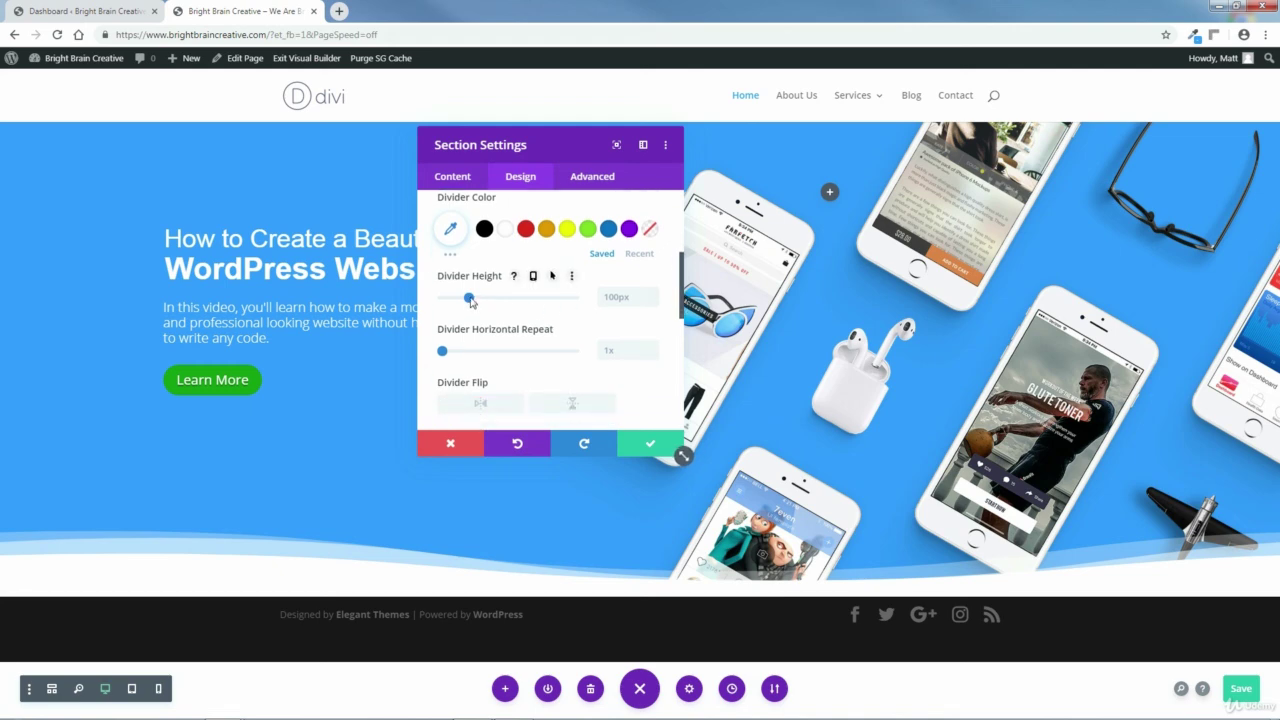
pyautogui.moveTo(470, 302); pyautogui.dragTo(484, 305)
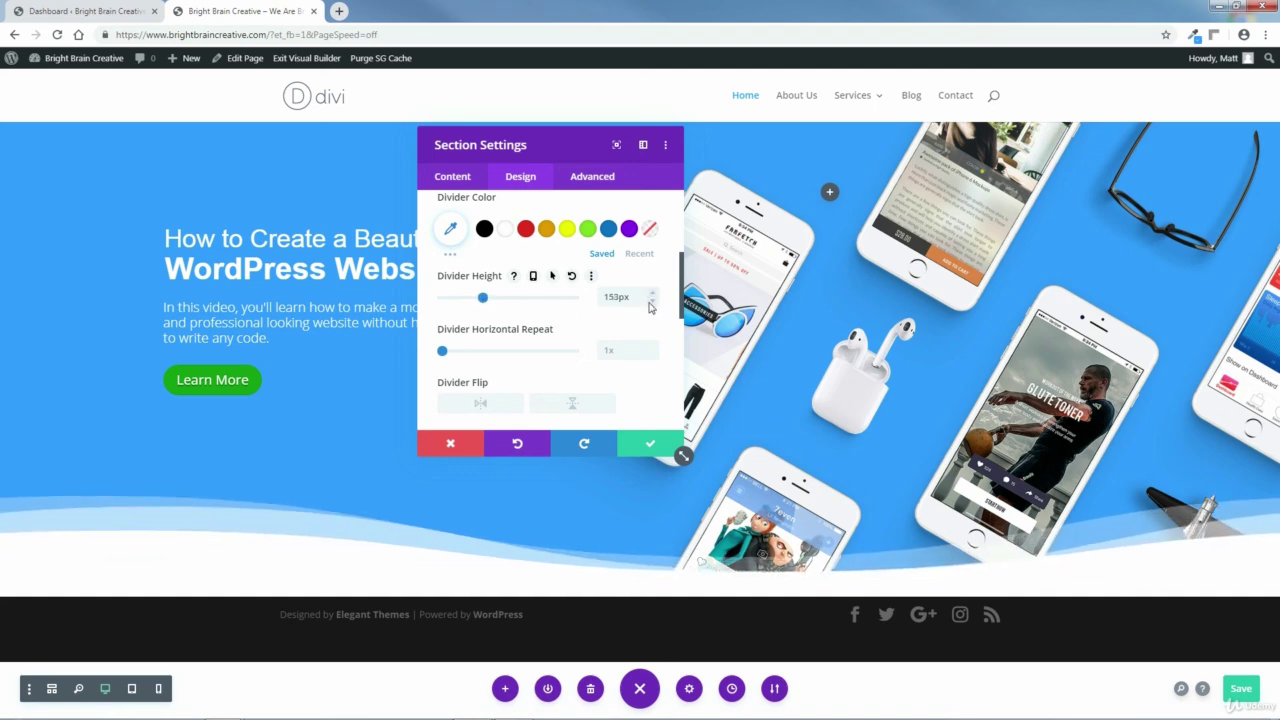
pyautogui.click(652, 304)
pyautogui.click(652, 304)
pyautogui.click(652, 304)
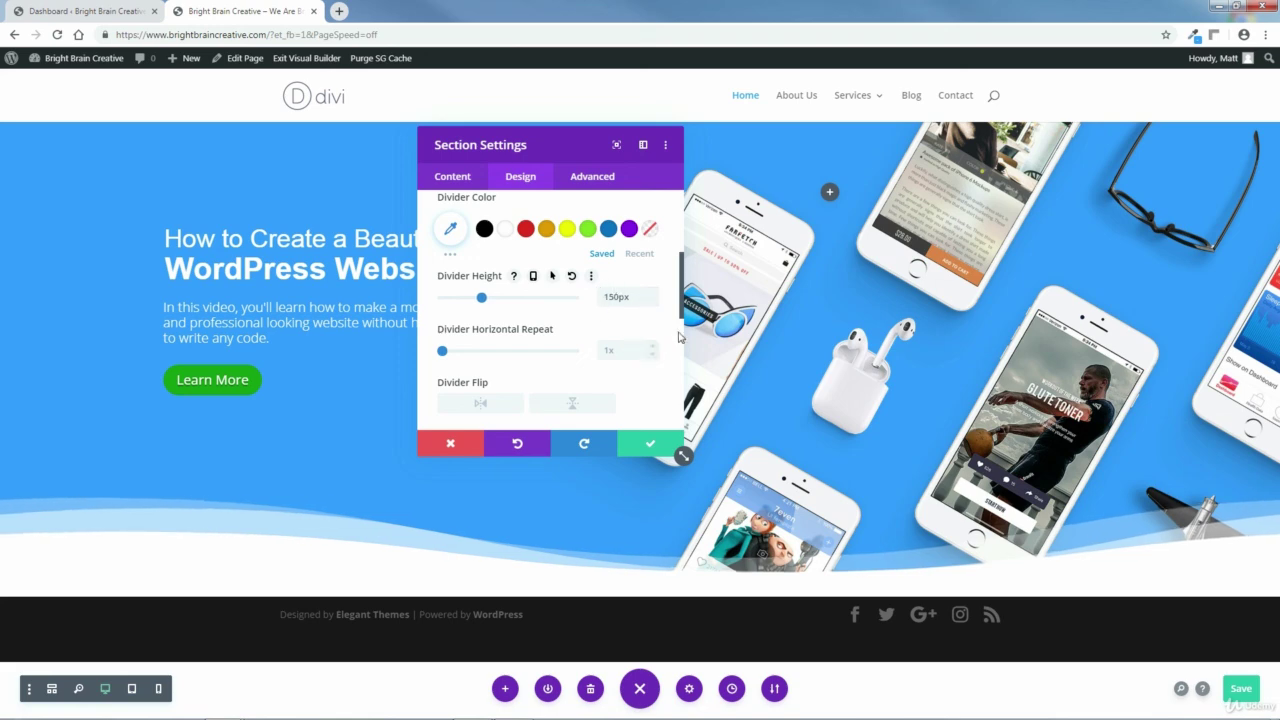
pyautogui.moveTo(682, 315)
pyautogui.mouseDown()
pyautogui.moveTo(690, 348)
pyautogui.moveTo(684, 300)
pyautogui.mouseUp()
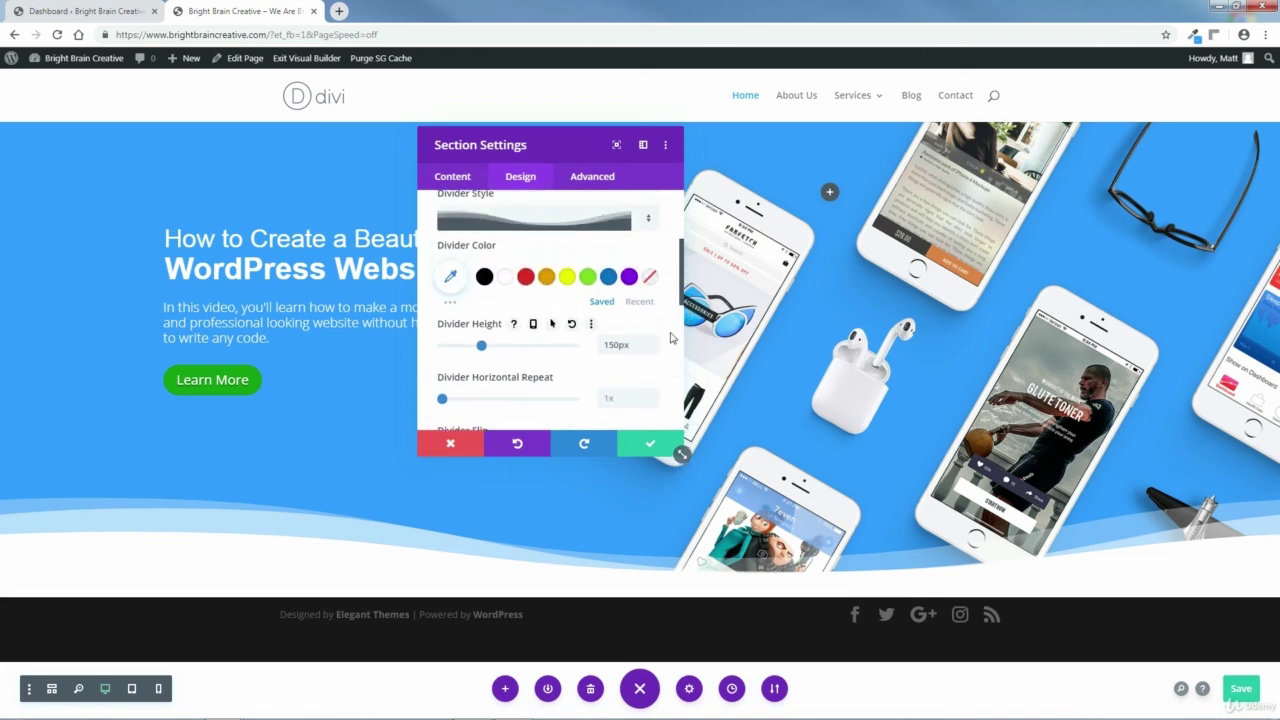
pyautogui.click(651, 446)
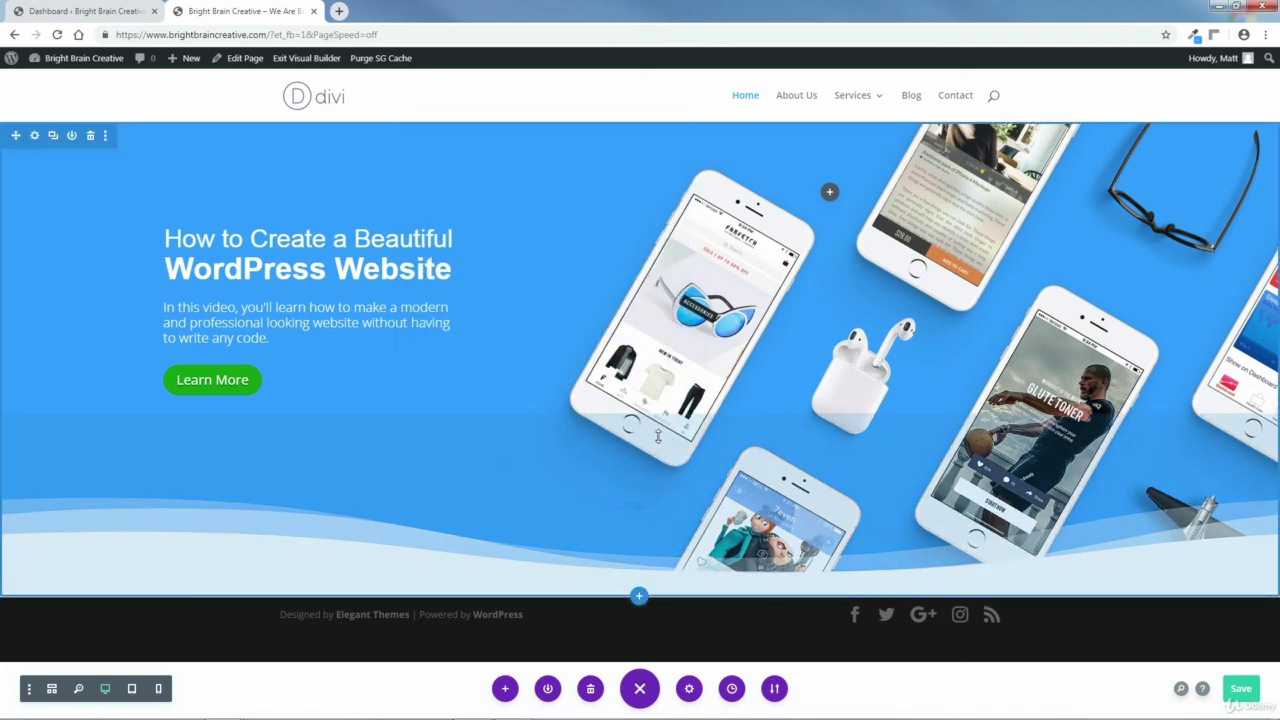
pyautogui.click(1239, 690)
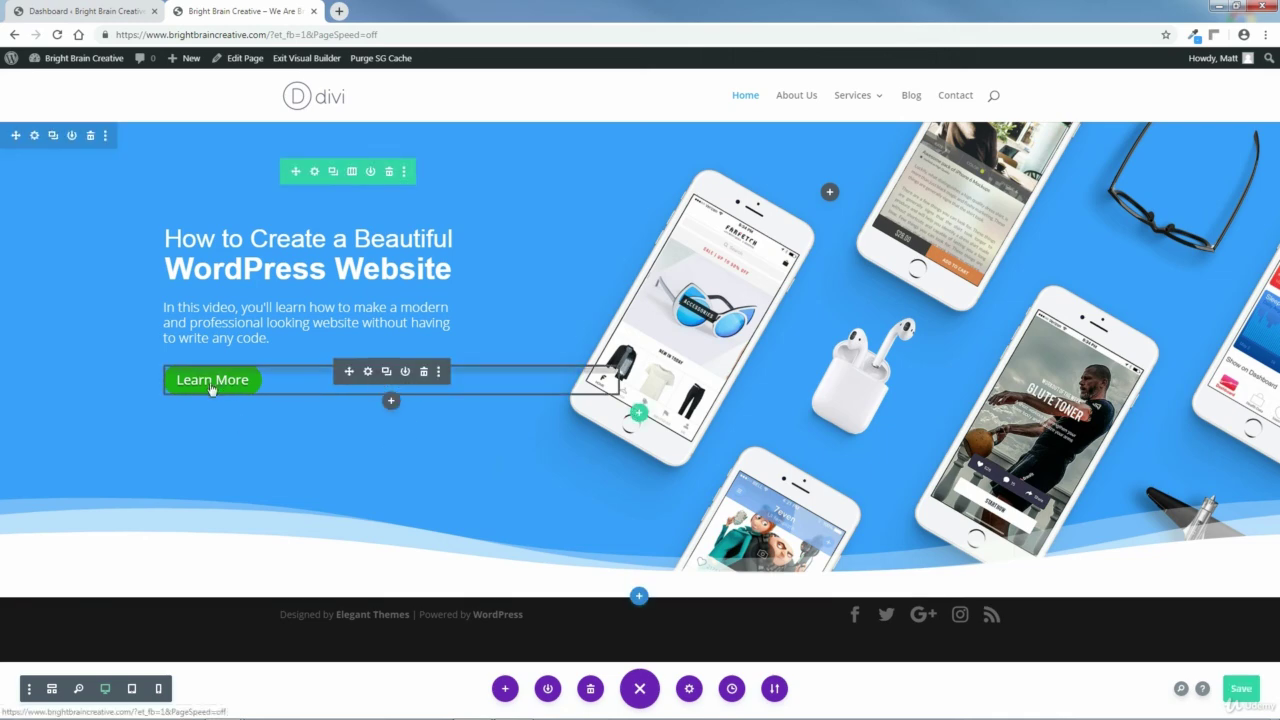
# Give the Learn More button a brighter green background color for its hover state.
pyautogui.click(368, 371)
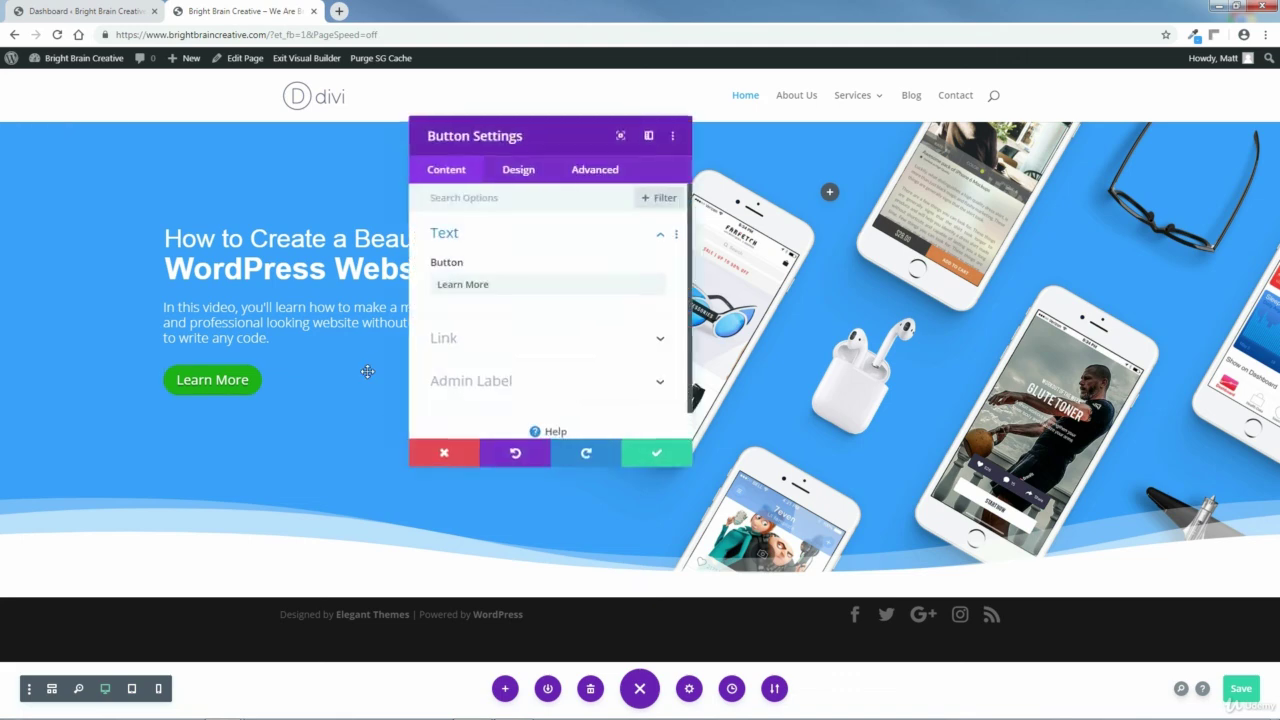
pyautogui.click(520, 177)
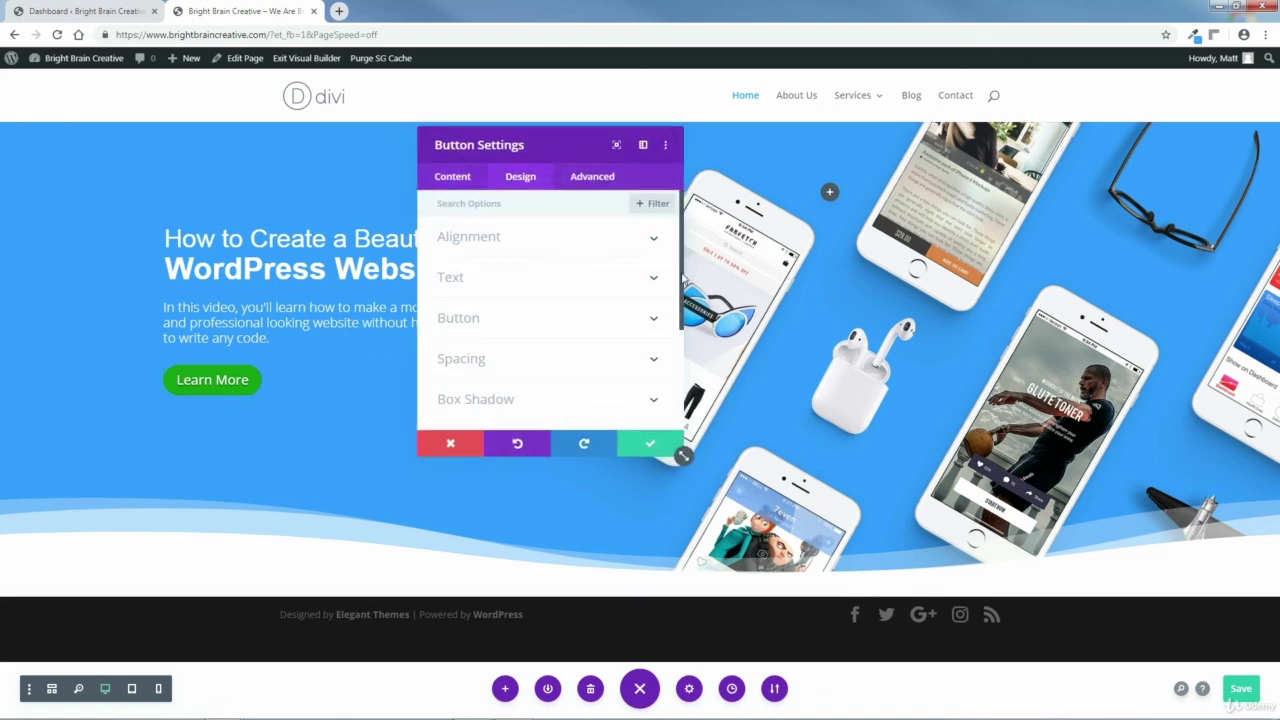
pyautogui.scroll(-1, 655, 282)
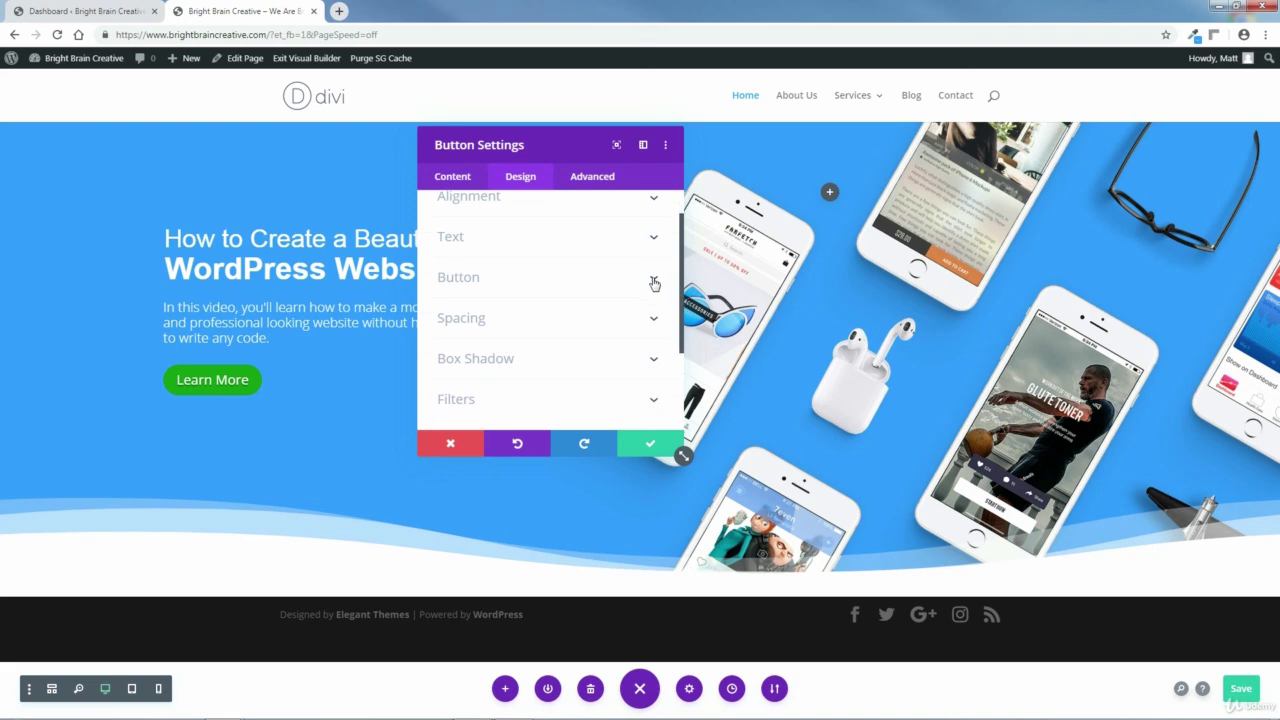
pyautogui.click(654, 280)
pyautogui.moveTo(681, 226); pyautogui.dragTo(690, 254)
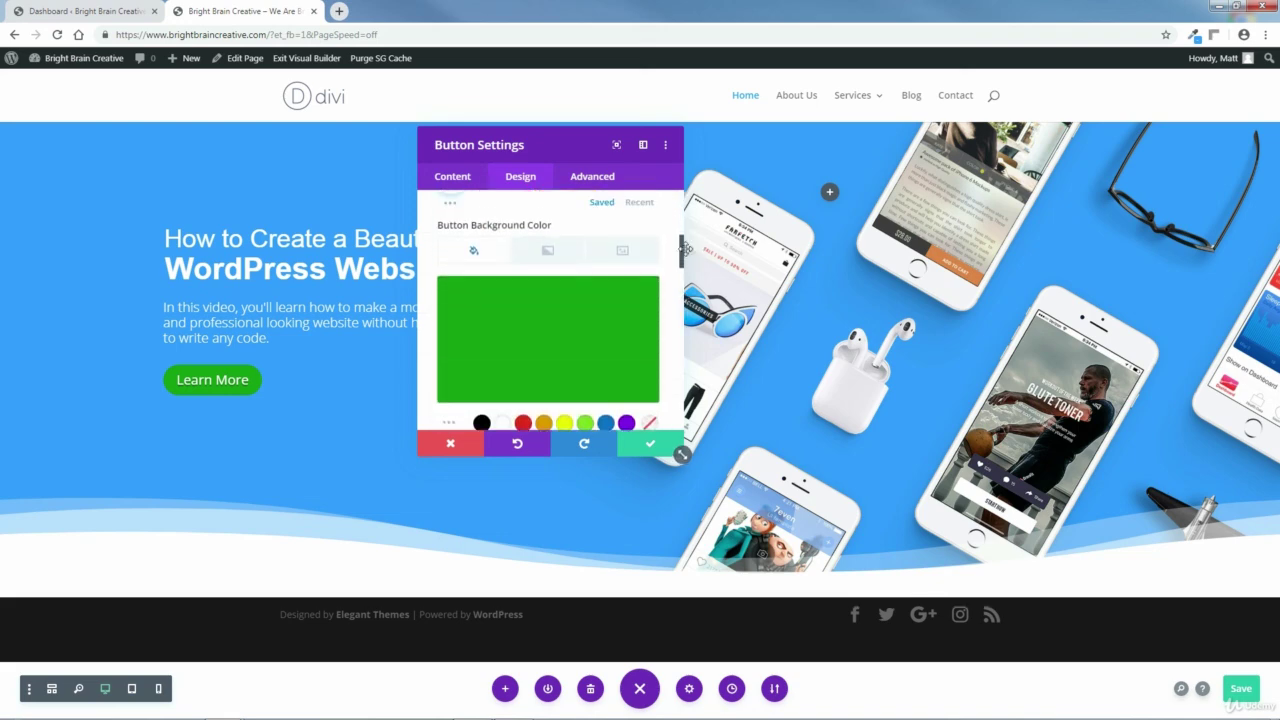
pyautogui.moveTo(556, 228)
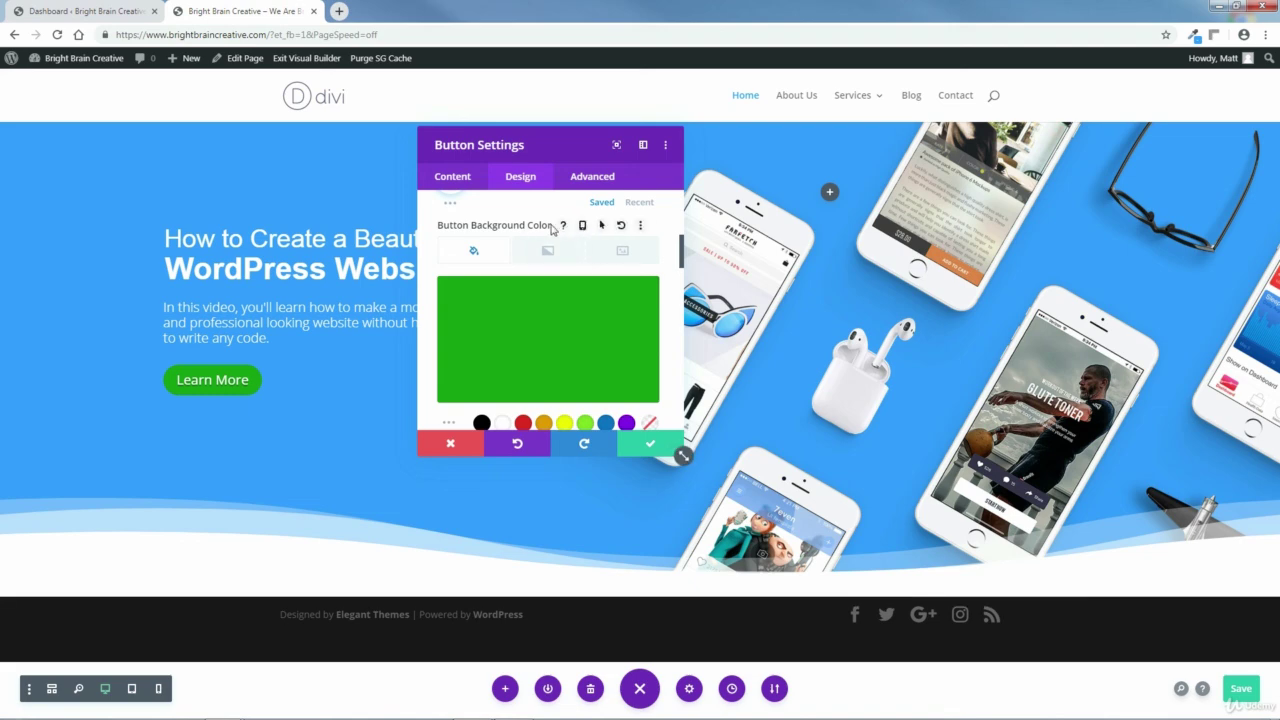
pyautogui.click(602, 226)
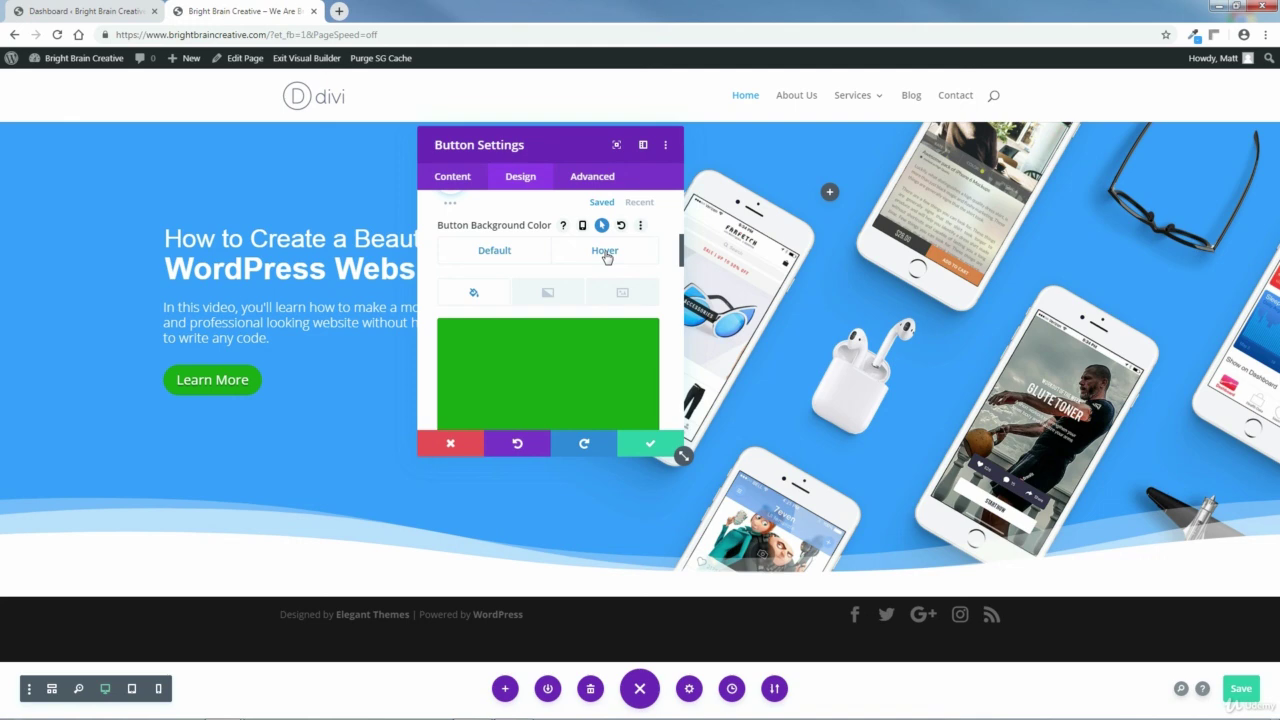
pyautogui.click(605, 256)
pyautogui.moveTo(606, 372)
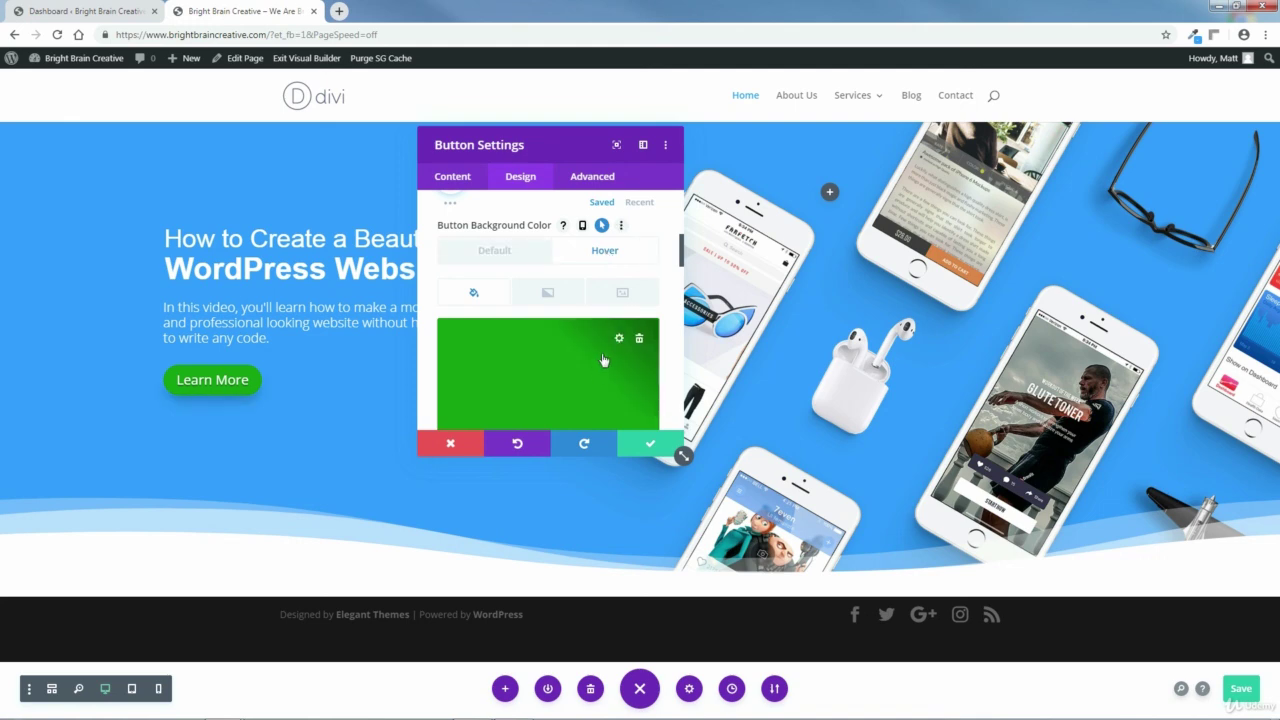
pyautogui.click(619, 338)
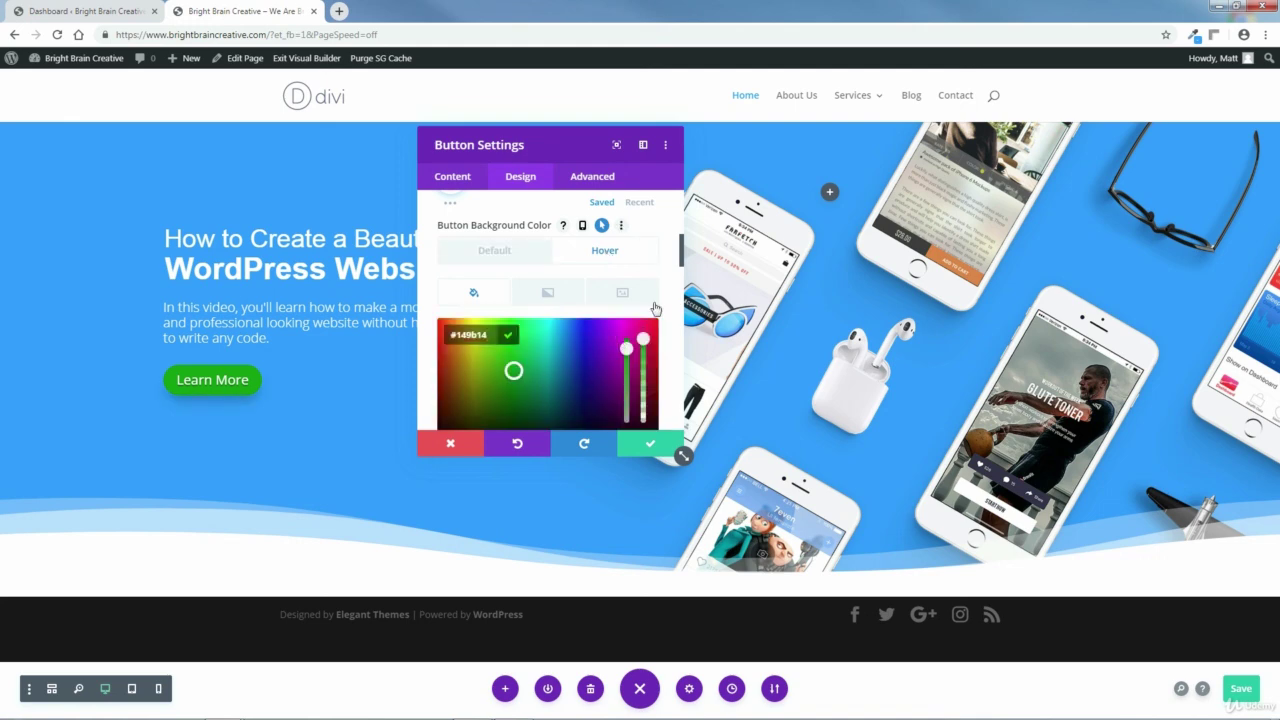
pyautogui.moveTo(682, 258); pyautogui.dragTo(686, 268)
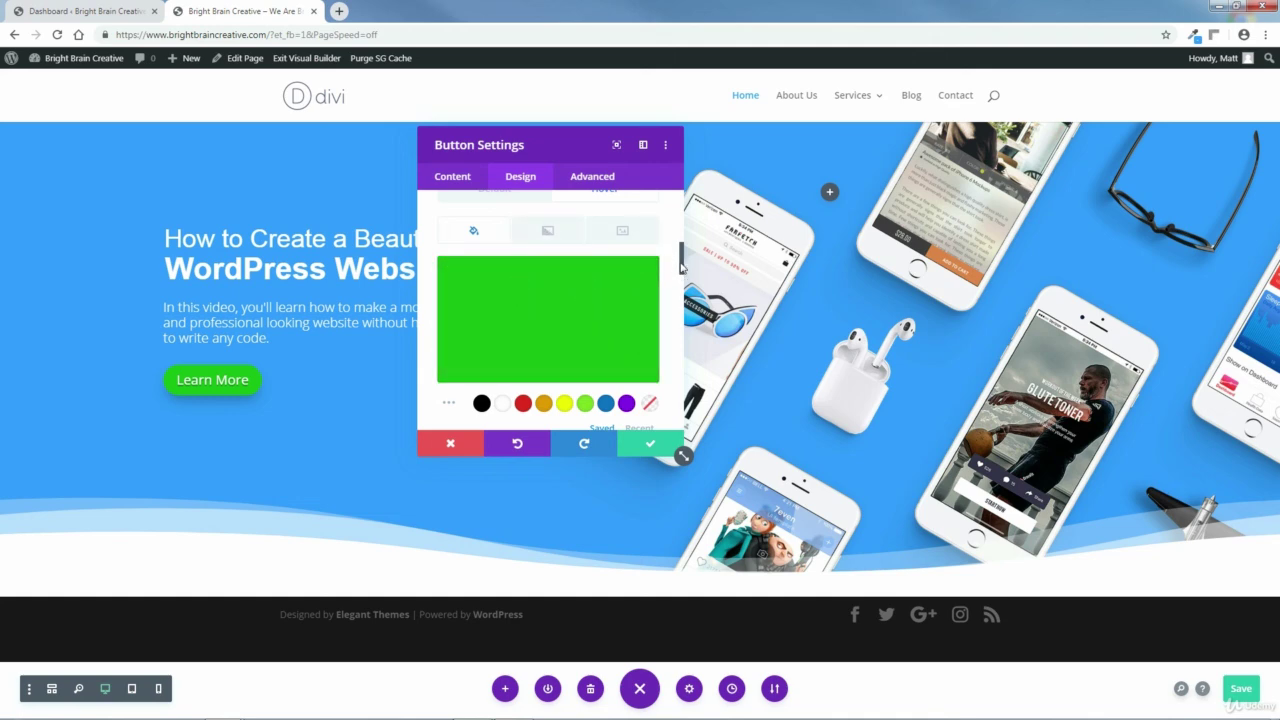
# Compare the button's default and hover background colors, and save the button settings and the page.
pyautogui.scroll(1, 680, 265)
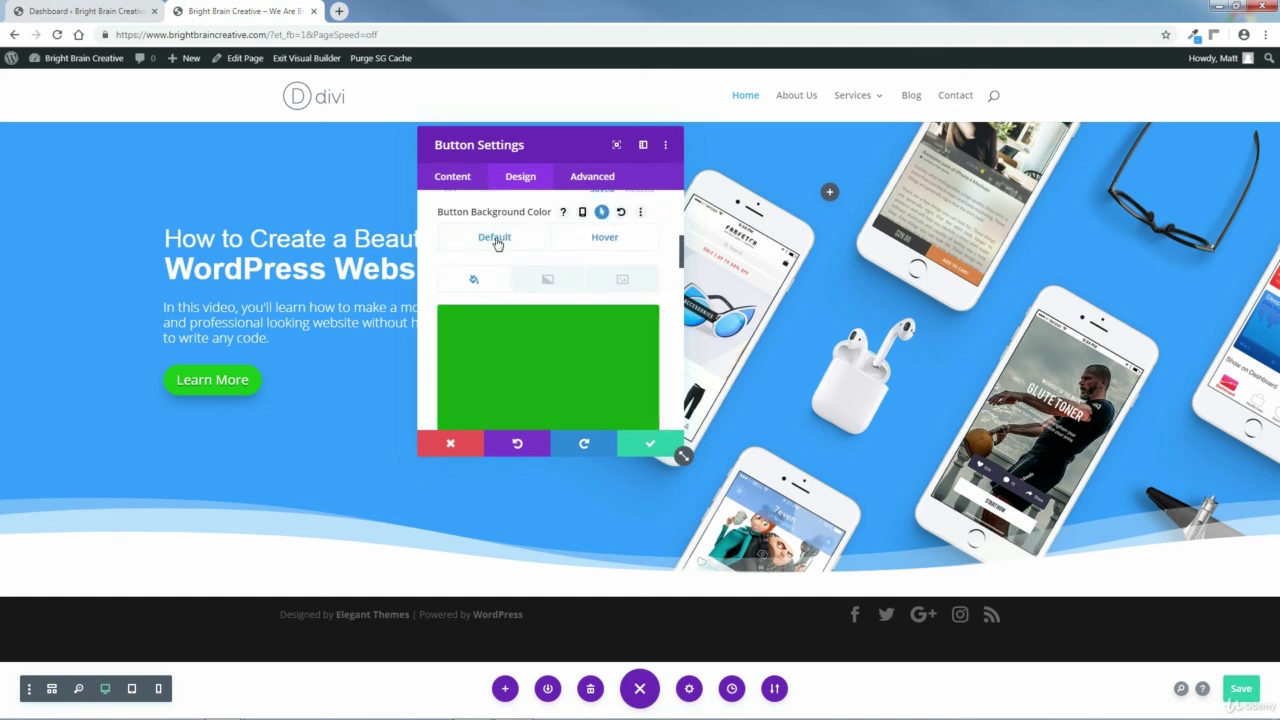
pyautogui.click(606, 243)
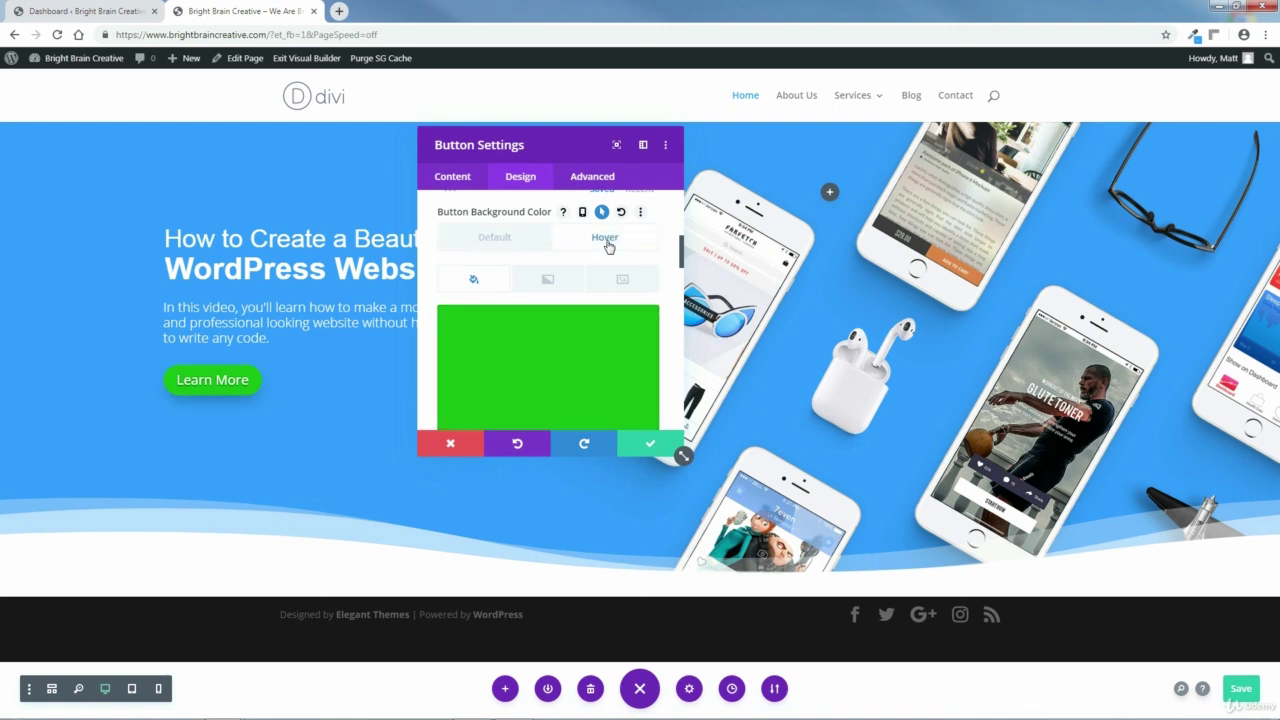
pyautogui.click(650, 443)
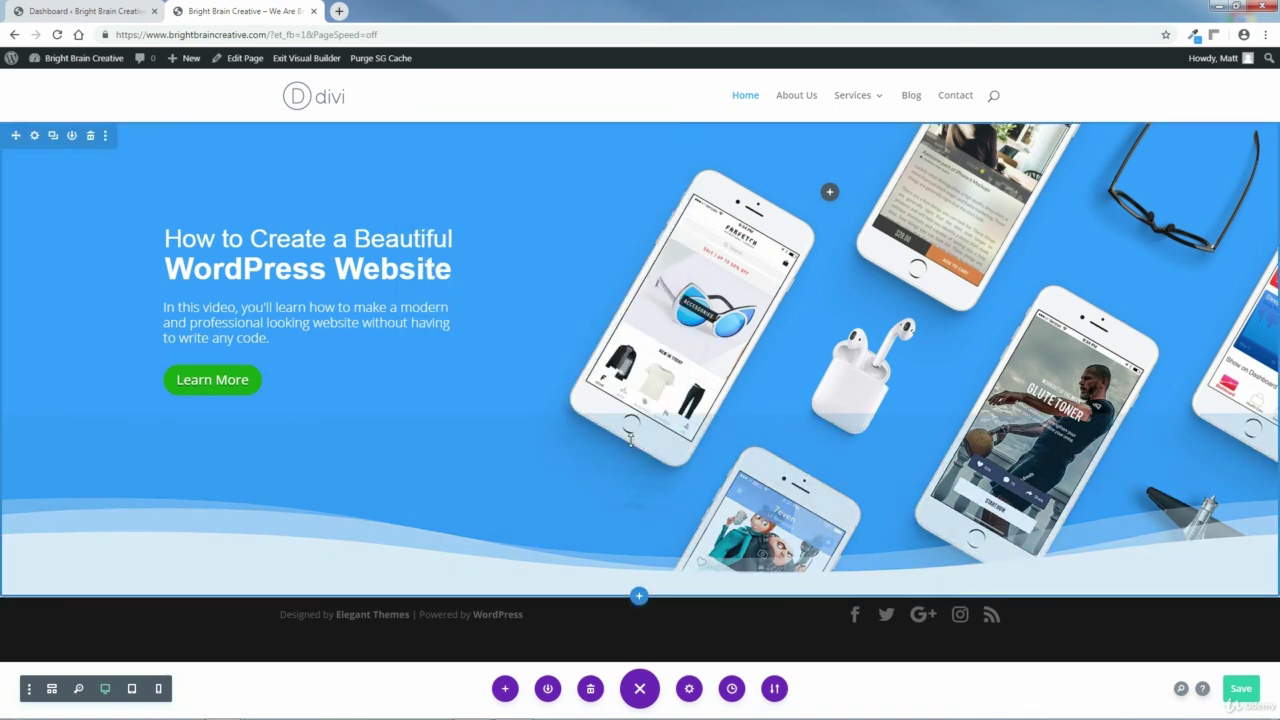
pyautogui.click(1240, 692)
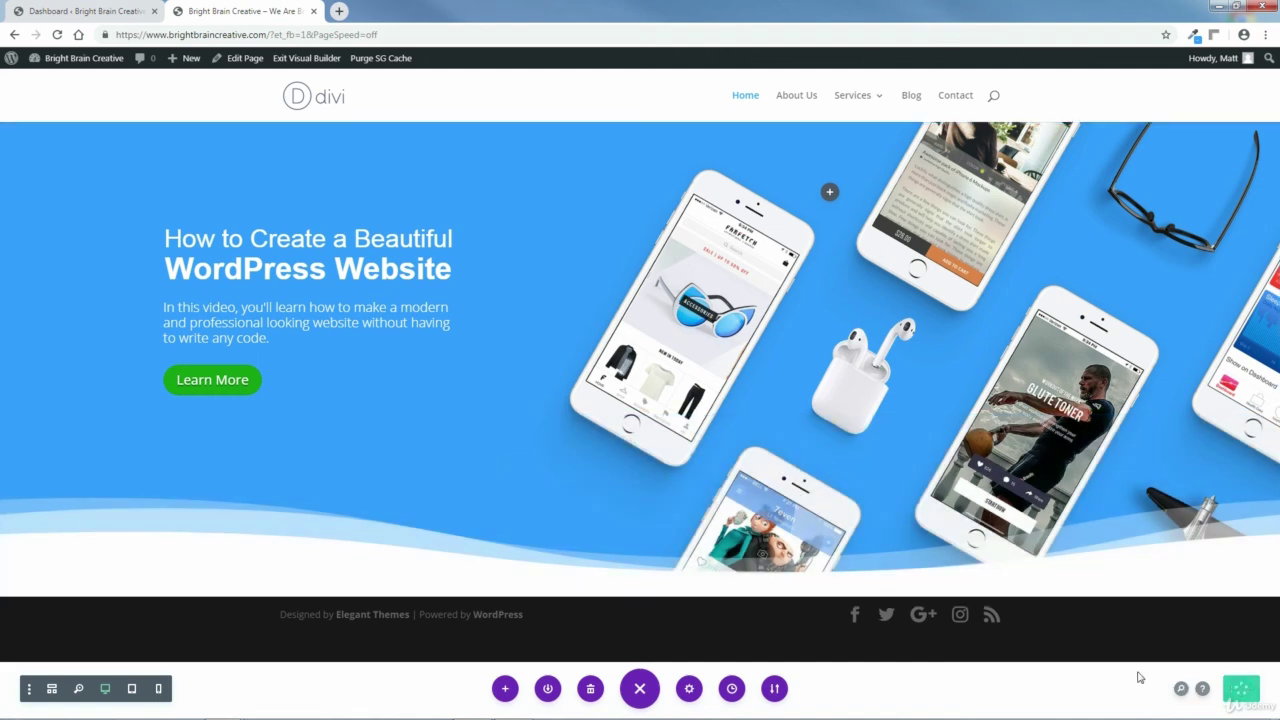